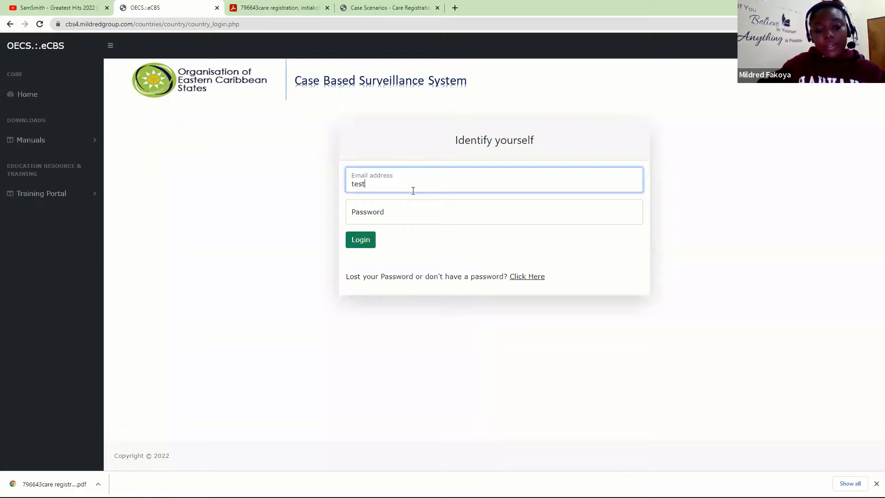
- Log into eCBS with the test account's email address and password
type("com")
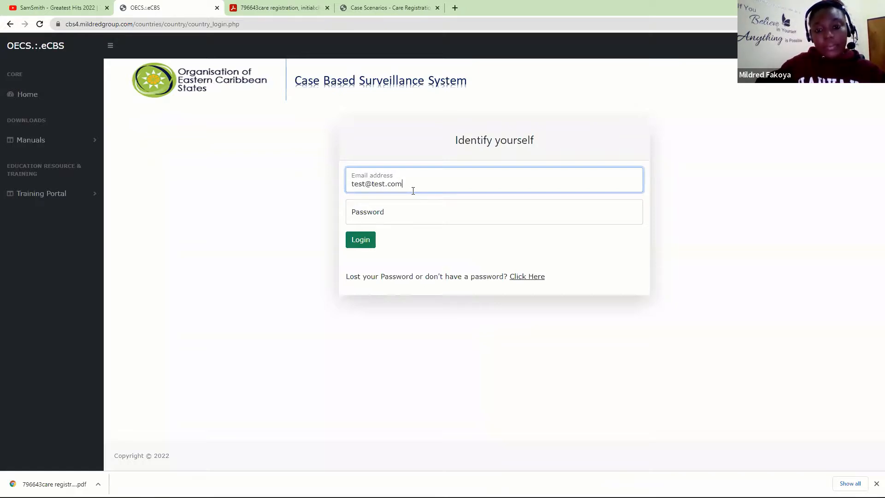
key("Tab")
type("123456789")
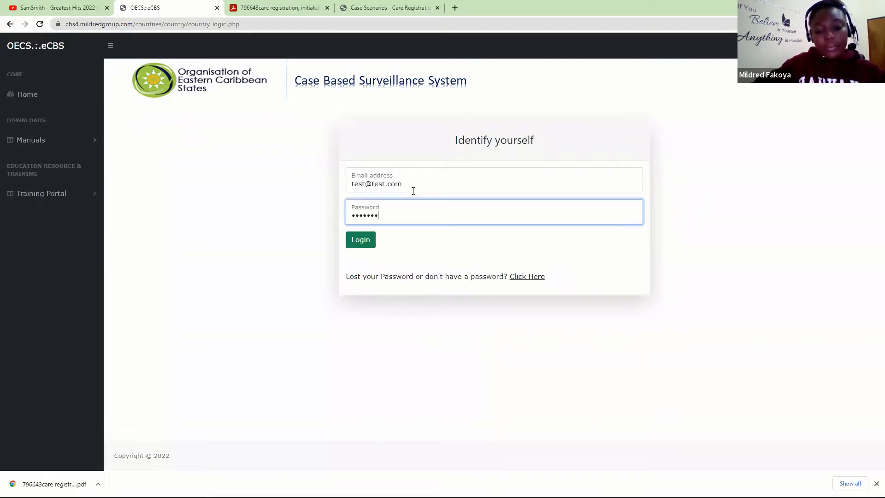
key("Return")
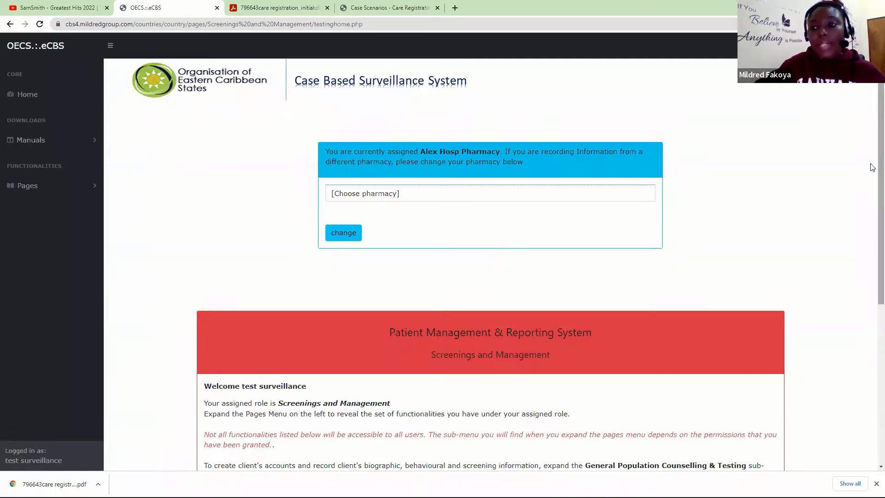
- Check the pharmacy assignment, leaving Alex Hosp Pharmacy selected
scroll(872, 187, "down", 1)
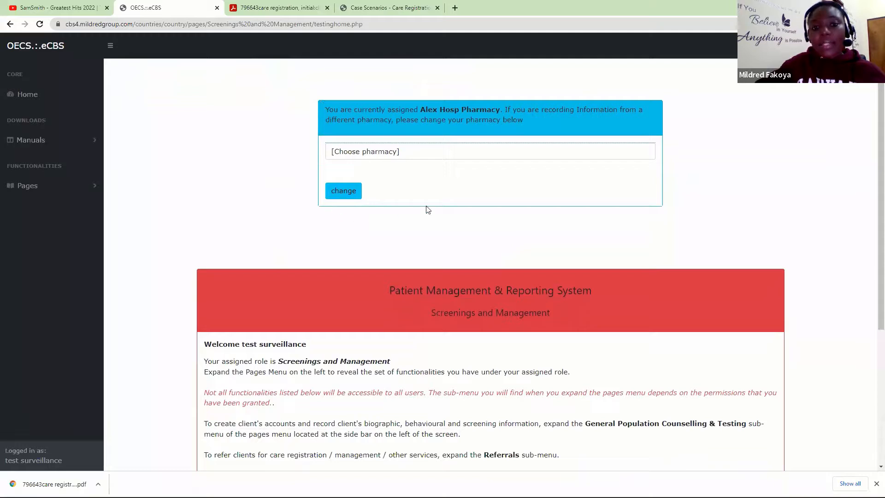
left_click(399, 151)
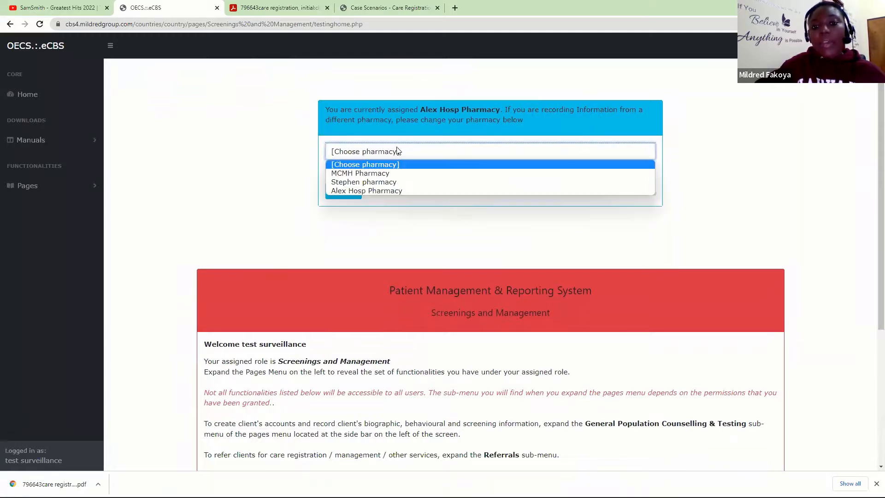
left_click(388, 152)
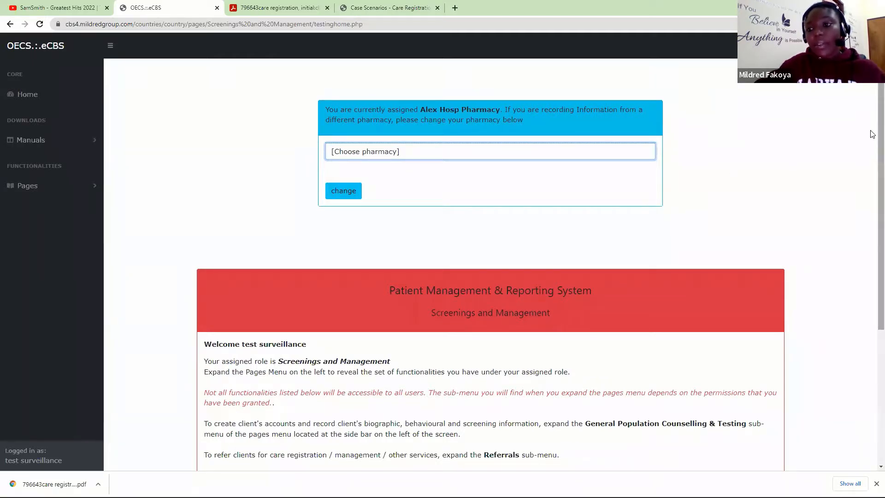
- Read through the home page's sub-menu guide and dismiss Chrome's download notice
scroll(872, 147, "down", 3)
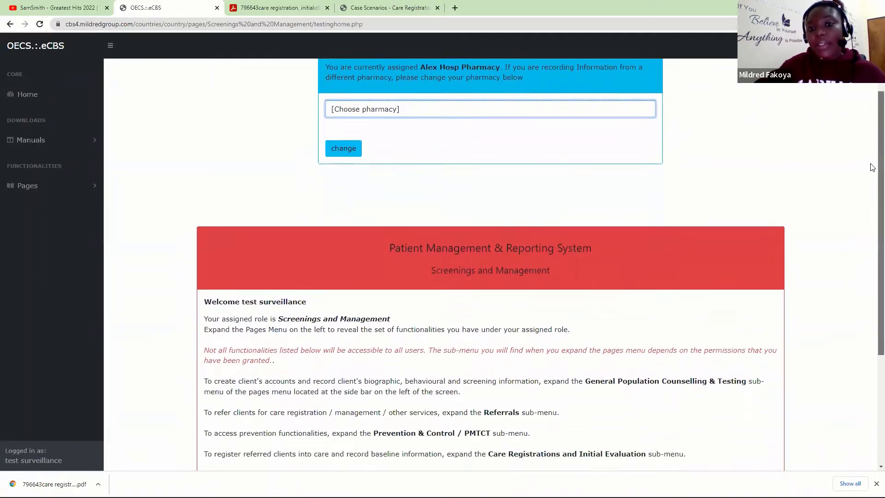
scroll(871, 199, "up", 2)
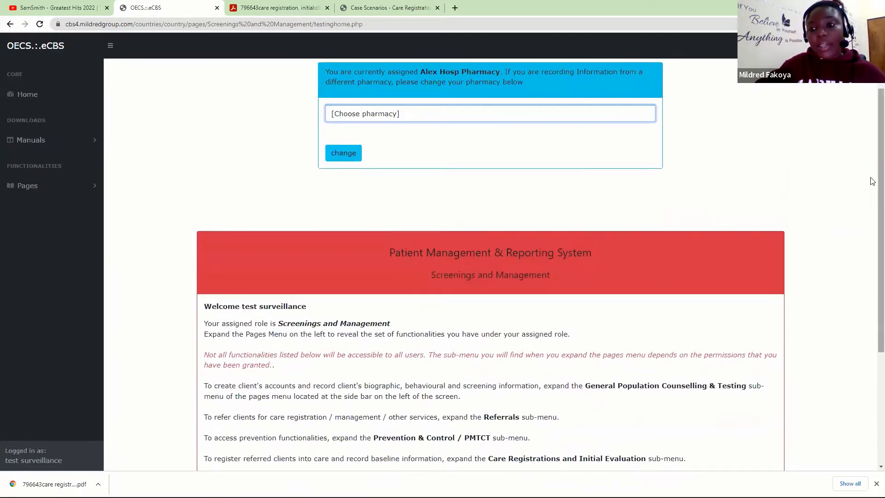
scroll(871, 185, "down", 3)
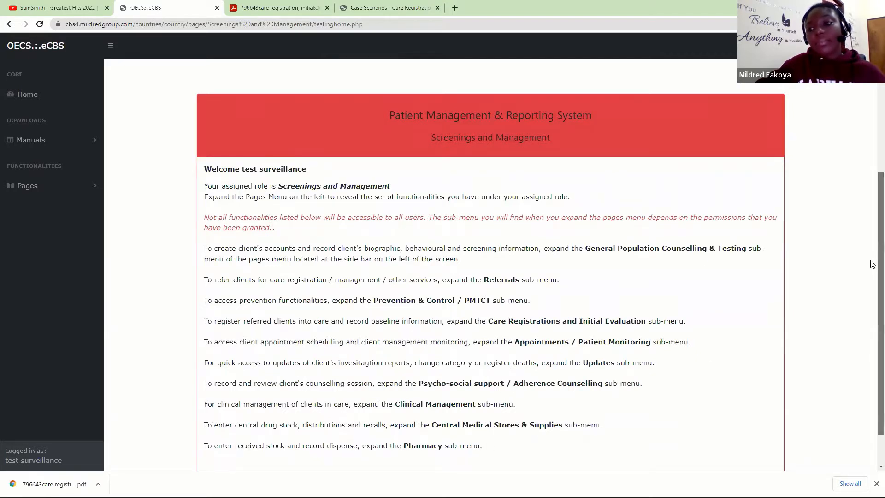
scroll(872, 285, "down", 1)
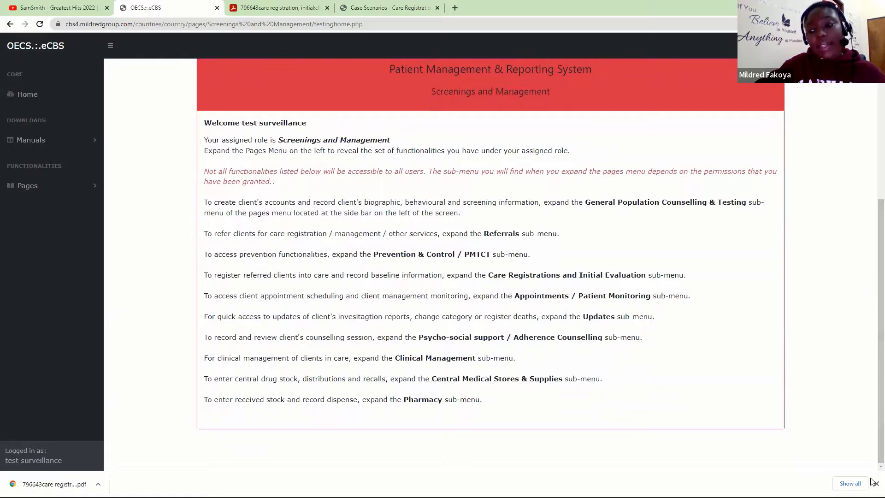
left_click(876, 483)
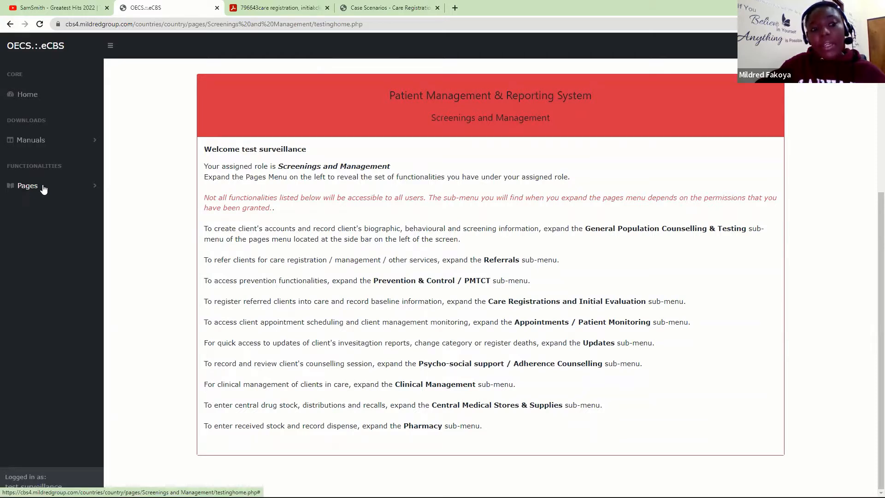
- Expand Pages in the sidebar and scroll to Referrals and Care Registrations and Initial Evaluation
left_click(92, 189)
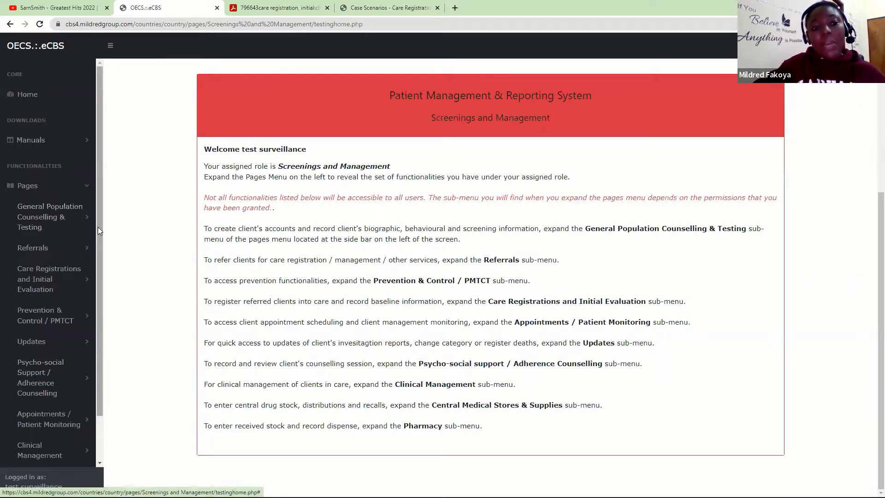
left_click_drag(97, 227, 96, 277)
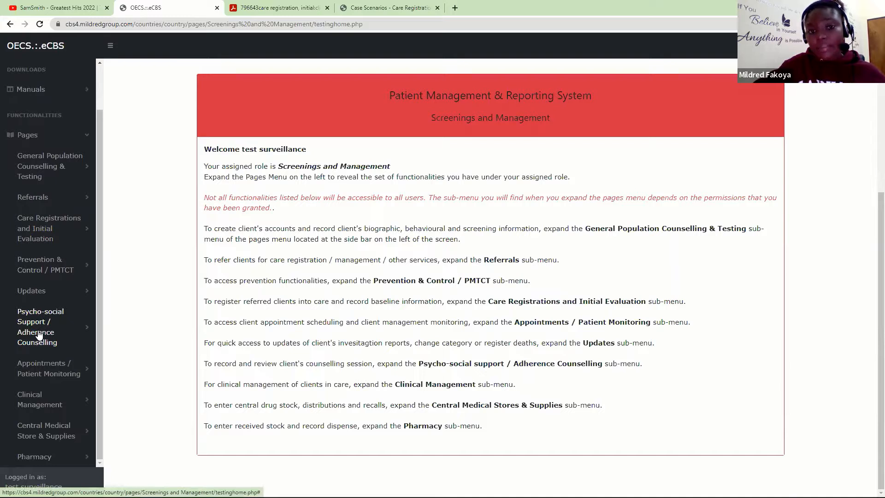
- Expand Care Registrations and Initial Evaluation in the sidebar, then open View HIV Care Referrals
left_click(34, 237)
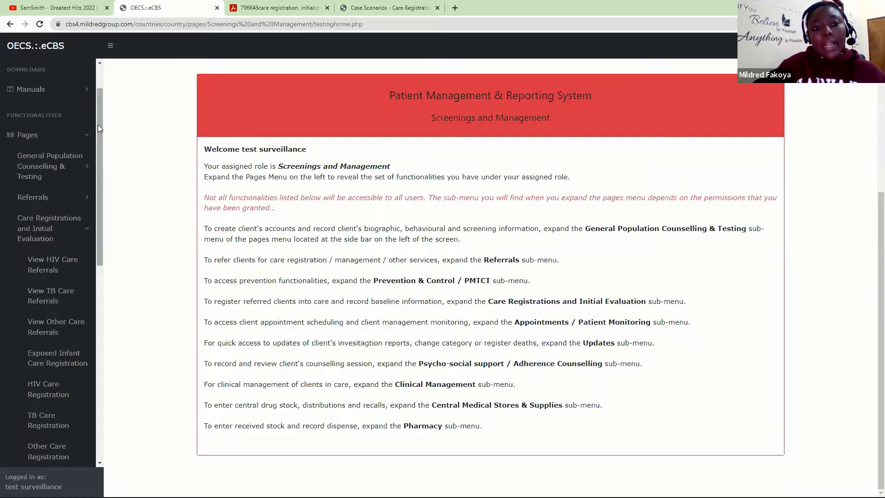
left_click_drag(99, 138, 100, 180)
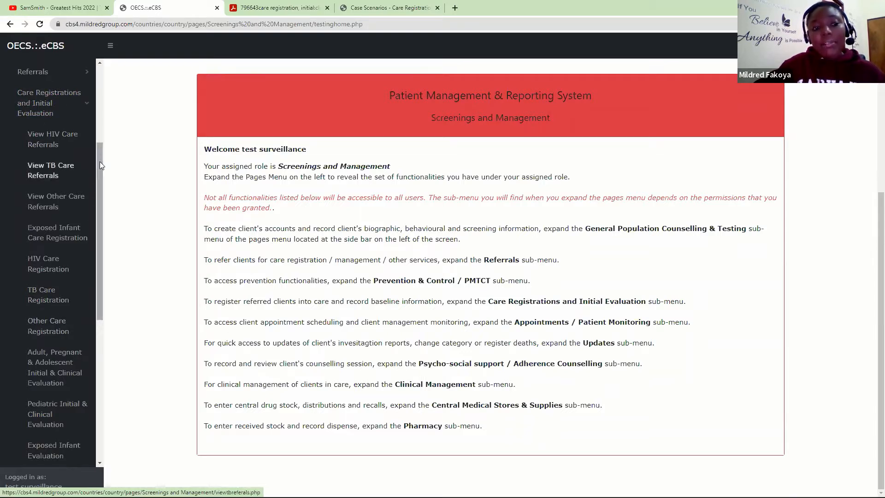
left_click_drag(100, 162, 101, 183)
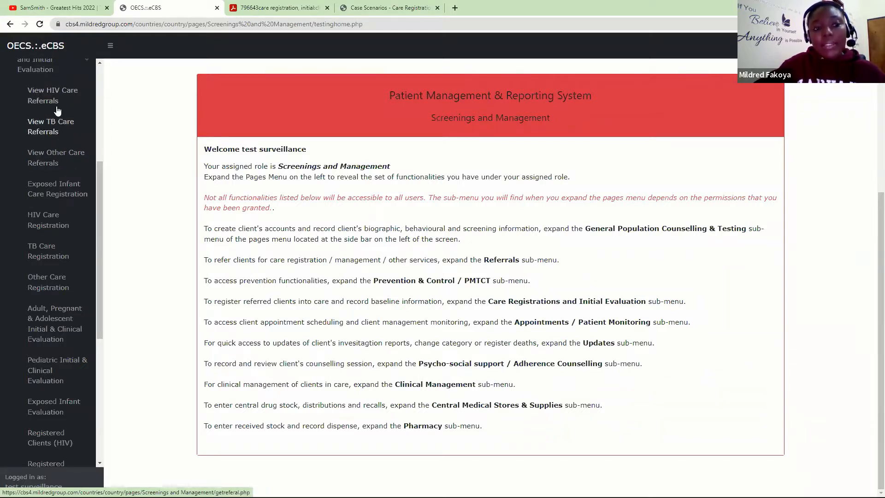
left_click(46, 102)
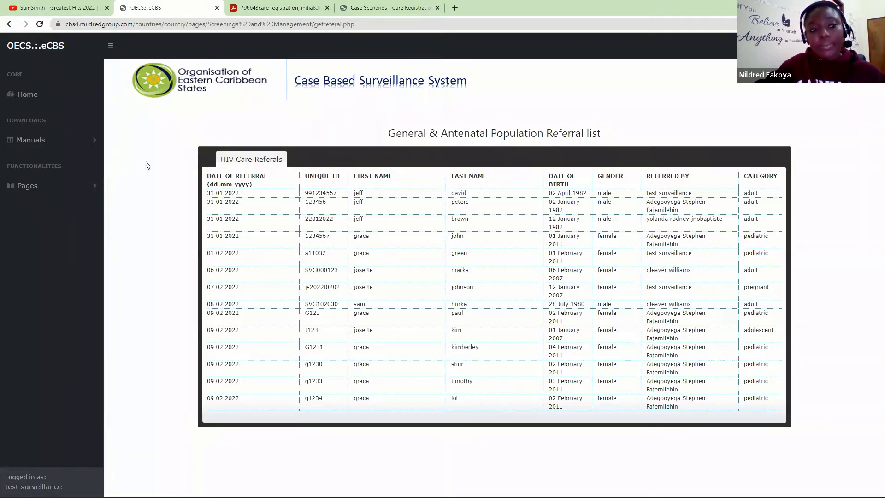
- Re-expand Pages and Care Registrations and Initial Evaluation to show HIV Care Registration again
left_click(92, 186)
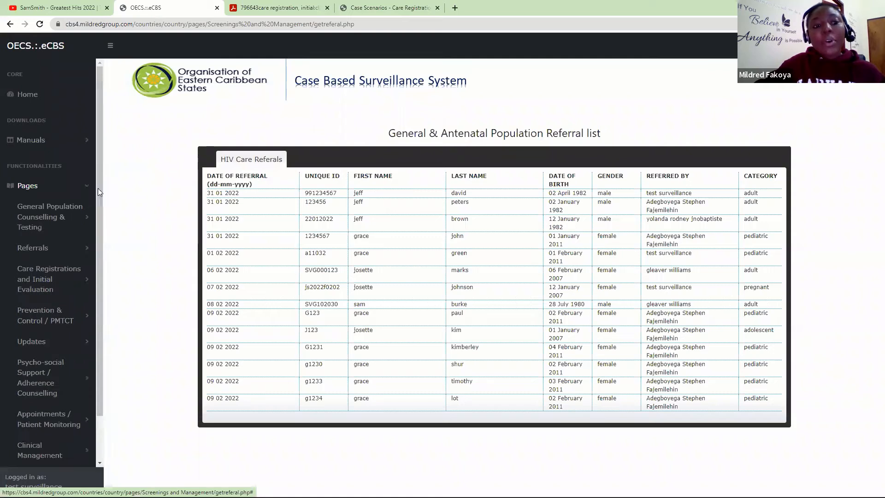
scroll(100, 224, "down", 2)
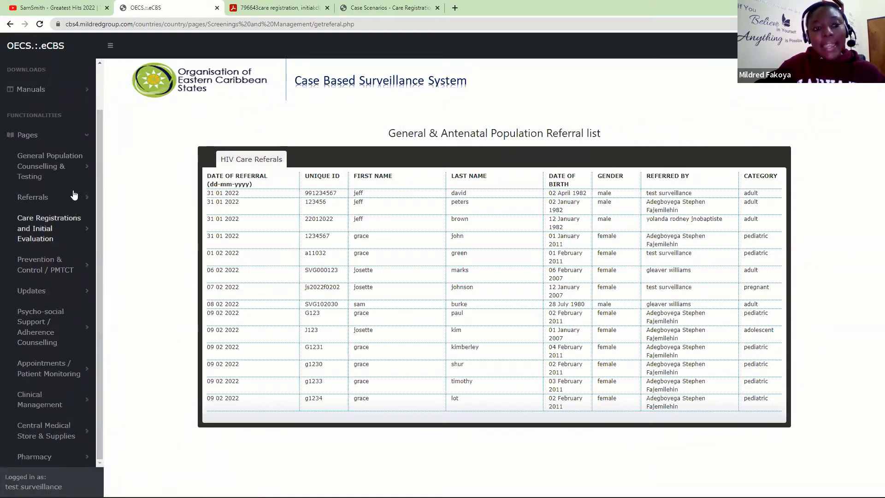
left_click(69, 169)
left_click(70, 169)
left_click(59, 223)
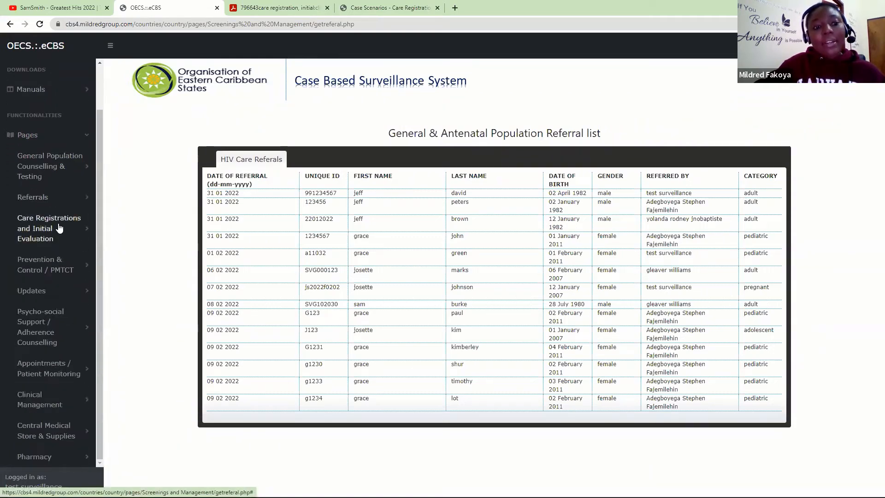
scroll(97, 258, "down", 5)
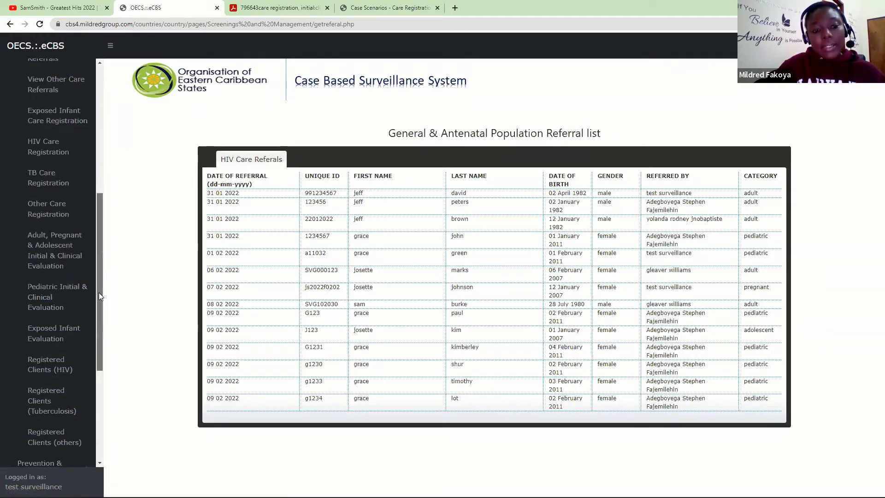
scroll(99, 293, "down", 2)
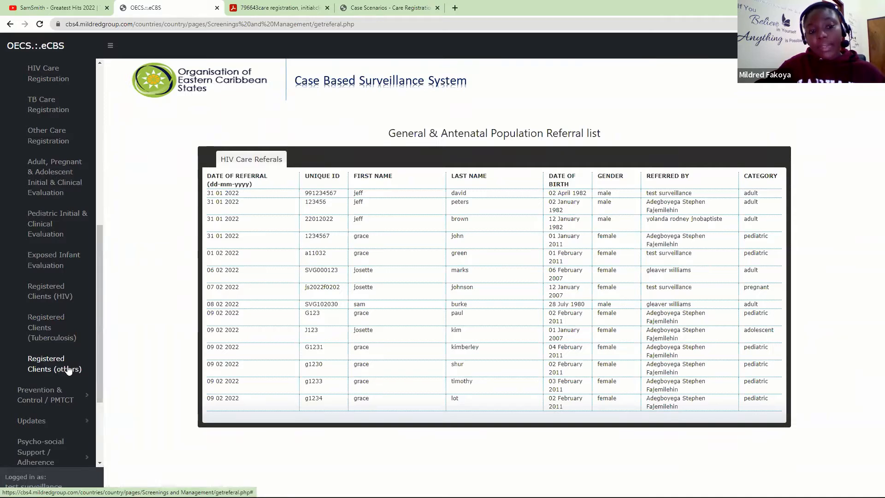
- Collapse Referrals, show the Care Registrations sub-pages, and open Exposed Infant Care Registration
left_click_drag(98, 284, 96, 180)
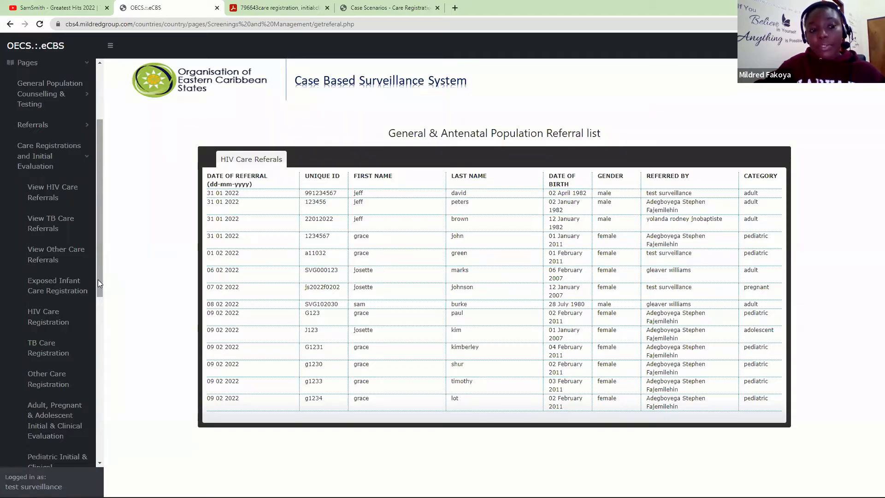
left_click(47, 147)
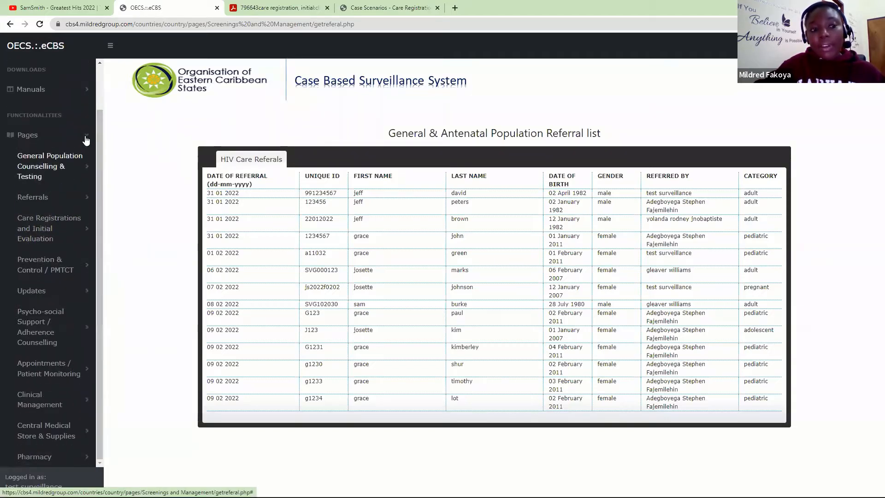
left_click(80, 196)
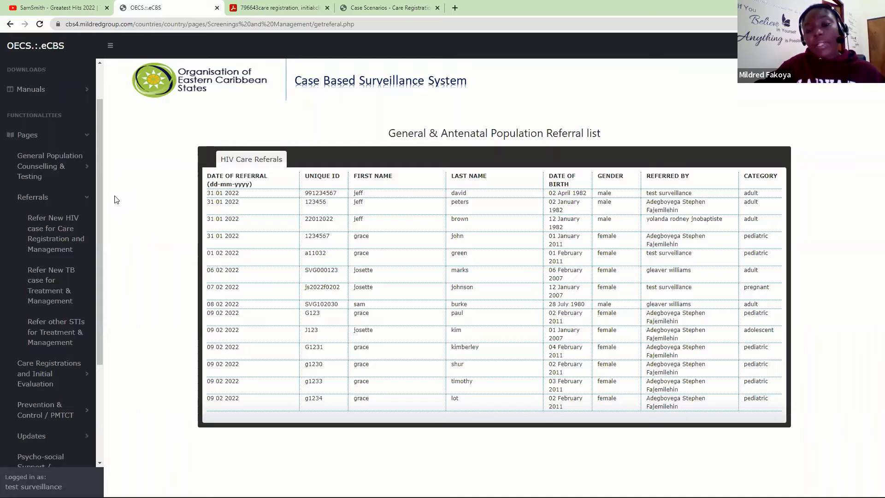
left_click(81, 202)
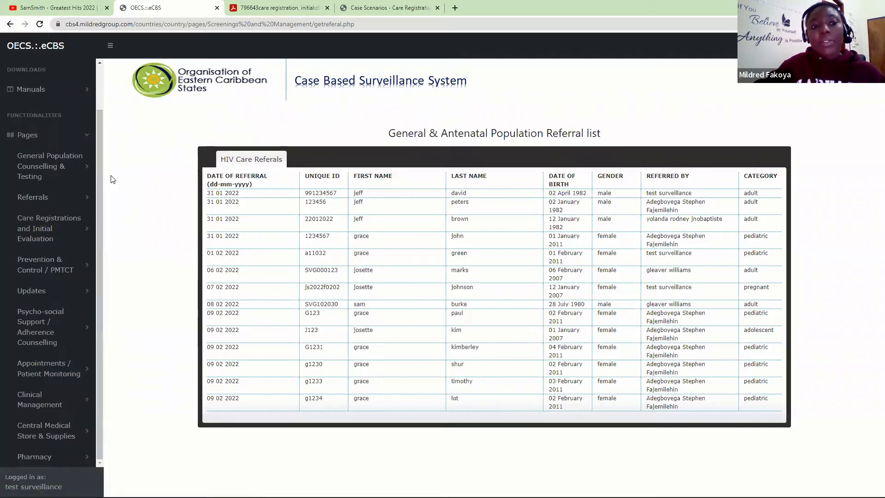
left_click(79, 229)
left_click(94, 203)
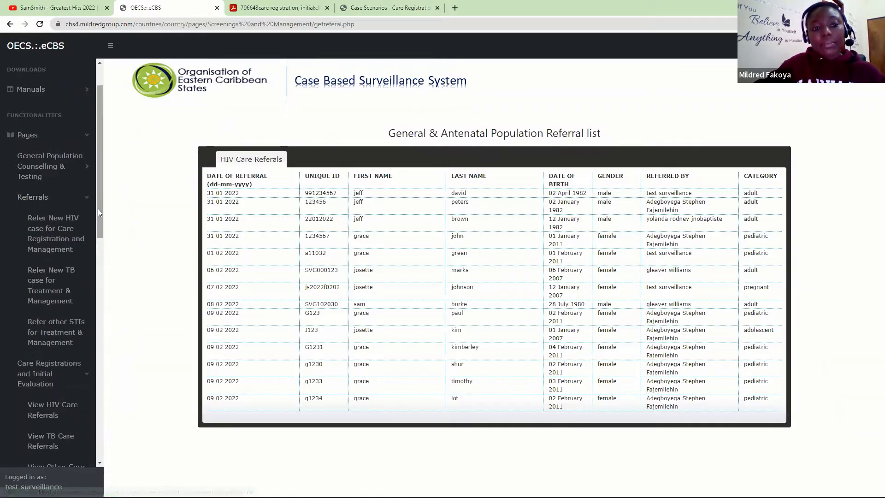
left_click(98, 203)
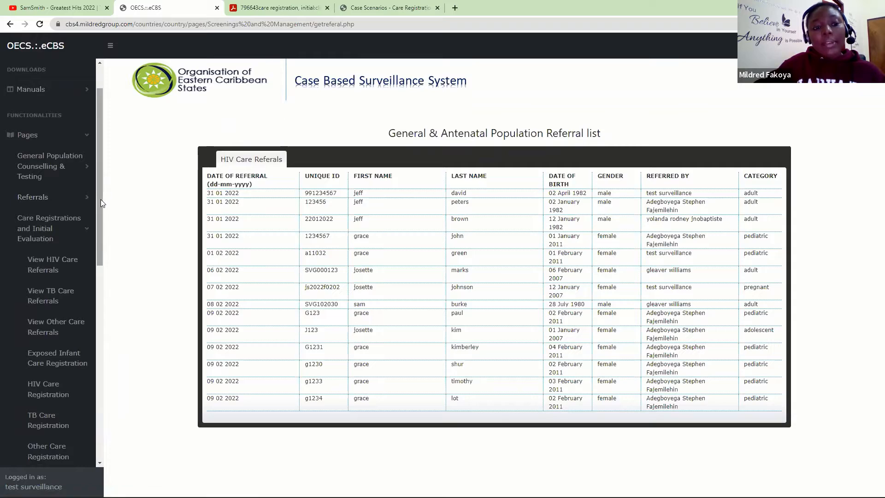
left_click_drag(101, 199, 100, 260)
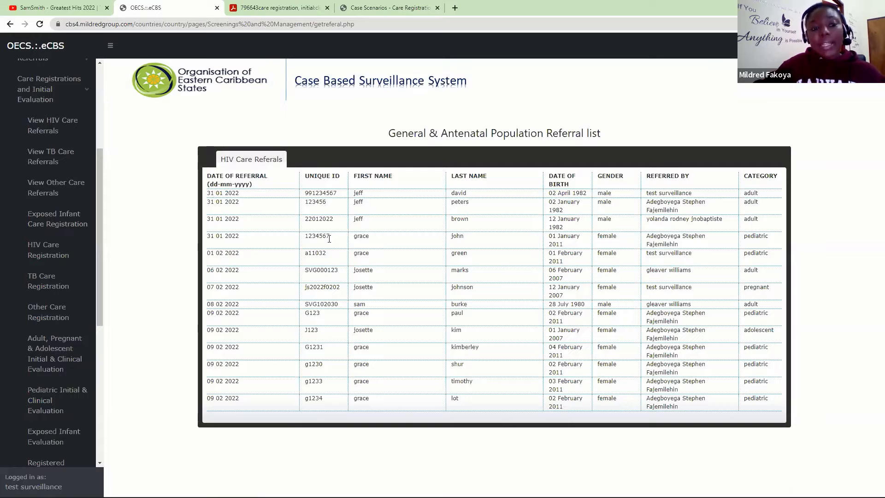
left_click(57, 225)
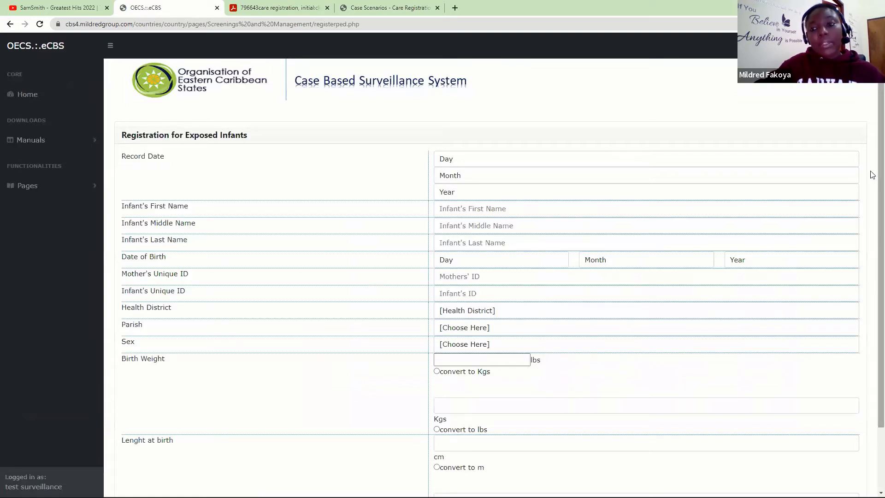
- Look through the blank exposed-infant registration form, including the infant's Unique ID field
scroll(873, 189, "down", 1)
scroll(873, 189, "down", 1)
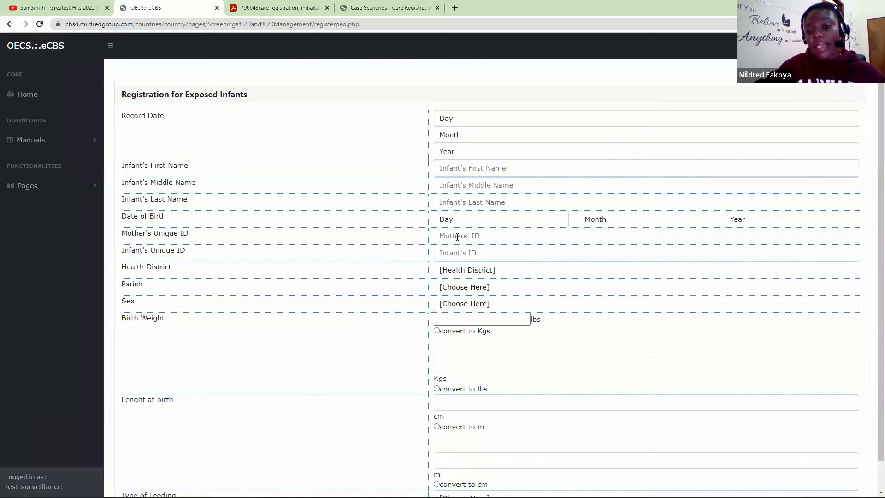
left_click(445, 255)
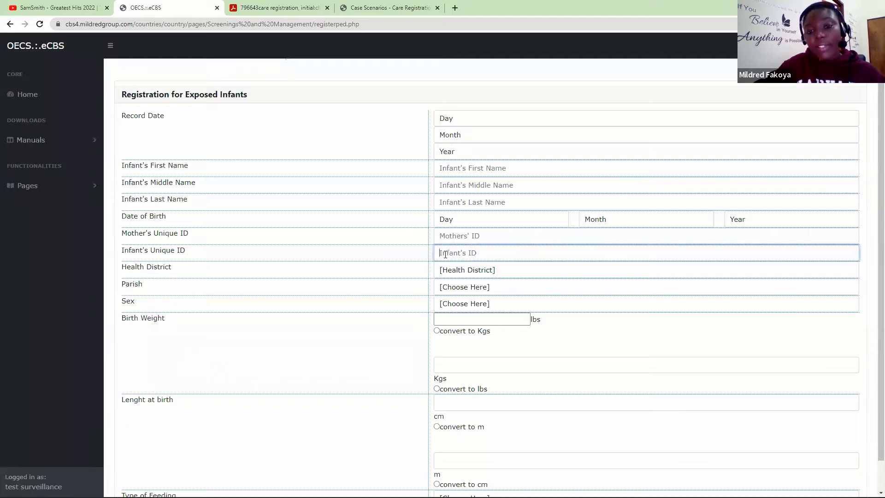
left_click_drag(880, 211, 870, 185)
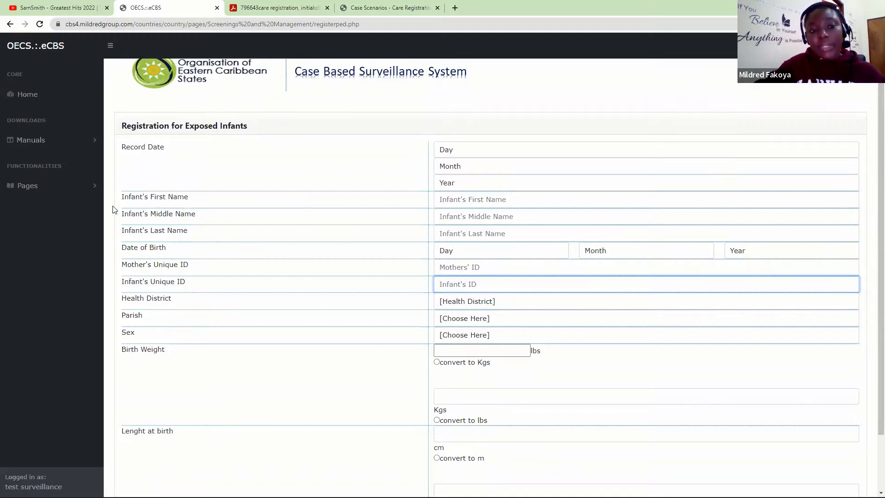
- Re-expand Pages and Care Registrations and Initial Evaluation to reveal Exposed Infant Evaluation
left_click(65, 187)
left_click(73, 273)
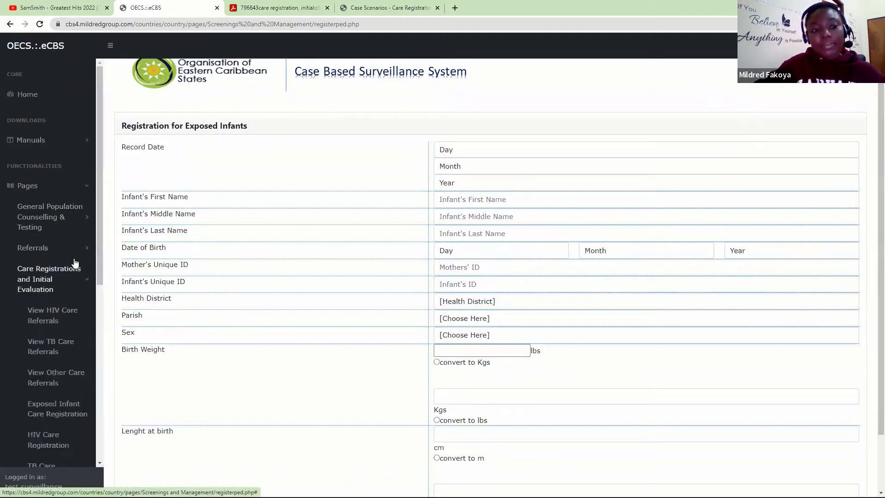
left_click_drag(100, 223, 102, 329)
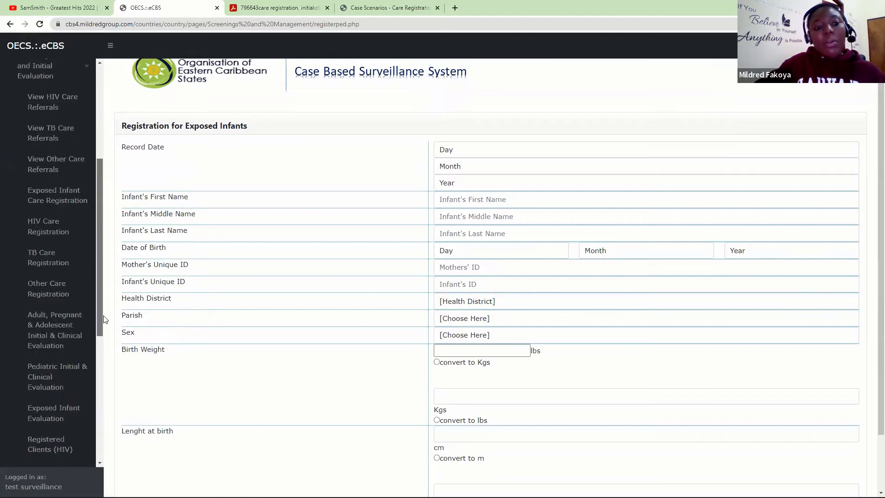
- View the HIV Care Registration Form, then open TB Care Registration from the sidebar
left_click(45, 230)
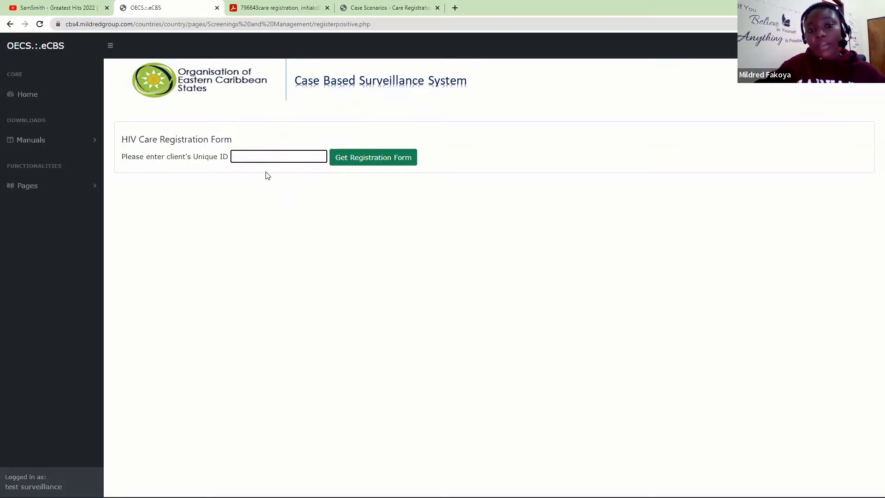
left_click(37, 184)
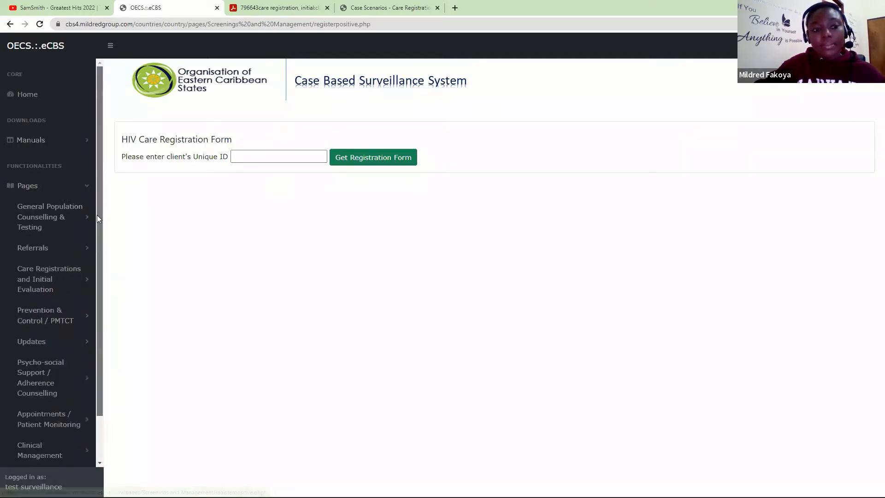
scroll(69, 244, "down", 1)
left_click(12, 240)
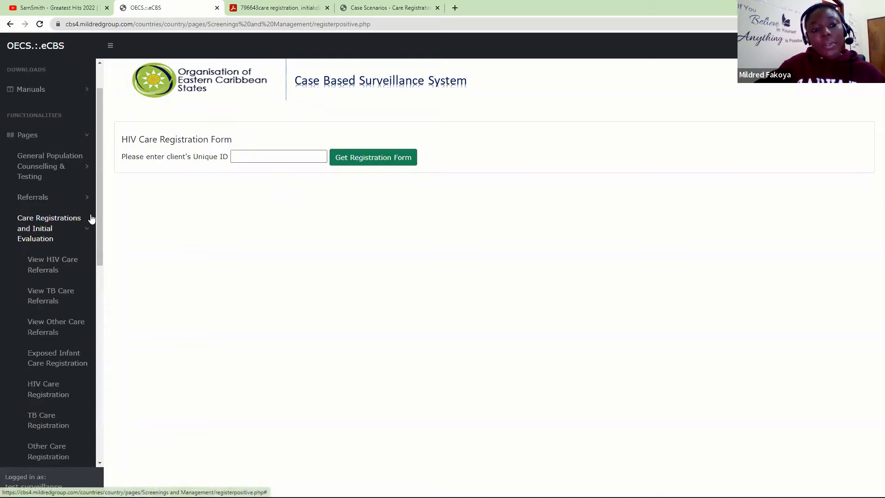
left_click_drag(100, 216, 98, 281)
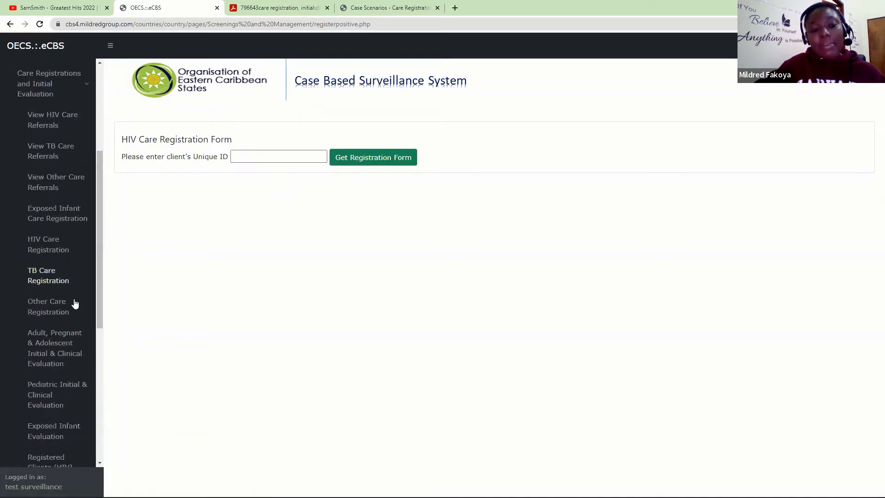
left_click(53, 285)
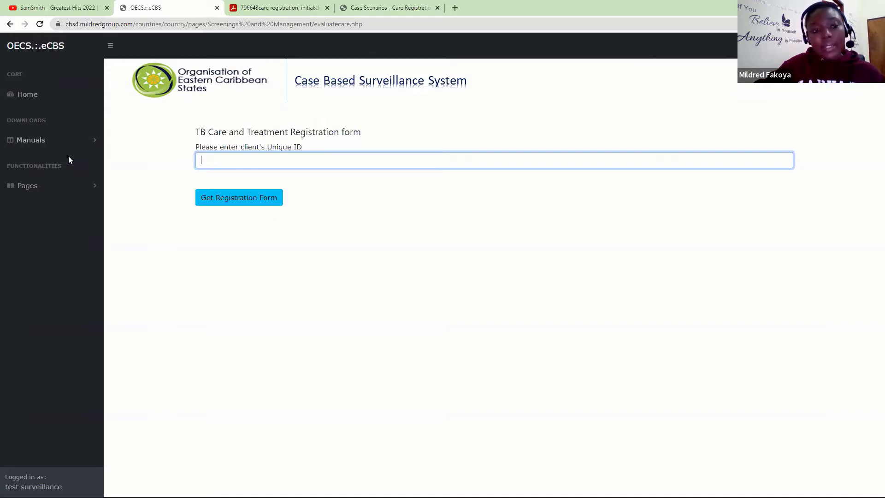
- Re-expand the Care Registrations and Initial Evaluation list to show Other Care Registration
left_click(71, 186)
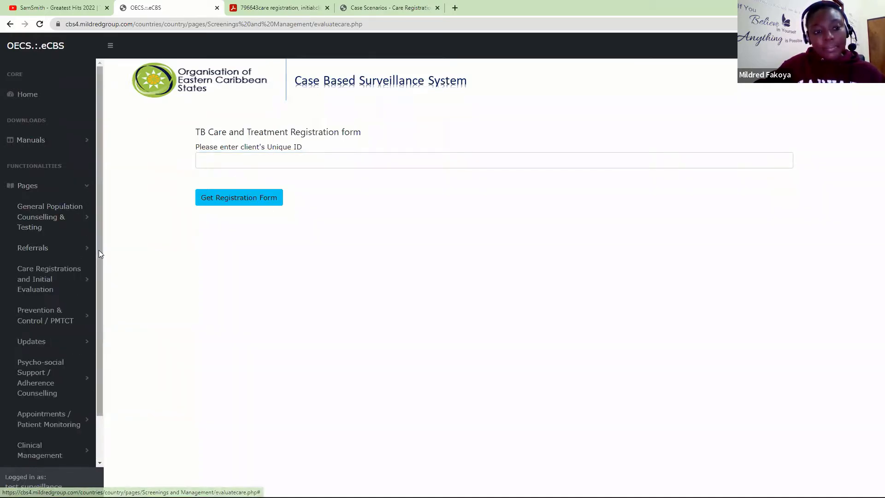
scroll(98, 276, "down", 2)
left_click(64, 244)
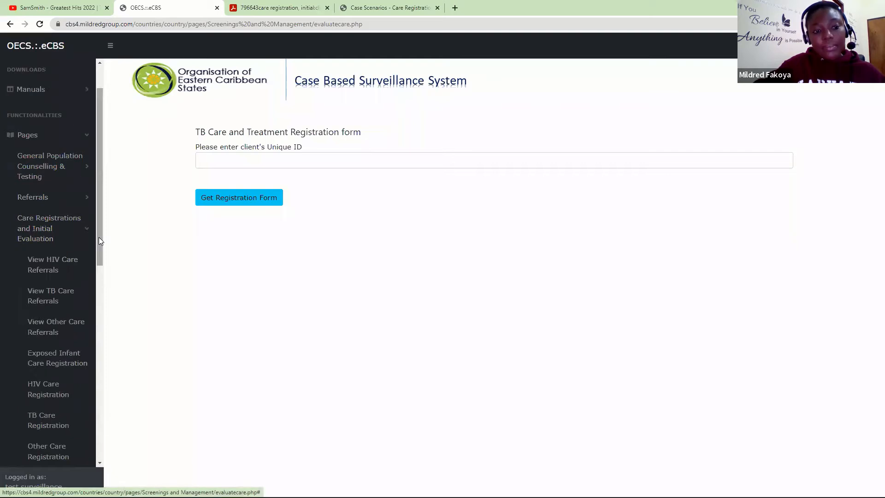
scroll(70, 258, "down", 5)
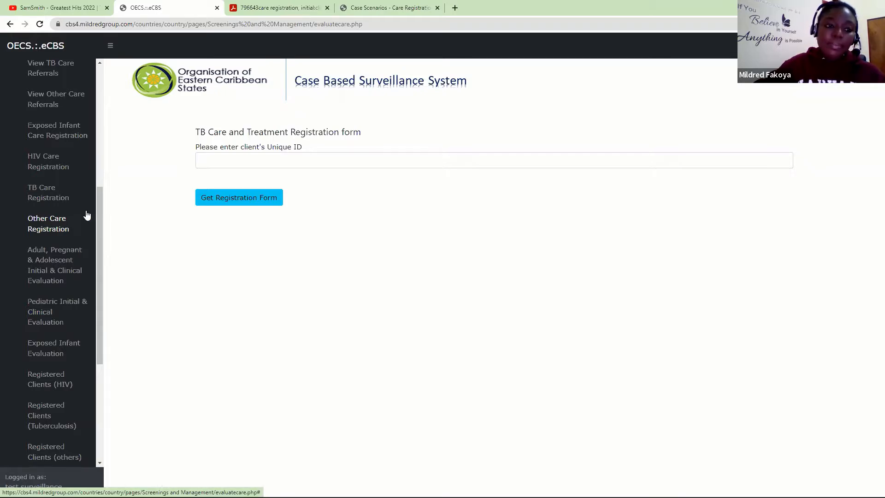
left_click_drag(101, 212, 99, 250)
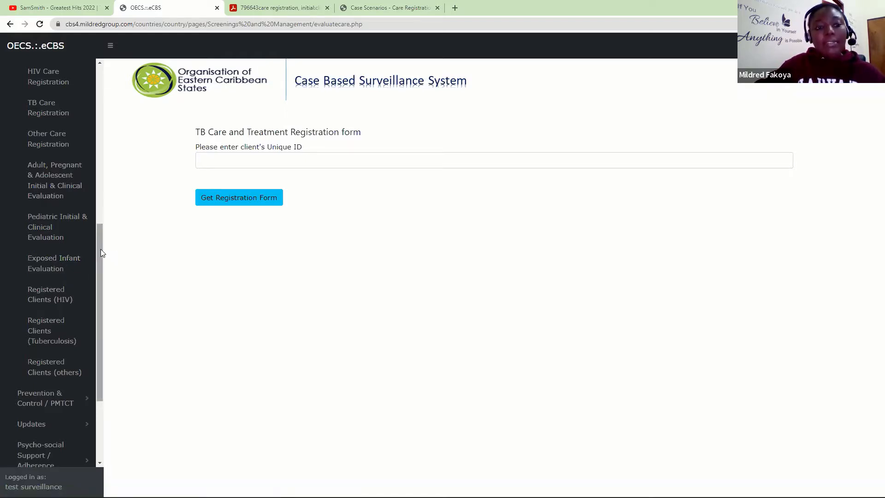
left_click_drag(100, 249, 95, 141)
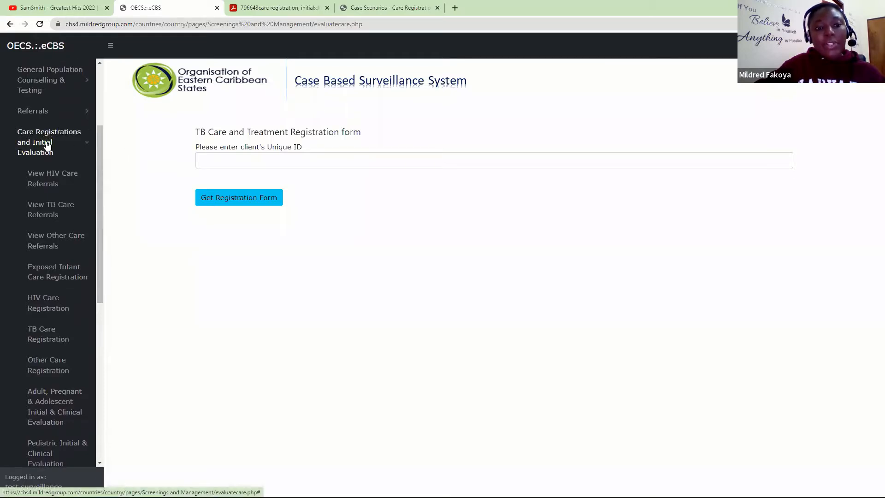
- Show page 2 of the Care Registration guide PDF, listing its functionalities
left_click(307, 7)
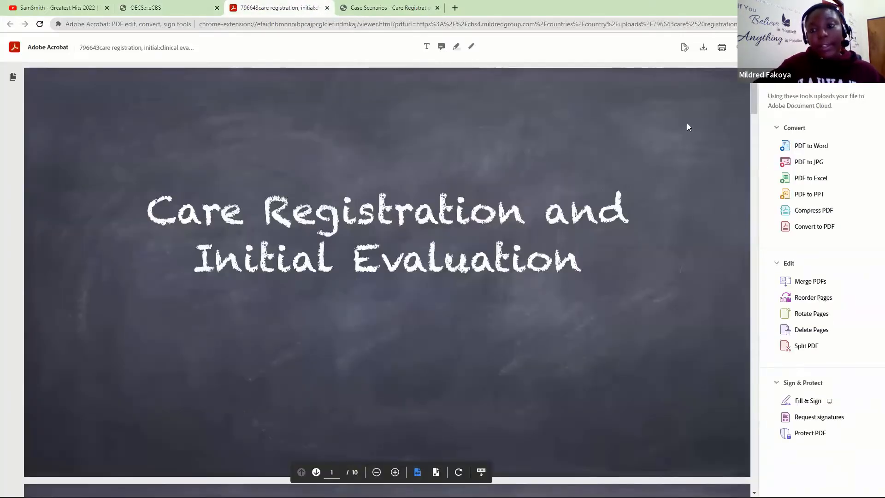
left_click_drag(754, 94, 760, 136)
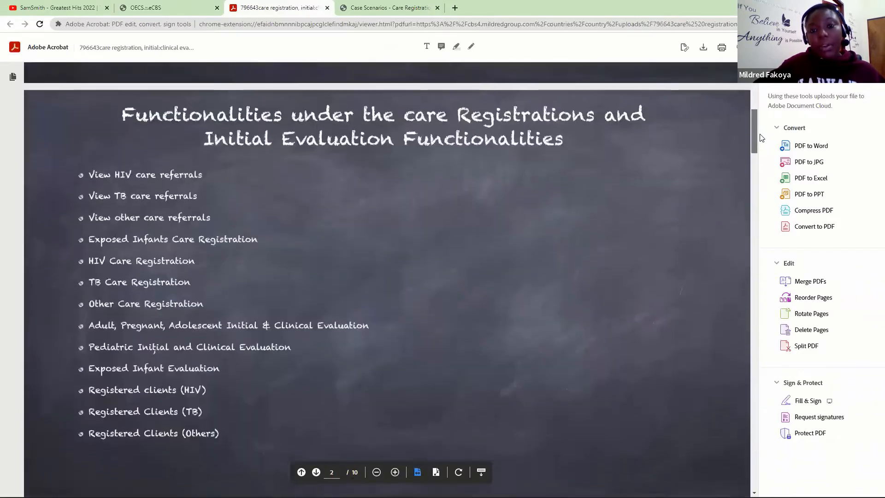
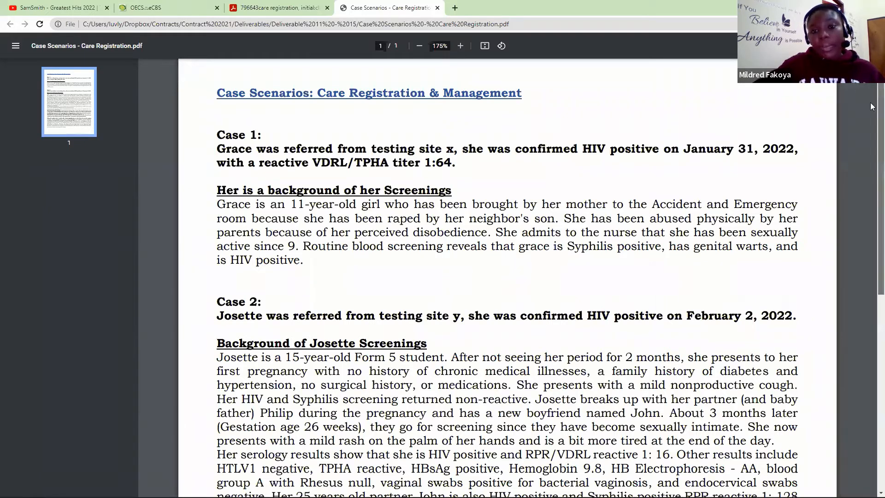
- Scroll the Case Scenarios PDF down to Case 2 and Josette's screening background
scroll(872, 130, "down", 2)
scroll(871, 130, "down", 4)
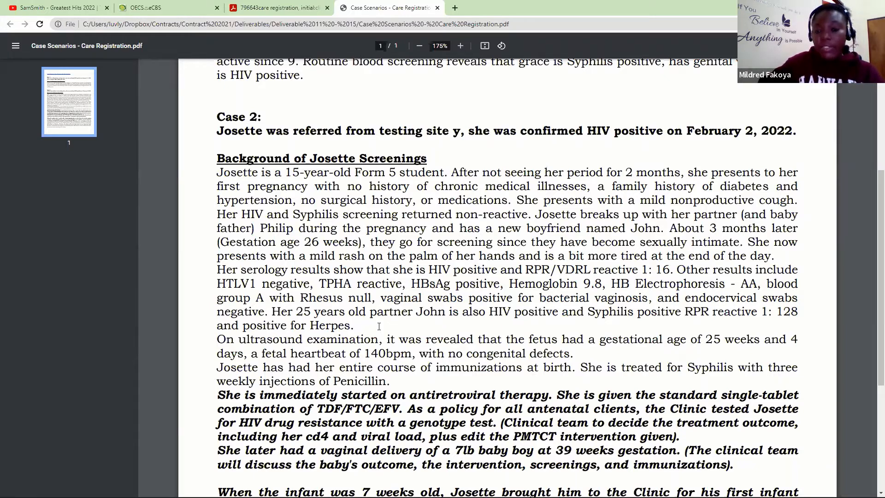
- Read the rest of Case 2 through the infant follow-up, then return to the PDF's title
scroll(378, 326, "down", 3)
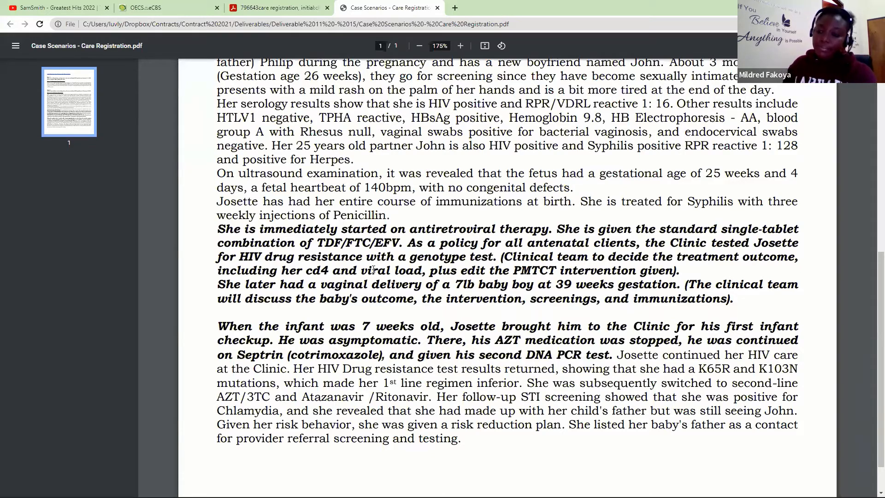
left_click_drag(872, 288, 871, 180)
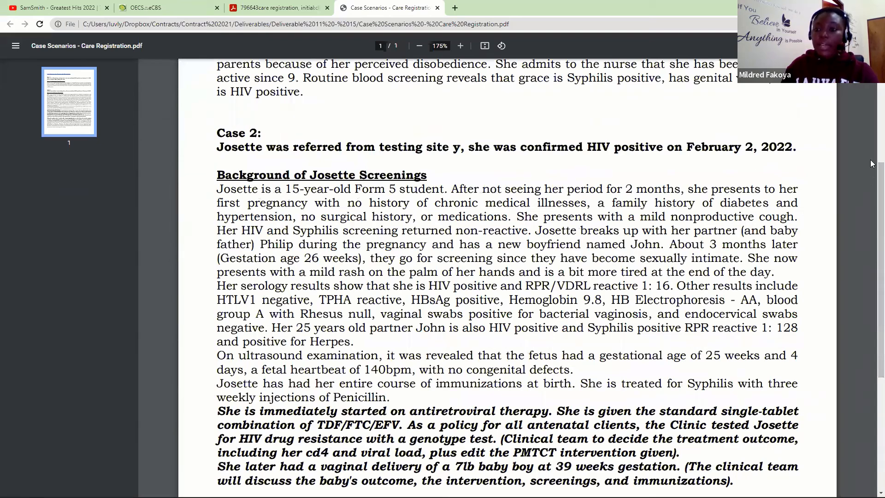
scroll(871, 161, "up", 3)
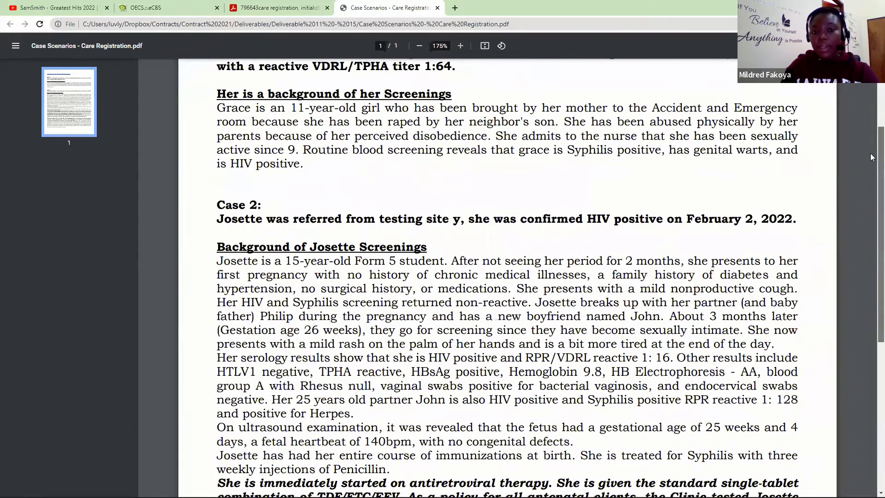
scroll(873, 114, "up", 3)
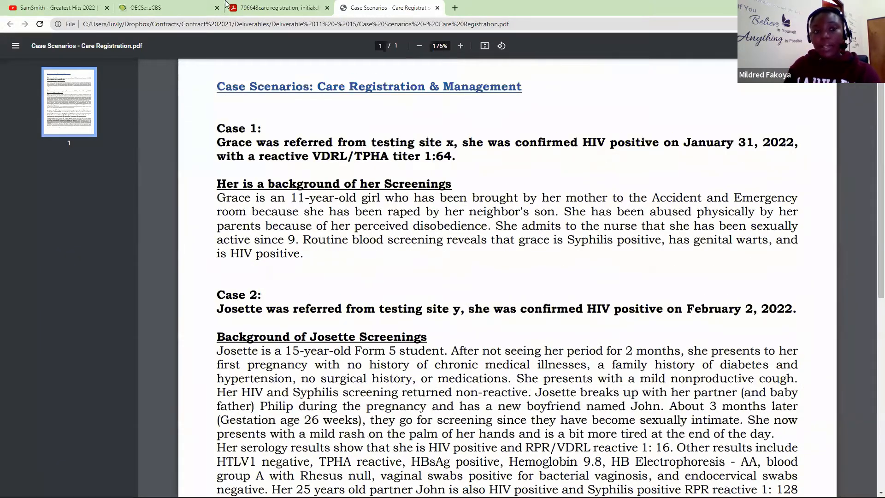
- Switch to the eCBS tab and log in with the test account's email and password
left_click(157, 4)
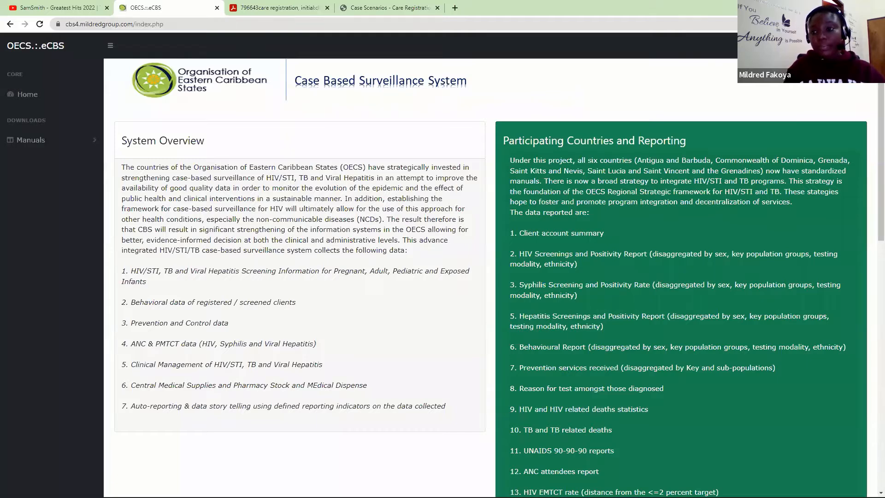
left_click(709, 66)
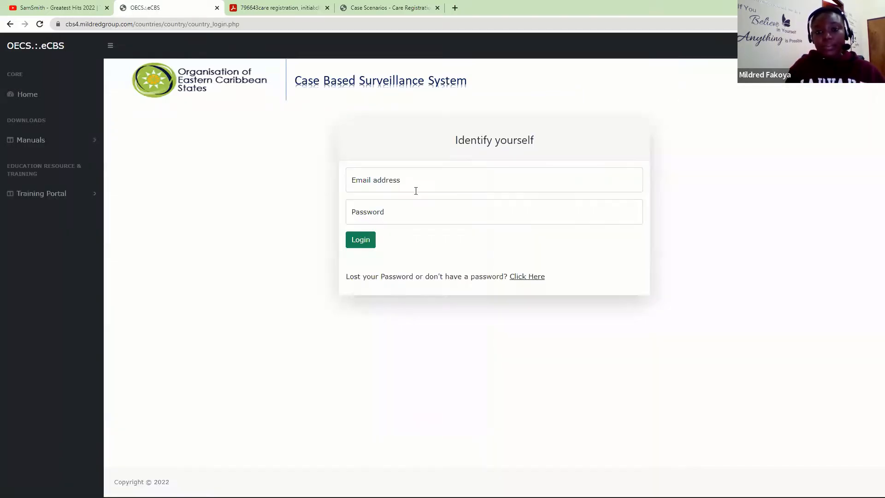
type("test@")
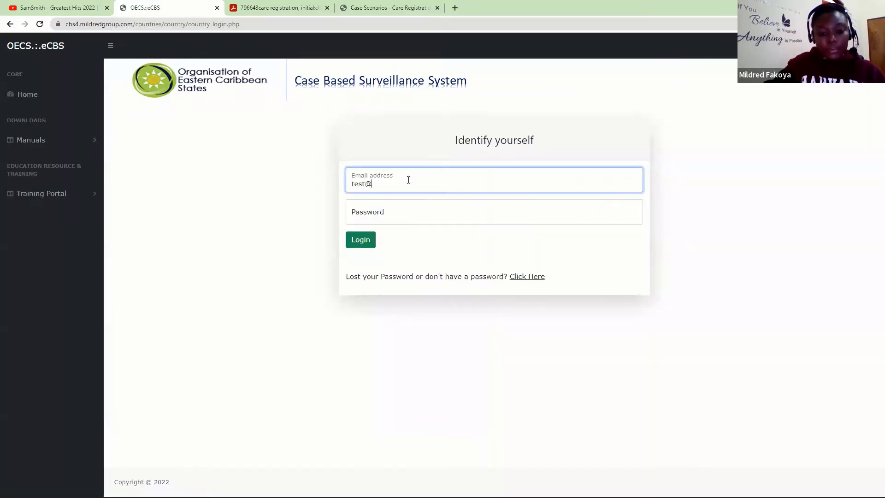
type("test.com")
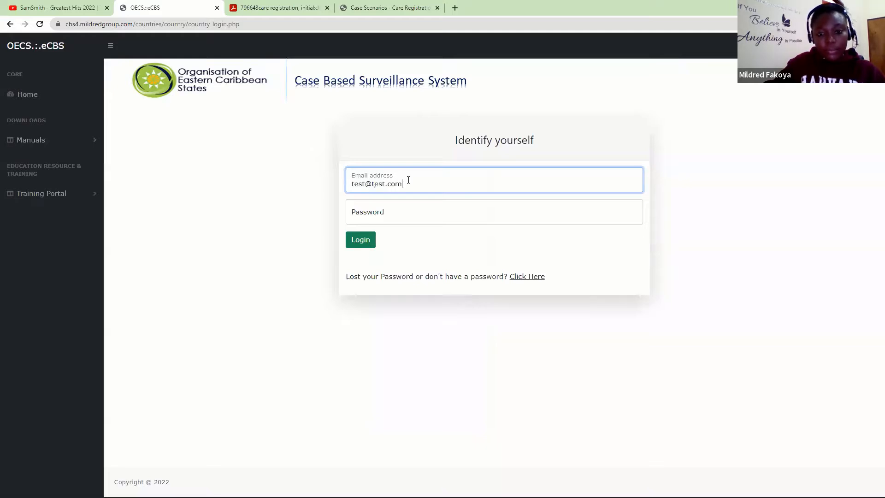
key("Tab")
type("**********")
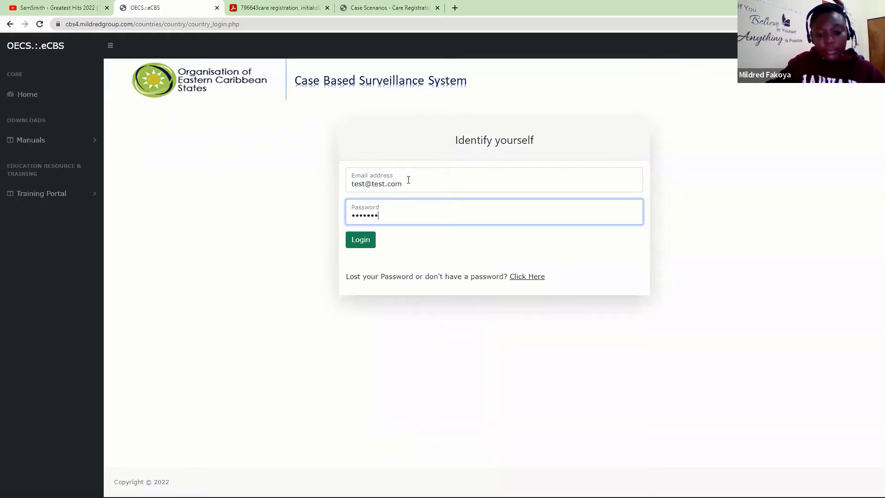
key("Return")
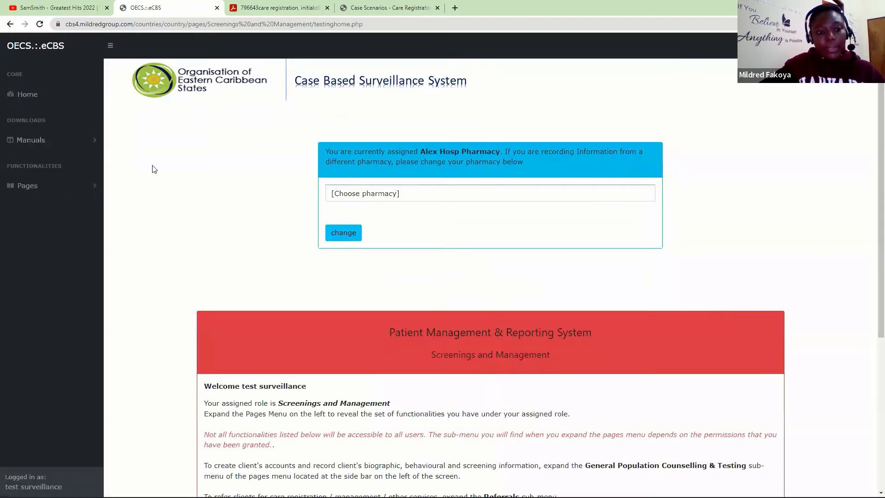
left_click(91, 186)
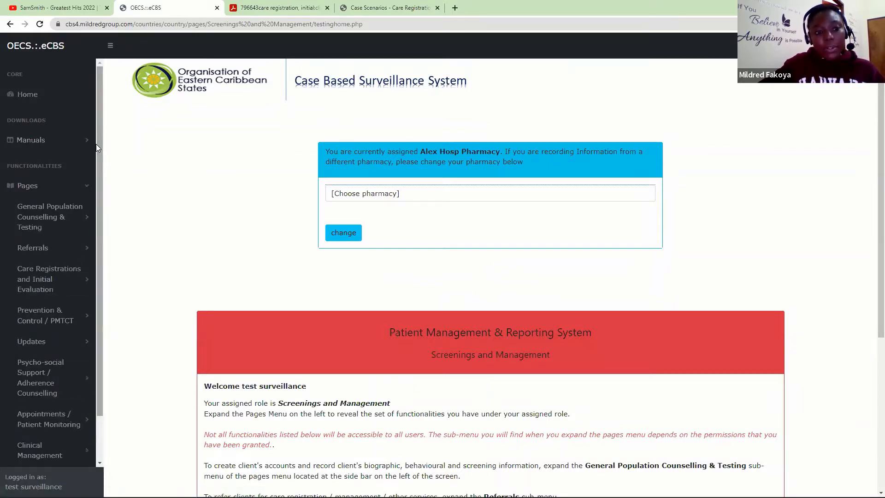
scroll(99, 152, "down", 1)
left_click(57, 230)
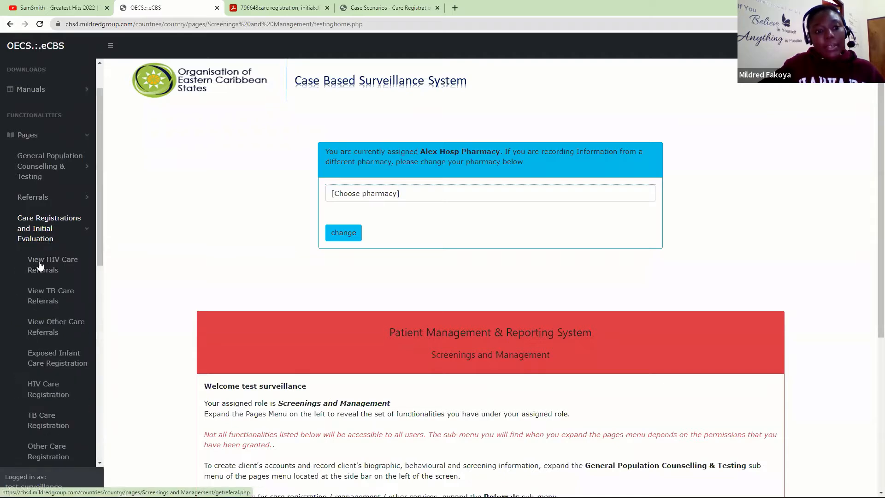
left_click(41, 271)
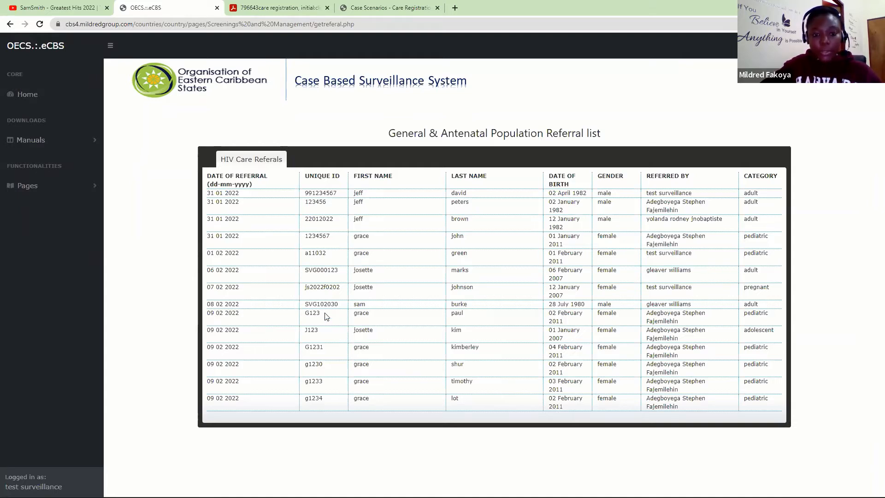
left_click_drag(320, 313, 305, 319)
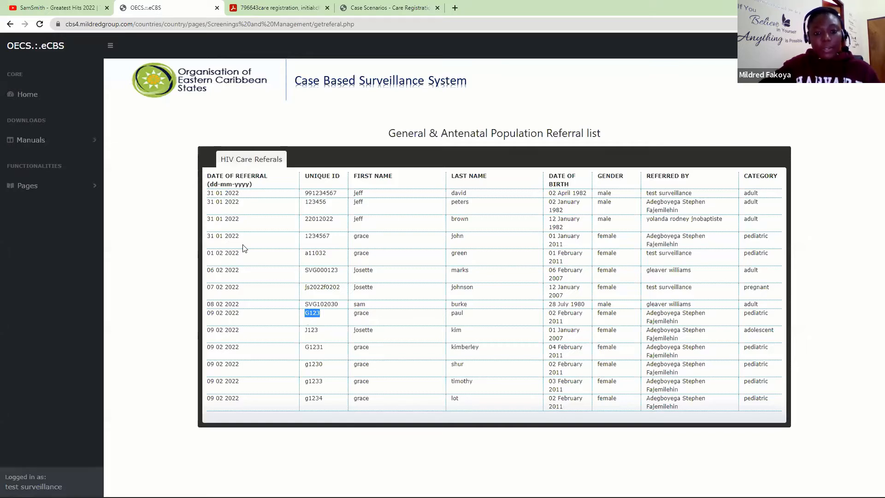
- Re-expand the Care Registrations and Initial Evaluation pages in the sidebar
left_click(92, 189)
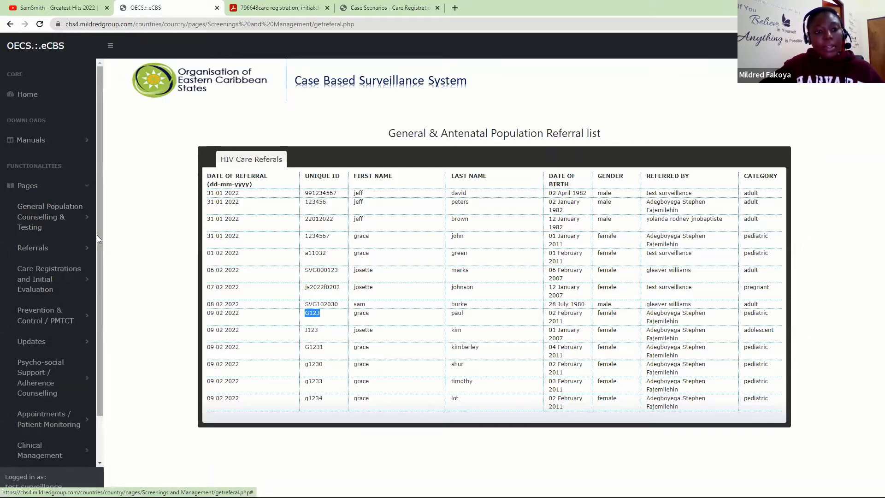
scroll(94, 247, "down", 1)
left_click(18, 237)
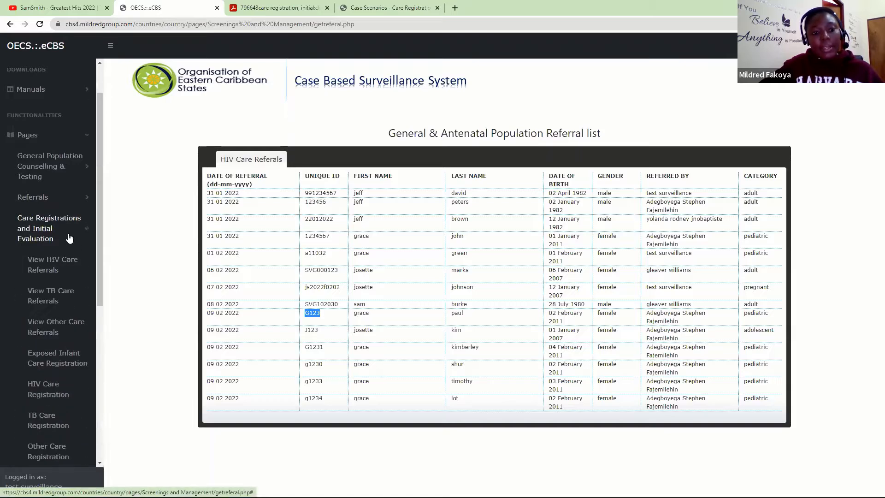
left_click_drag(98, 244, 101, 298)
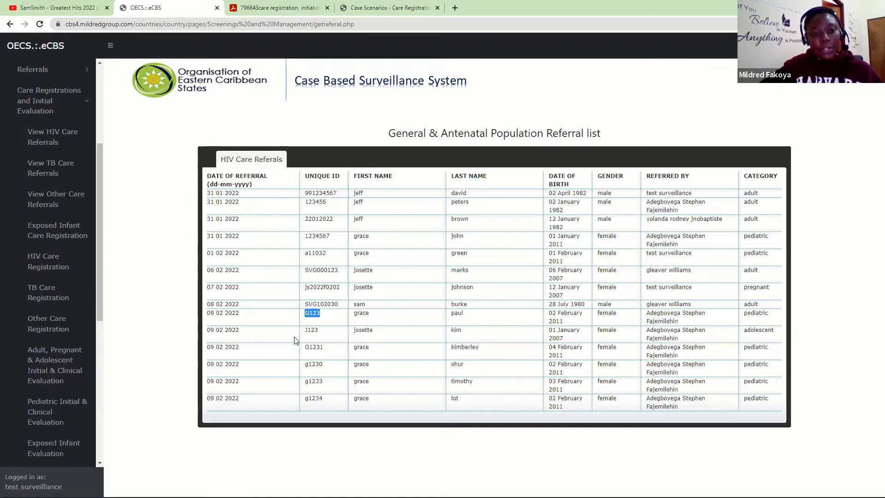
- Load G123's HIV Care Registration form, set Date of Record 9 February 2022, and register
left_click(35, 262)
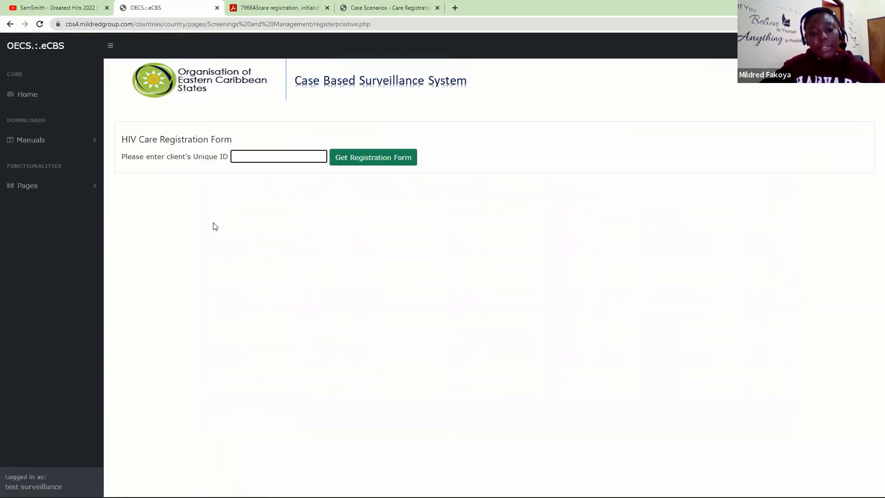
type("G123")
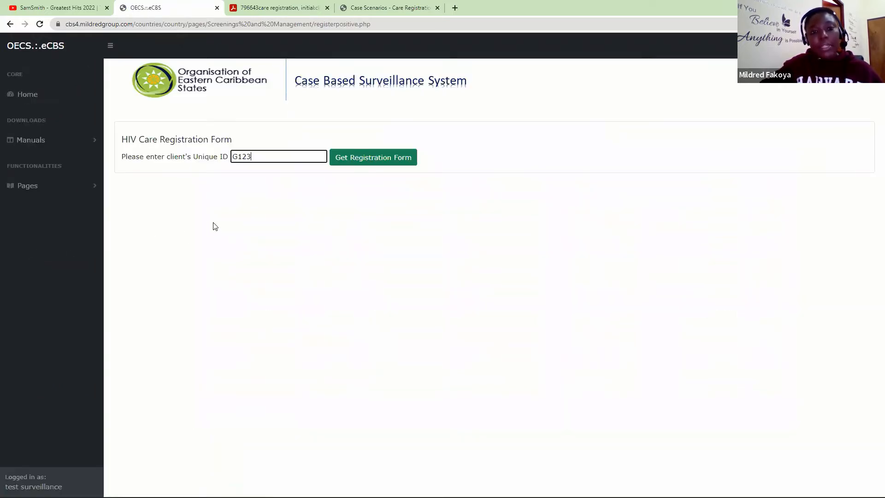
left_click(374, 159)
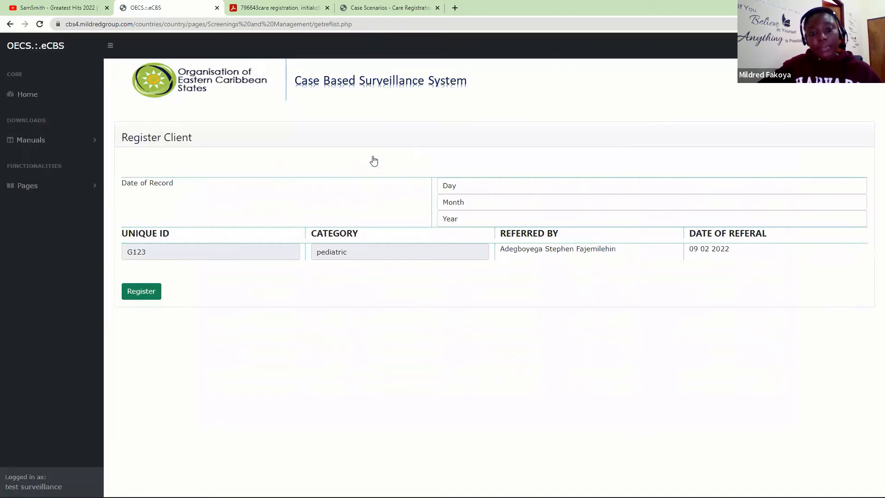
left_click(466, 189)
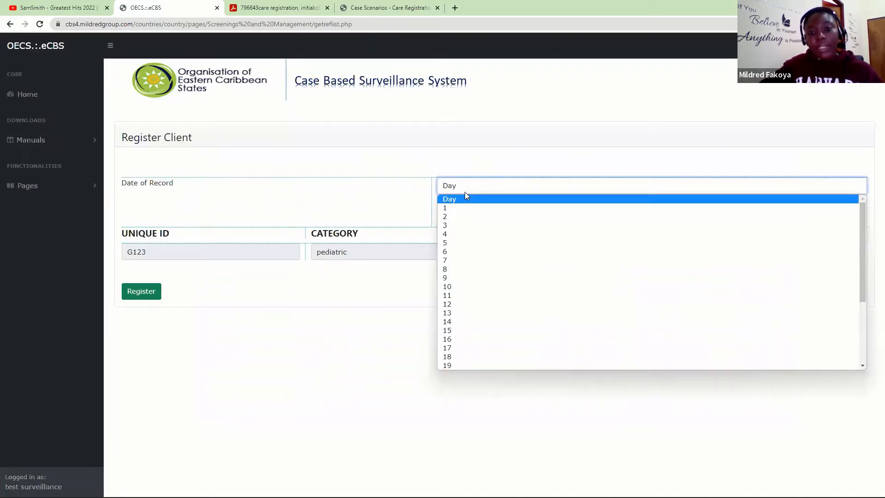
left_click(450, 277)
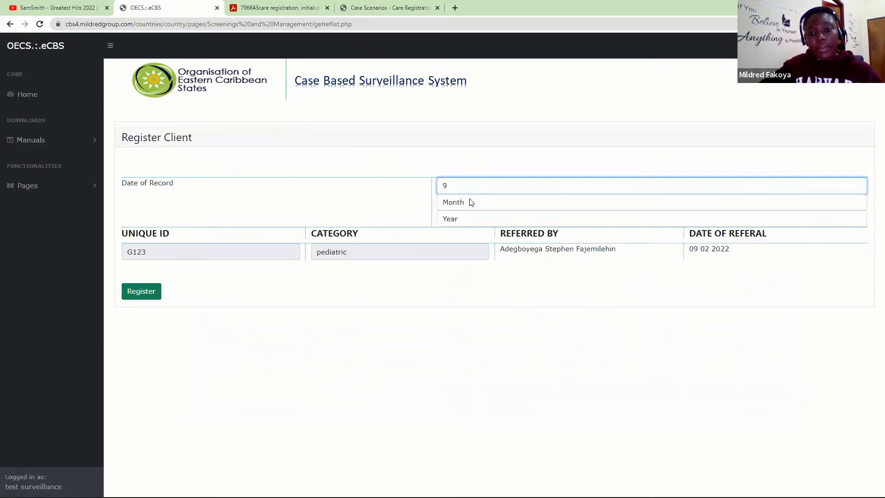
left_click(470, 202)
left_click(458, 232)
left_click(460, 219)
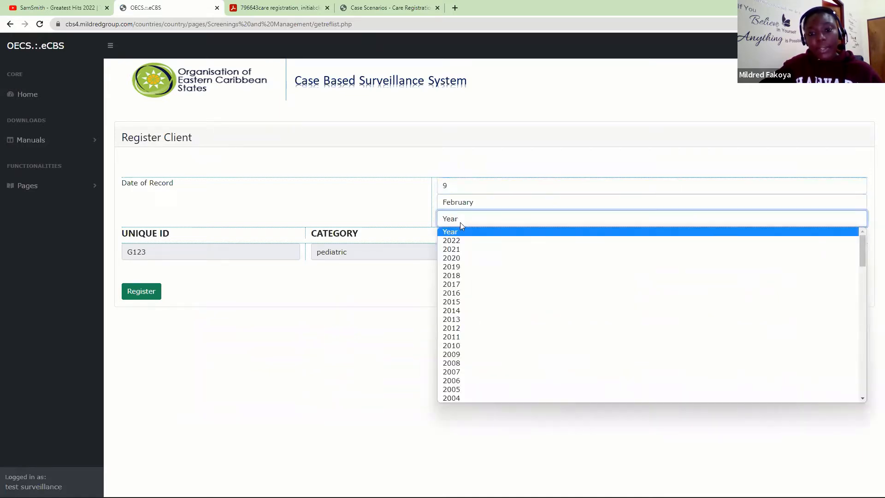
left_click(455, 241)
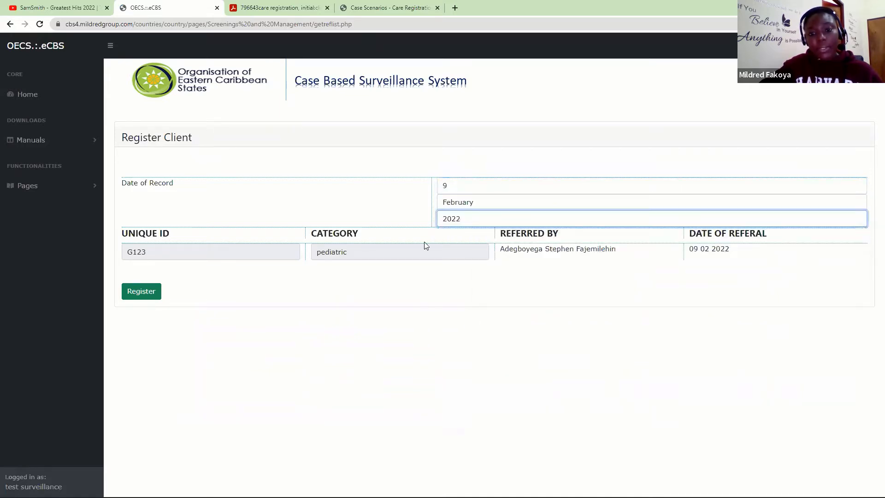
left_click(140, 293)
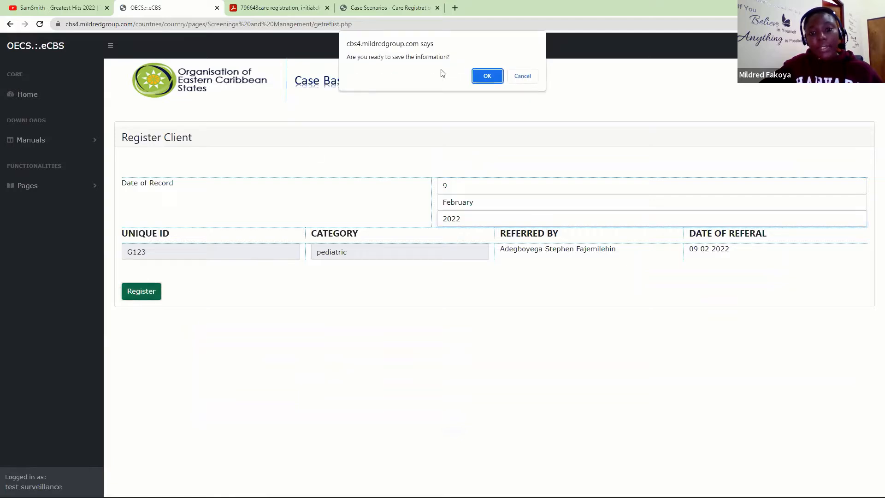
left_click(488, 77)
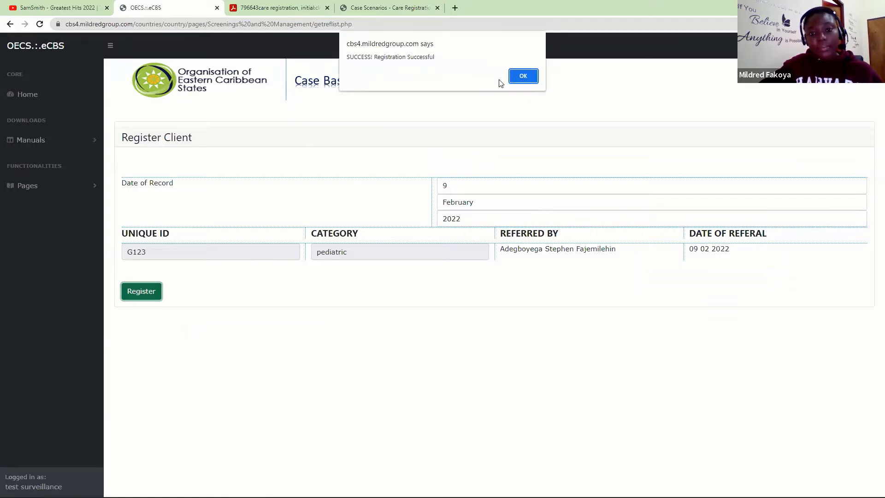
left_click(526, 76)
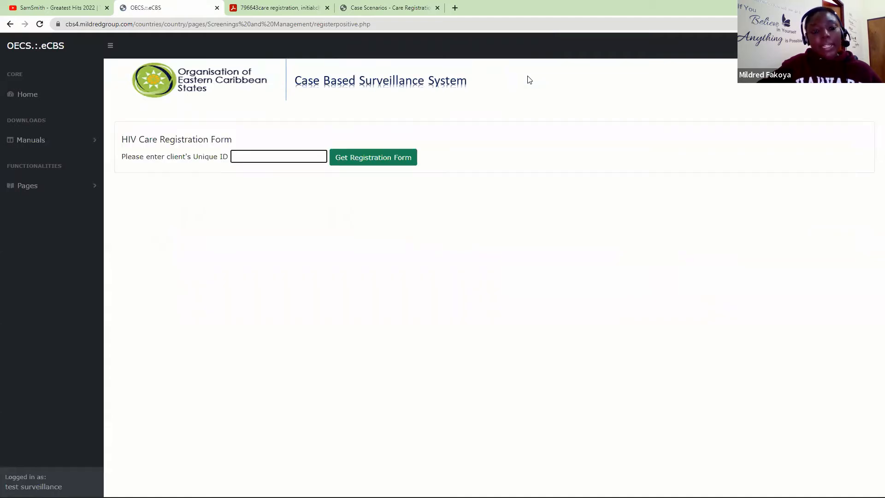
- Open Pediatric Initial & Clinical Evaluation and load the form for the client's unique ID
left_click(84, 191)
scroll(98, 206, "down", 2)
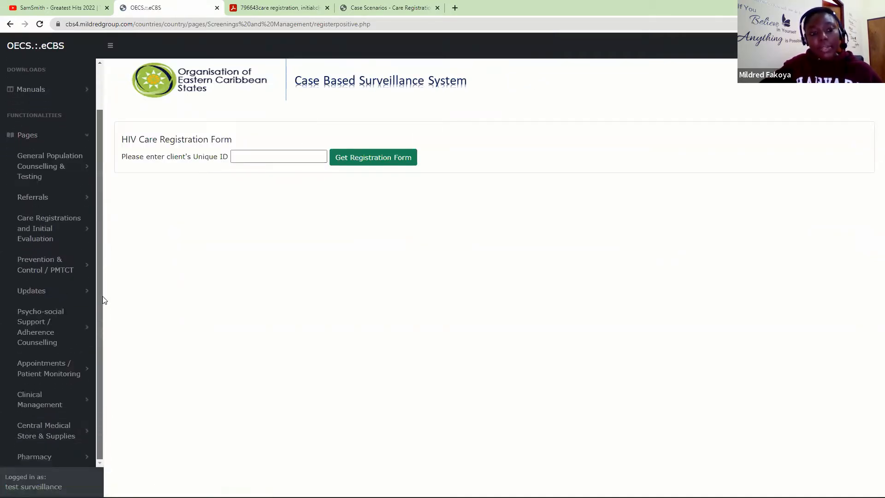
left_click(47, 229)
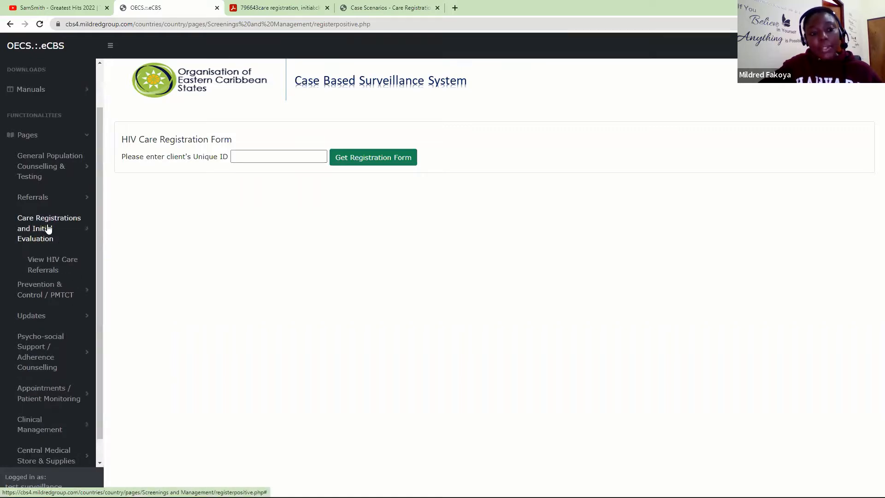
left_click_drag(97, 208, 101, 318)
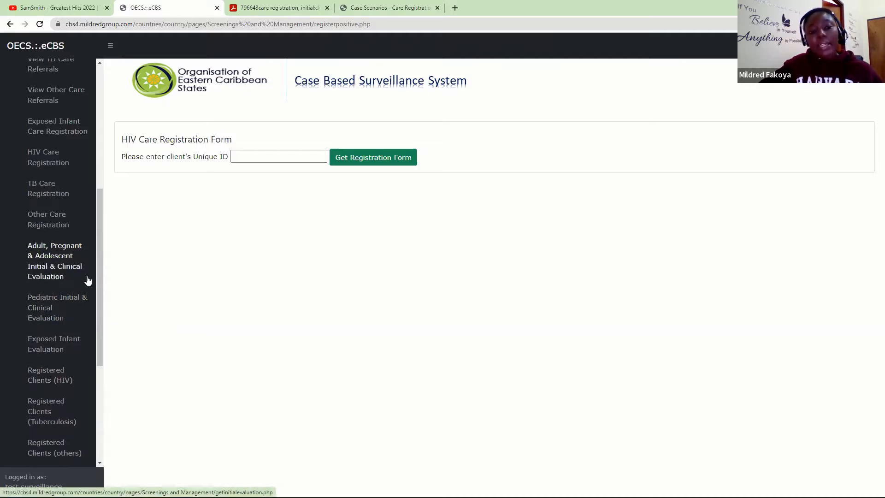
left_click(44, 312)
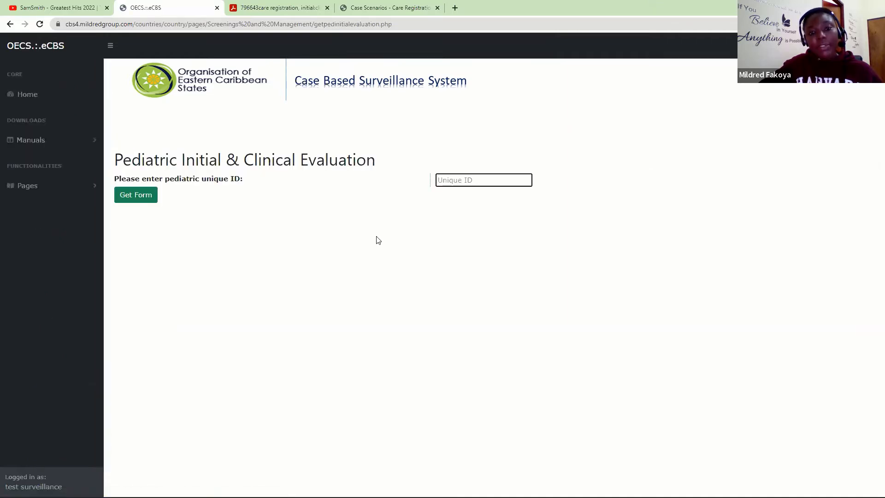
left_click(456, 183)
type("1234")
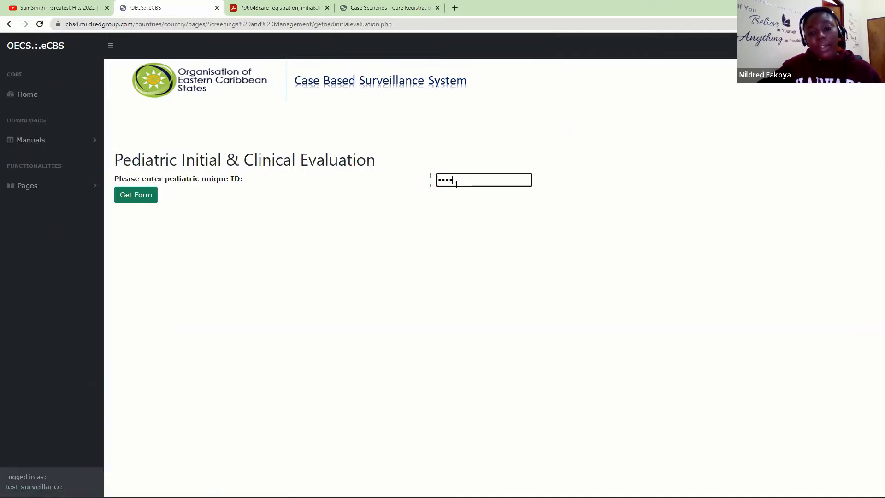
left_click(137, 195)
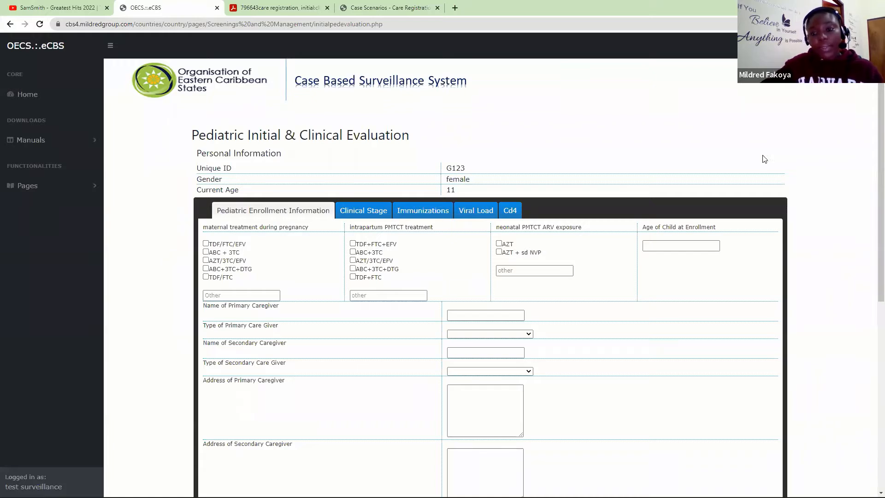
- Enter the primary caregiver's name and set the caregiver type to Biological Parent
scroll(872, 155, "down", 1)
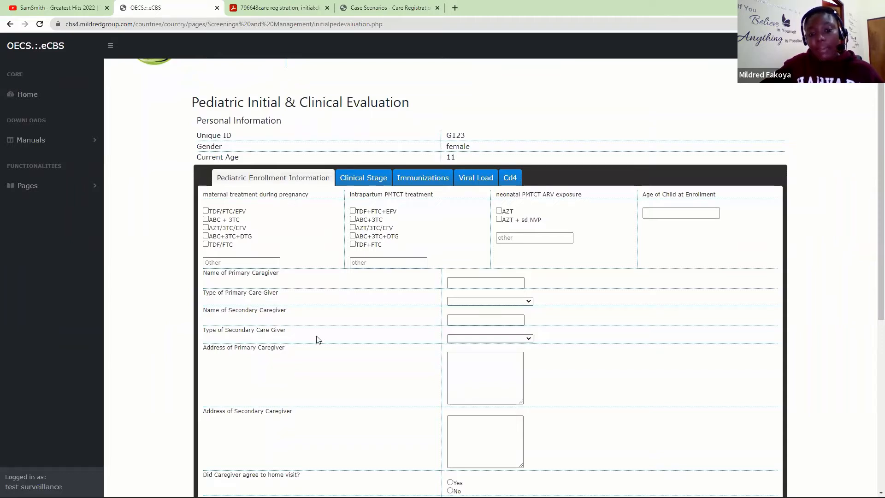
left_click(492, 300)
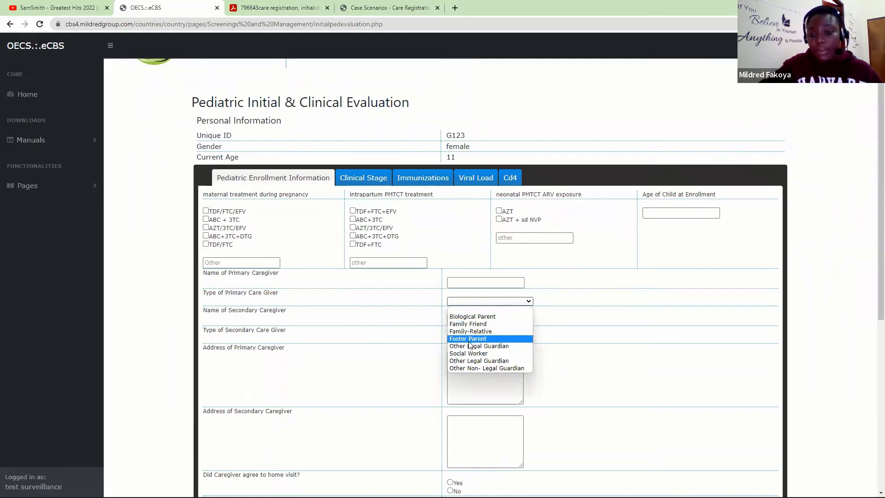
left_click(478, 5)
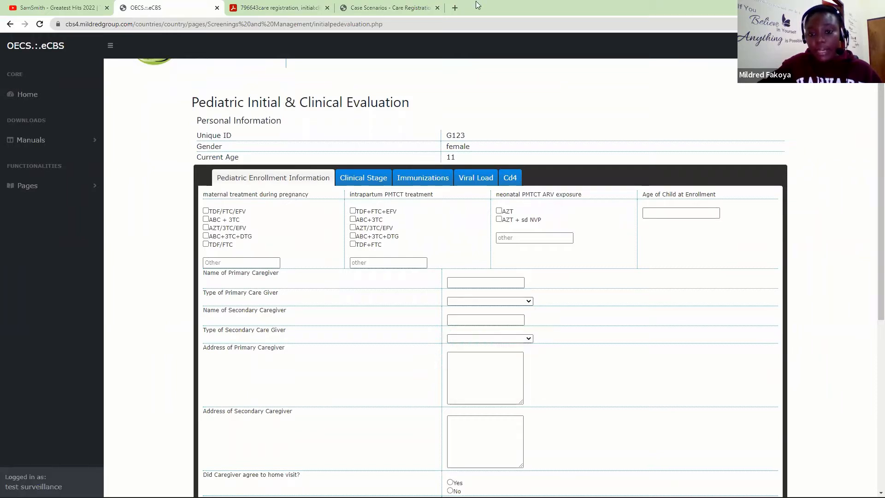
left_click(494, 300)
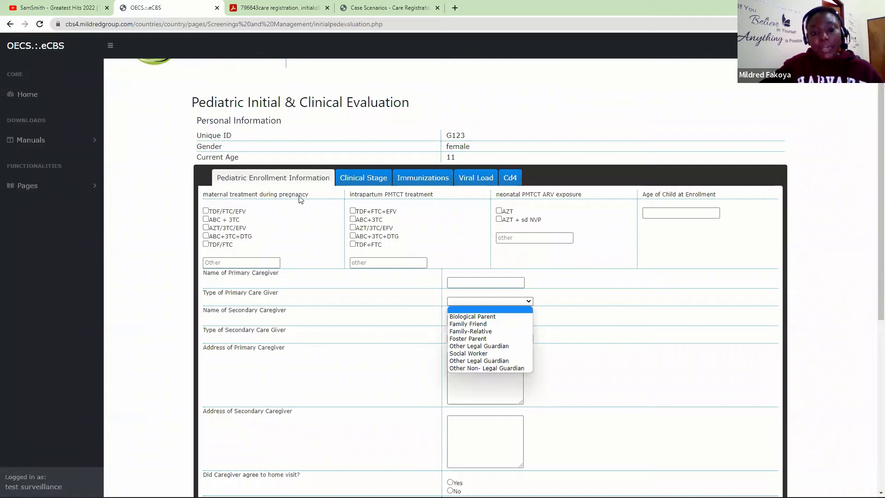
left_click(291, 213)
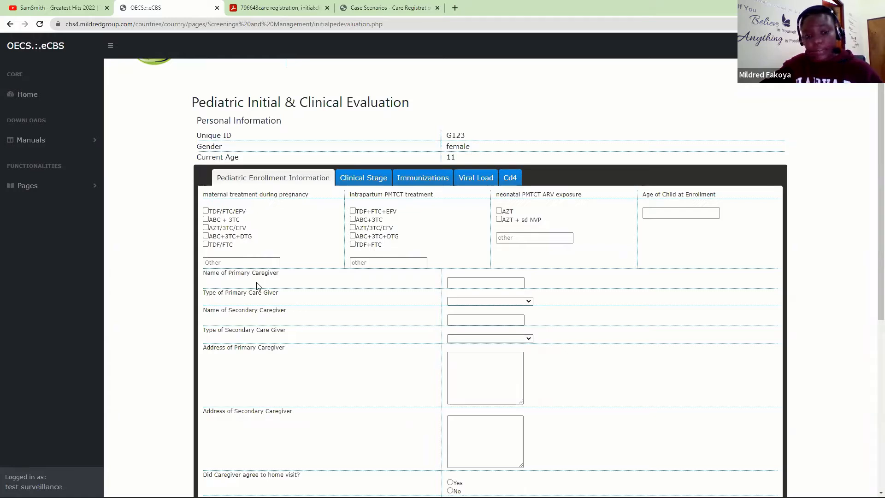
left_click(485, 283)
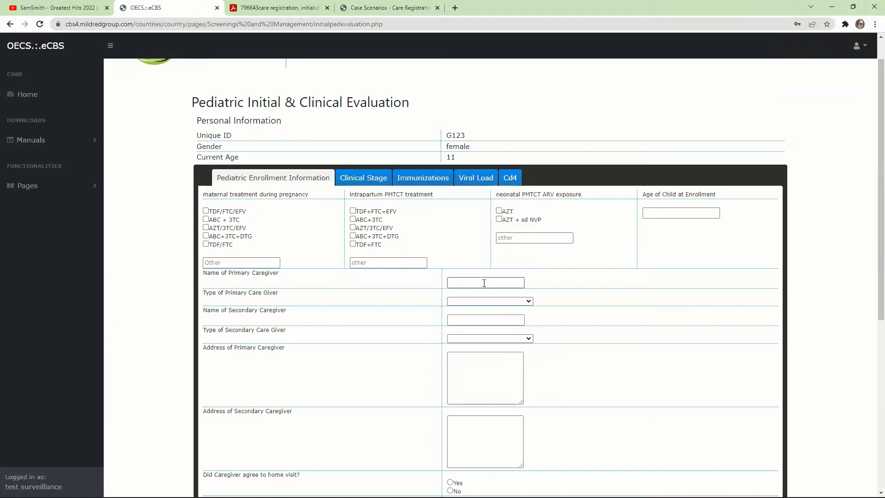
left_click(484, 283)
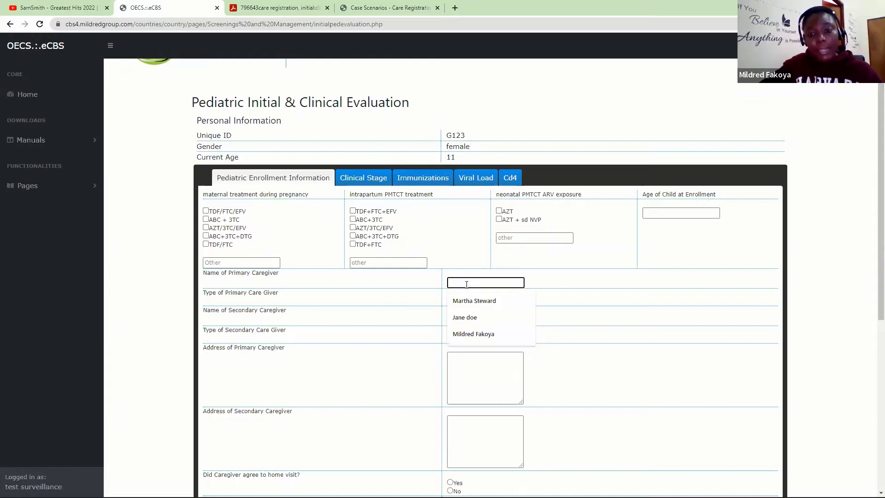
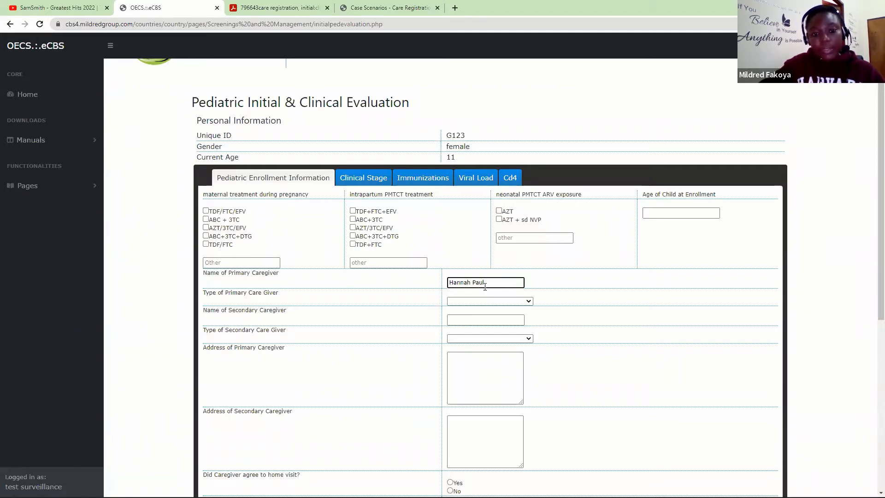
left_click(484, 301)
left_click(471, 315)
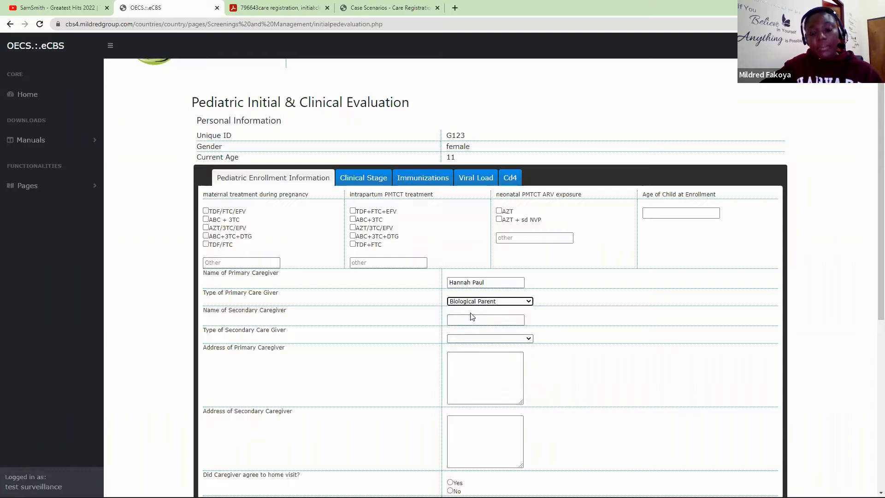
- Enter the secondary caregiver's name and set the caregiver type to Family-Relative
left_click(470, 318)
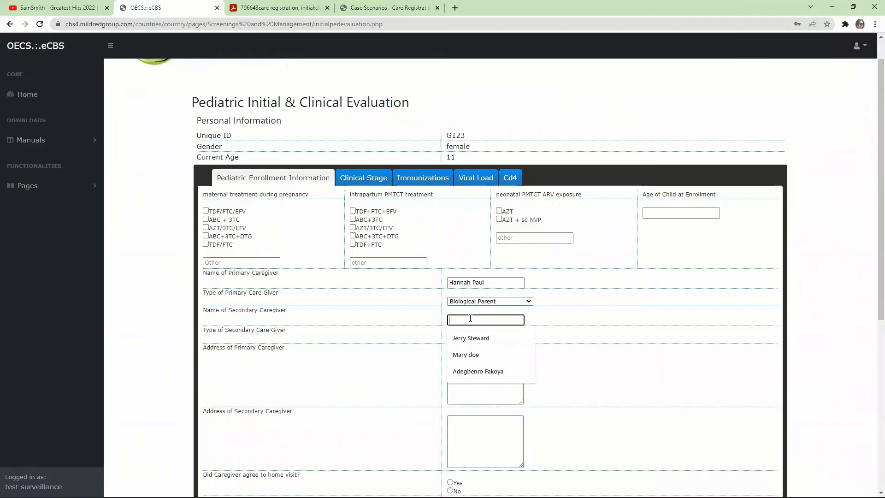
left_click(695, 62)
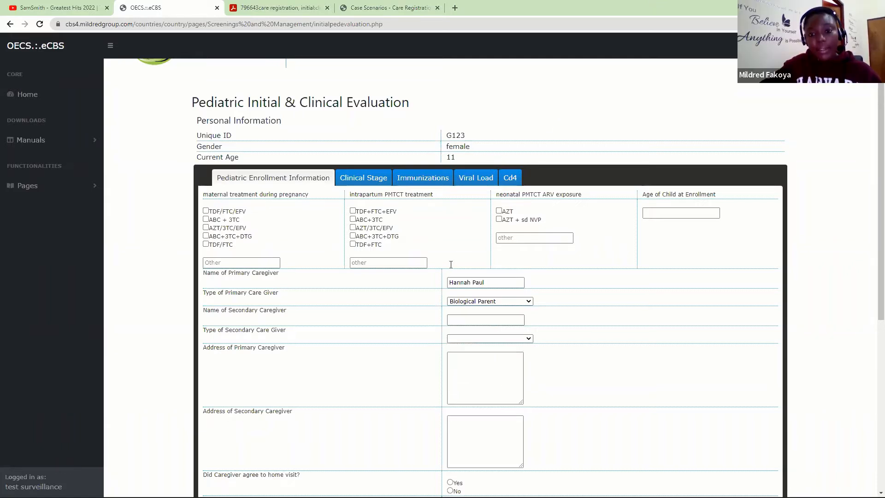
left_click(464, 321)
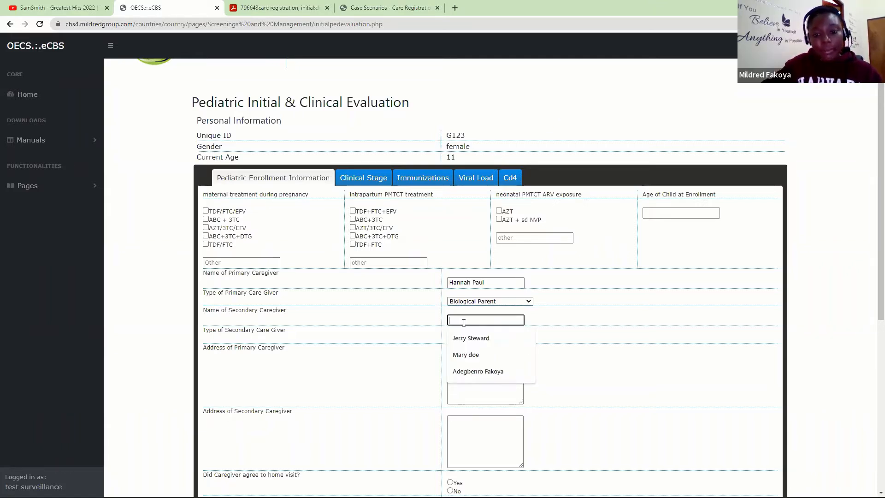
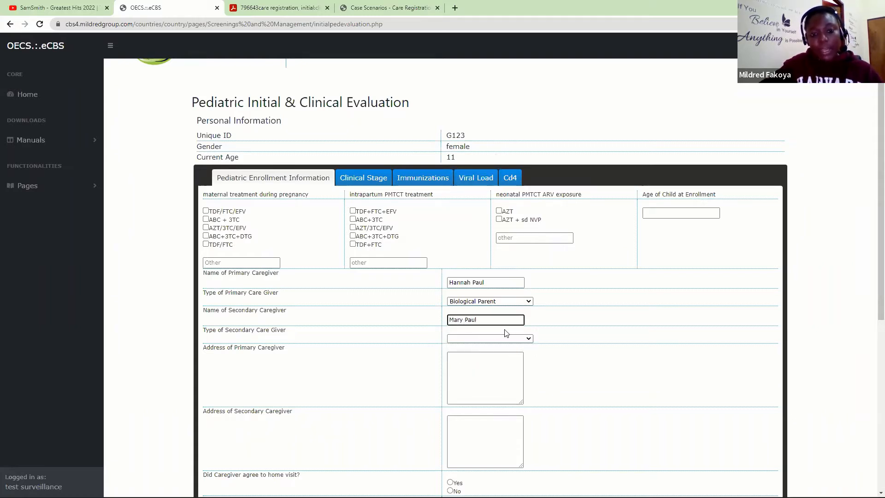
left_click(529, 338)
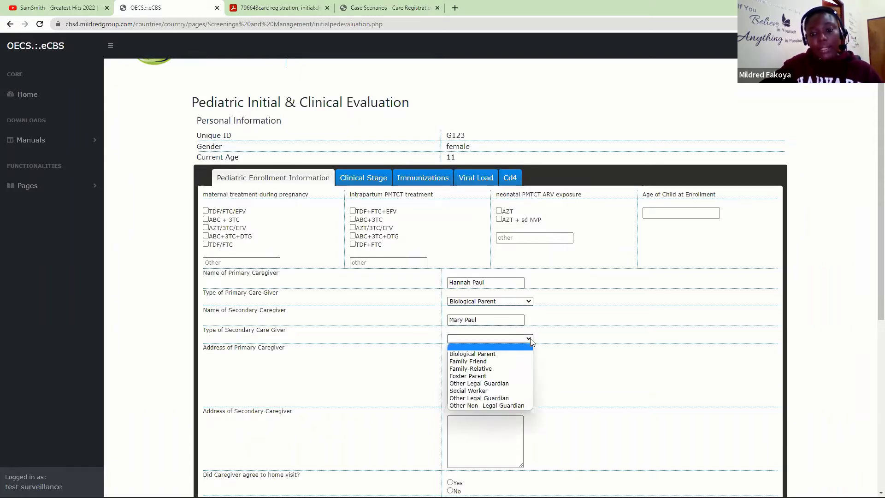
left_click(489, 368)
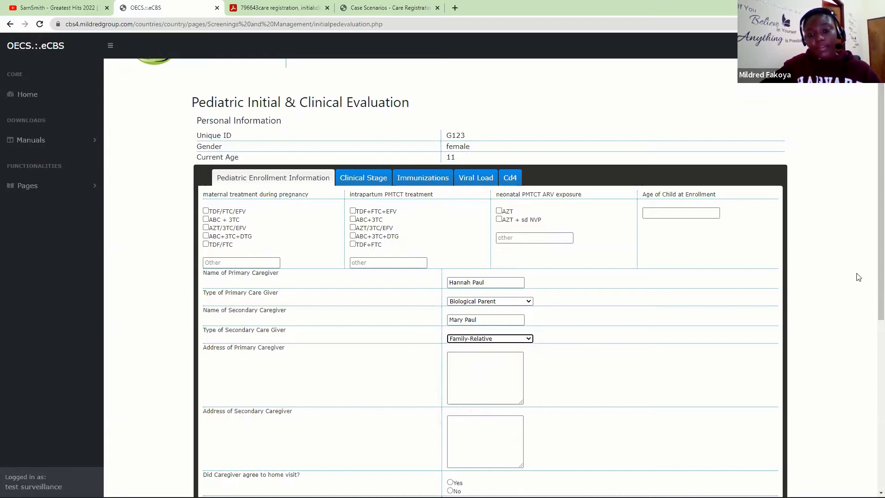
- Enter the primary caregiver's street and town, correcting the town name's spelling
scroll(873, 256, "down", 3)
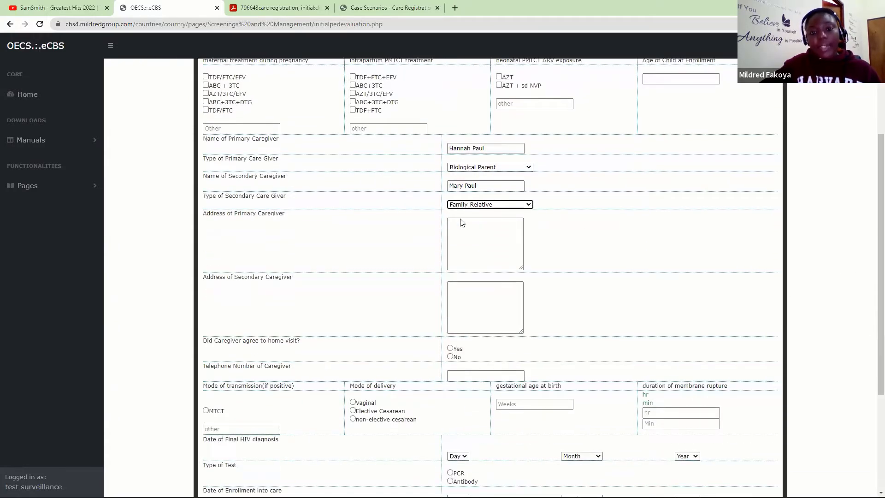
left_click(490, 241)
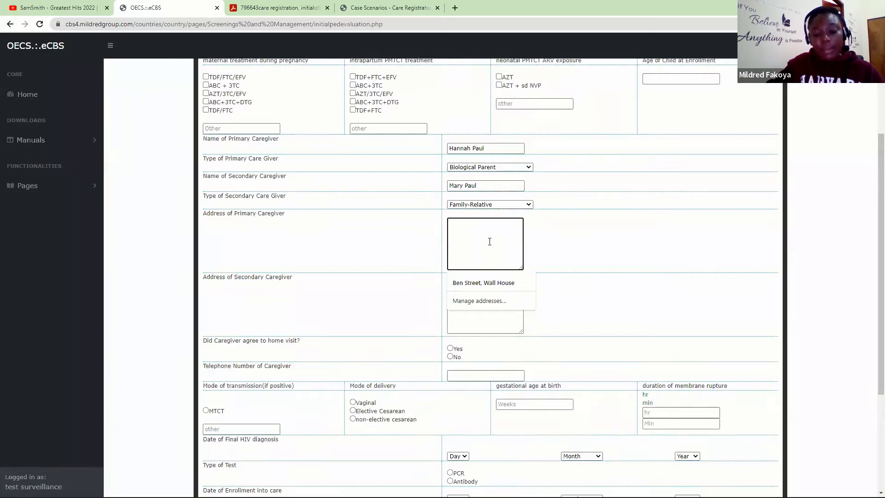
type("Hope Street, castries")
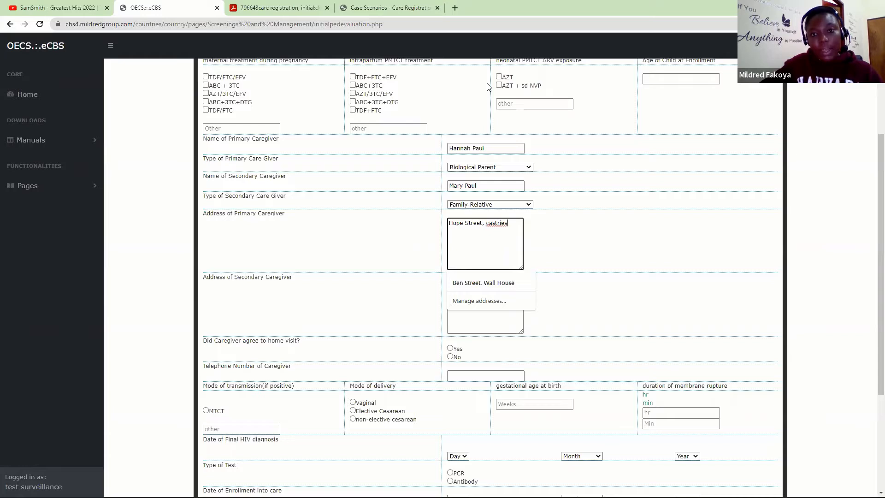
left_click(495, 301)
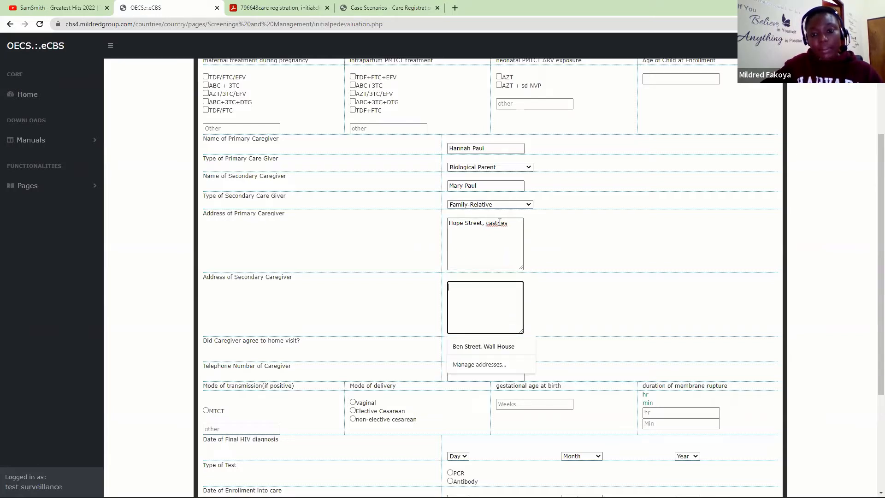
right_click(499, 223)
left_click(514, 237)
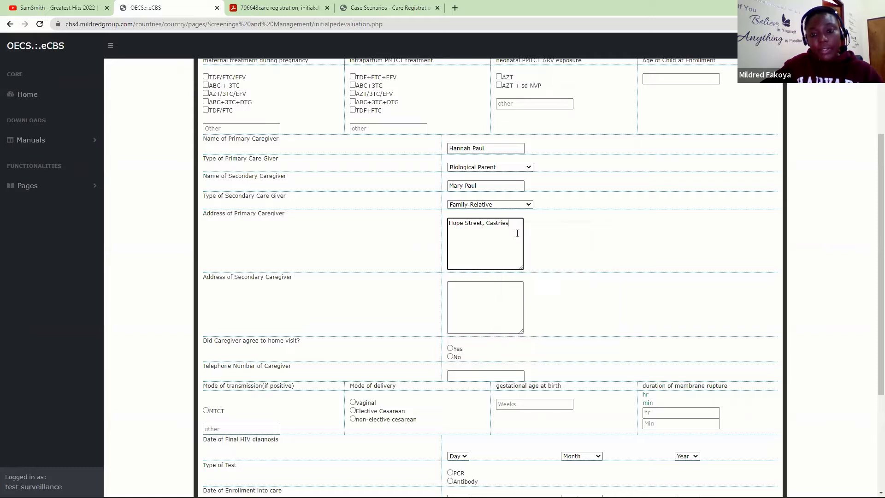
- Enter the same street and town as the secondary caregiver's address
left_click(483, 300)
type("Hope")
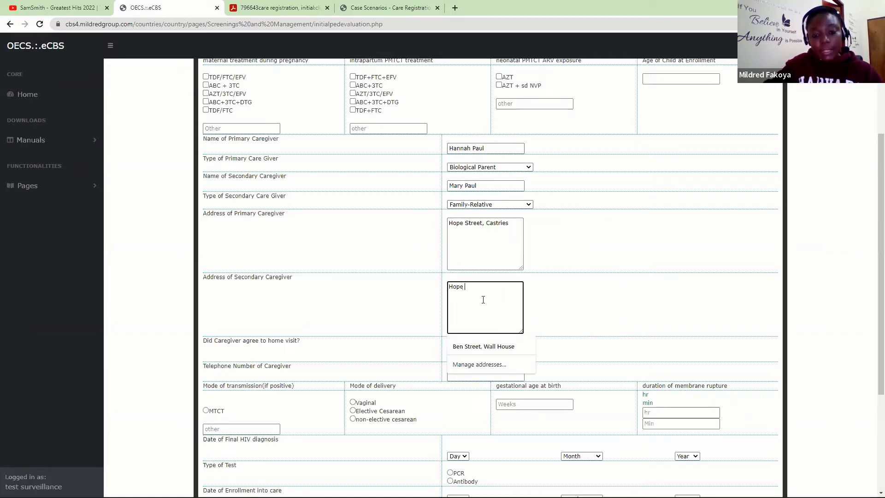
type(" Street,")
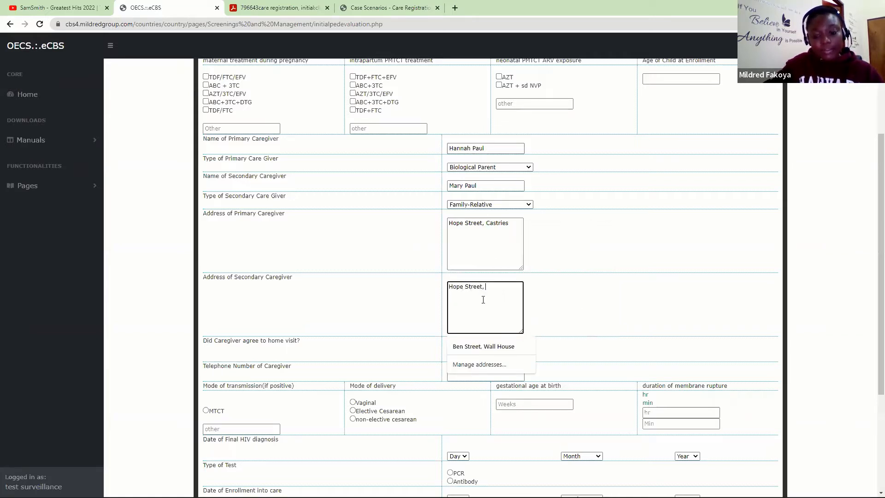
type(" Castries")
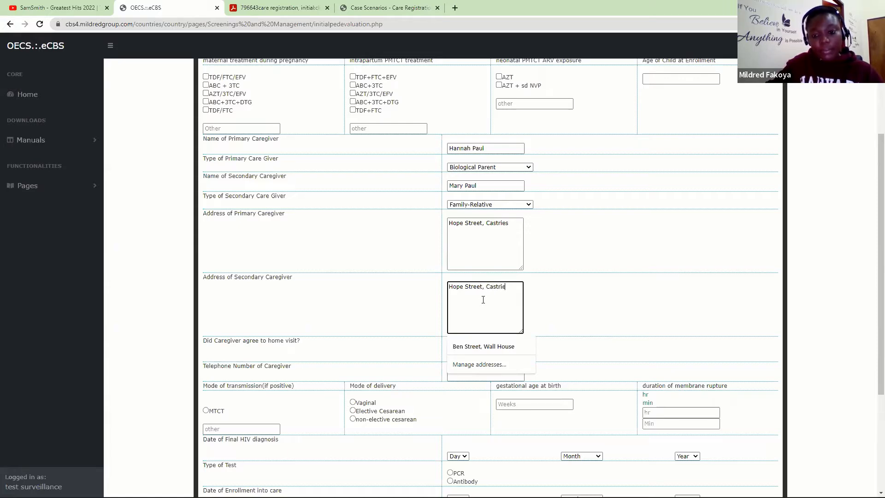
left_click(409, 308)
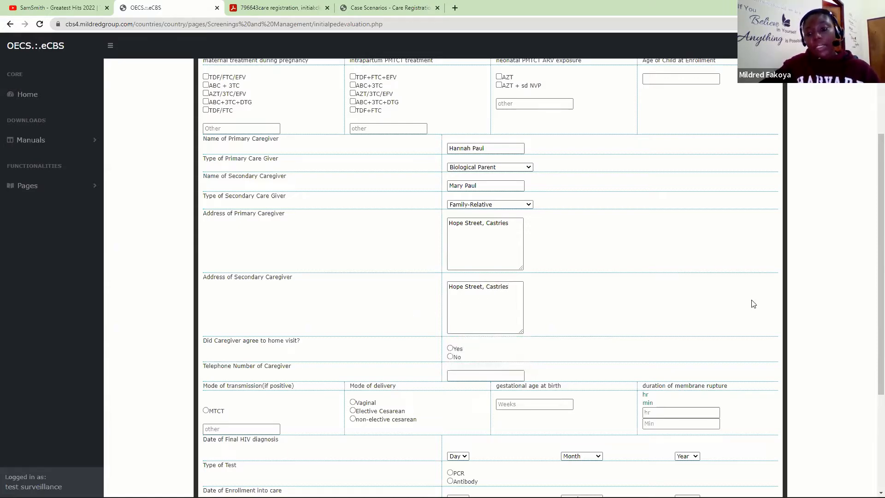
- Leave the caregiver phone blank and enter 'unknown' as the other transmission mode
scroll(872, 323, "down", 1)
scroll(872, 332, "down", 3)
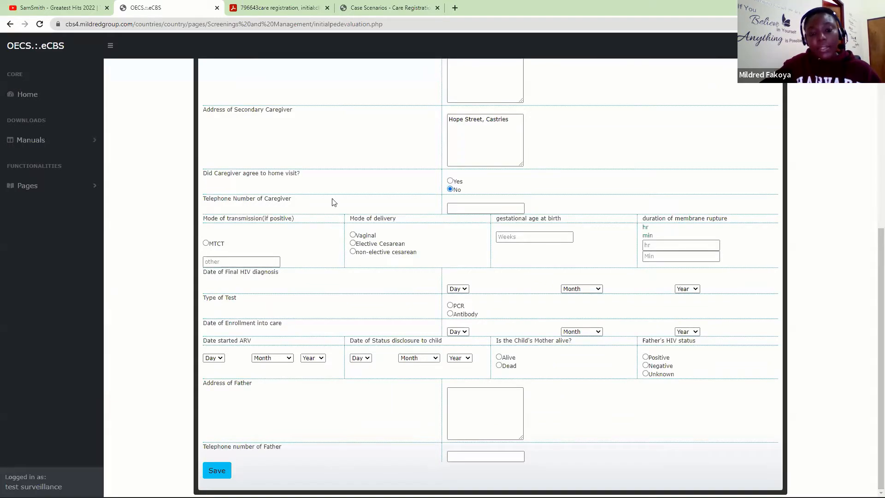
left_click(464, 208)
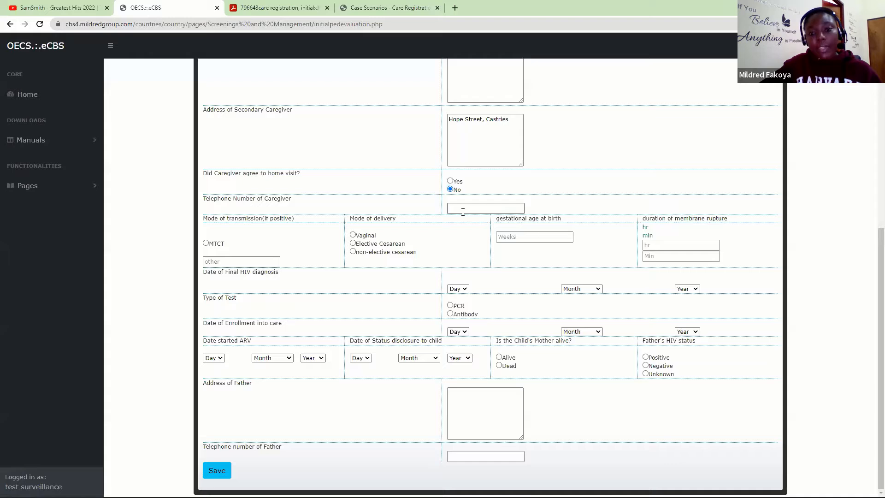
left_click(421, 211)
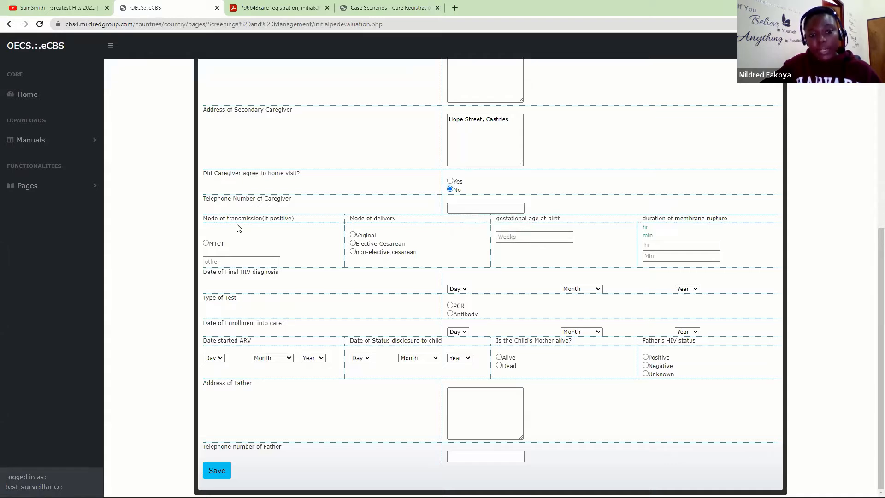
left_click(248, 261)
type("unknown")
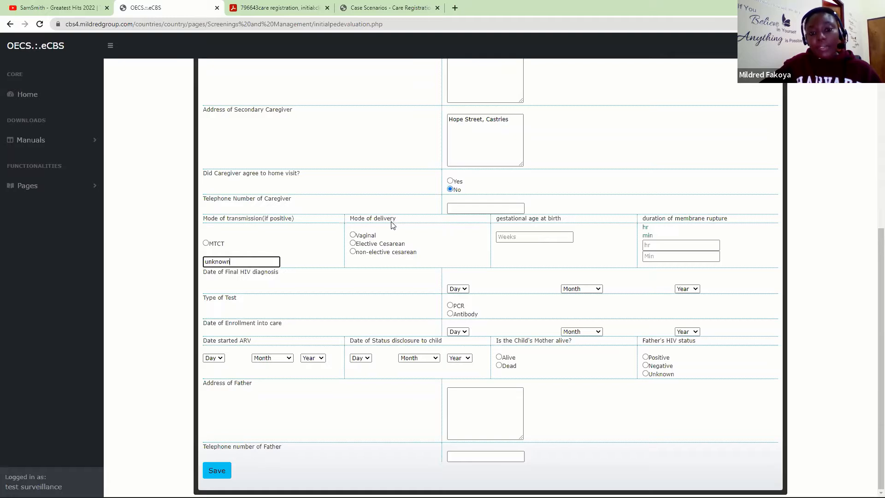
- Record a vaginal delivery with a gestational age of 40 weeks
left_click(352, 236)
left_click(532, 238)
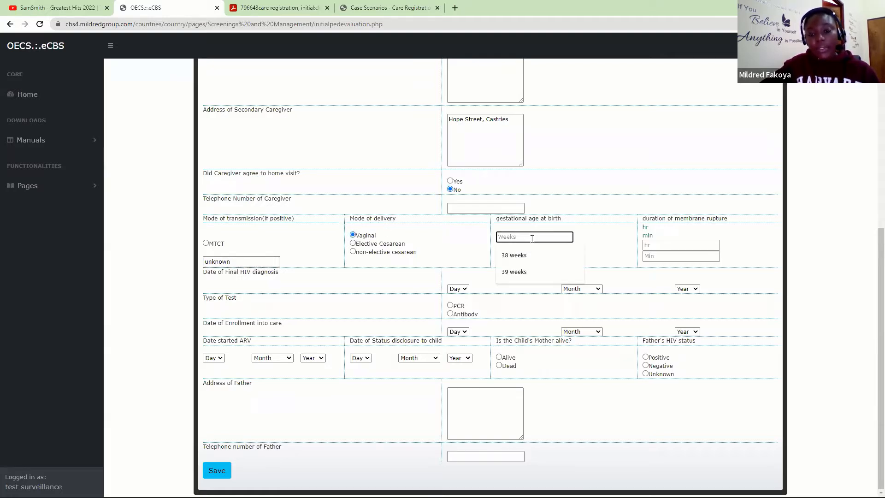
left_click(463, 259)
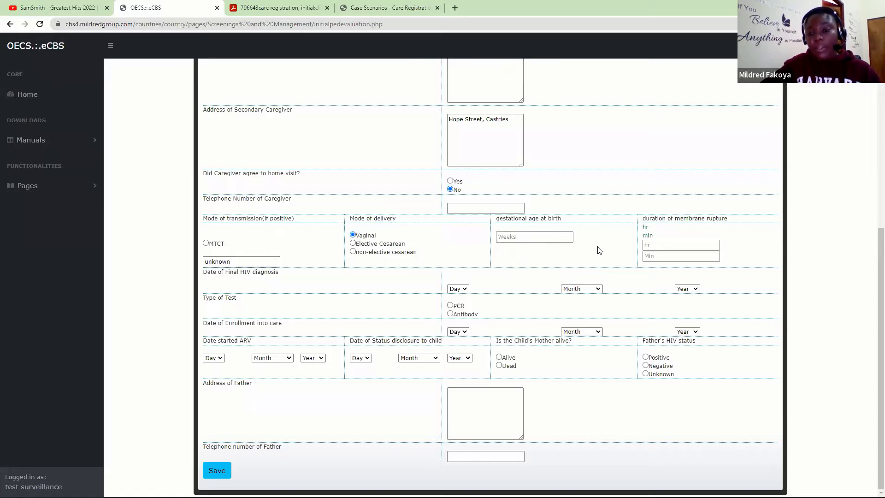
left_click(523, 238)
type("40")
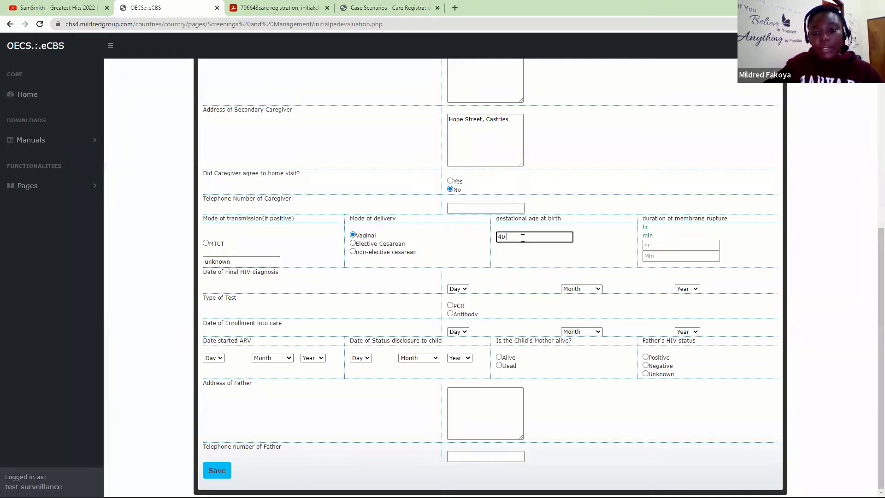
type(" weeks")
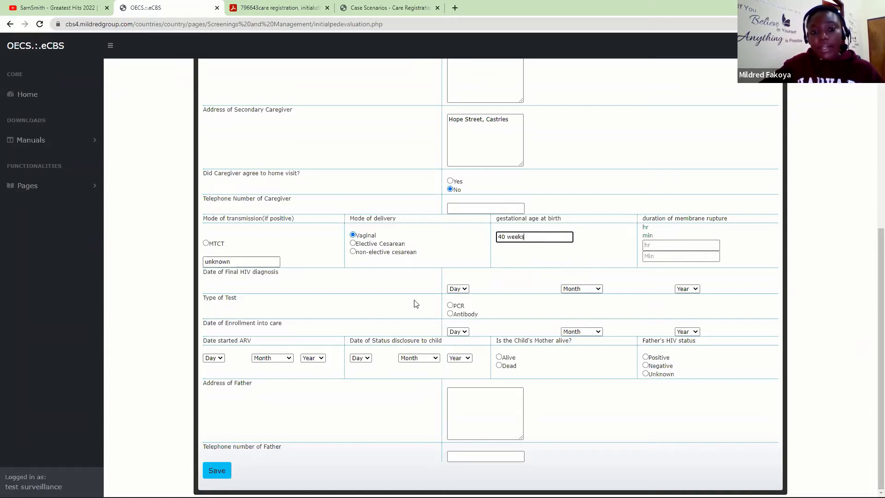
- Set the final HIV diagnosis date to 31 January 2022 with an Antibody test
left_click(456, 289)
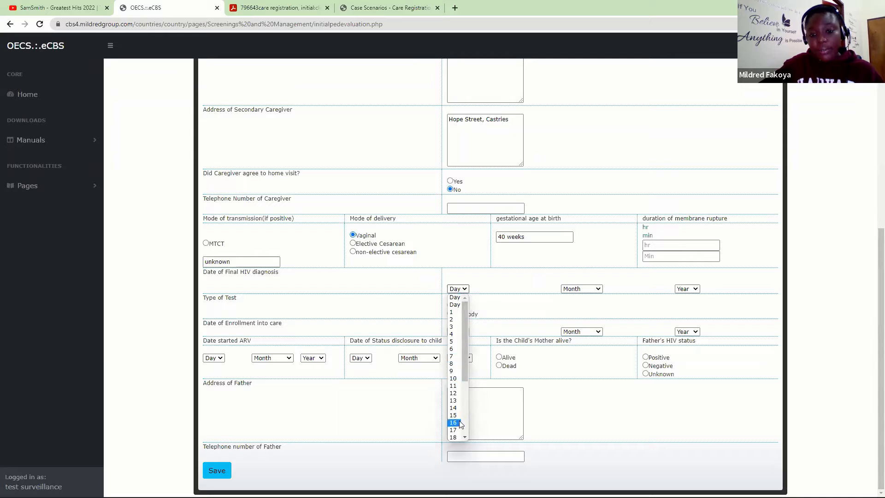
left_click_drag(464, 330, 468, 442)
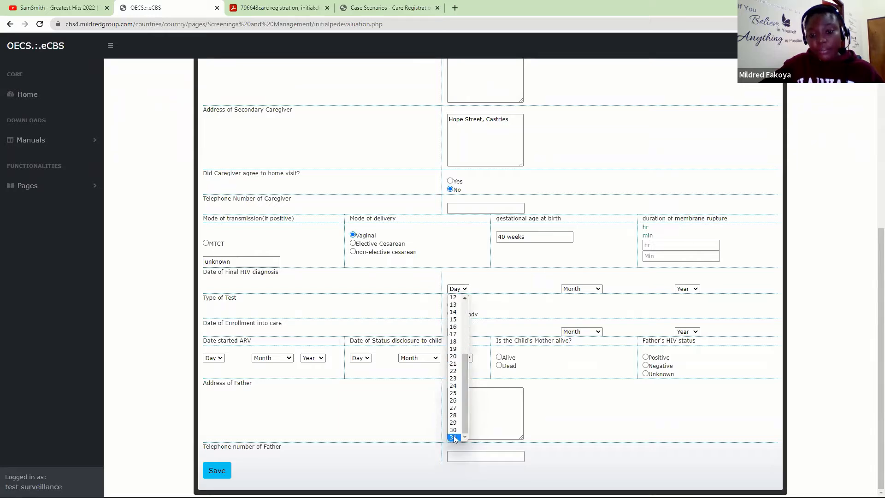
left_click(453, 435)
left_click(583, 289)
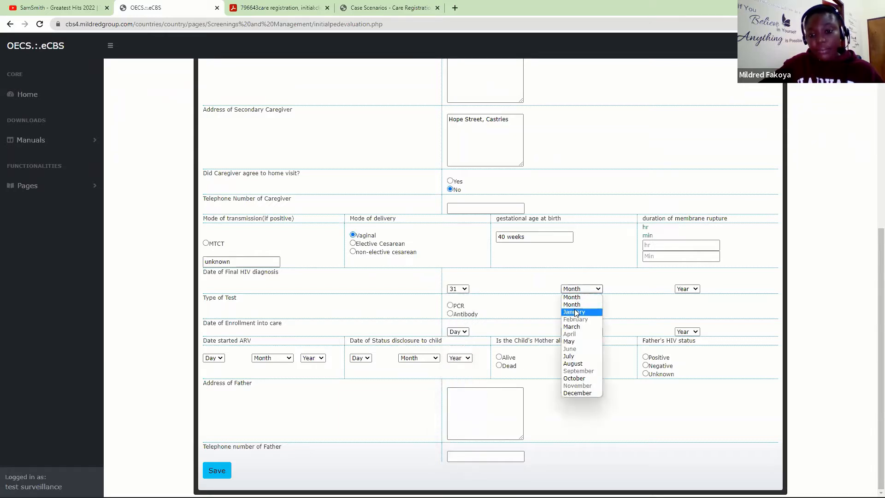
left_click(575, 312)
left_click(687, 289)
left_click(684, 314)
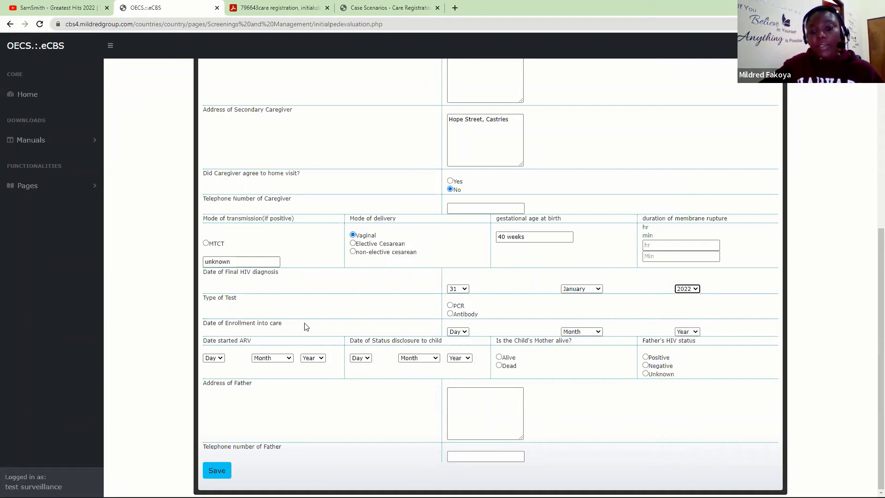
left_click(450, 314)
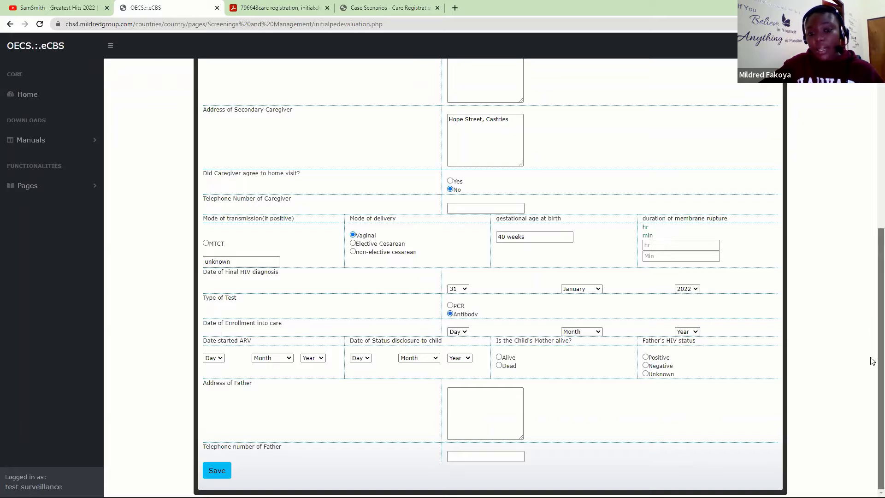
- Set the enrollment into care date to 9 February 2022
left_click(463, 332)
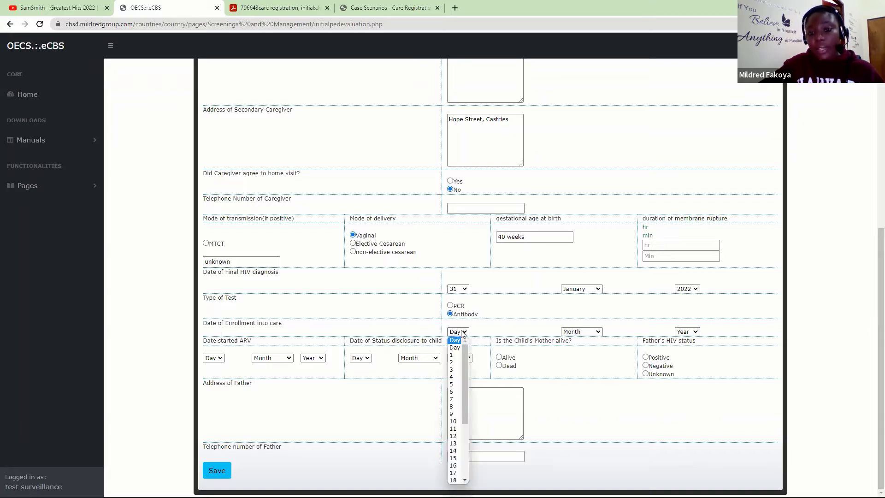
left_click(454, 414)
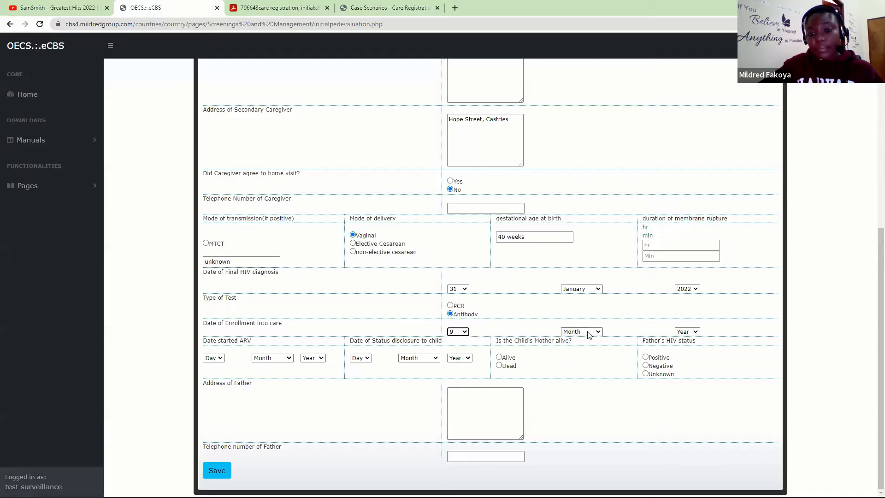
left_click(581, 332)
left_click(576, 355)
left_click(688, 332)
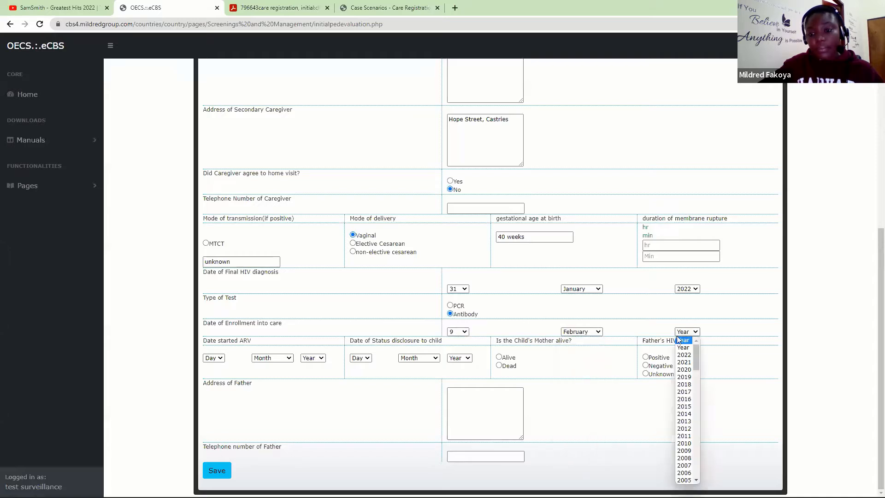
left_click(687, 355)
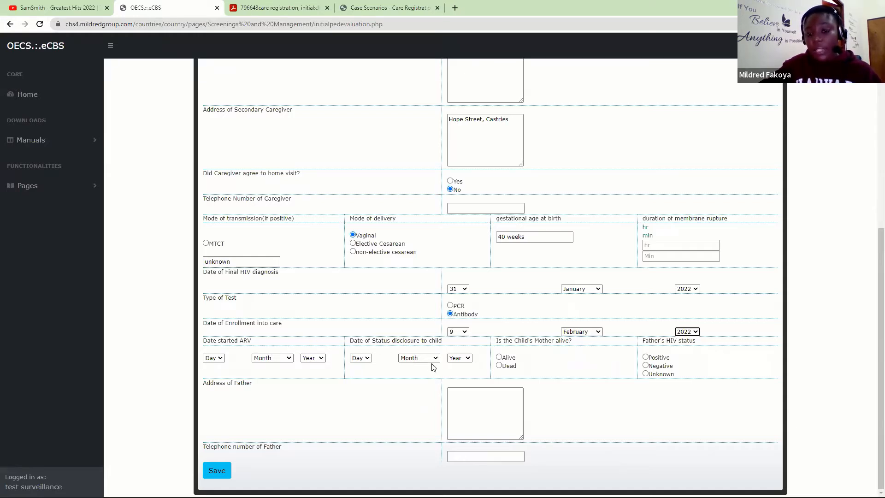
- Set the status disclosure date to 9 February 2022
left_click(363, 359)
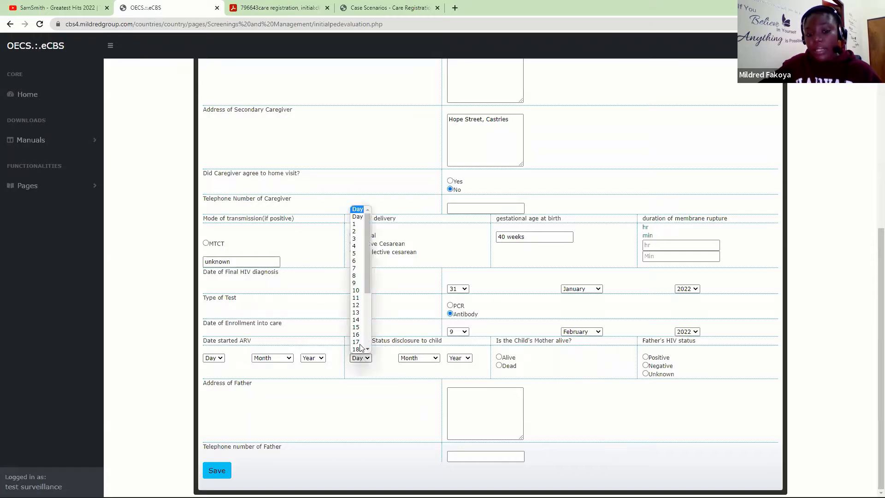
left_click(356, 284)
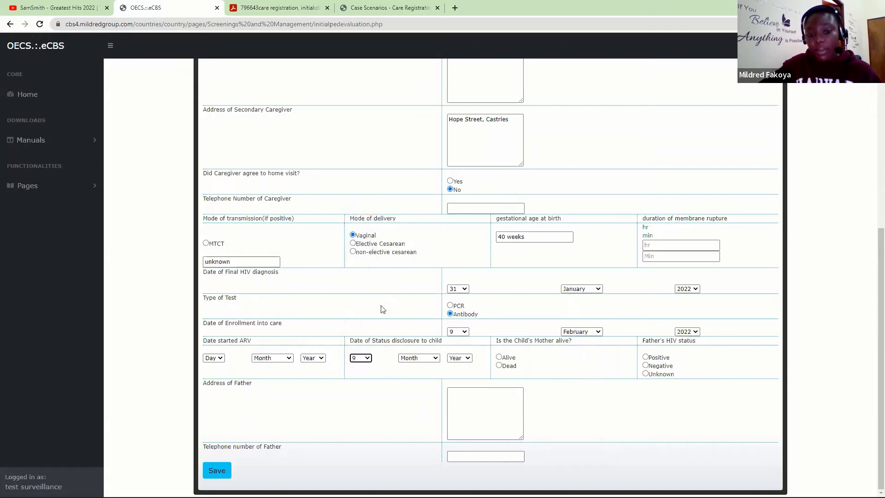
left_click(419, 358)
left_click(417, 389)
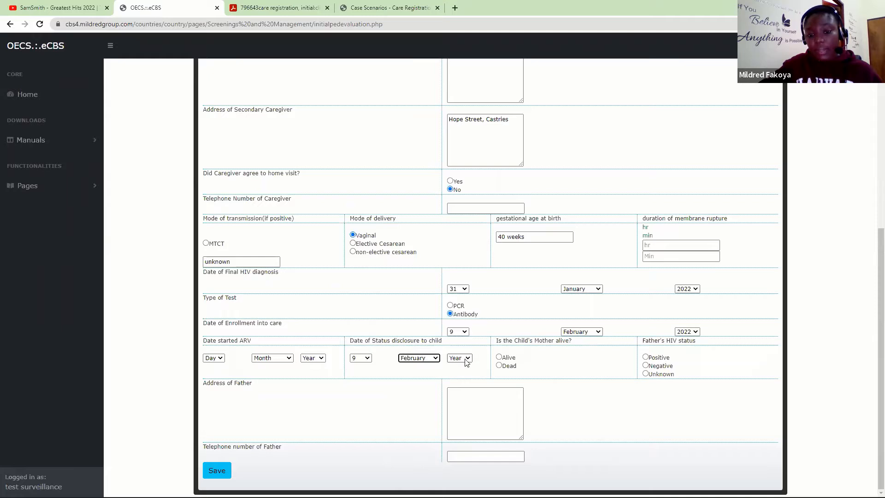
left_click(459, 358)
left_click(456, 224)
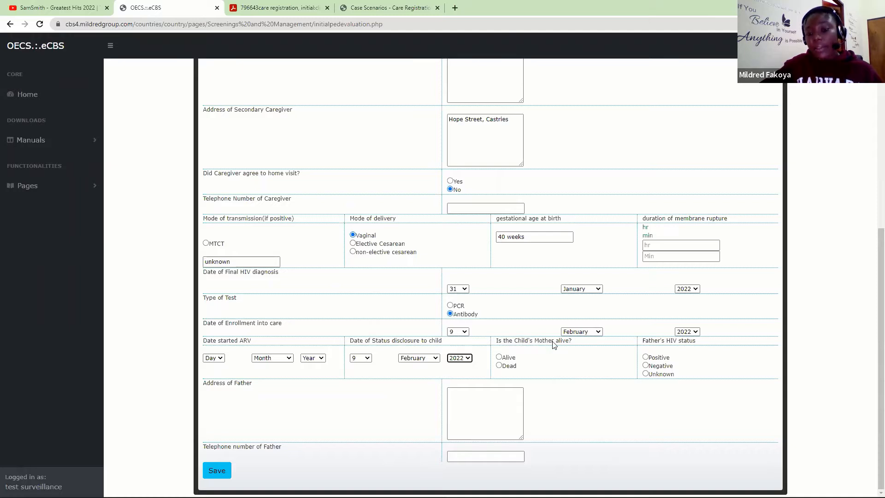
- Record the mother as alive and the father's status as Unknown, and enter his address and phone
left_click(501, 358)
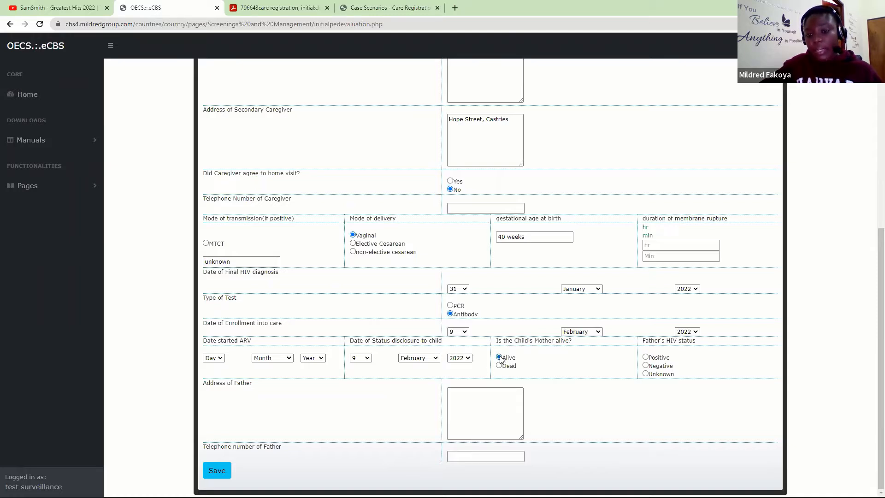
left_click(646, 374)
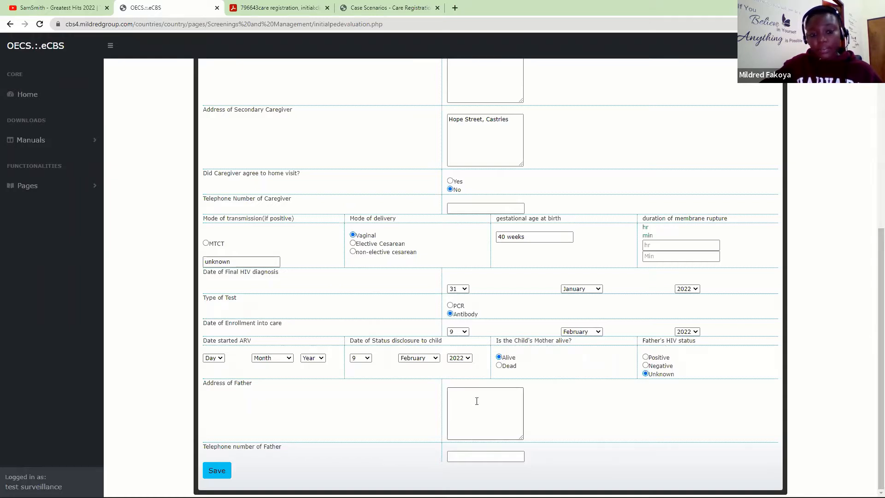
left_click(455, 412)
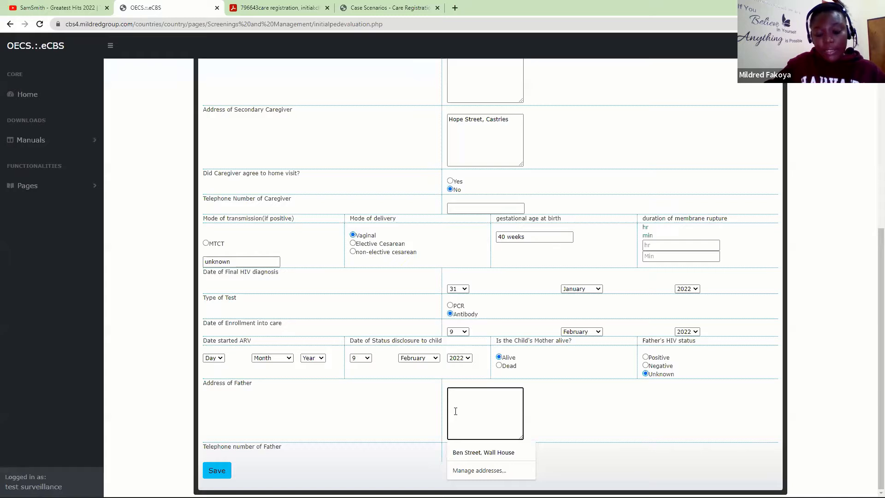
type("determi")
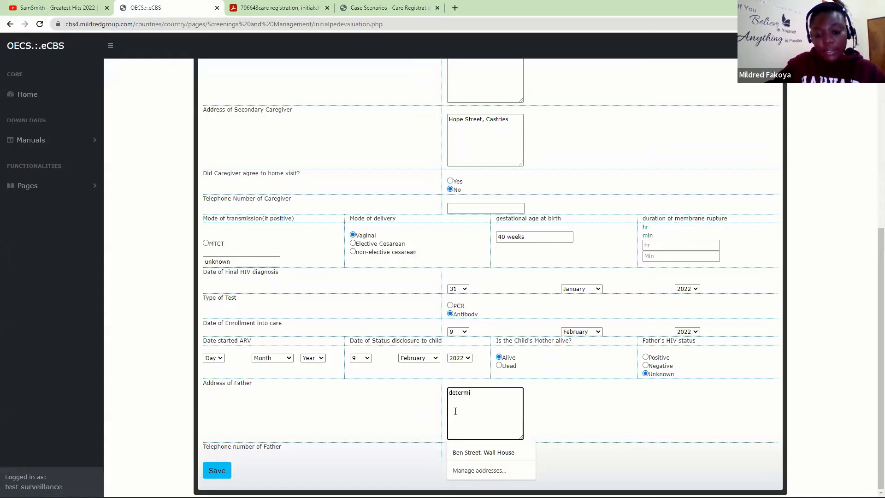
type("nation street")
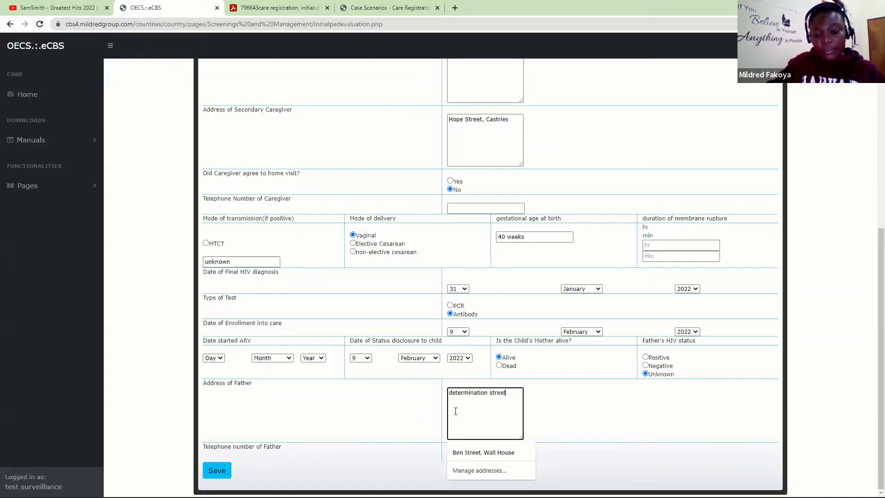
left_click(470, 456)
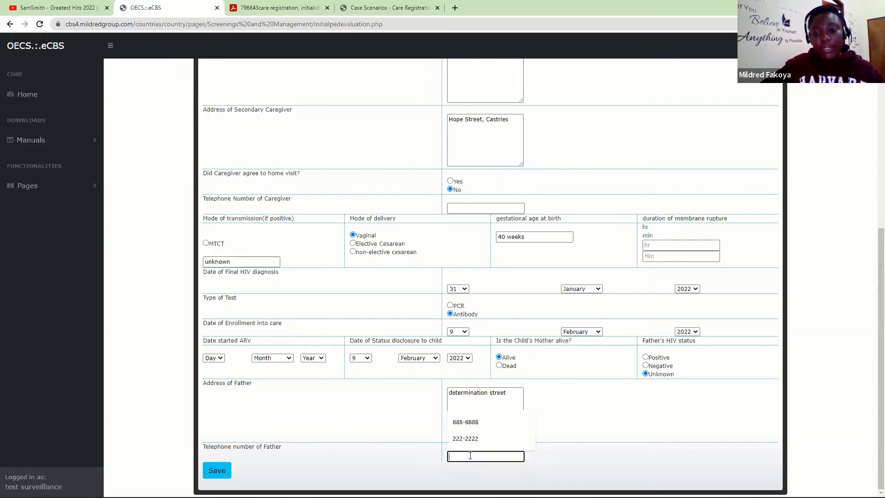
key("Down")
key("Return")
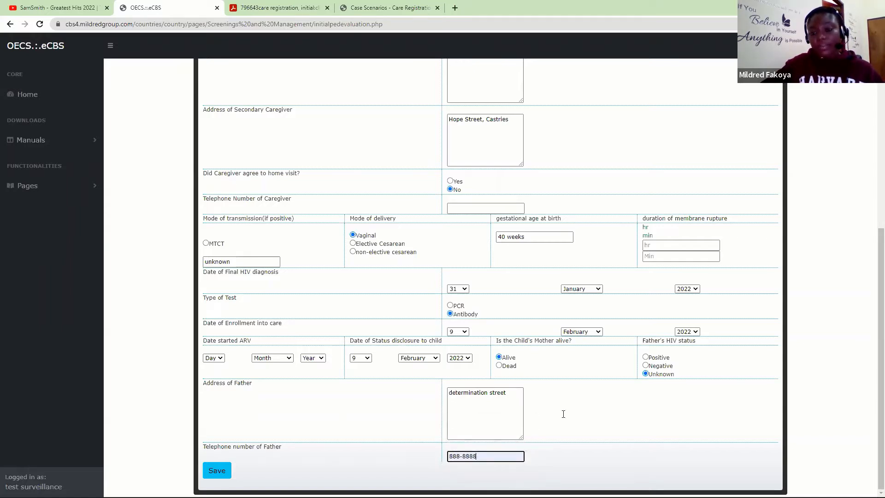
- Save the pediatric evaluation form and confirm both dialogs
left_click(216, 470)
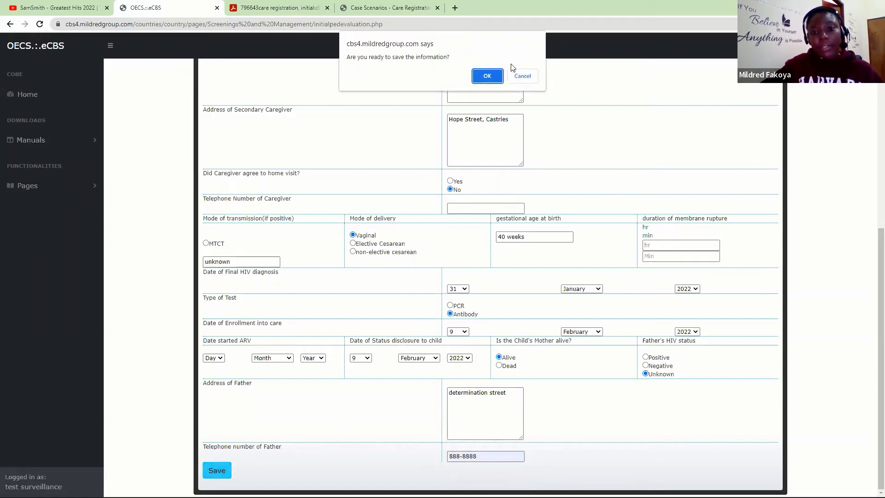
left_click(488, 75)
left_click(524, 73)
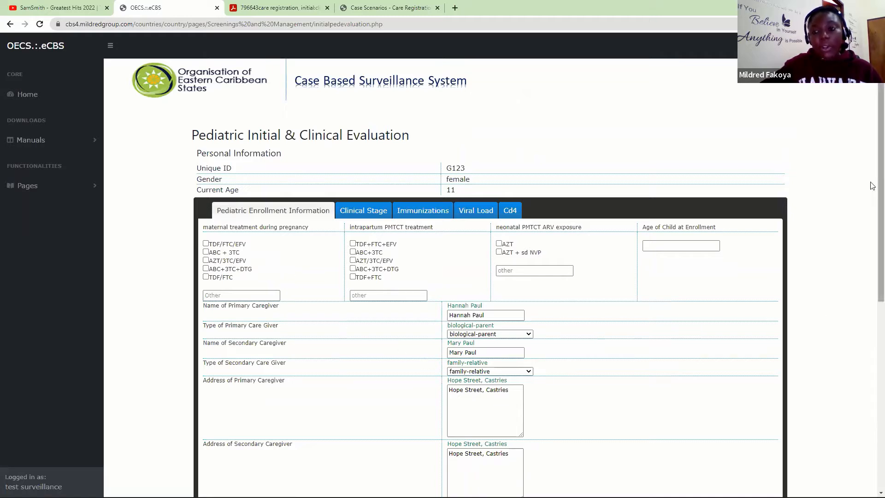
scroll(873, 232, "down", 1)
scroll(872, 232, "down", 3)
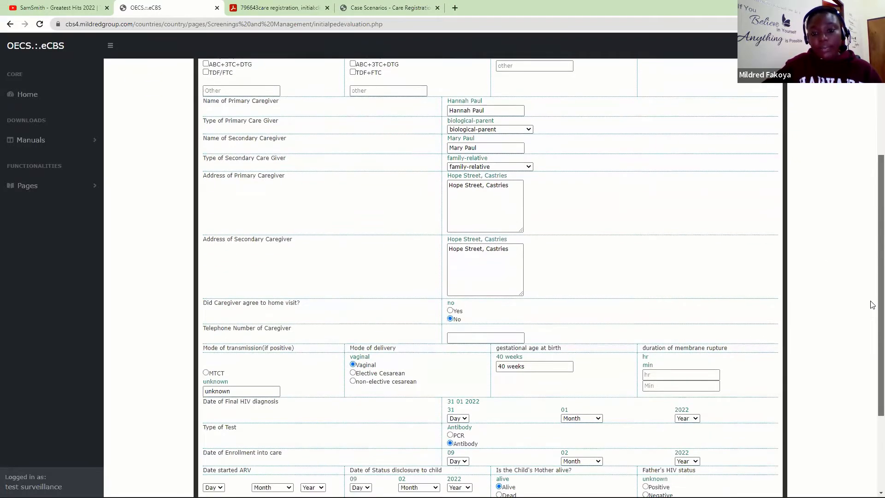
scroll(872, 308, "down", 3)
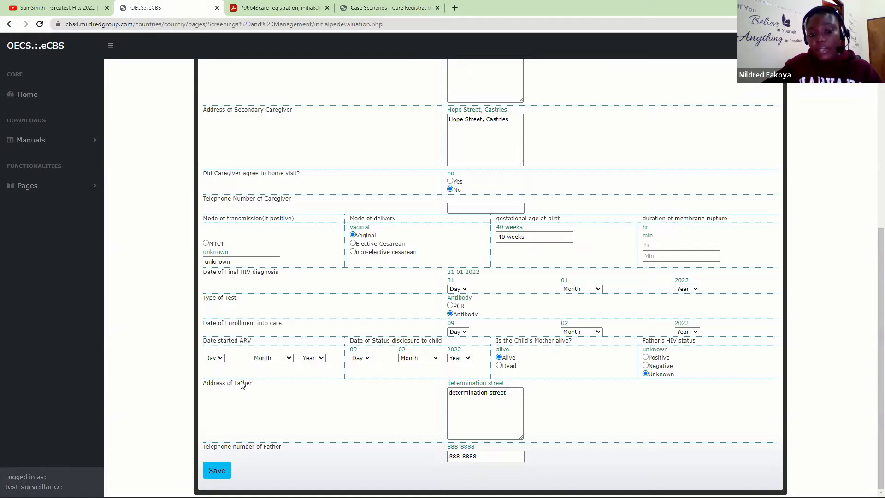
left_click_drag(873, 381, 873, 201)
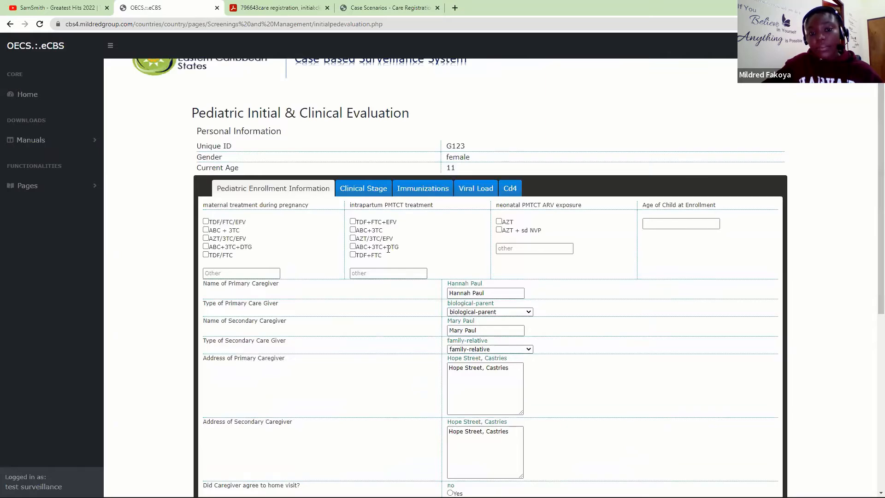
- Date the first WHO Clinical Stage 3 diagnosis 9 February 2022 and save the clinical staging
left_click(364, 189)
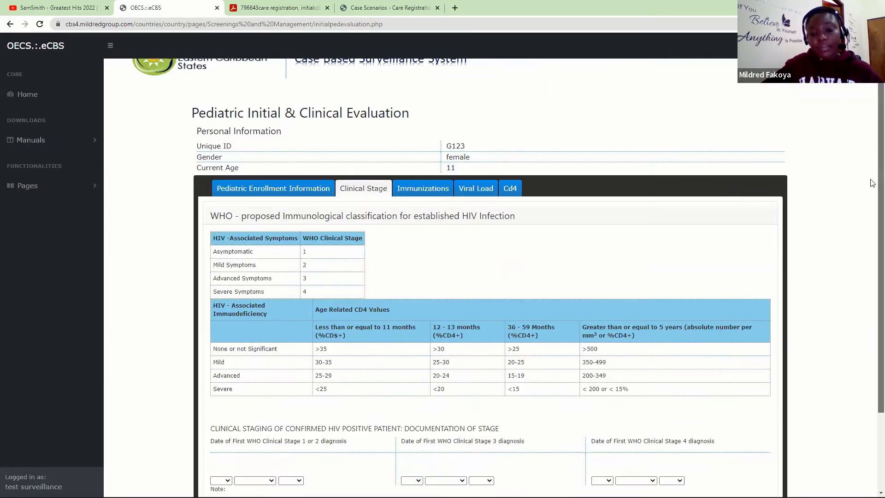
left_click_drag(873, 182, 872, 308)
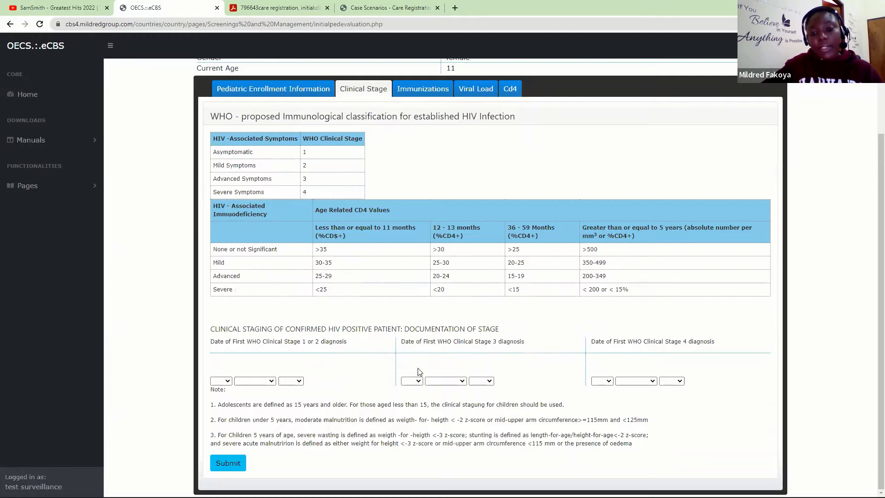
left_click(413, 380)
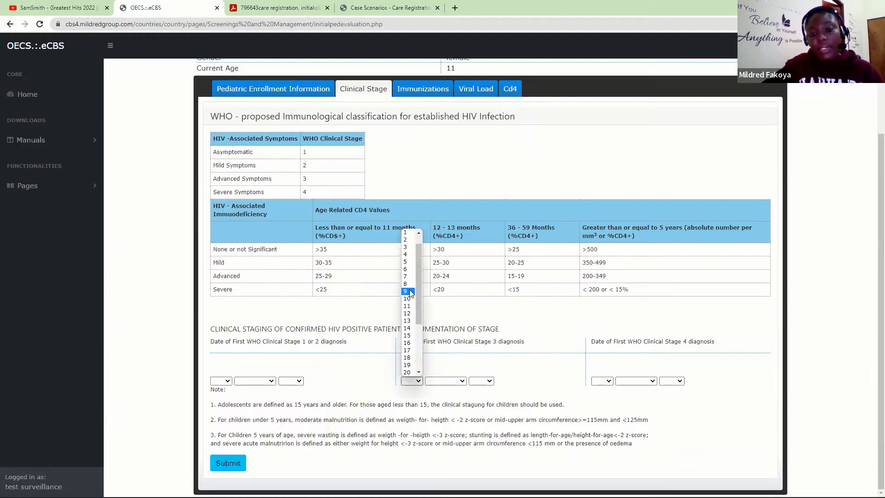
left_click(410, 292)
left_click(446, 381)
left_click(445, 409)
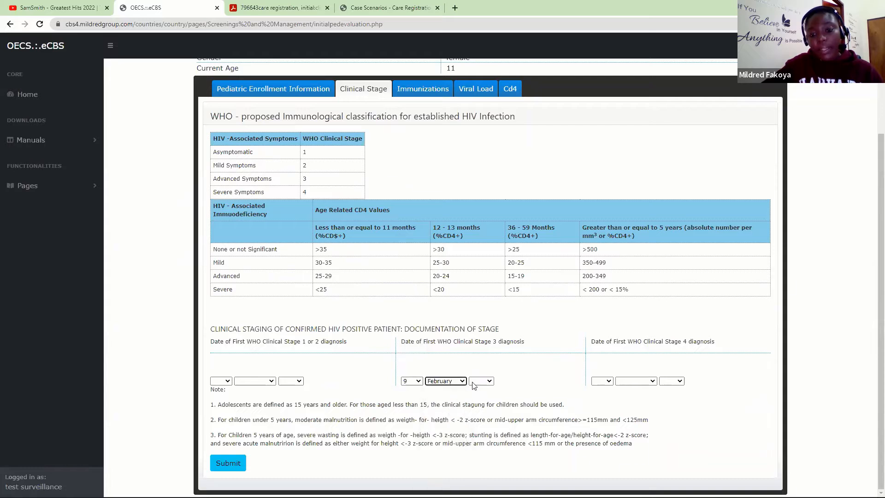
left_click(481, 381)
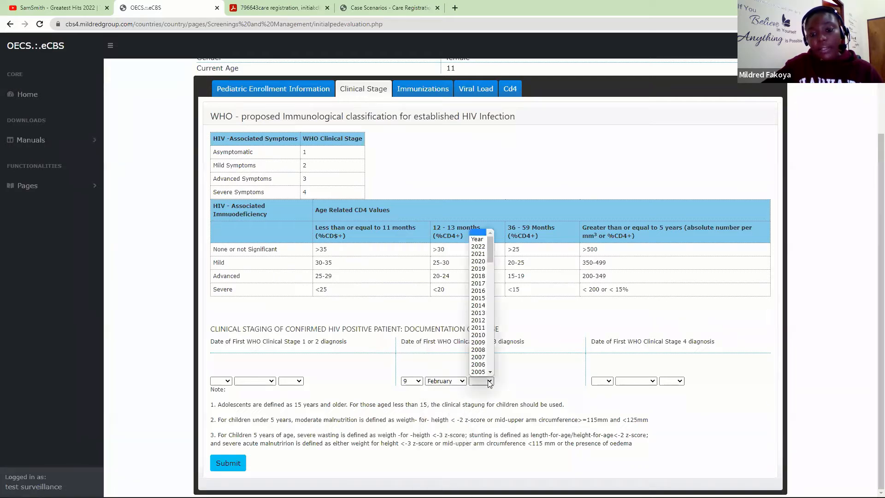
left_click(478, 247)
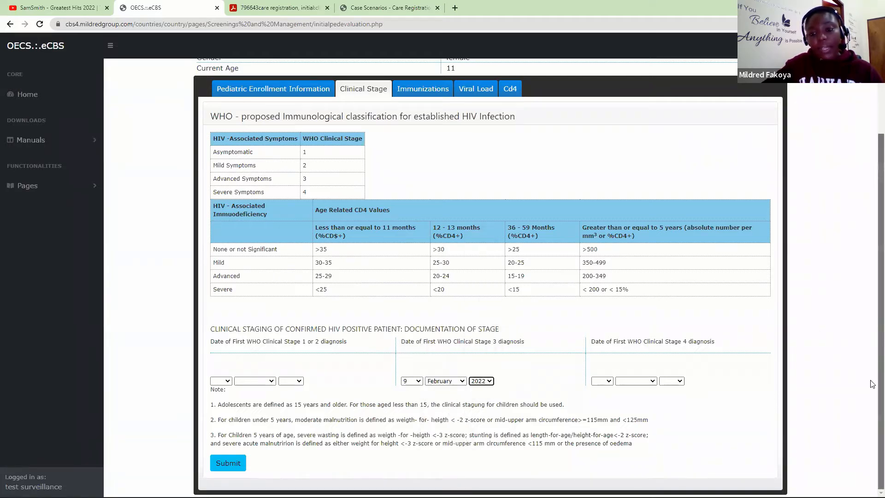
left_click(230, 466)
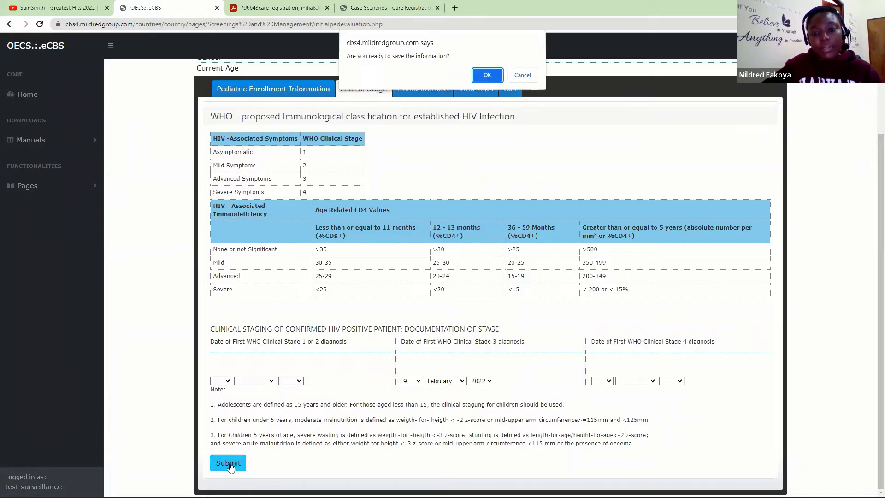
left_click(487, 77)
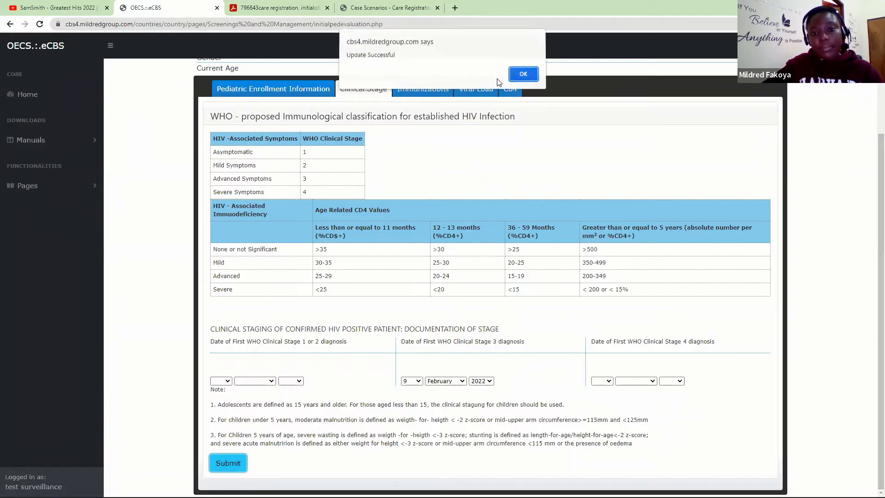
left_click(532, 76)
- Recheck the saved Clinical Stage date, then move through Immunizations to the Viral Load tab
left_click(384, 210)
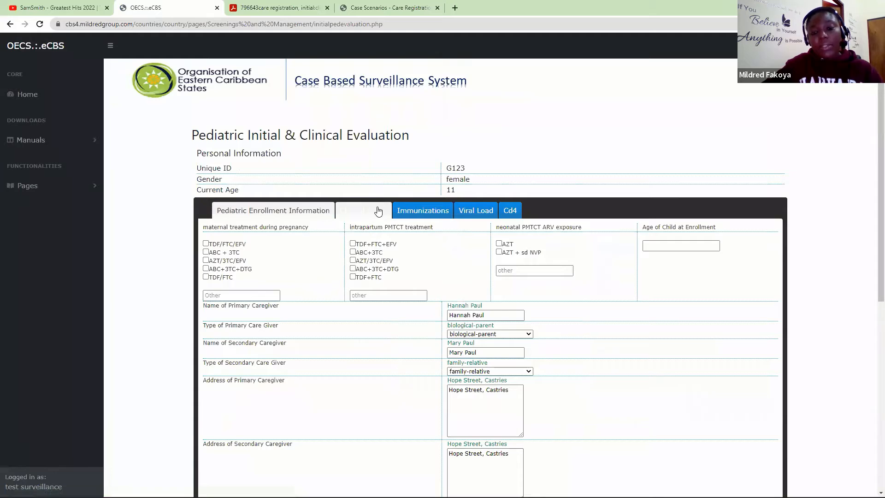
scroll(871, 185, "down", 3)
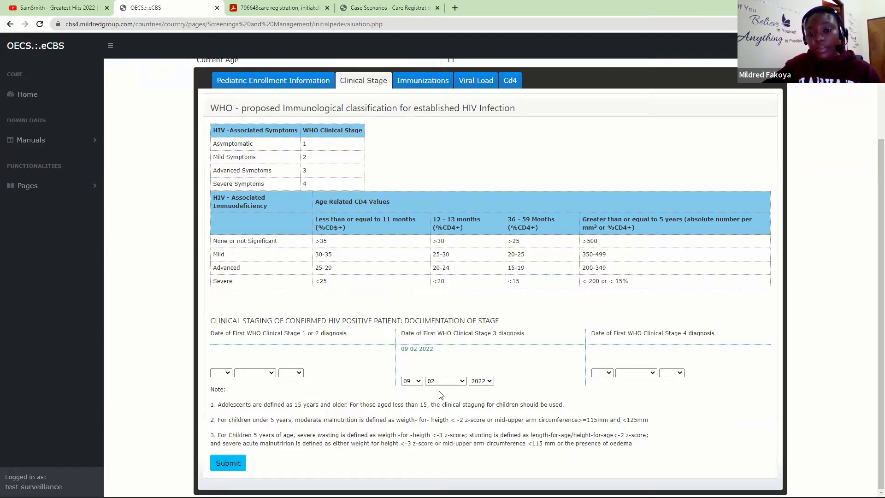
left_click(417, 82)
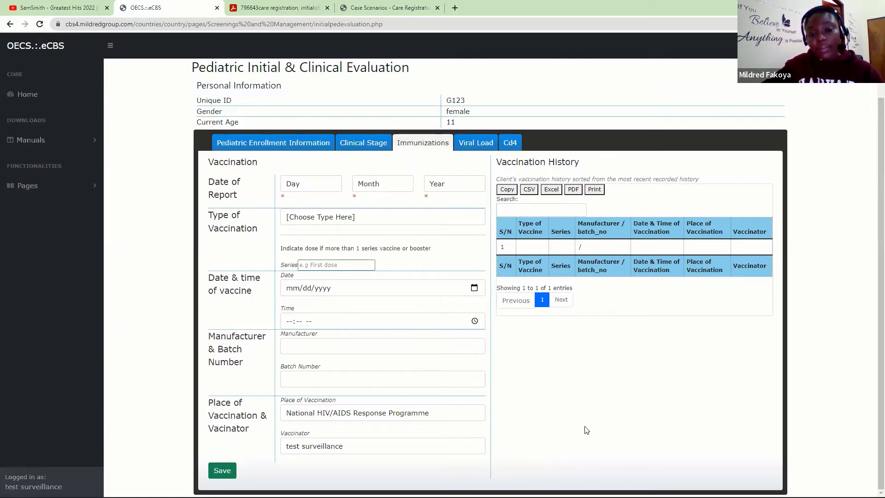
left_click(474, 147)
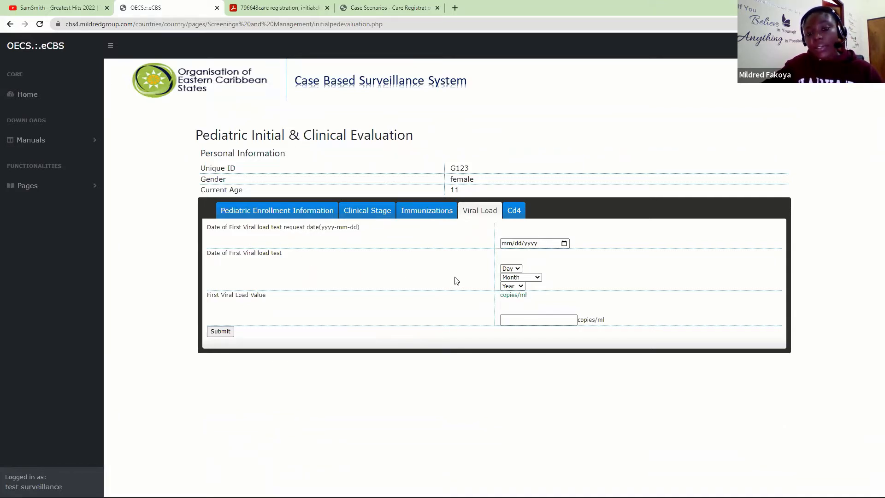
- Set the viral load request date to 9 February 2022 in the calendar
left_click(564, 243)
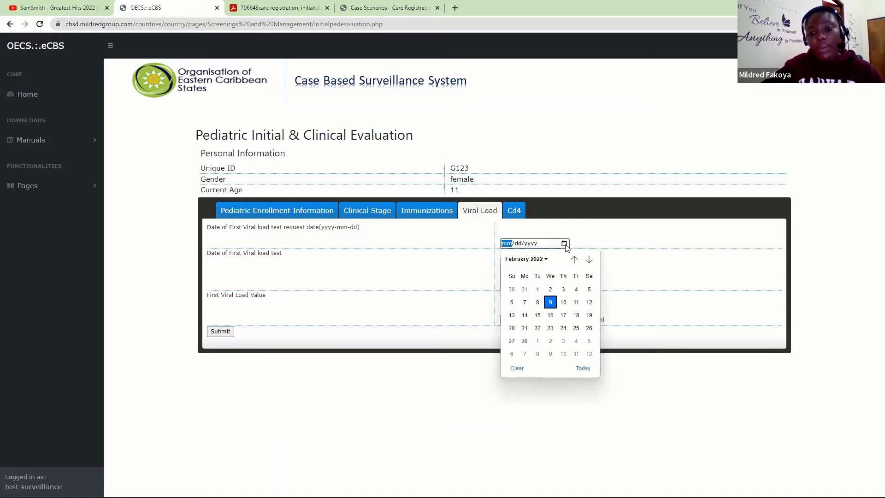
left_click(550, 302)
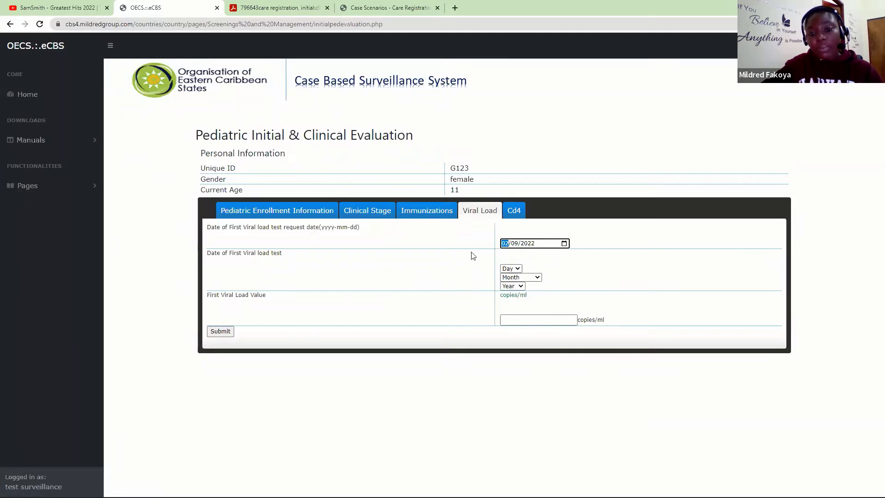
left_click(219, 332)
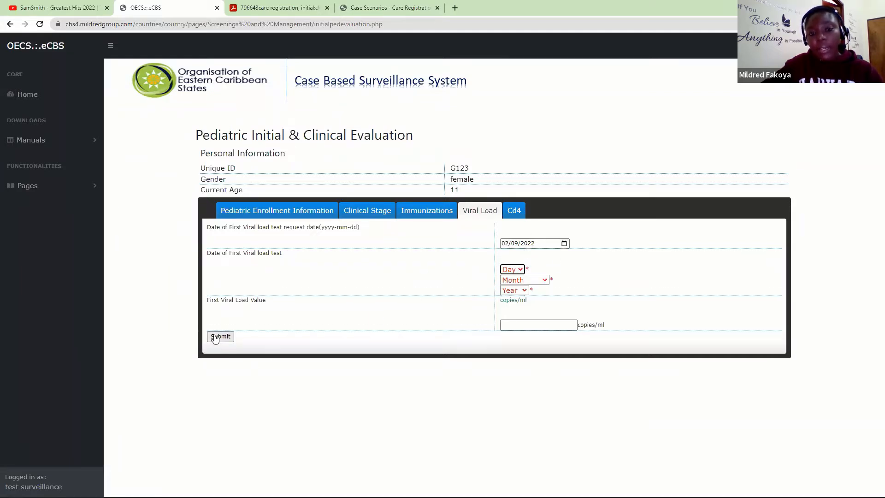
- Set the first viral load test date to 9 February 2022, save, and recheck Viral Load
left_click(516, 271)
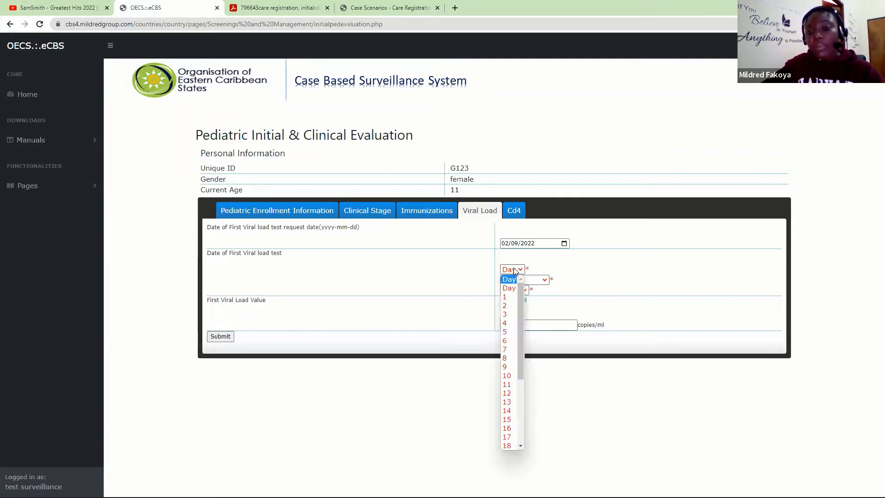
left_click(510, 365)
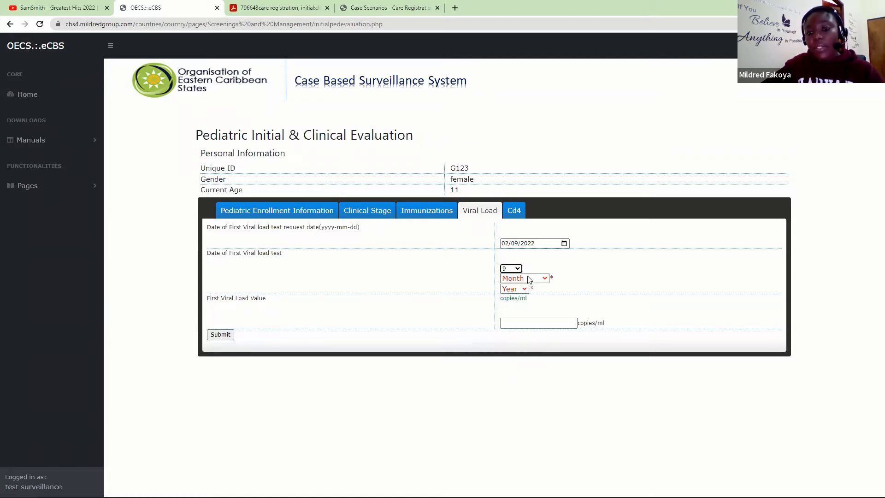
left_click(528, 279)
left_click(515, 316)
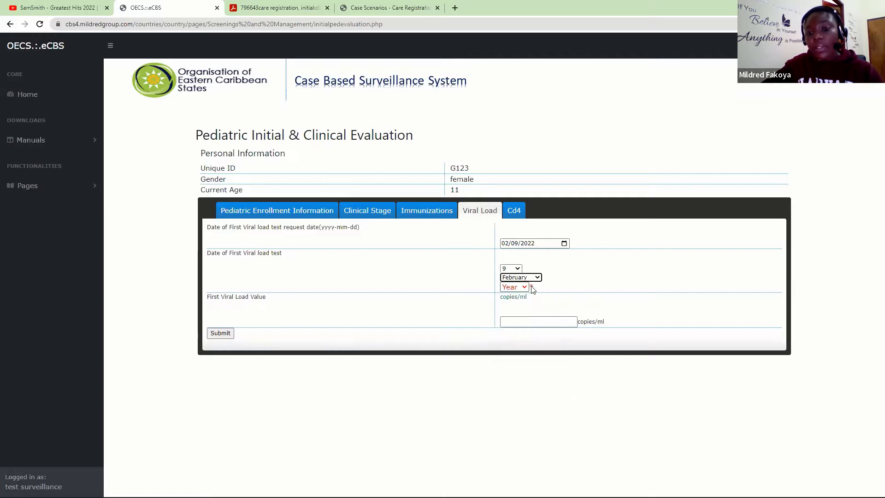
left_click(519, 286)
left_click(510, 315)
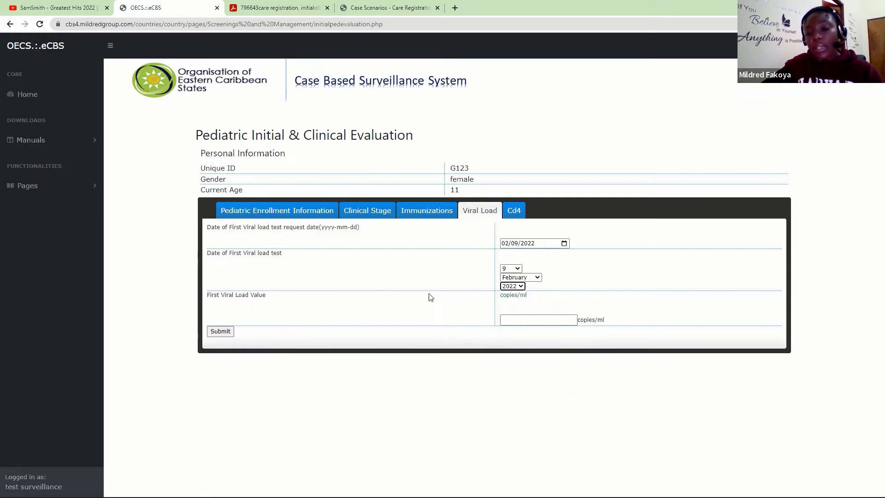
left_click(221, 331)
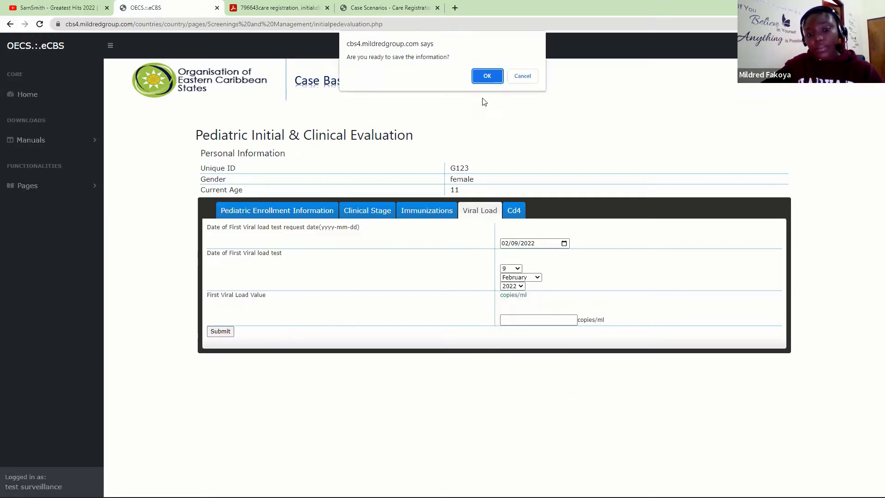
left_click(481, 74)
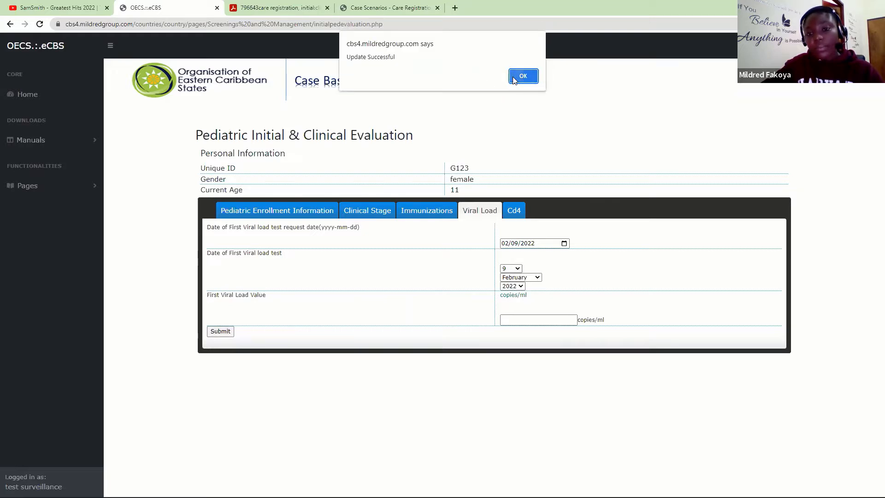
left_click(522, 76)
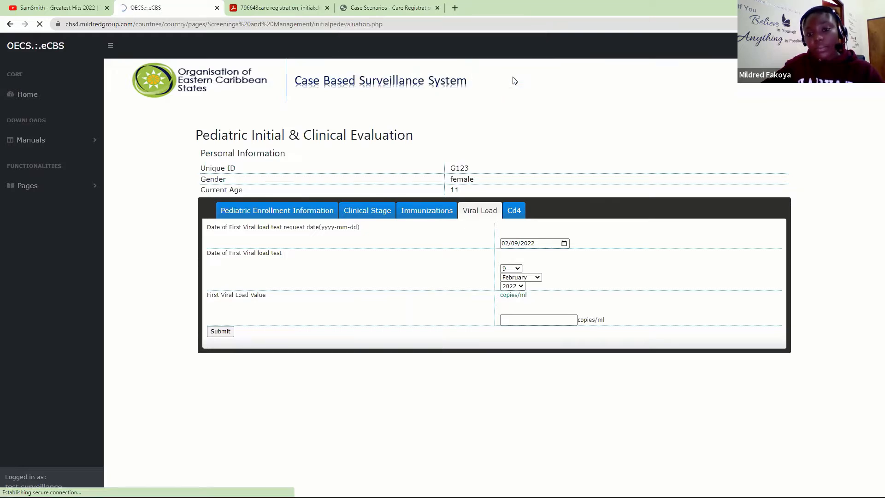
left_click(466, 210)
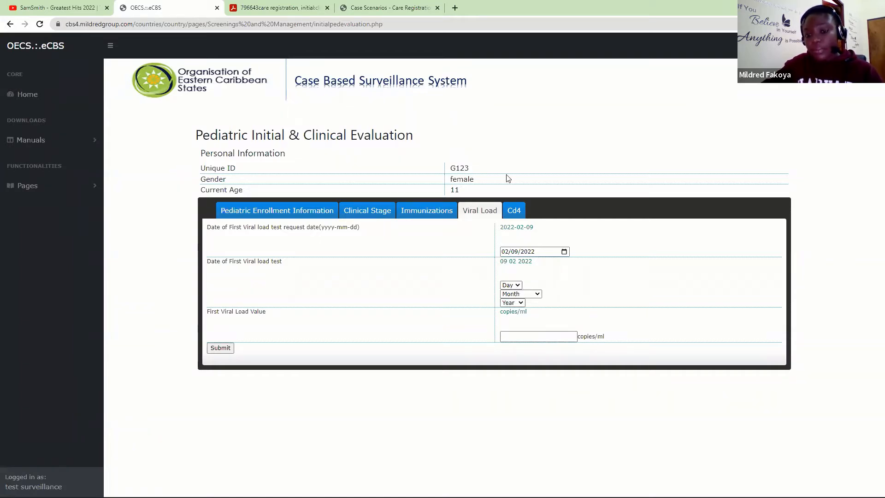
- In the Cd4 tab, set the CD4 request date to 9 February 2022
left_click(513, 211)
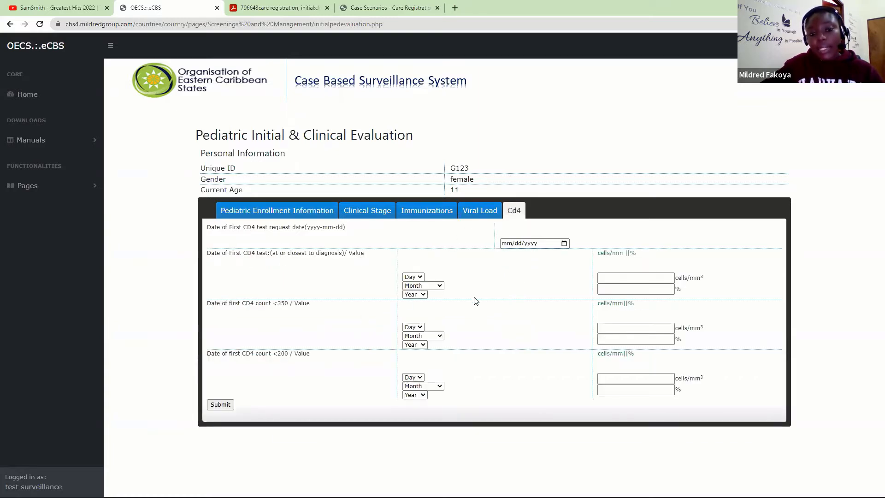
left_click(563, 244)
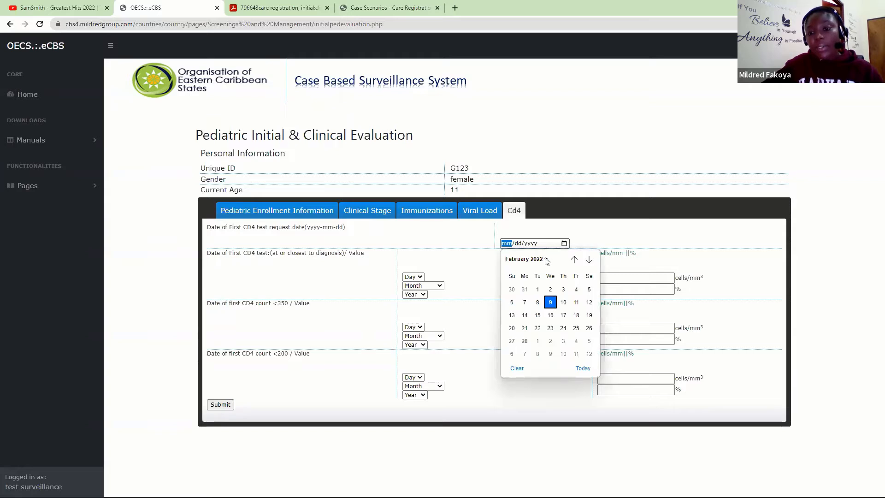
left_click(550, 301)
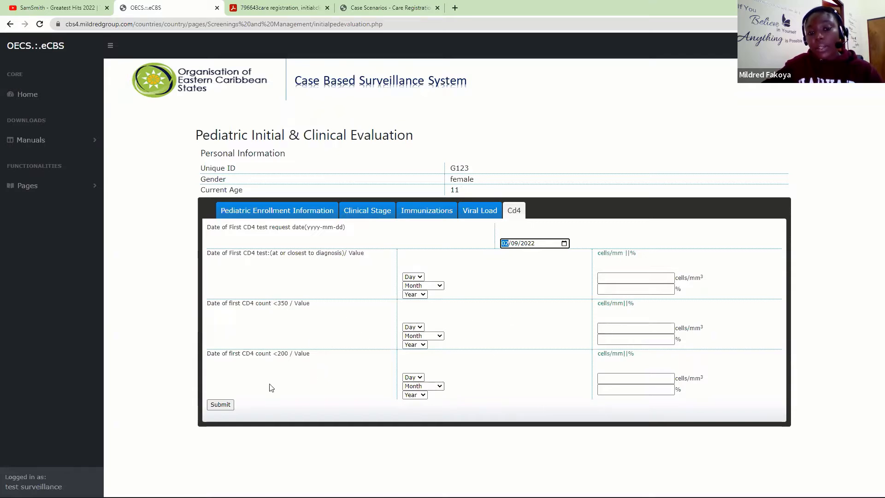
left_click(212, 403)
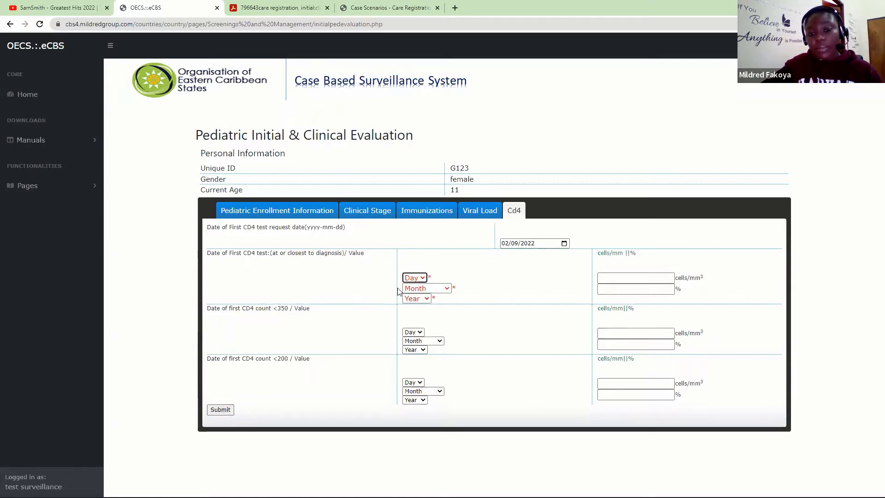
- Set the first CD4 test date to 9 February 2022 and save it
left_click(415, 279)
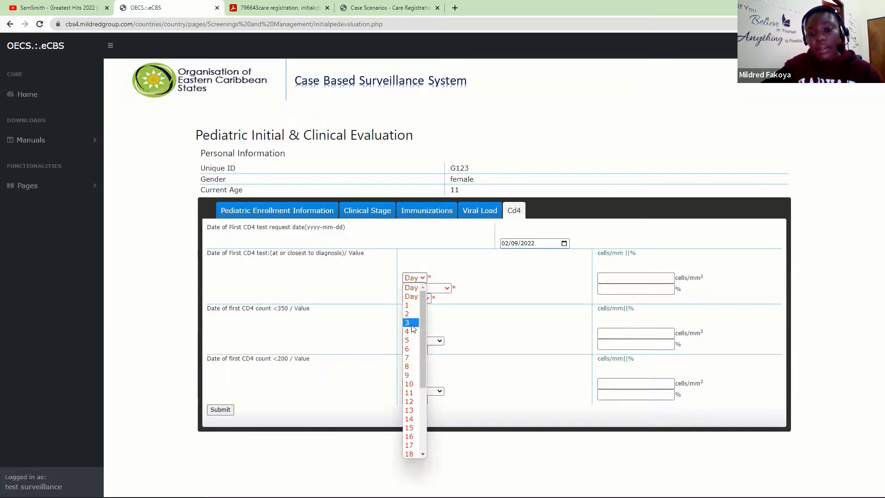
left_click(408, 375)
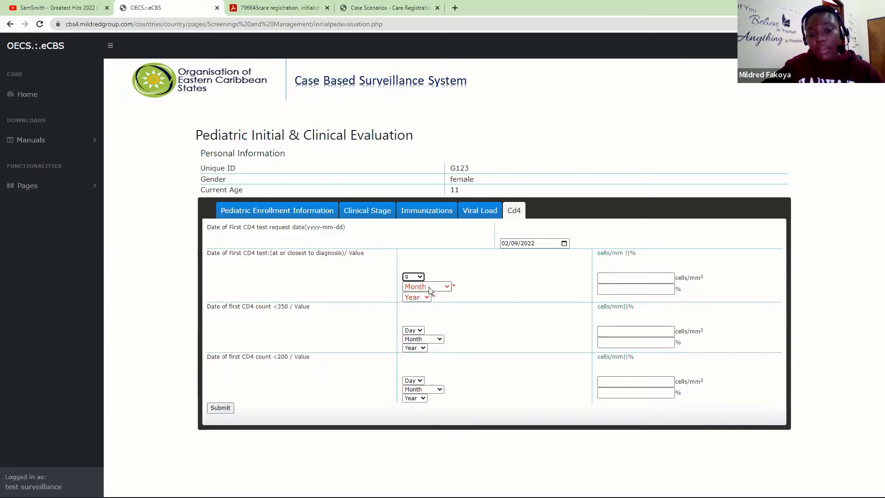
left_click(430, 287)
left_click(420, 322)
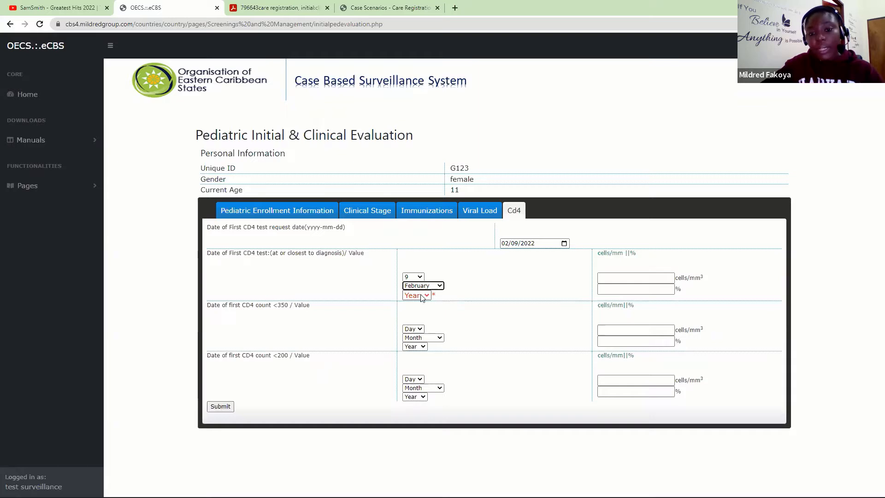
left_click(422, 295)
left_click(415, 322)
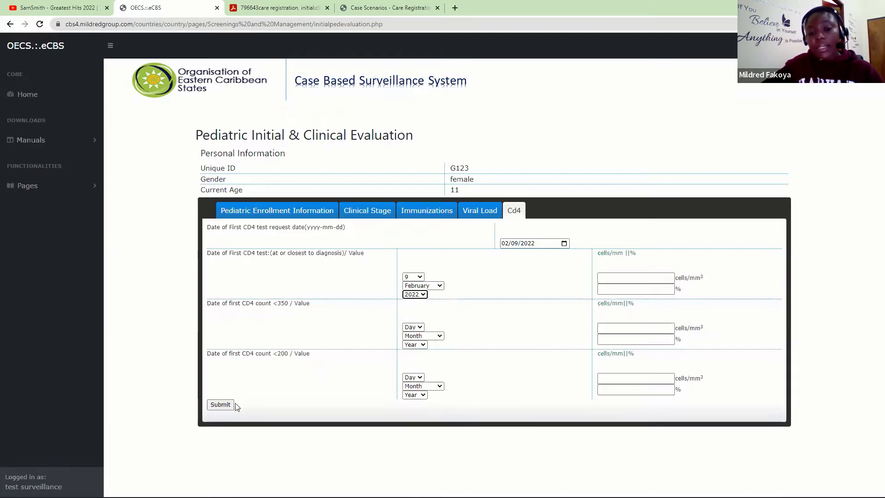
left_click(221, 405)
left_click(484, 76)
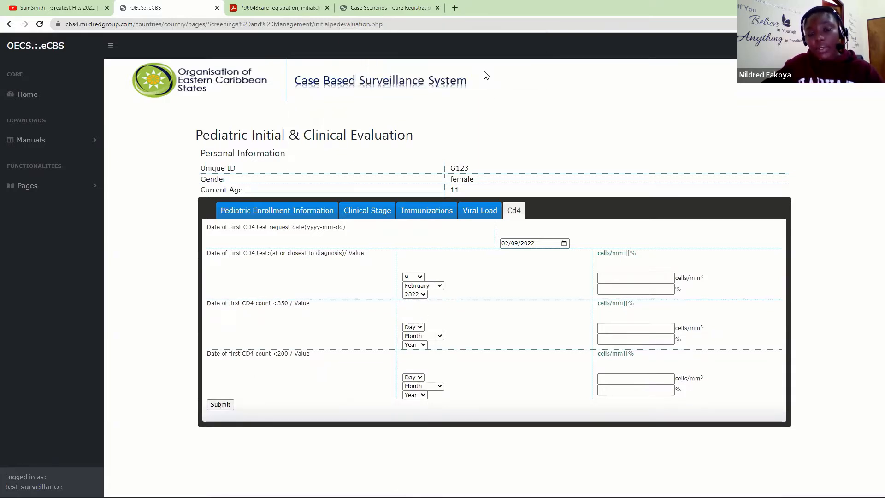
left_click(518, 75)
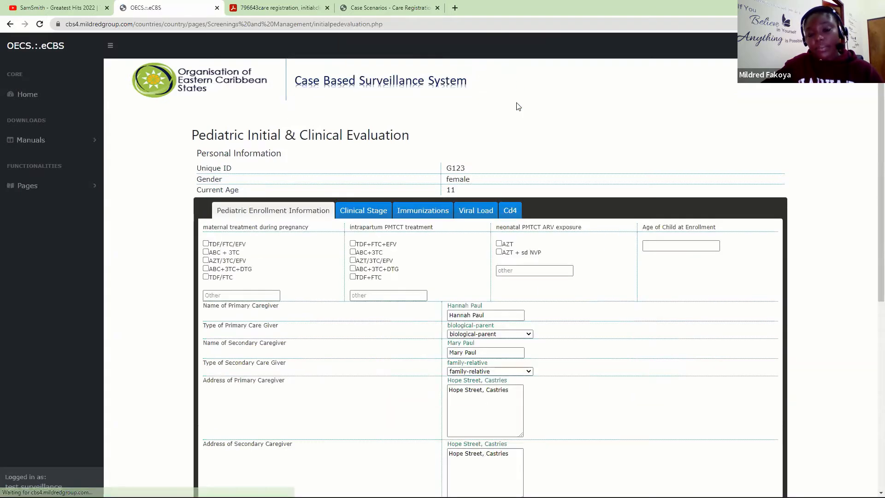
- Step through Clinical Stage, Immunizations, Viral Load and Cd4 to verify the saved CD4 date
left_click(374, 216)
left_click(427, 217)
left_click(487, 210)
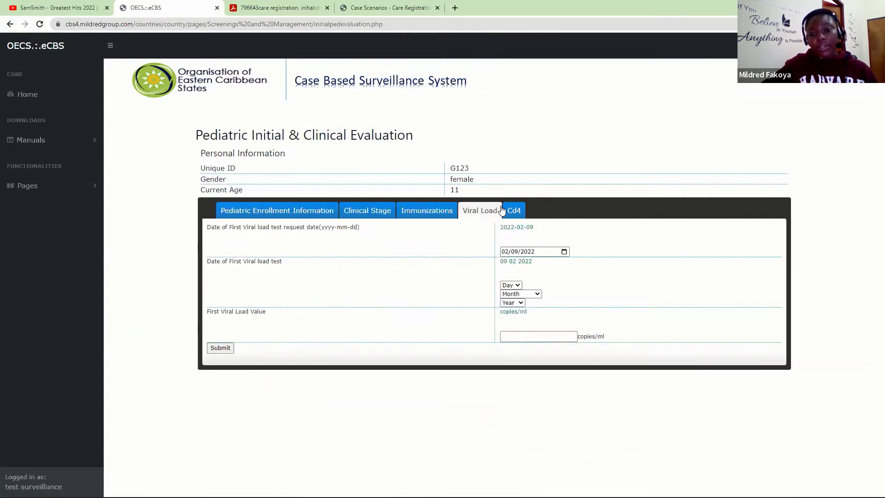
left_click(511, 212)
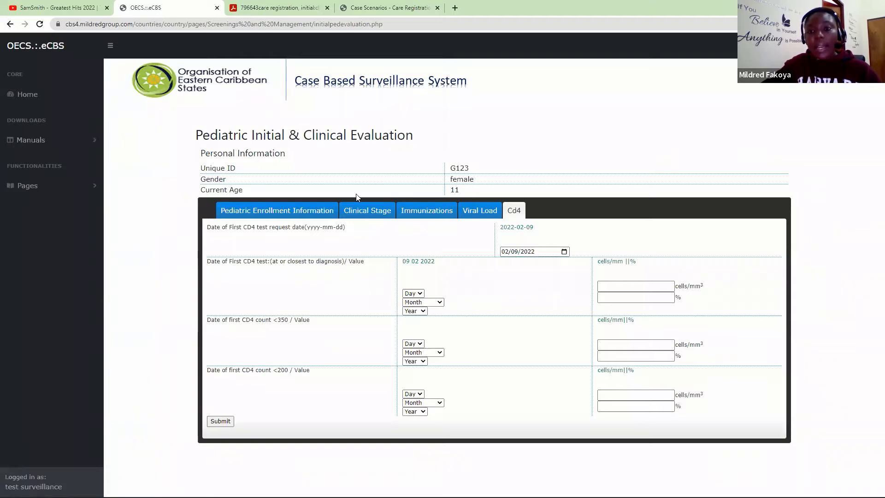
- Expand Pages in the sidebar to reveal the adherence counselling pages
left_click(82, 190)
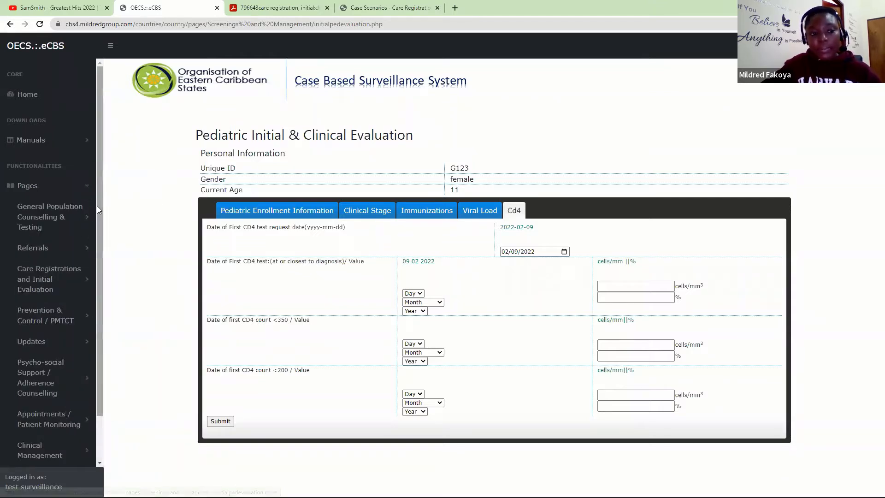
scroll(97, 206, "down", 2)
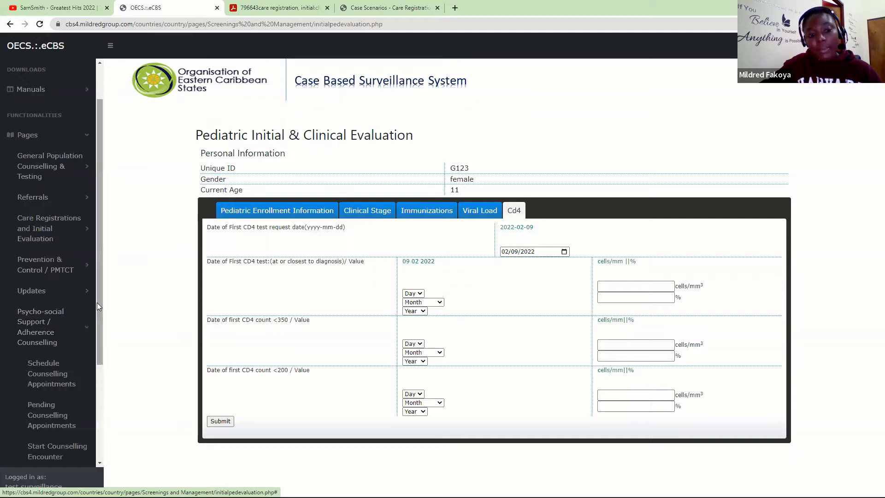
left_click_drag(97, 304, 101, 404)
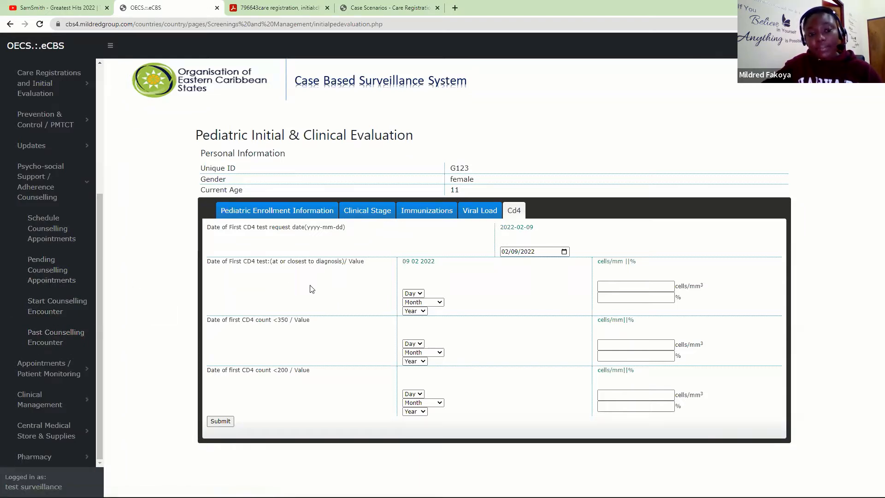
- Under Schedule Counselling Appointments, enter the client's unique ID and book an Adherence Readiness Assessment
left_click(43, 233)
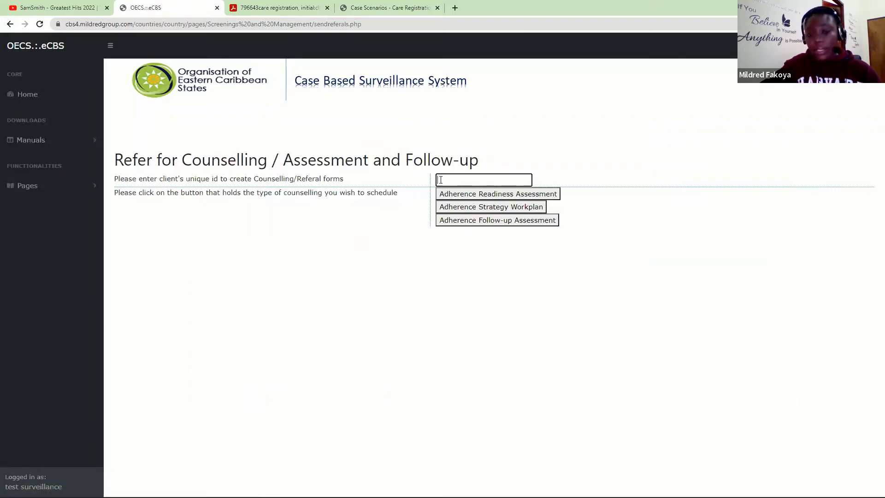
type("G123")
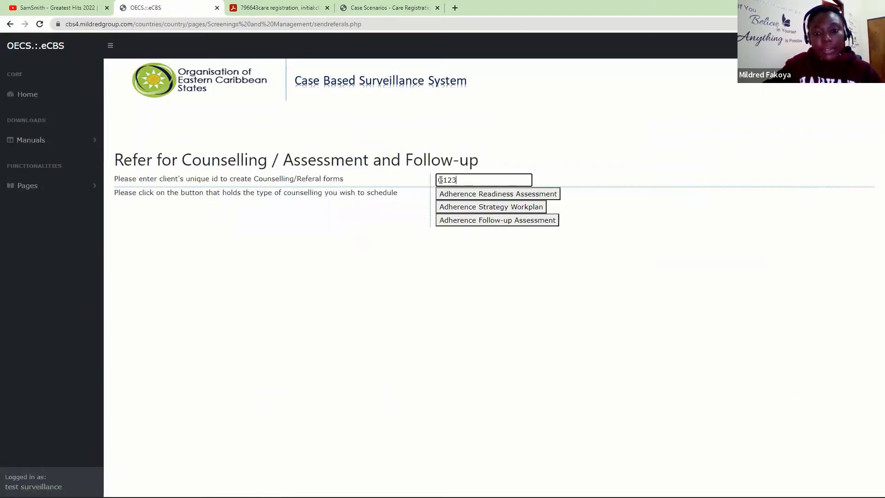
left_click(470, 198)
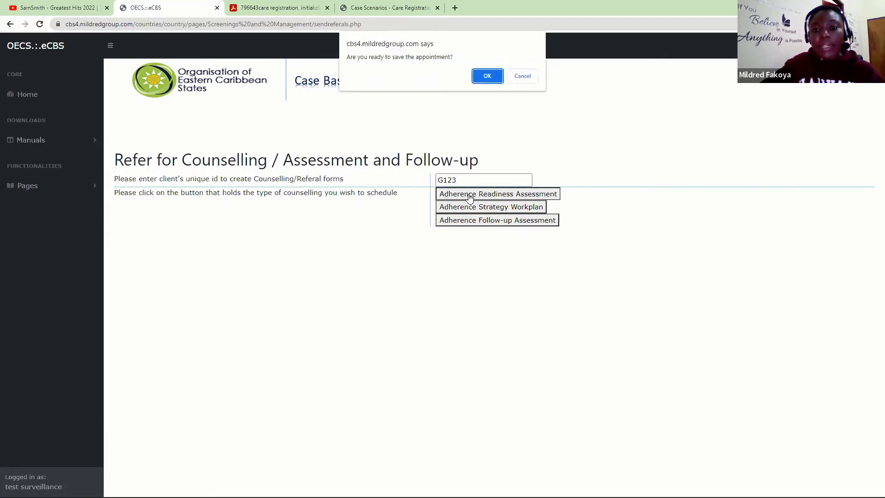
left_click(485, 75)
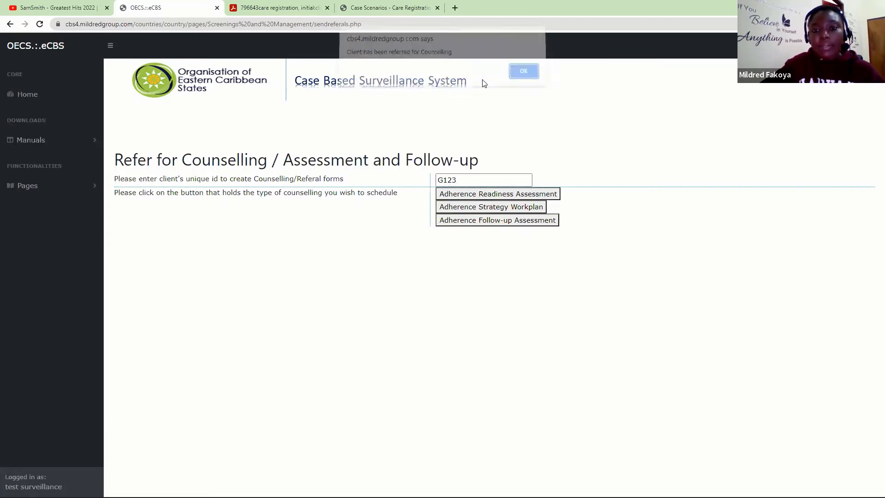
left_click(522, 73)
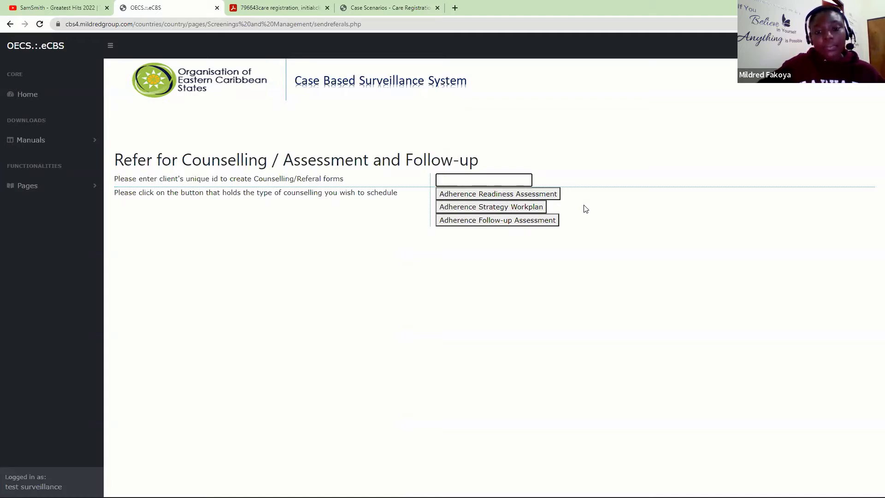
- Start a counselling encounter from Psycho-social Support / Adherence Counselling and load the client's form by unique ID
left_click(24, 185)
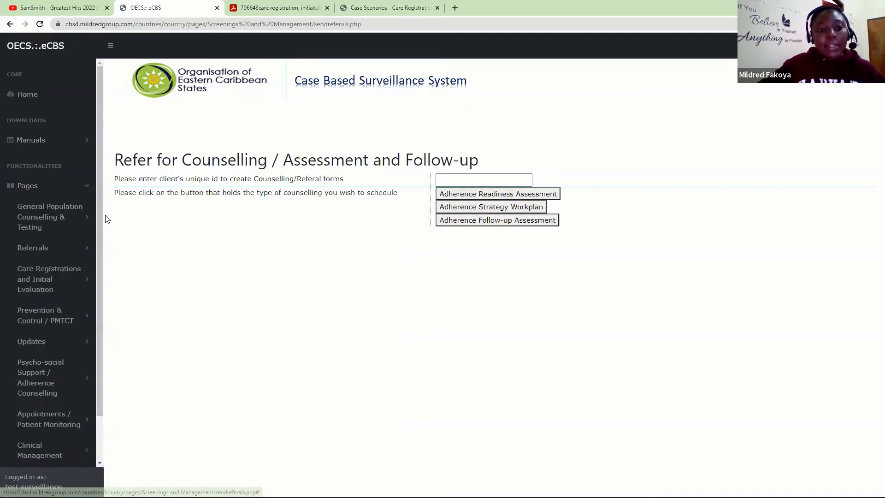
scroll(99, 217, "down", 1)
left_click(66, 324)
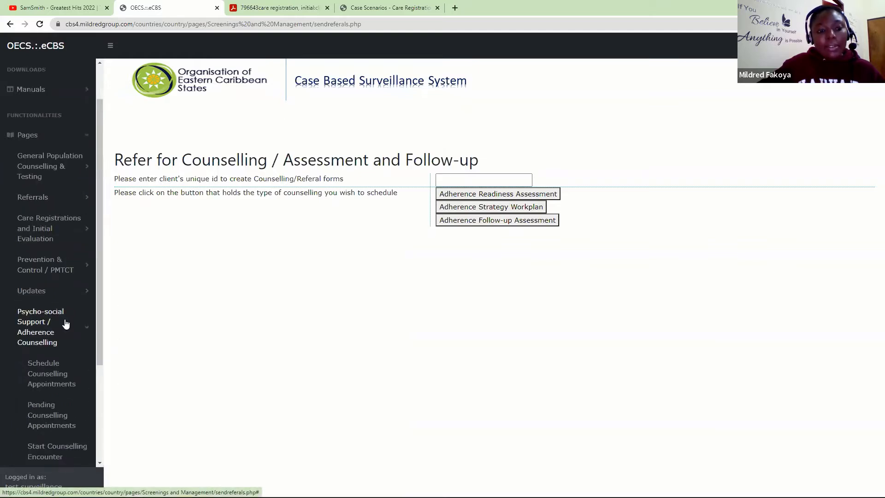
left_click_drag(102, 308, 94, 361)
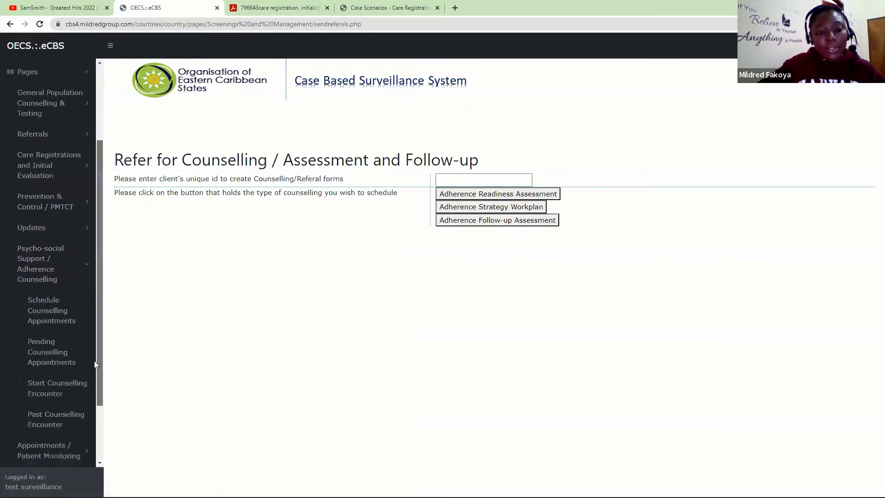
scroll(92, 360, "down", 1)
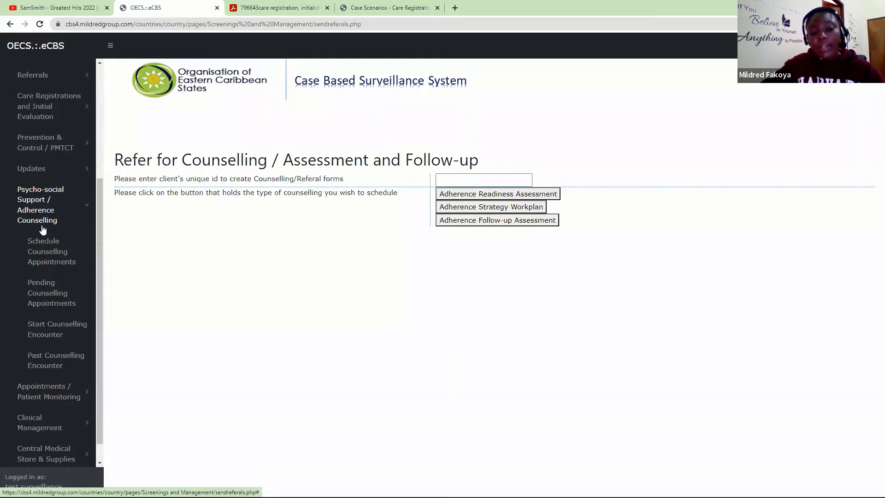
left_click(43, 329)
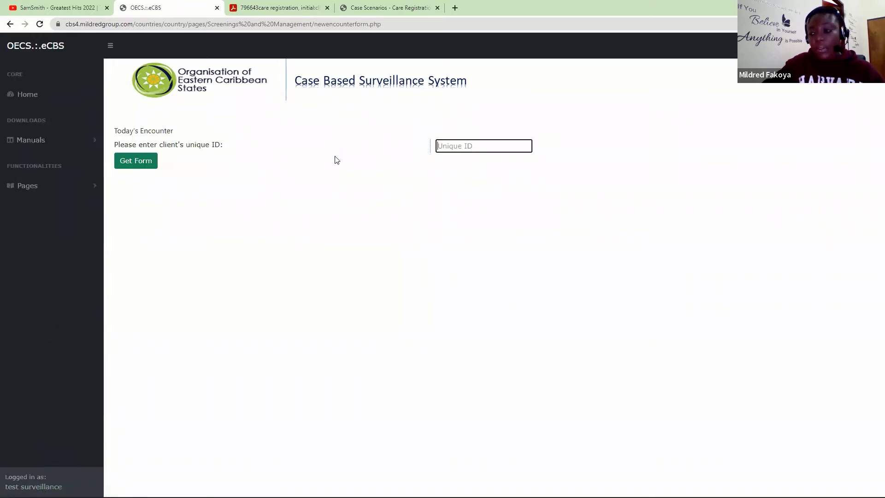
type("••••")
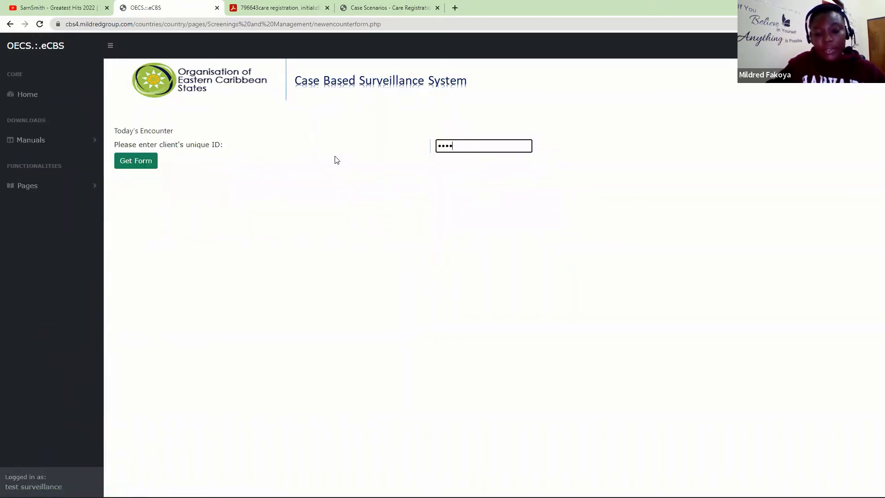
left_click(136, 161)
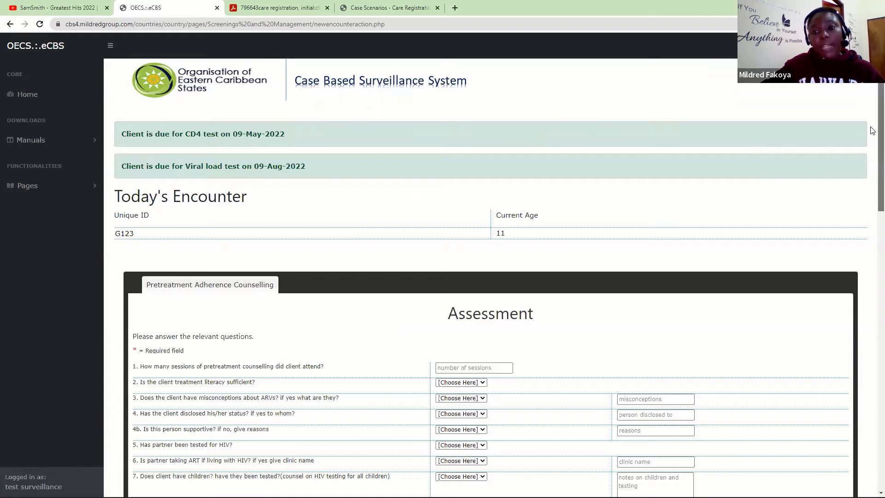
scroll(872, 131, "down", 3)
scroll(871, 180, "up", 2)
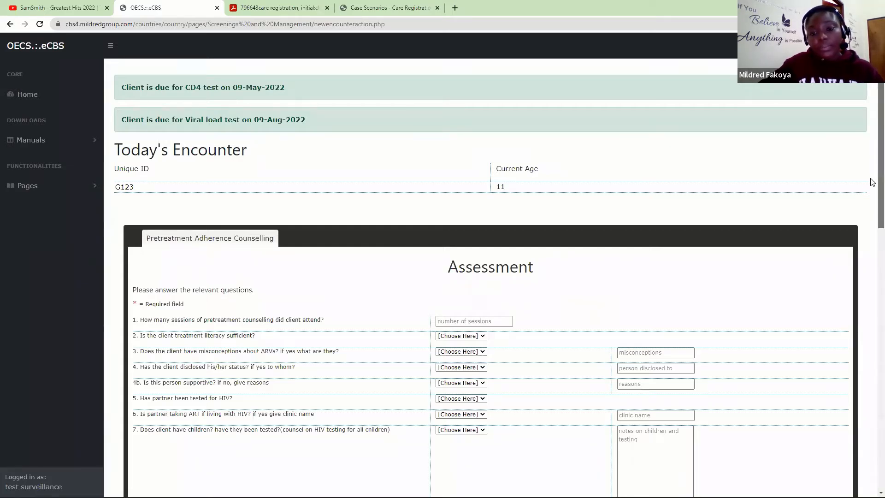
scroll(871, 212, "down", 1)
scroll(872, 235, "down", 2)
scroll(872, 238, "up", 2)
scroll(872, 239, "down", 2)
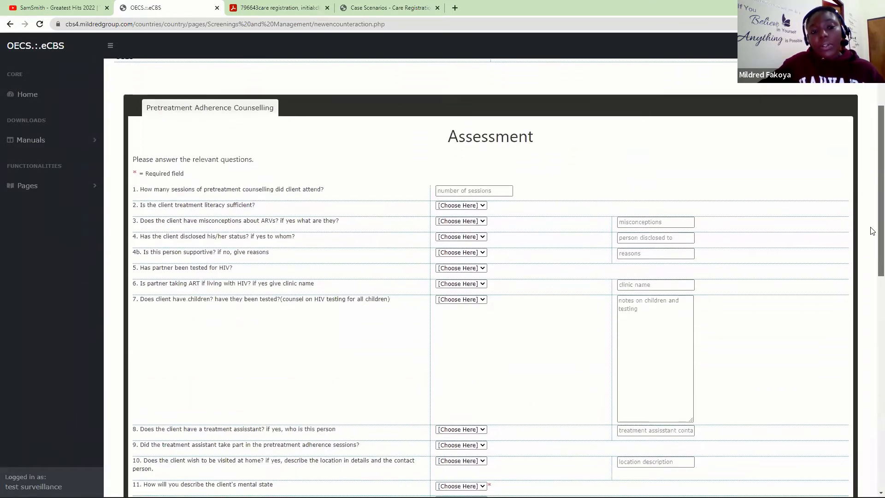
scroll(873, 243, "down", 1)
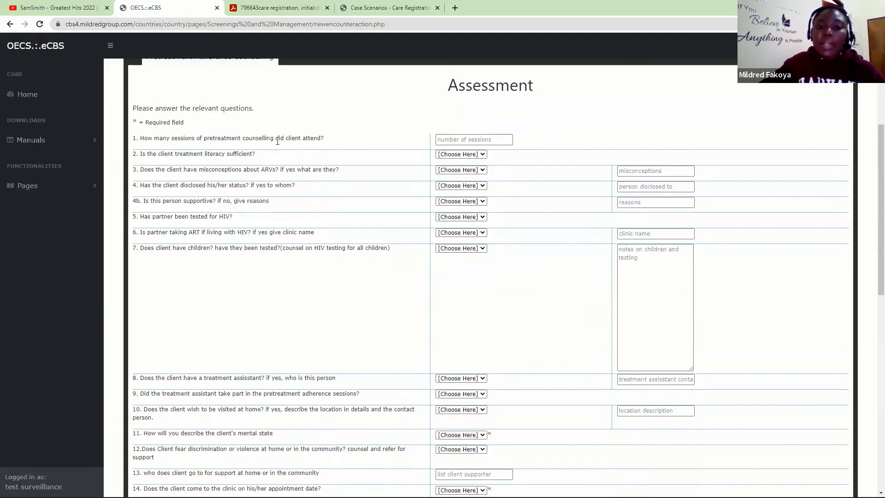
- Record 1 counselling session, sufficient literacy Yes, and misconceptions Yes: 'ARVs are like chemotherapy.'
left_click(449, 140)
type("1")
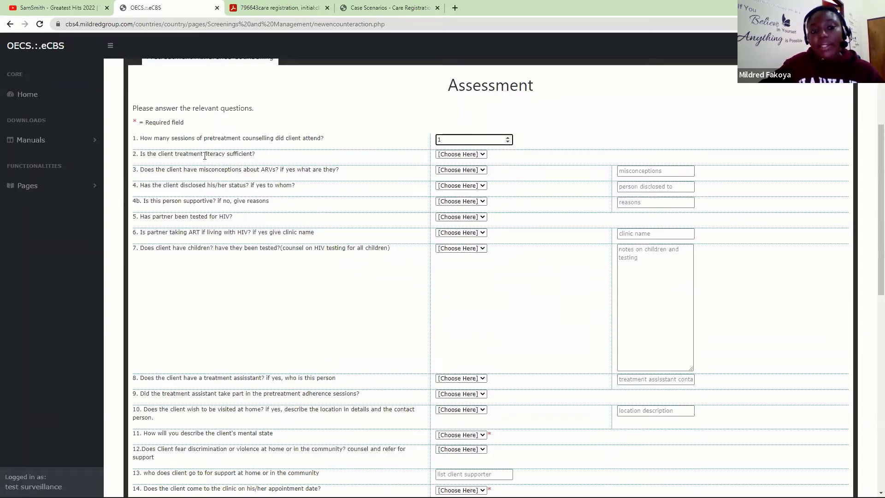
left_click(449, 155)
left_click(446, 170)
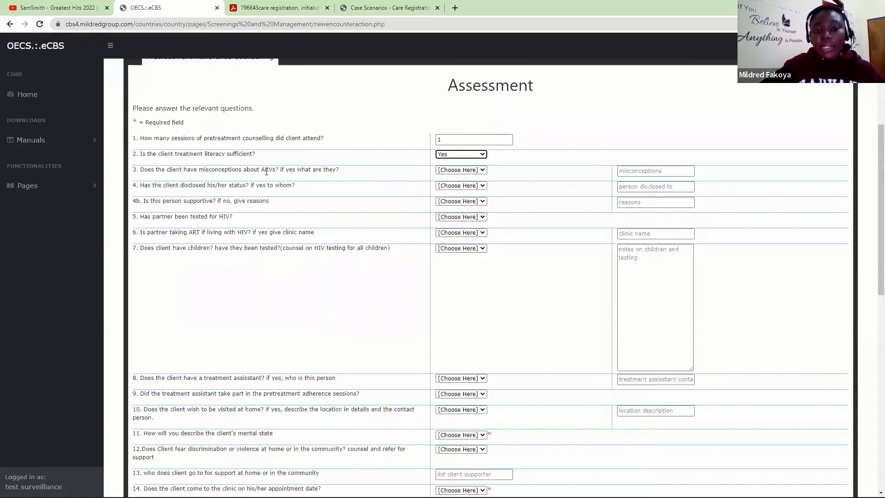
left_click(446, 172)
left_click(443, 185)
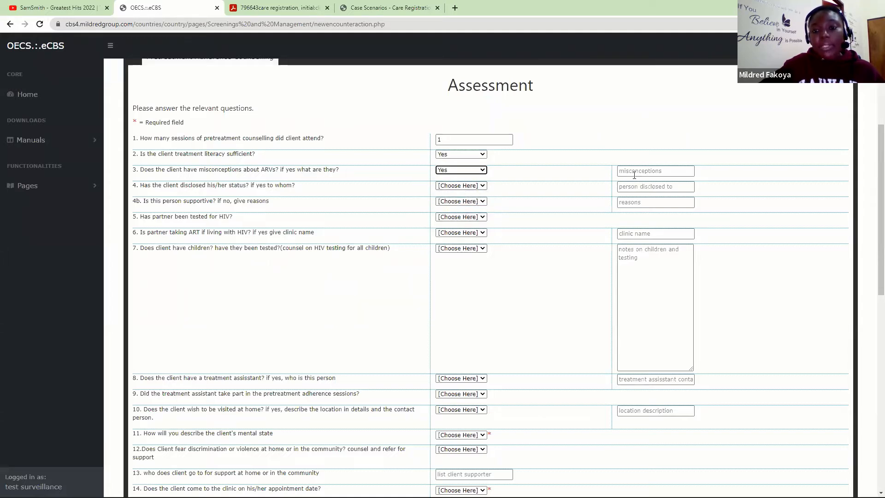
left_click(633, 172)
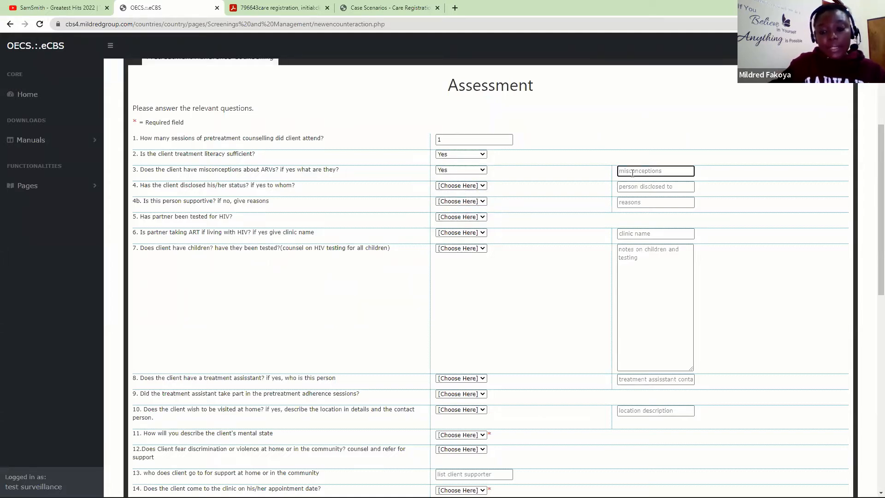
type("Ar")
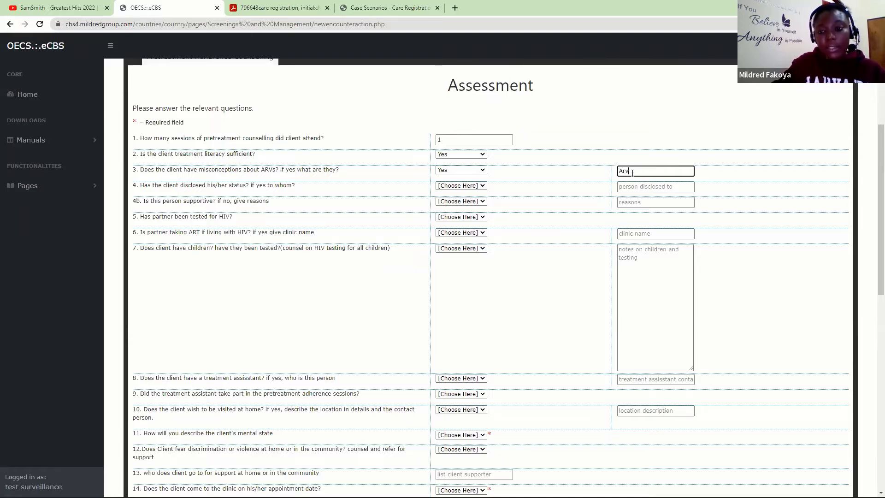
type("v")
key("BackSpace")
key("BackSpace")
type("R")
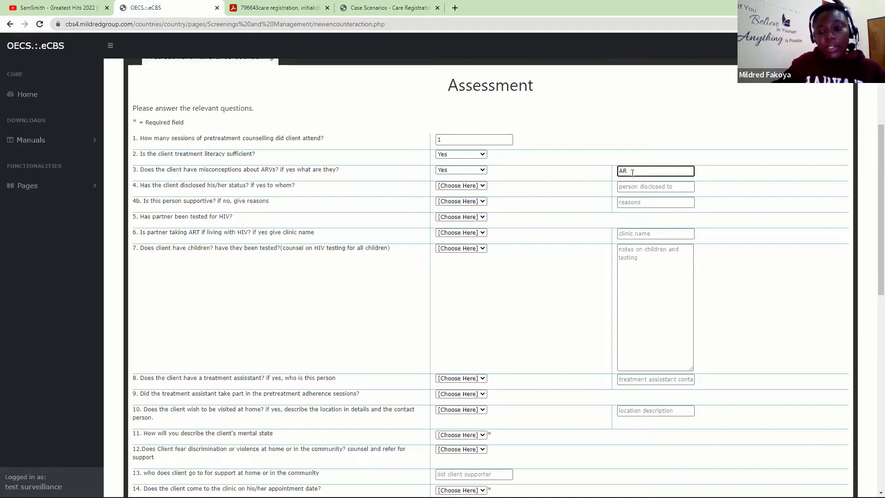
type("Vs are ")
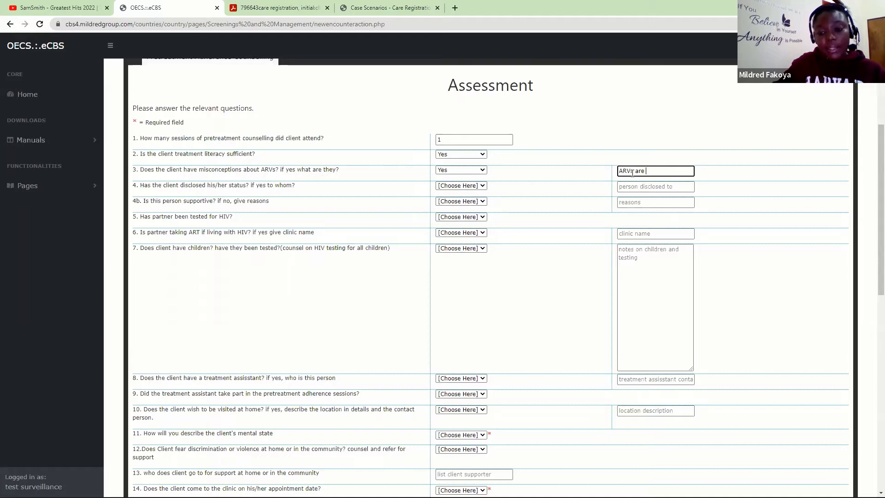
type("like chem")
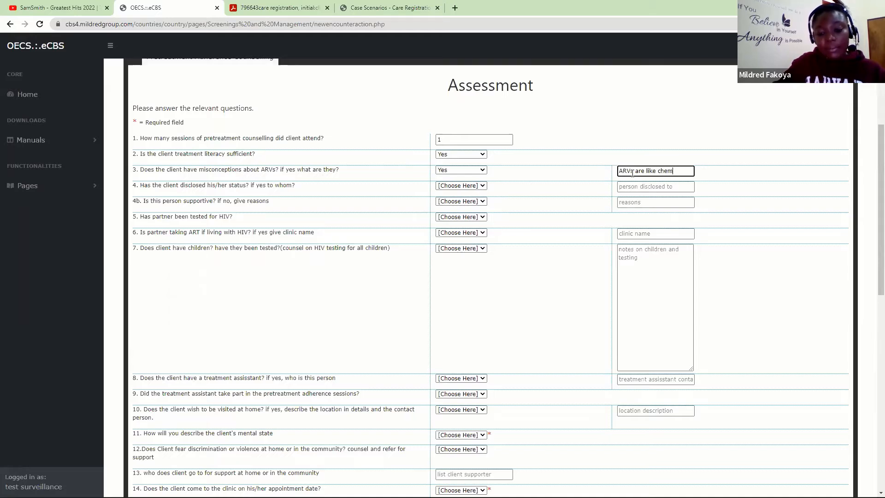
type("otherapy.")
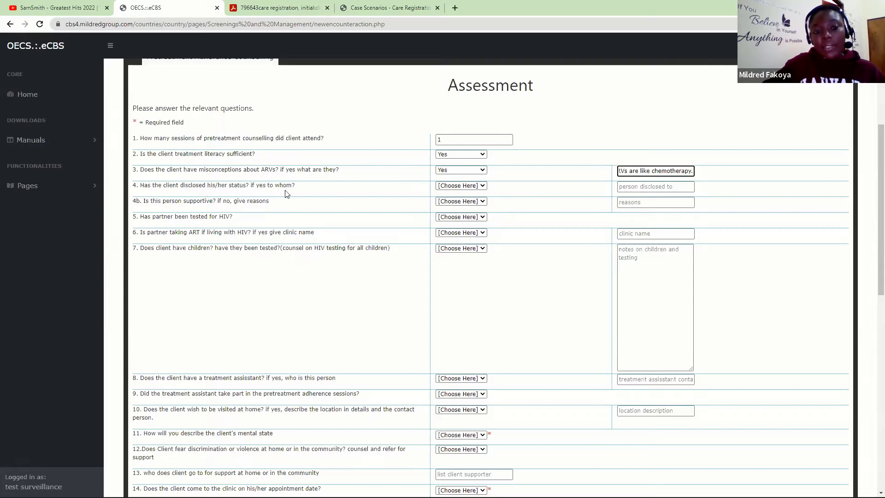
- Answer question 4 Yes with 'Grand Mother' and question 4b (supportive) Yes
left_click(469, 185)
left_click(452, 204)
left_click(649, 190)
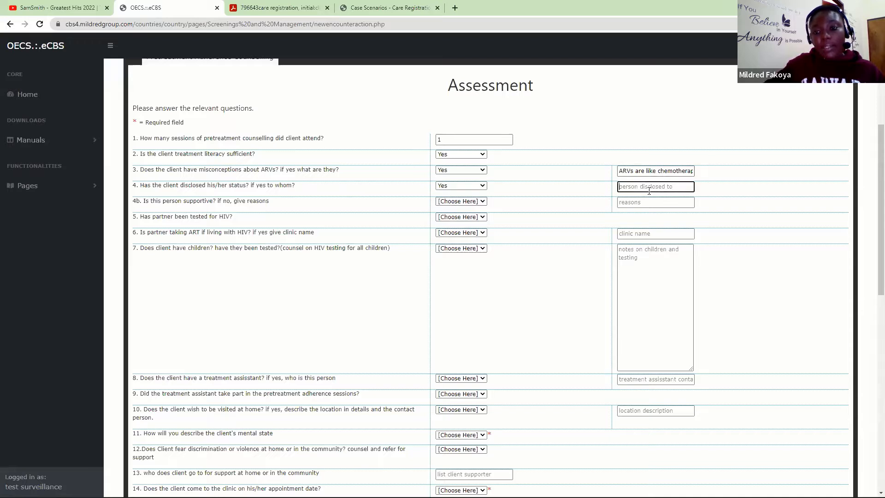
type("Grand ")
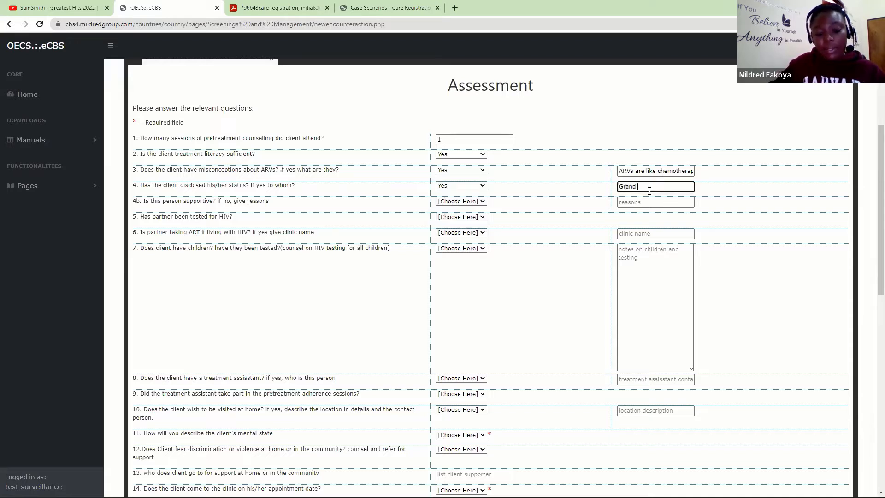
type("Mother")
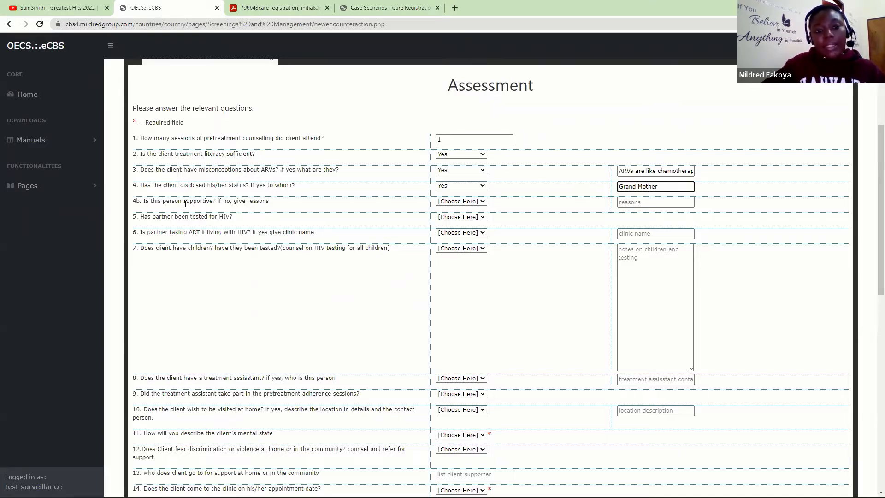
left_click(440, 201)
left_click(443, 217)
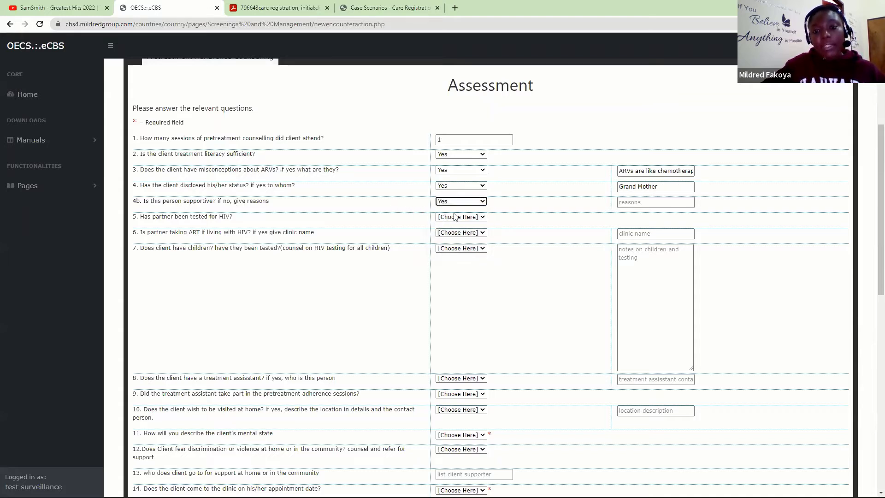
left_click(637, 200)
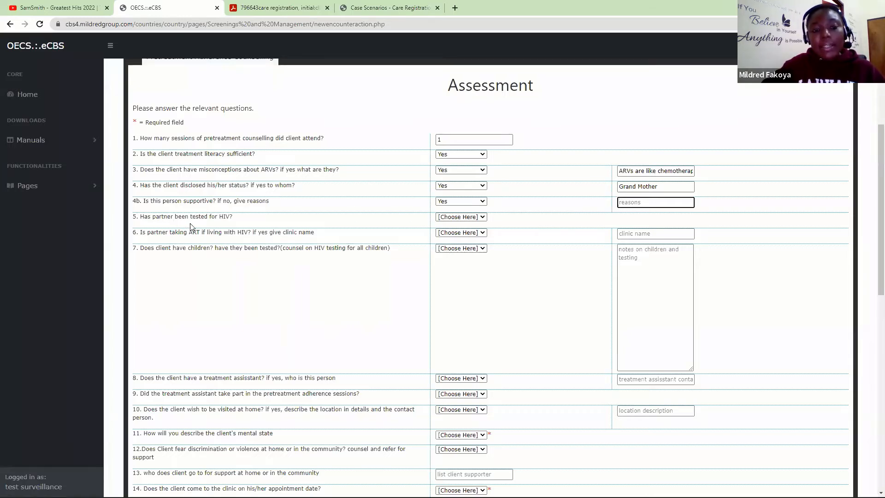
- Answer question 5 (partner HIV-tested) No, and questions 6 and 7 N/A
left_click(468, 217)
left_click(454, 234)
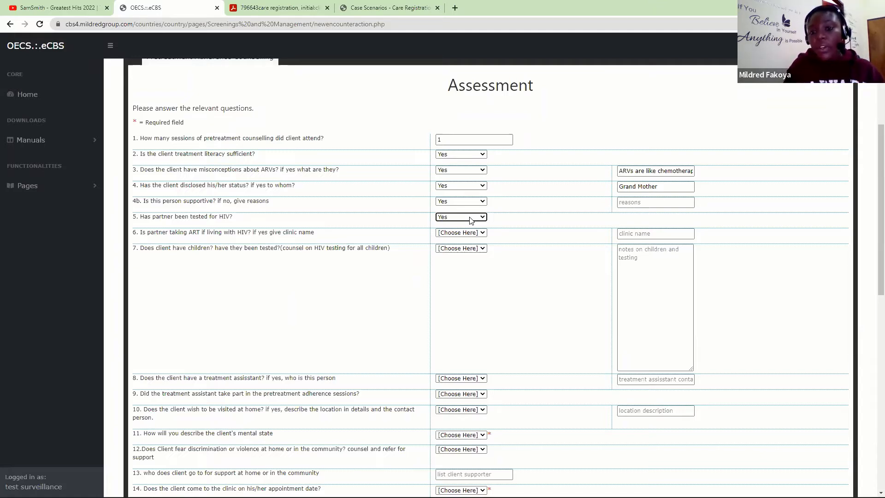
left_click(470, 220)
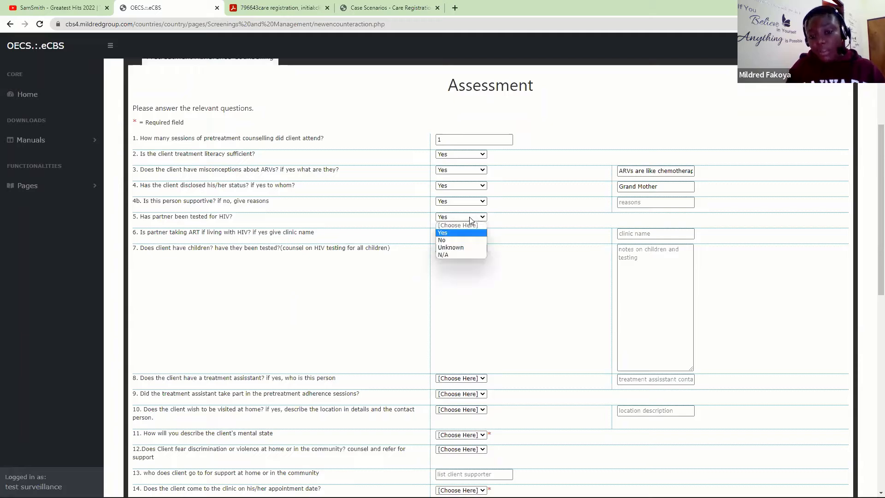
left_click(454, 241)
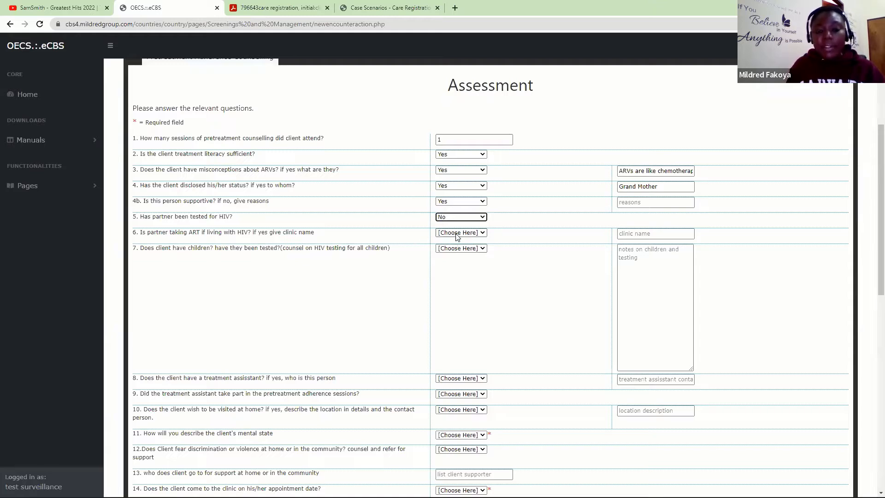
left_click(463, 234)
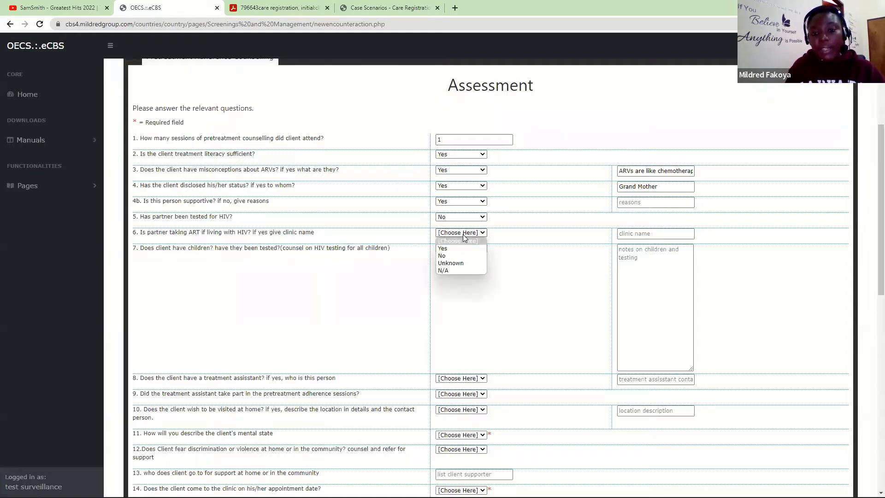
left_click(451, 272)
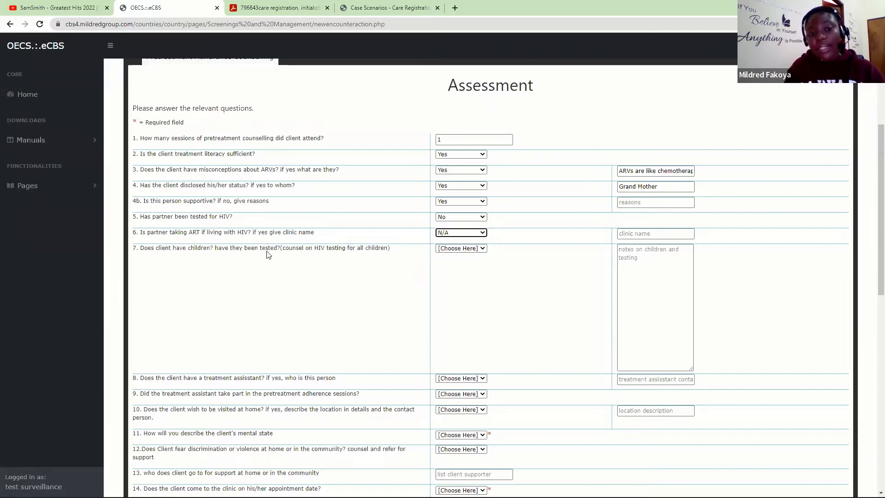
left_click(466, 250)
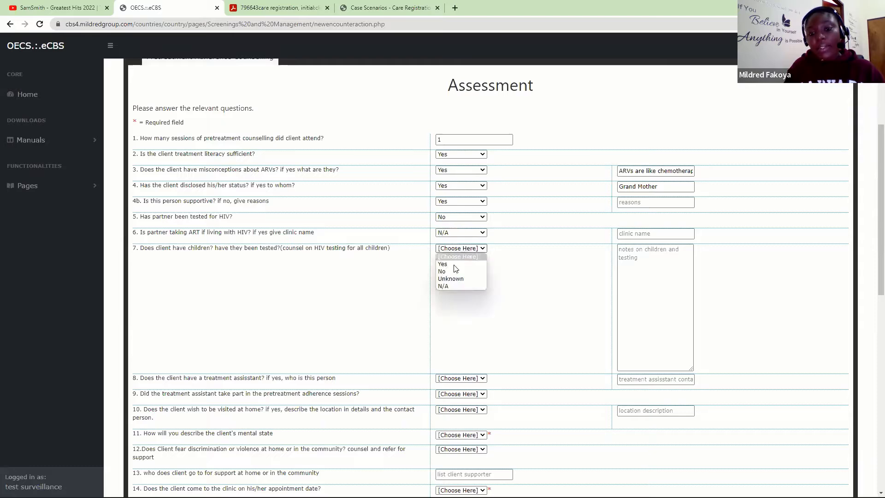
left_click(448, 286)
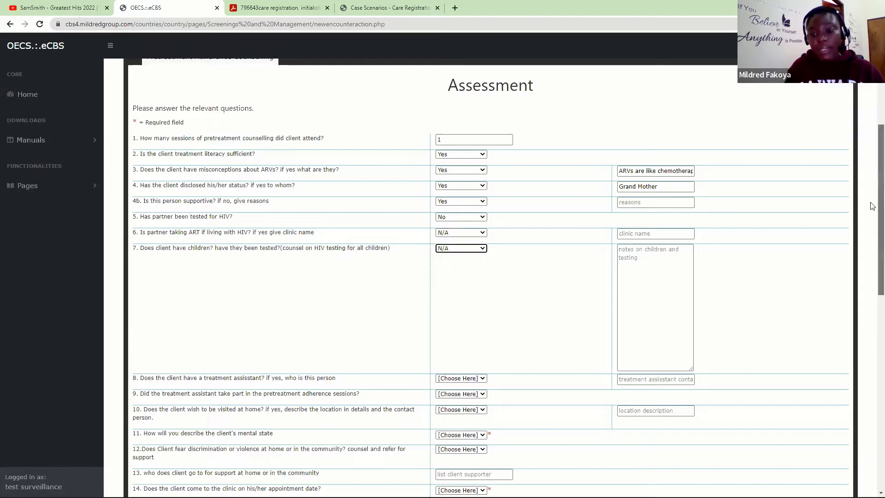
- Answer question 8 Yes with 'Mother' as the treatment assistant
left_click_drag(880, 206, 871, 283)
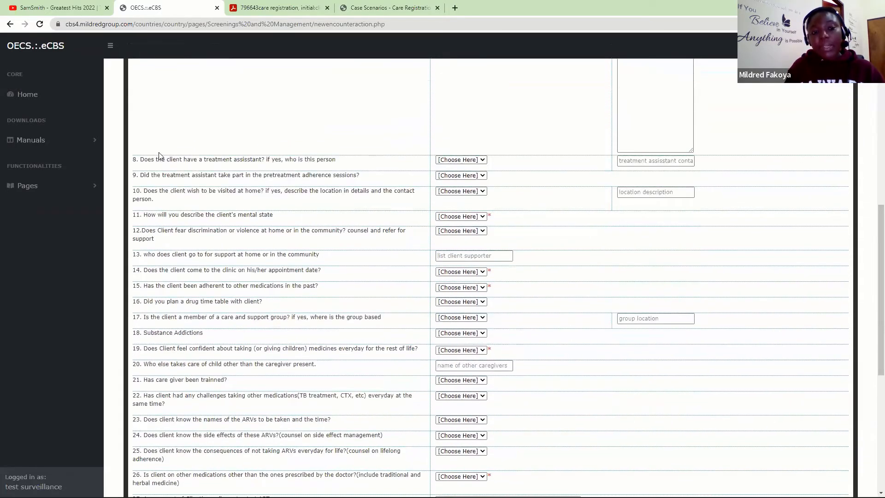
left_click(452, 160)
left_click(444, 176)
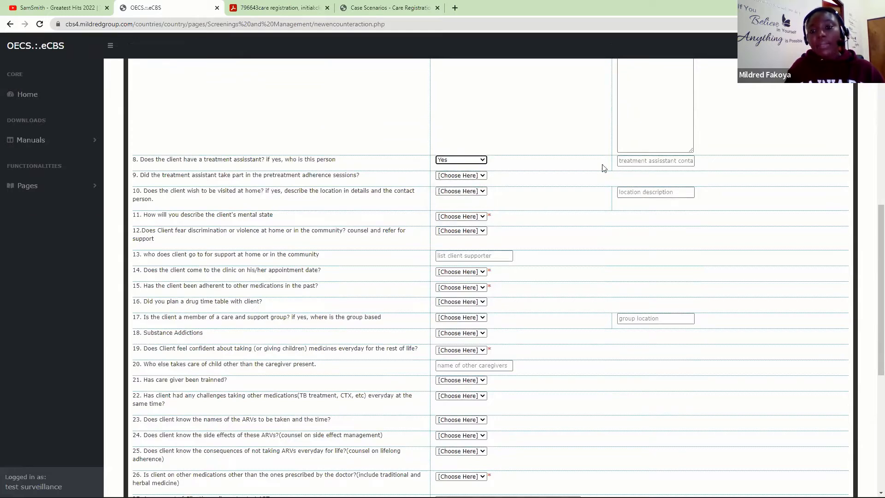
left_click(630, 160)
type("Mother")
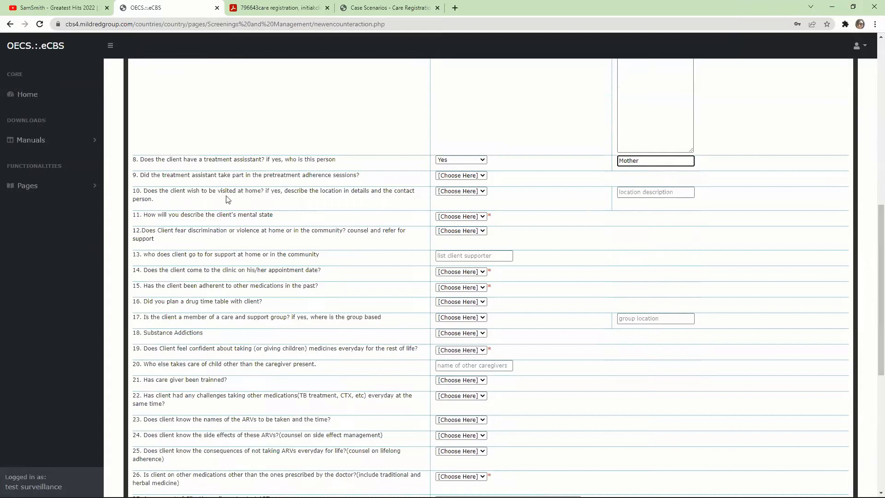
- Answer question 9 (assistant attended sessions) Yes and question 10 (home visit) No
left_click(461, 177)
left_click(452, 190)
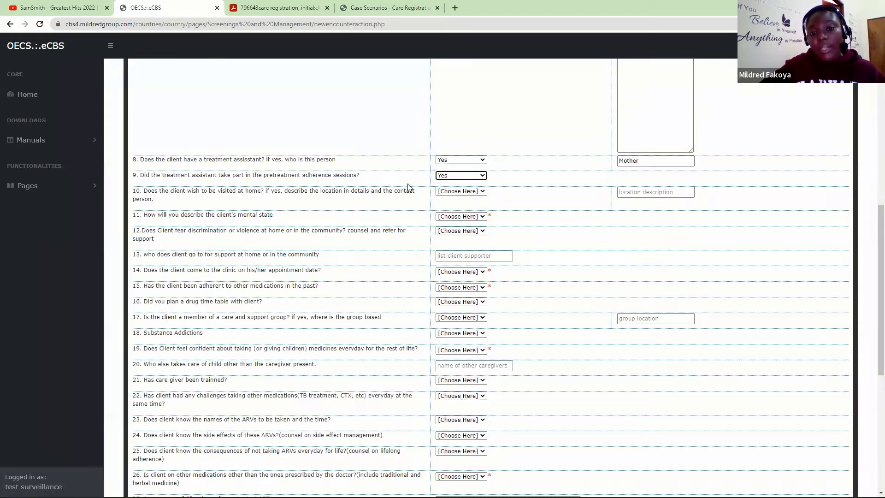
left_click(452, 191)
left_click(446, 215)
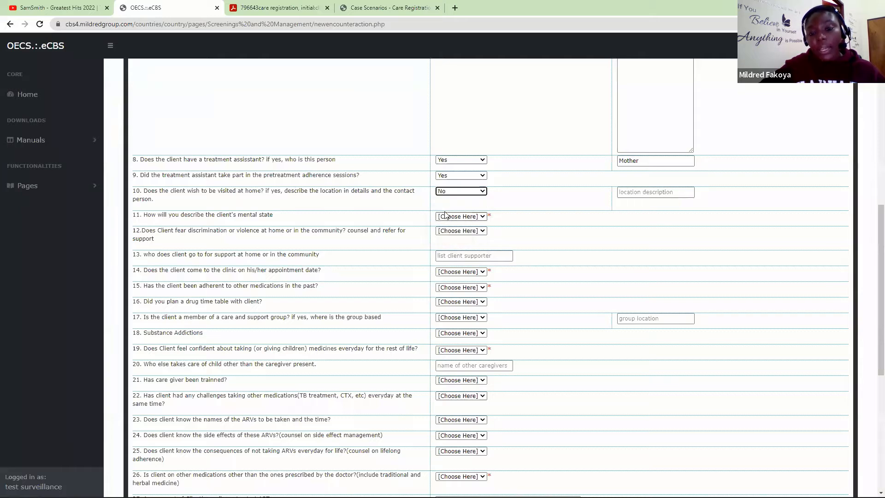
left_click(650, 196)
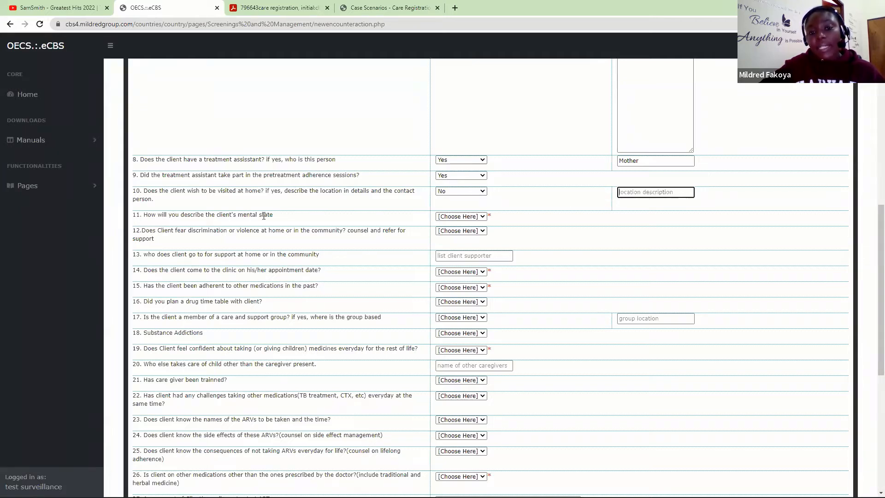
left_click(451, 217)
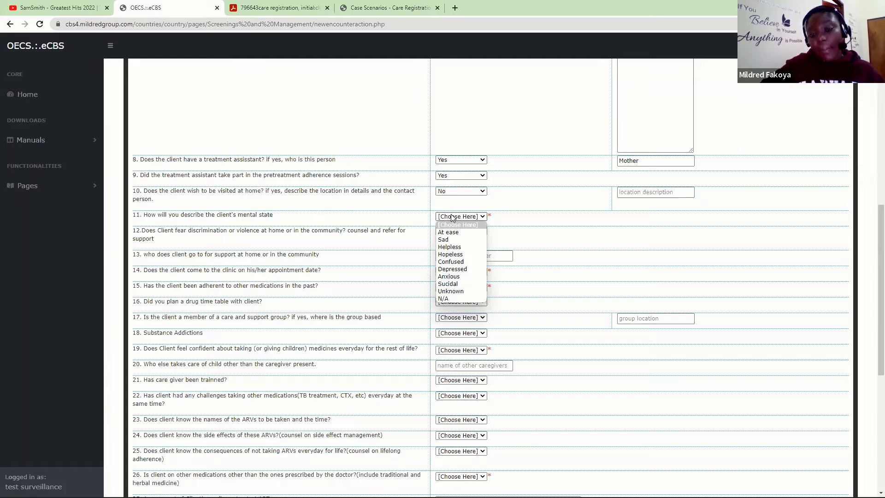
- Record the client's mental state as Anxious and answer Yes to fearing discrimination or violence
left_click(457, 278)
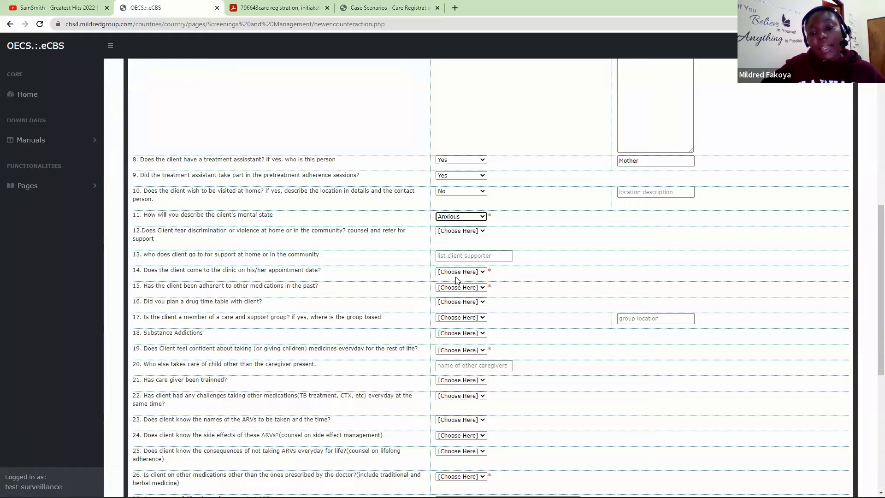
left_click(475, 231)
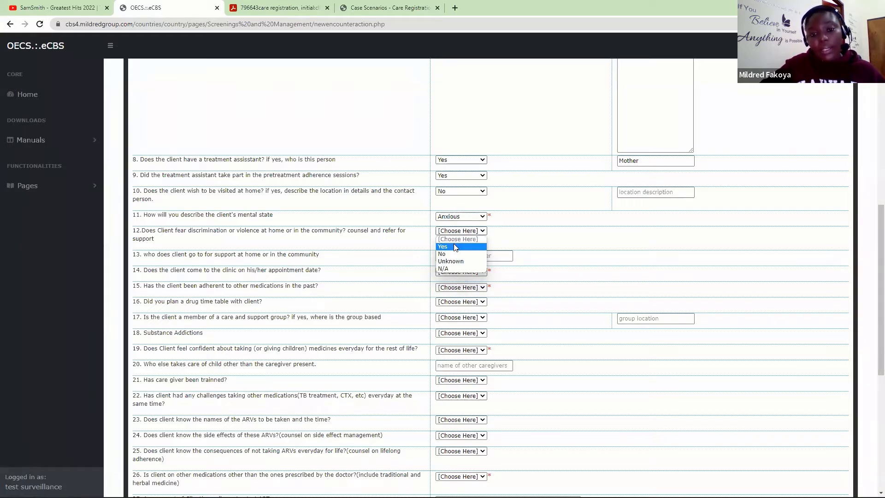
left_click(455, 248)
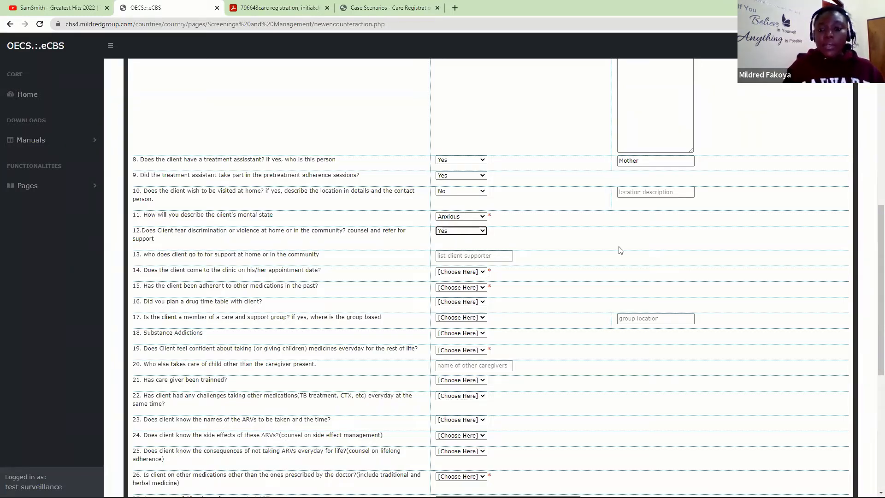
- Set appointment attendance to Unknown, past adherence to Yes and drug timetable planning to No
scroll(873, 308, "down", 2)
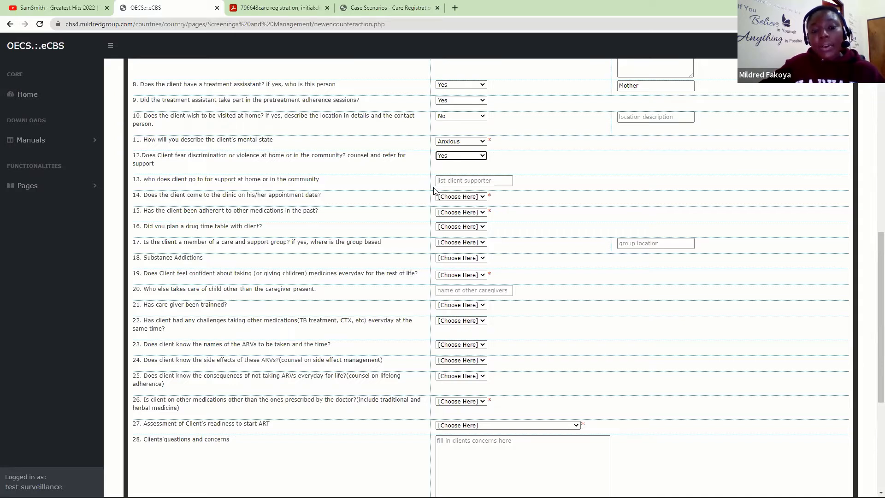
left_click(457, 196)
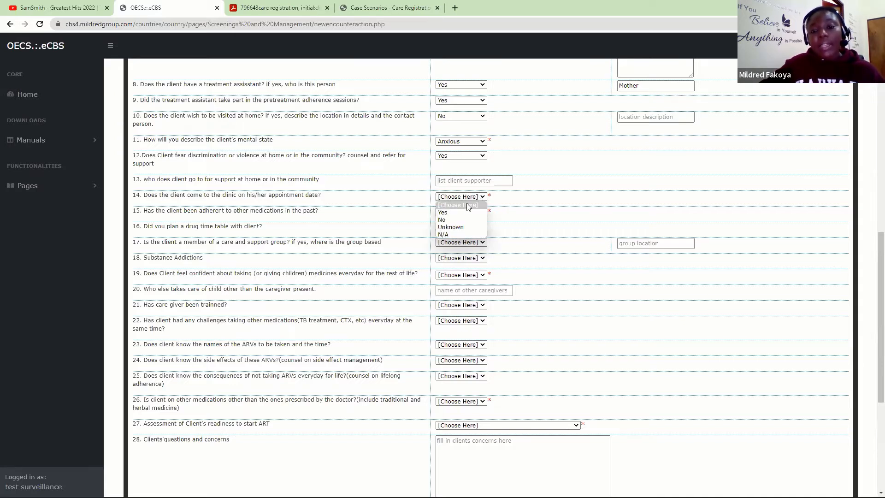
left_click(461, 228)
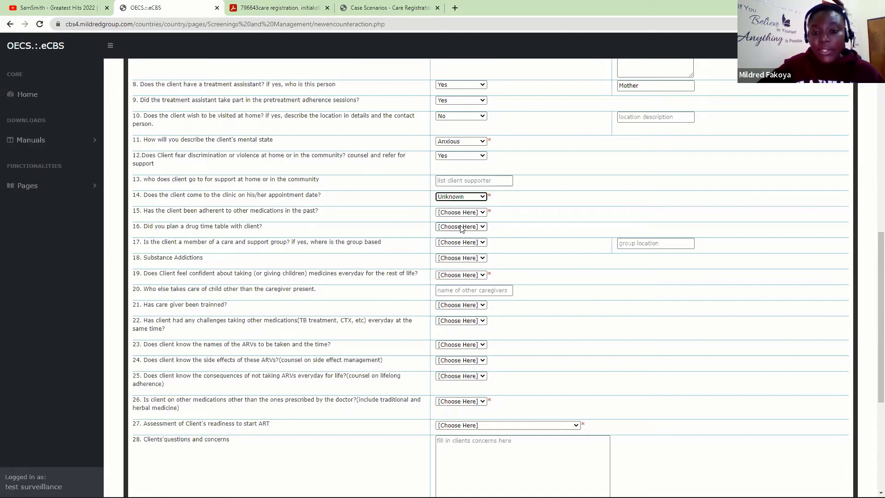
left_click(473, 213)
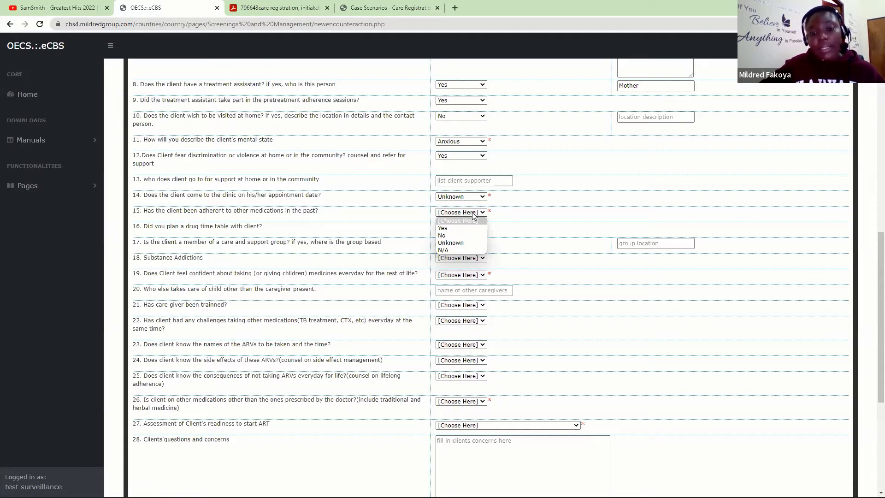
left_click(450, 229)
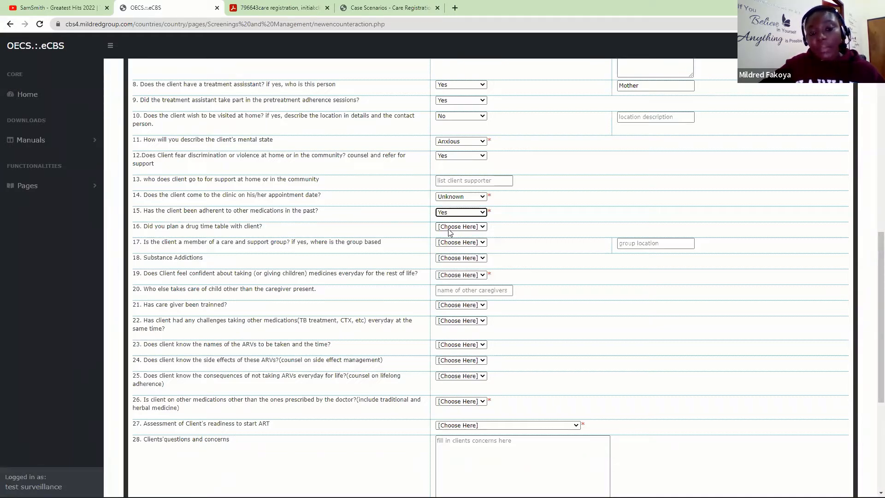
left_click(449, 230)
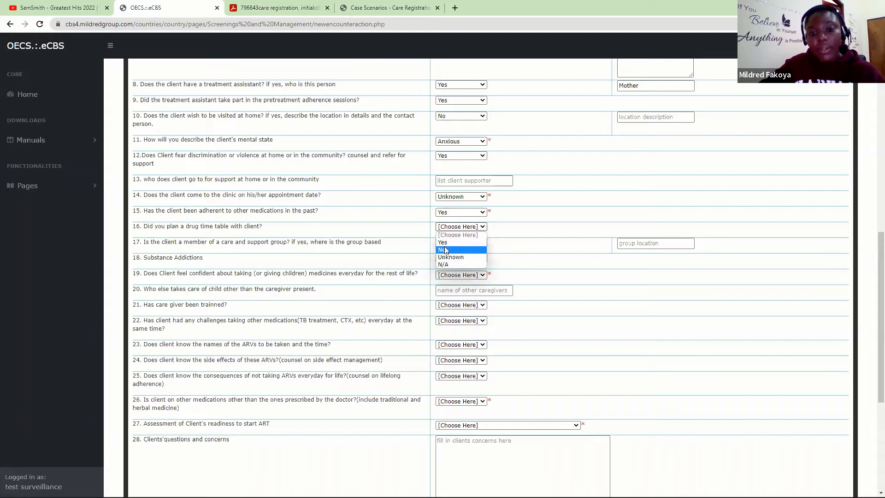
left_click(446, 251)
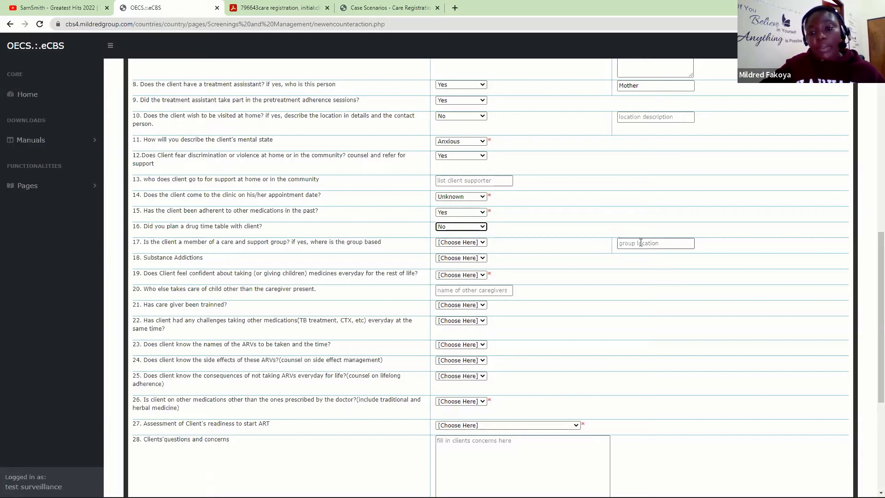
- Answer No for support group membership, N/A for Substance Addictions and No for medication confidence
left_click(454, 242)
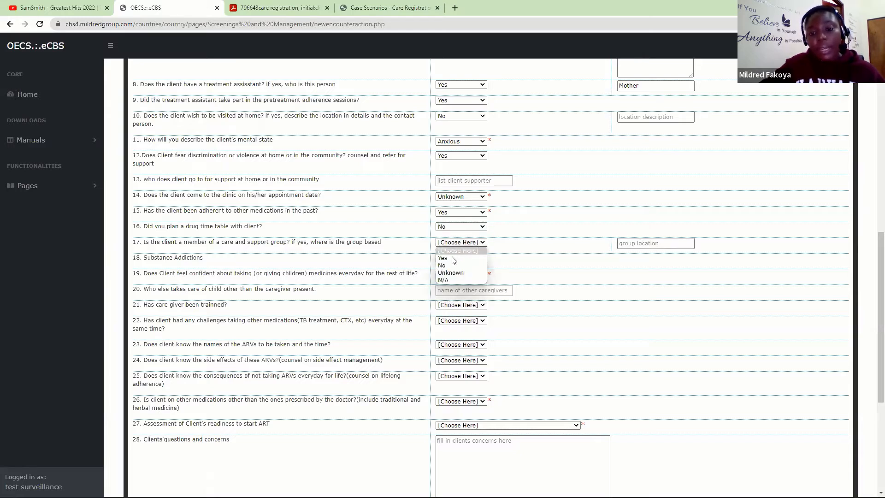
left_click(450, 266)
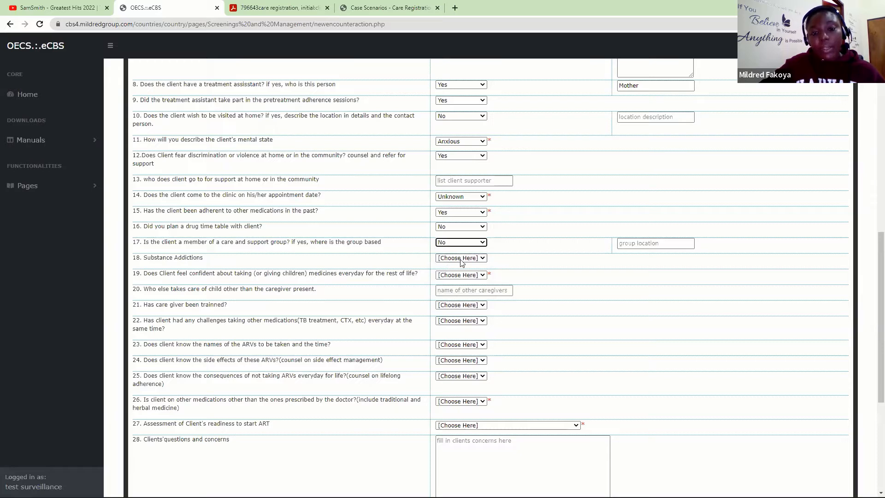
left_click(465, 259)
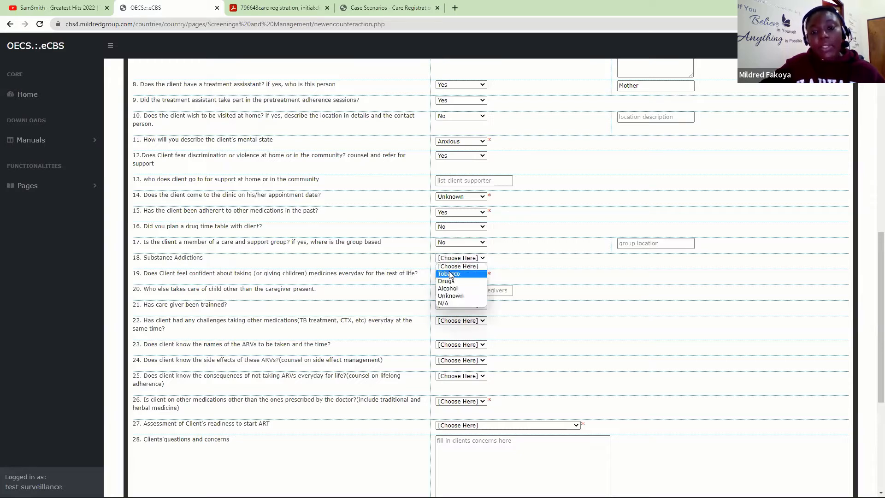
left_click(452, 304)
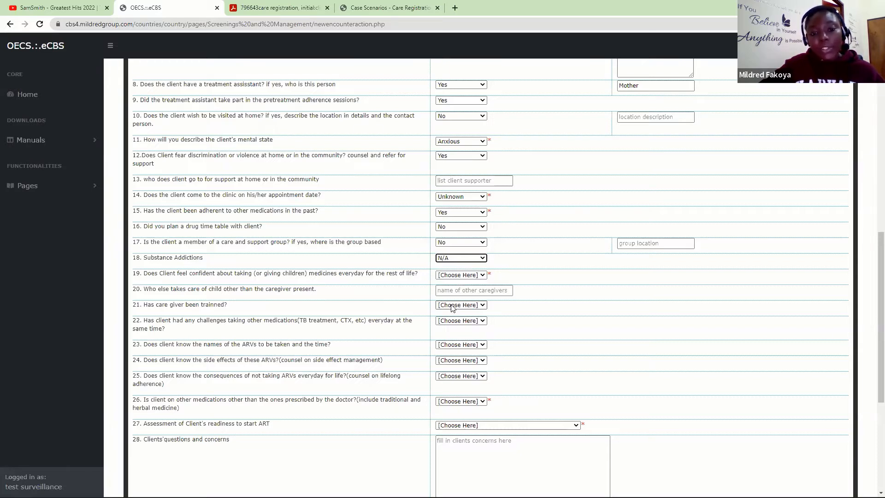
left_click(469, 275)
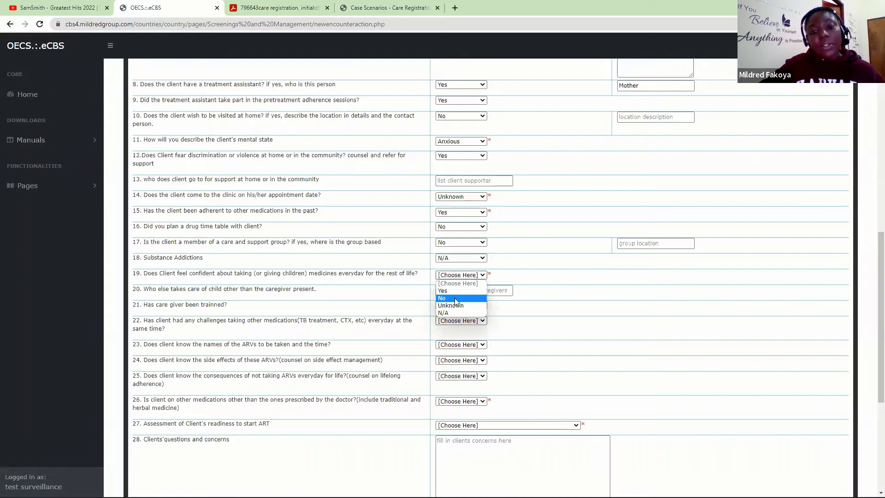
left_click(454, 298)
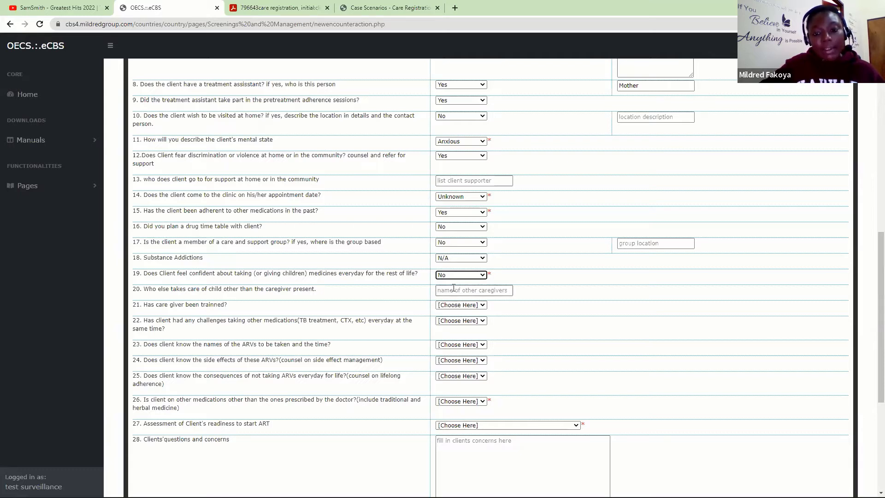
left_click(454, 290)
- Name Grand Mother as the other caregiver and answer No to caregiver training
type("Grand")
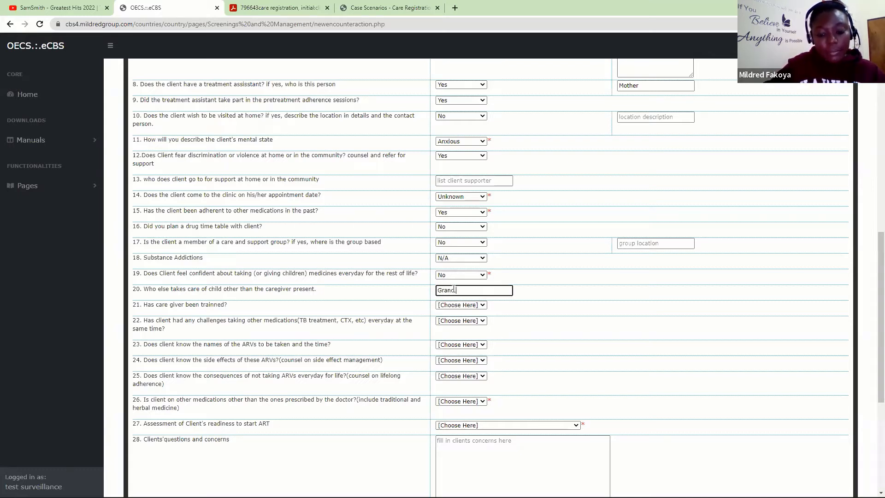
type(" Mother")
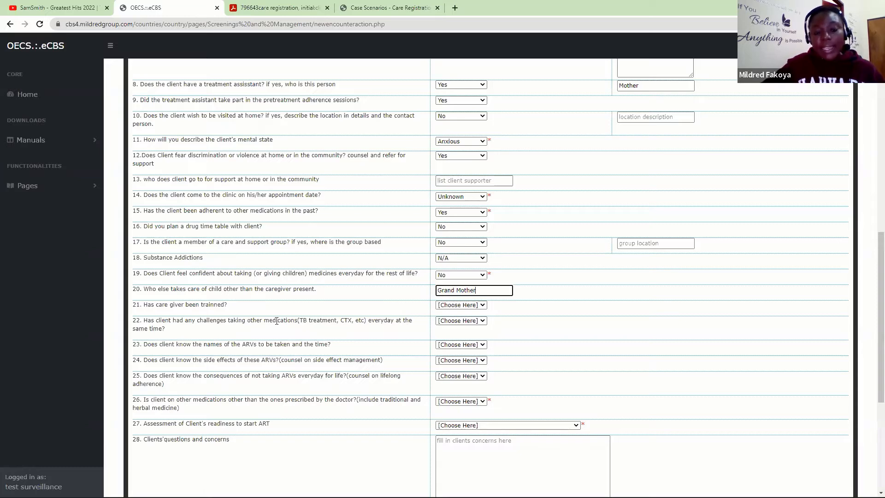
left_click(460, 305)
left_click(447, 333)
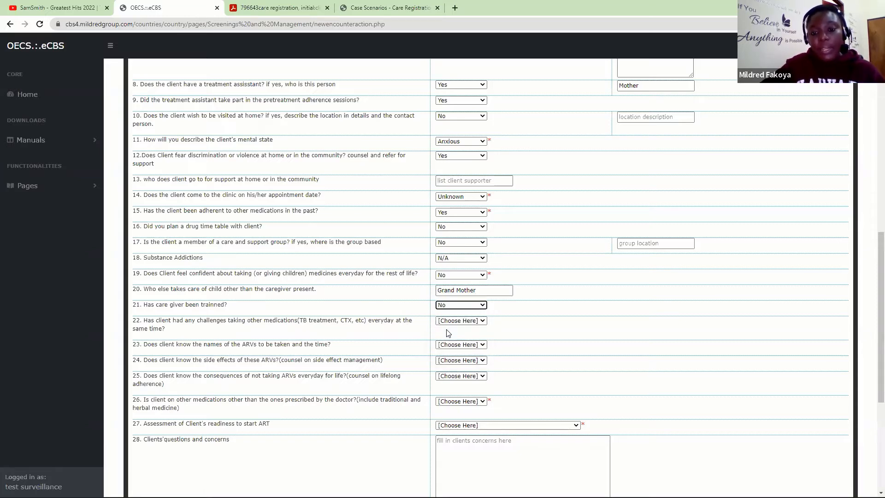
- Answer No to challenges with other medications and to knowing ARV names and times
left_click_drag(872, 345, 871, 379)
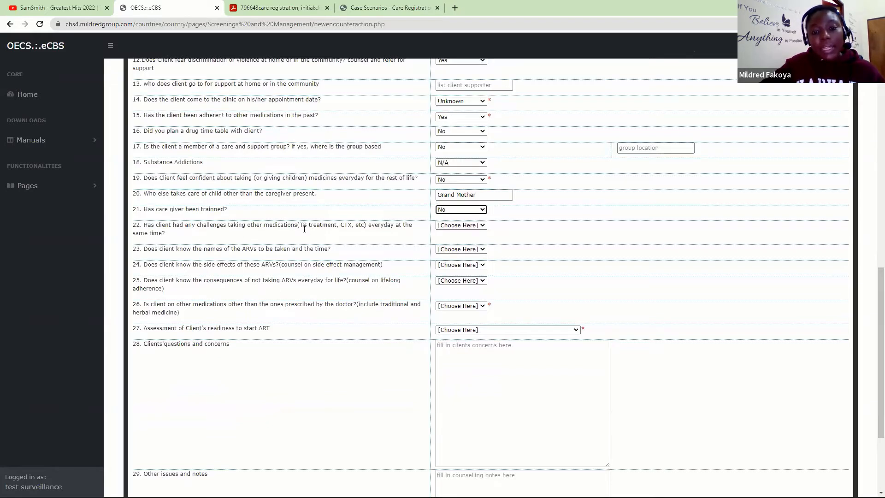
left_click(454, 229)
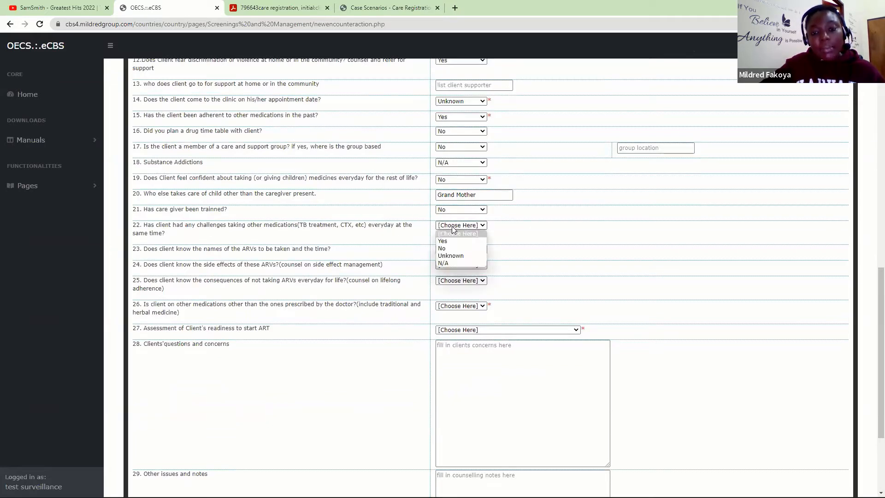
left_click(442, 248)
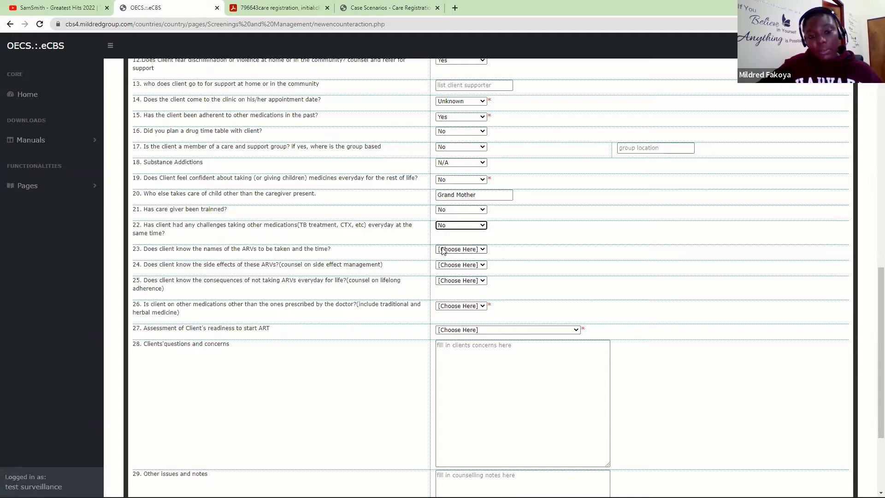
left_click(442, 250)
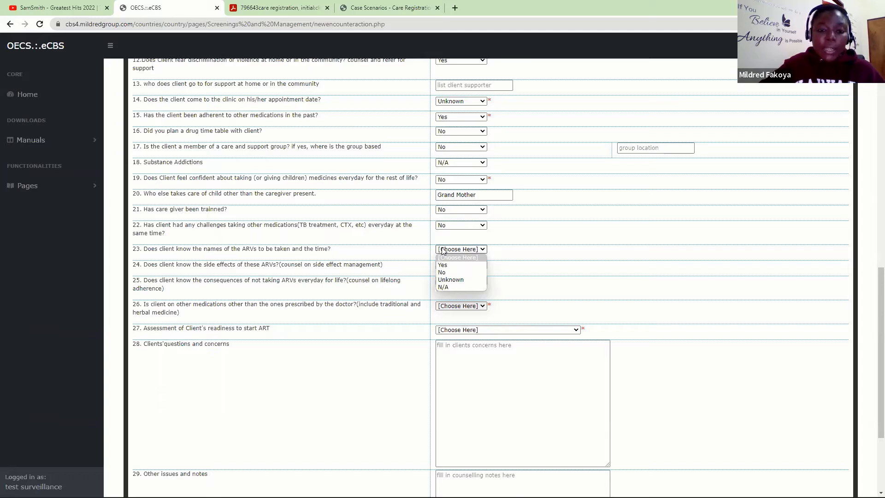
left_click(442, 272)
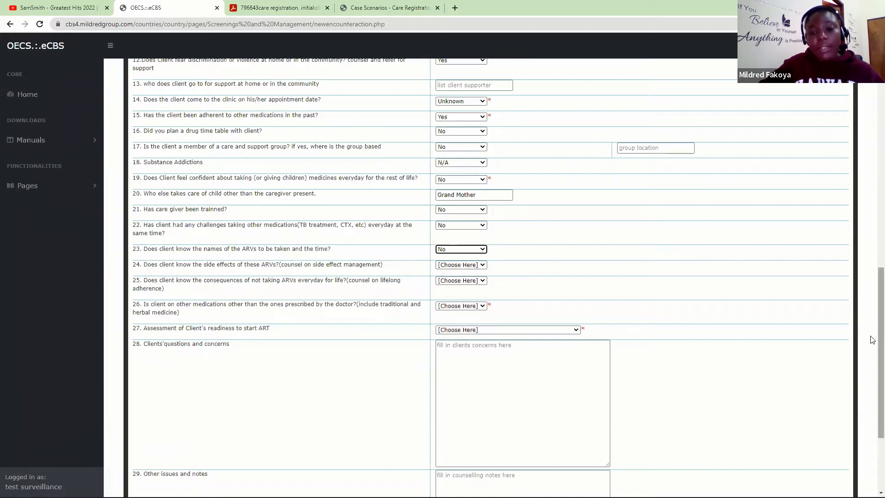
- Answer Yes to knowing ARV side effects and missed-dose consequences, and No to taking other medications
left_click_drag(873, 339, 872, 351)
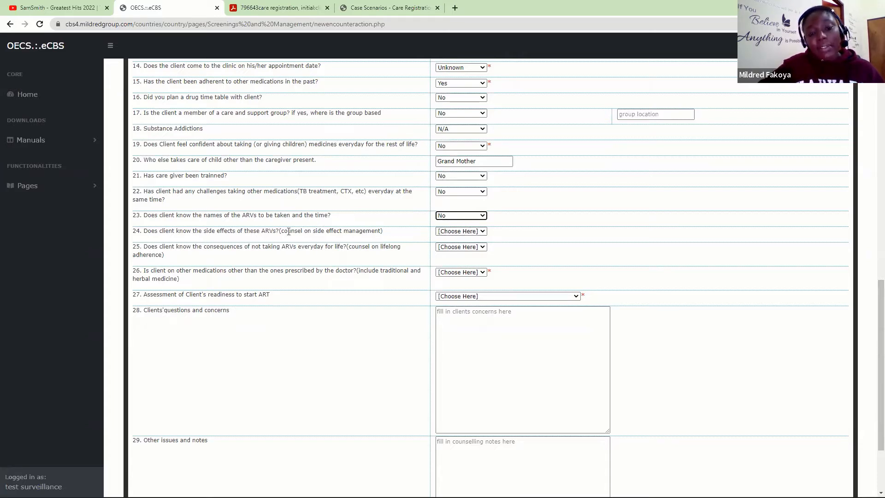
left_click(462, 232)
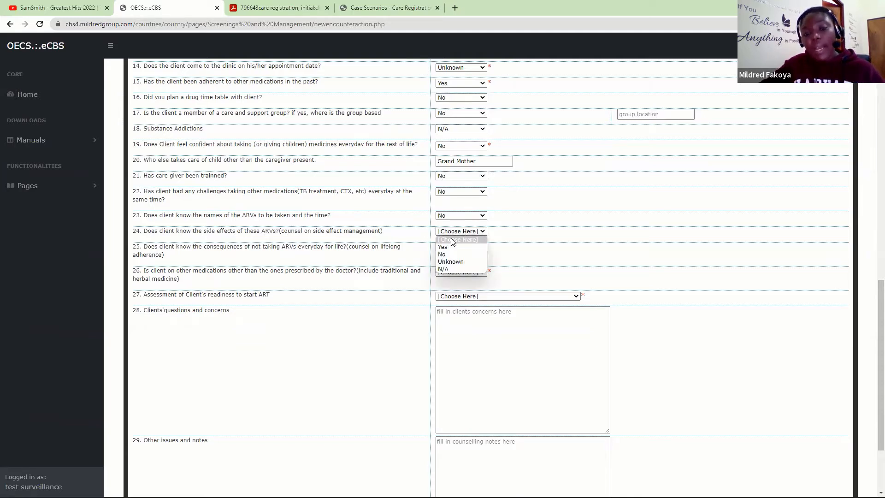
left_click(450, 247)
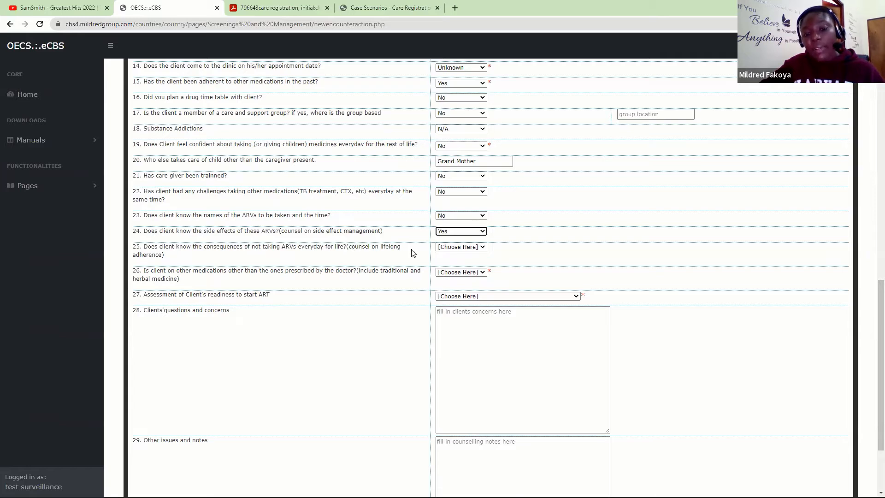
left_click(446, 250)
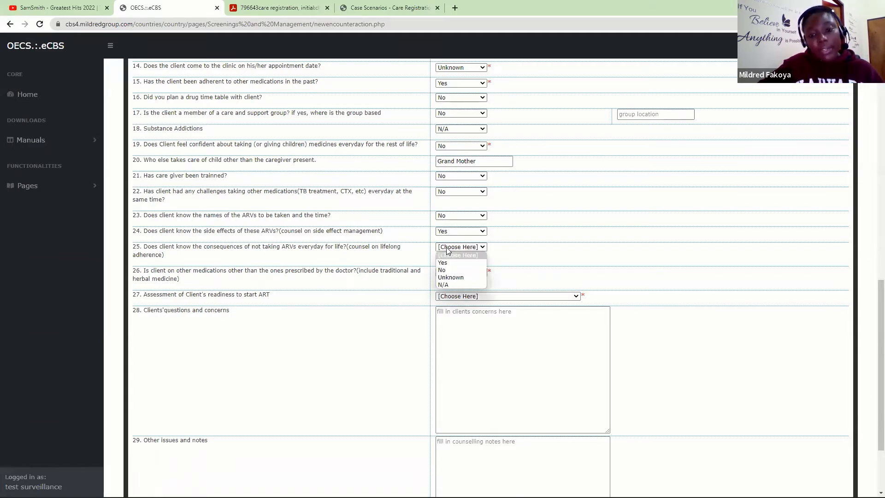
left_click(441, 261)
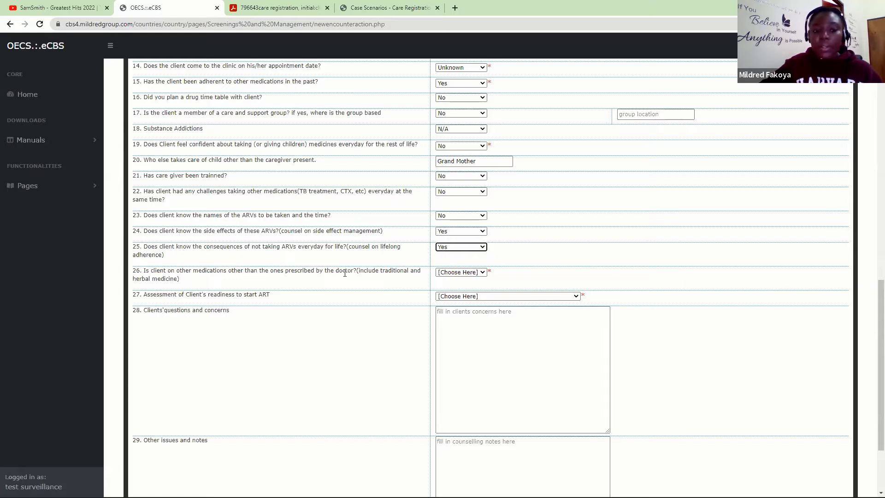
right_click(460, 274)
left_click(443, 273)
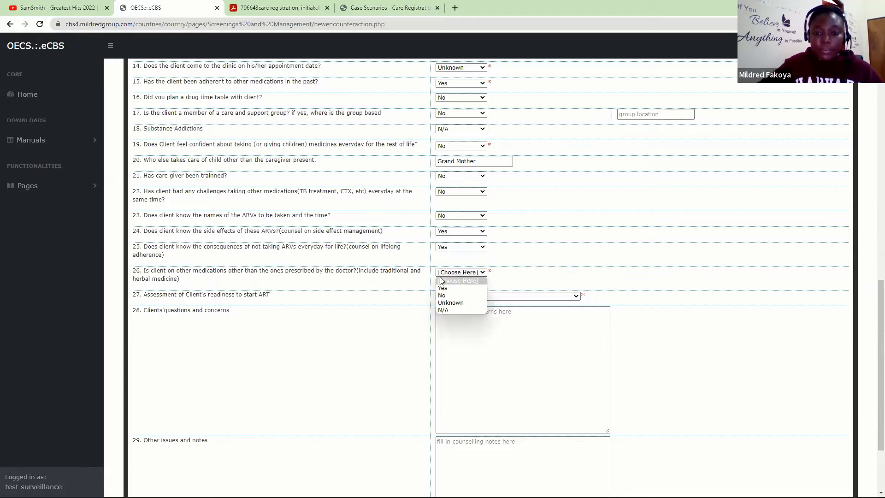
left_click(445, 296)
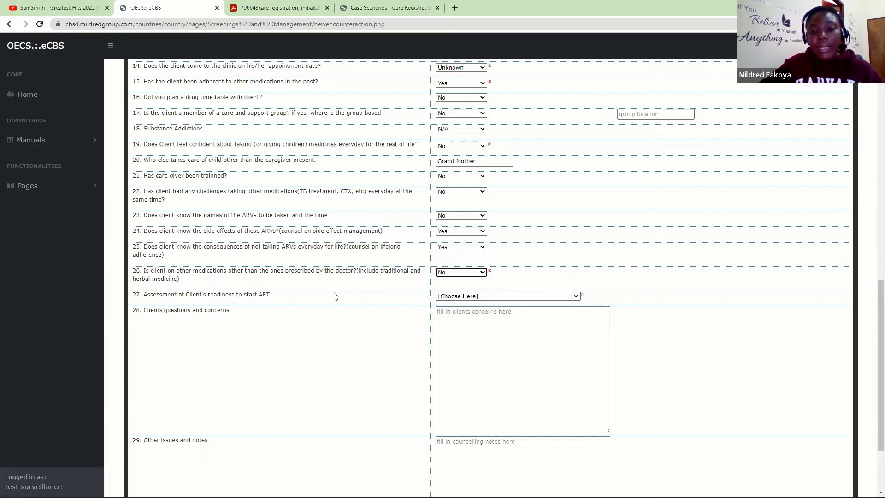
- Mark the client as needing more preparation and note the mother needs time to digest the information
left_click(472, 297)
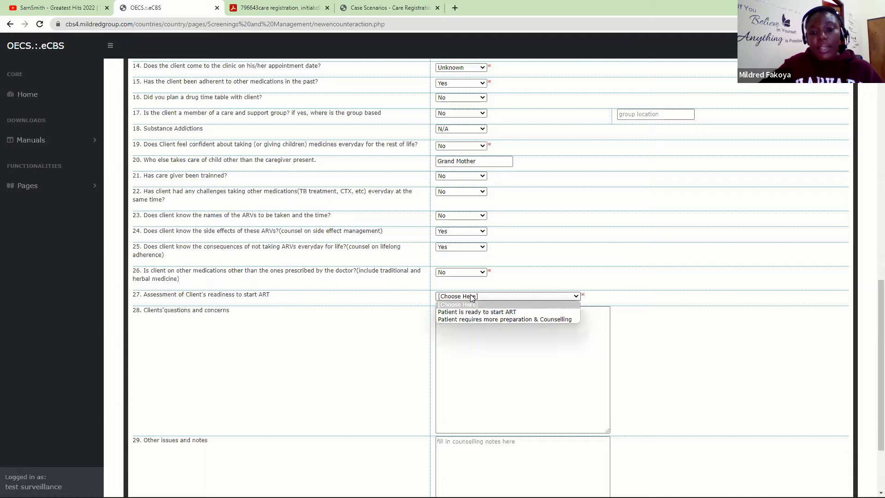
left_click(467, 319)
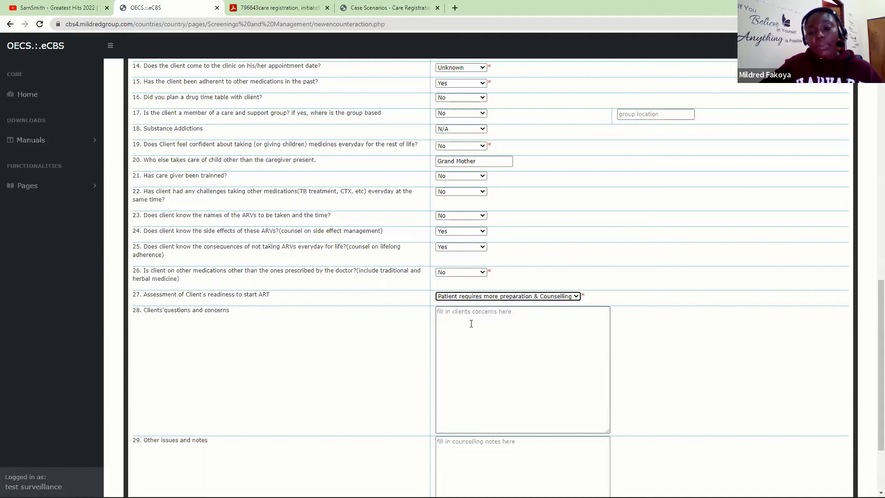
left_click(478, 329)
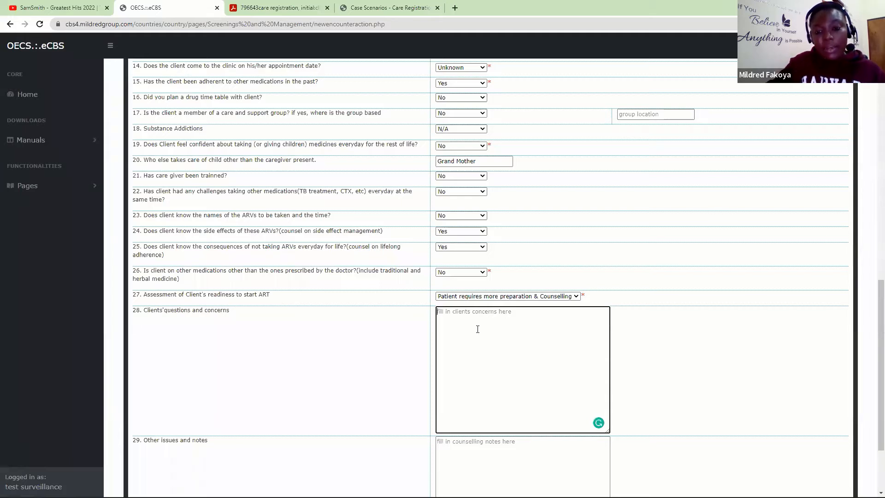
type("The ")
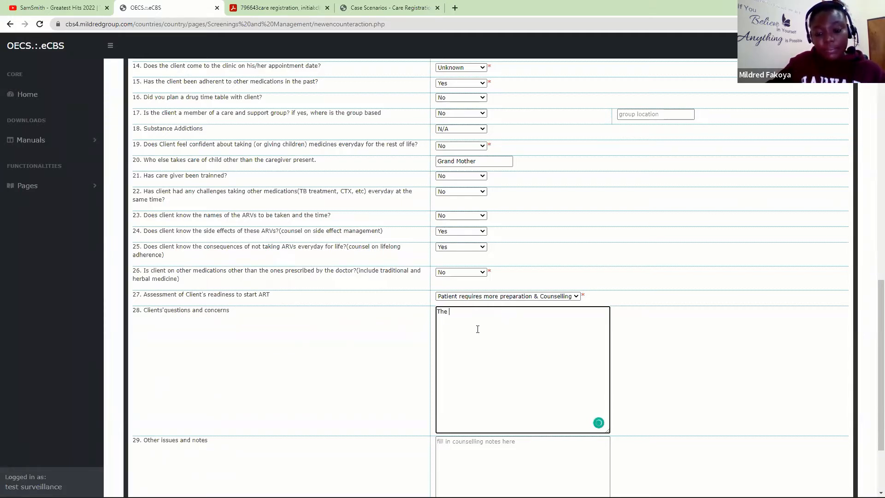
type("mother need ")
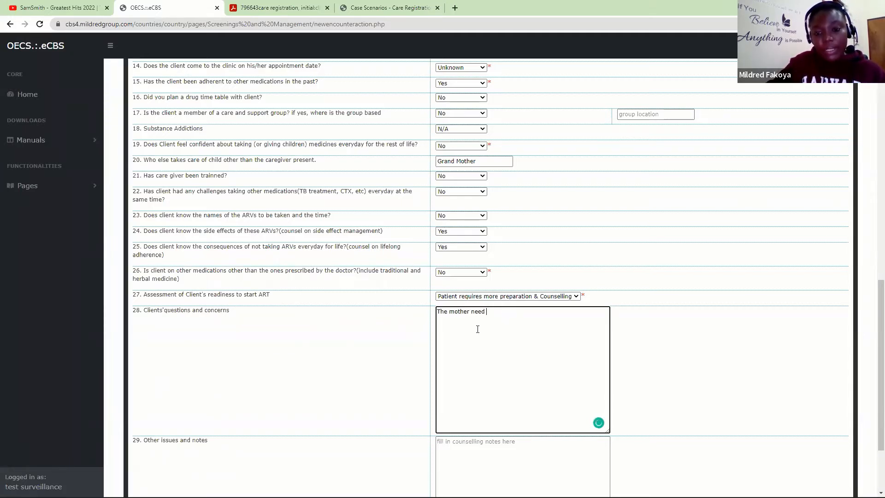
type("time to")
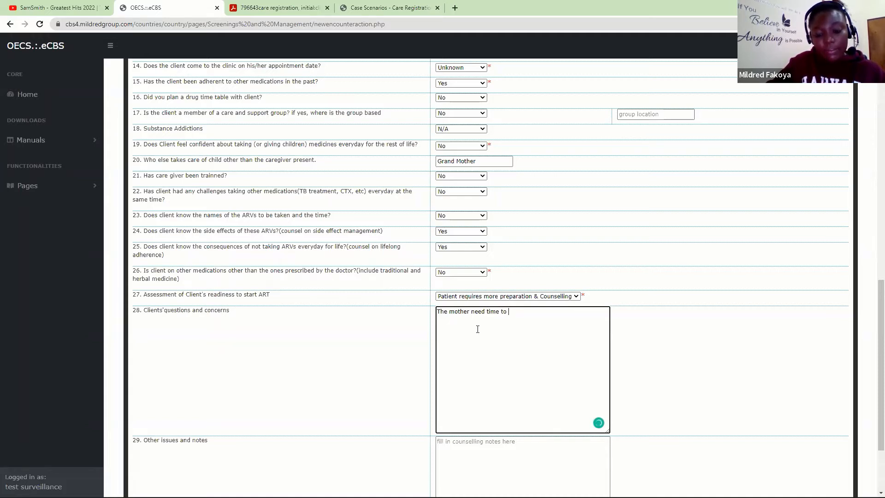
type(" digets th")
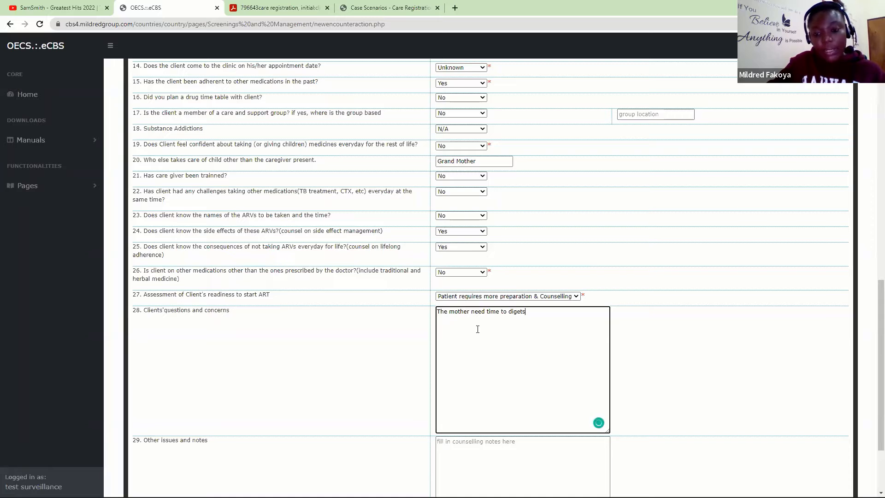
key("BackSpace")
key("BackSpace")
key("BackSpace")
key("BackSpace")
key("BackSpace")
type("st the ")
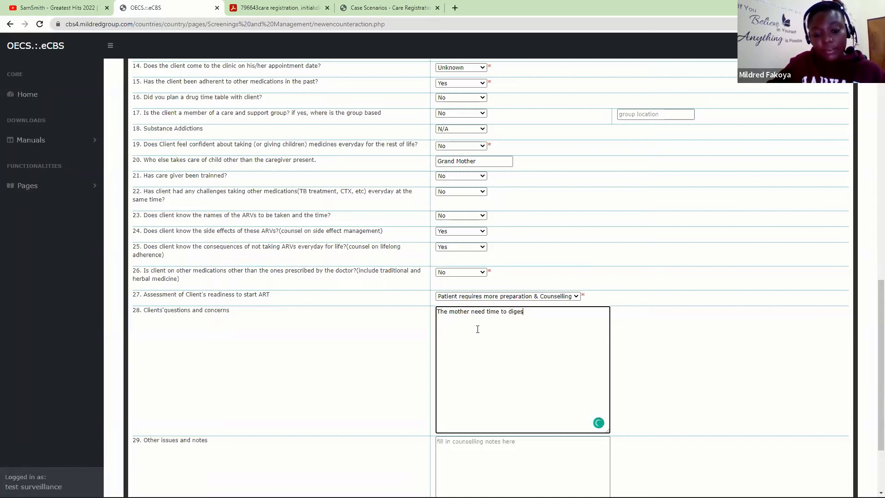
type("inform")
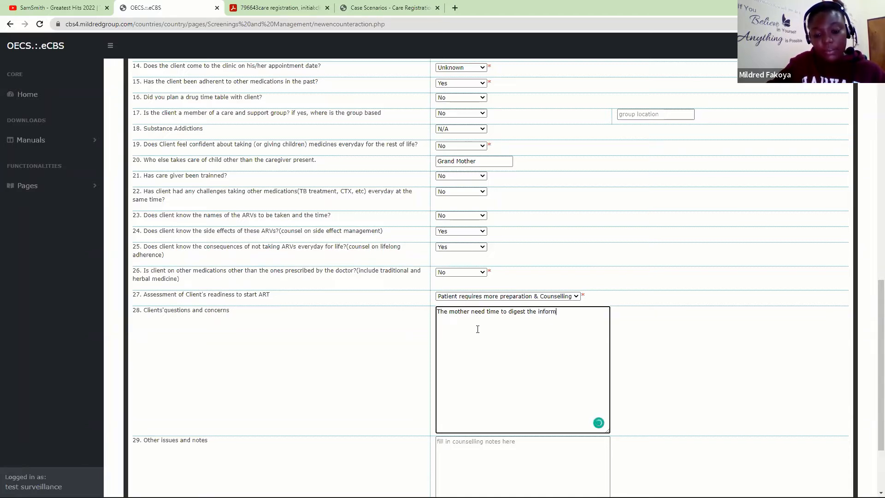
type("ation and se")
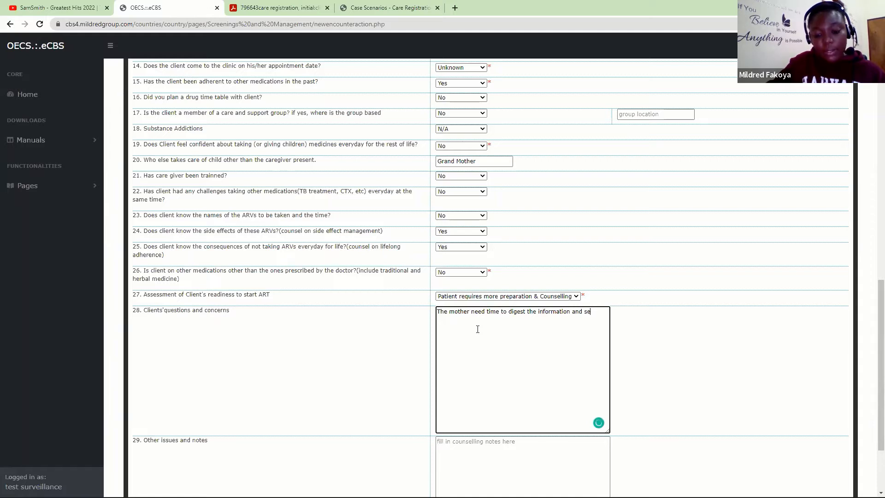
type("ttle into the reality. ")
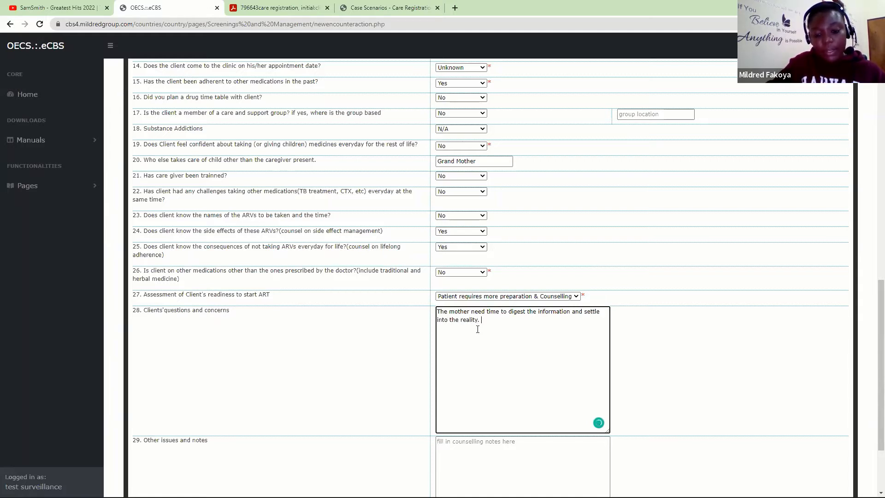
type("She said sh")
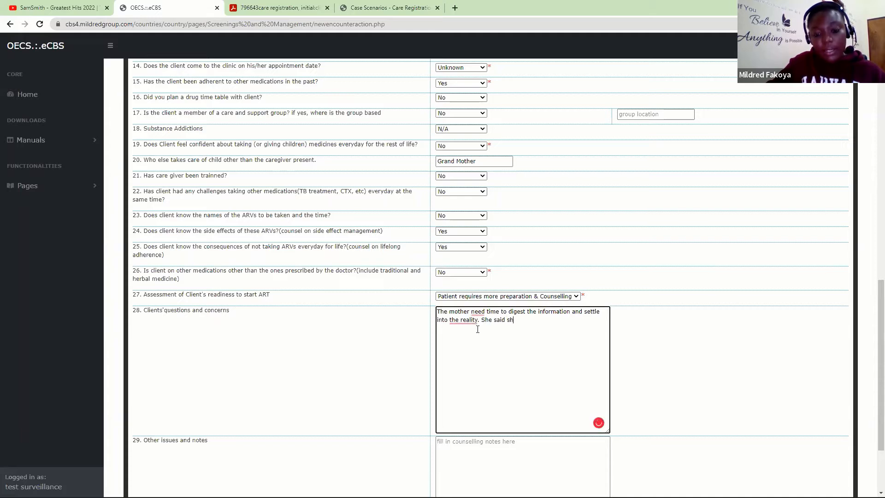
type("e is not")
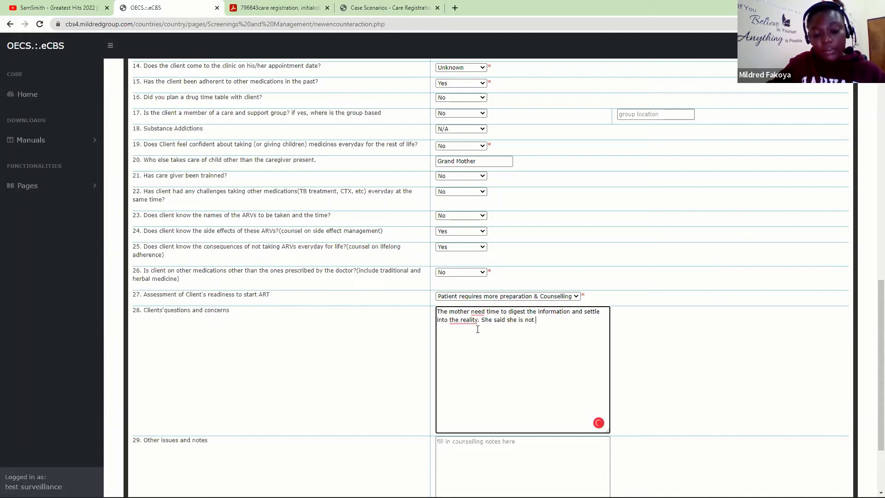
type(" sure she ")
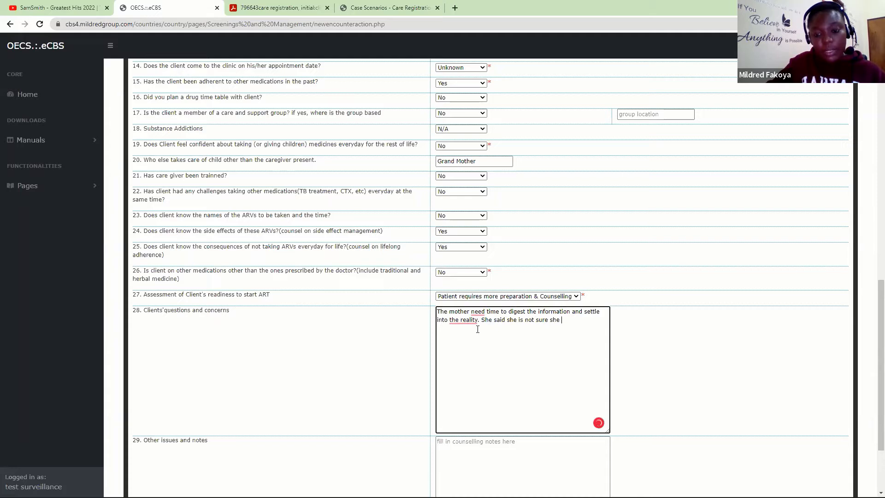
type("is mentally ")
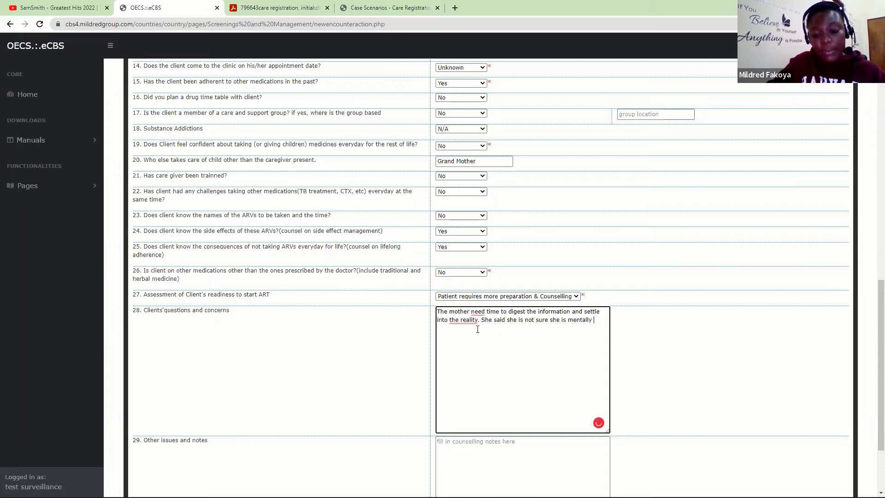
type("ready for")
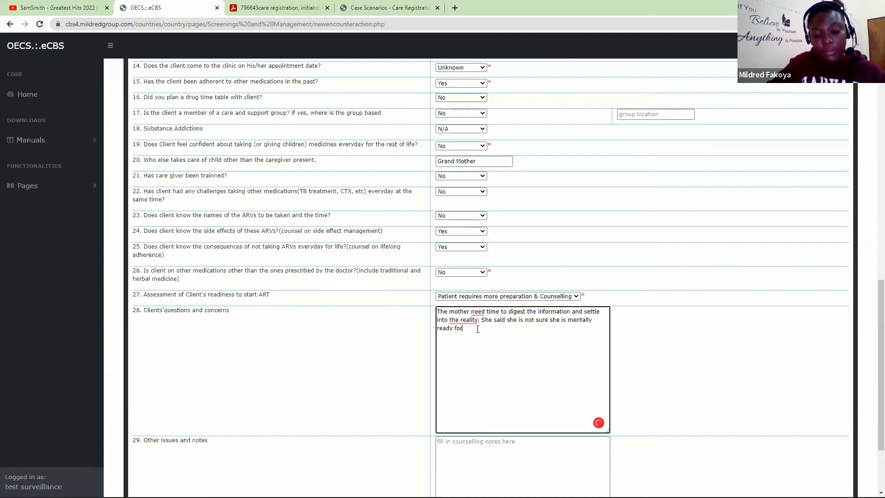
type(" the featment.")
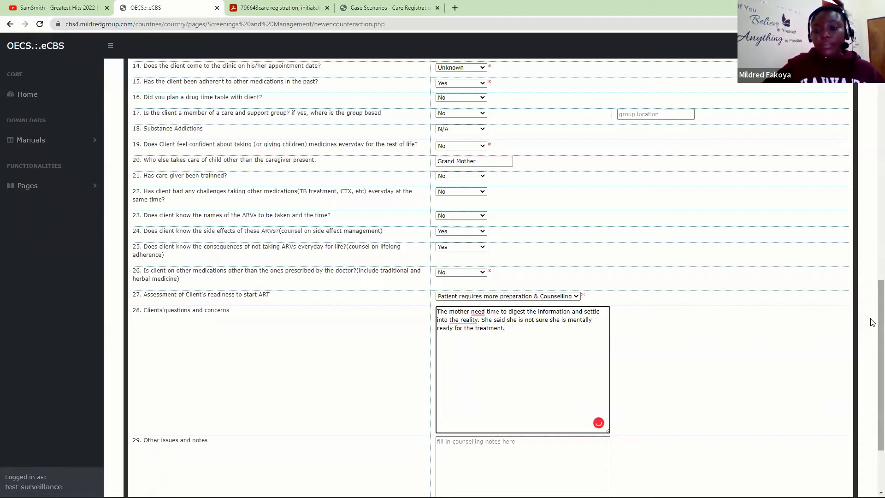
scroll(870, 329, "down", 3)
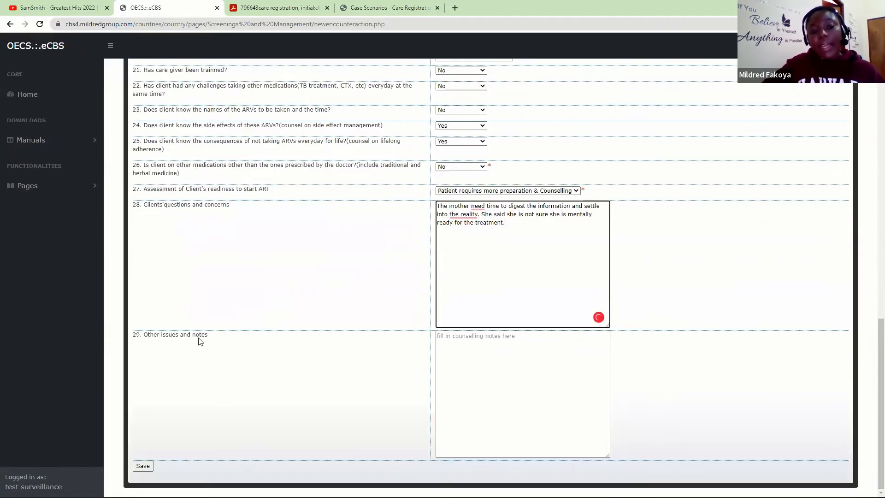
- Note that the mother needs psychological support as she looks anxious and depressed, correcting its wording
left_click(466, 370)
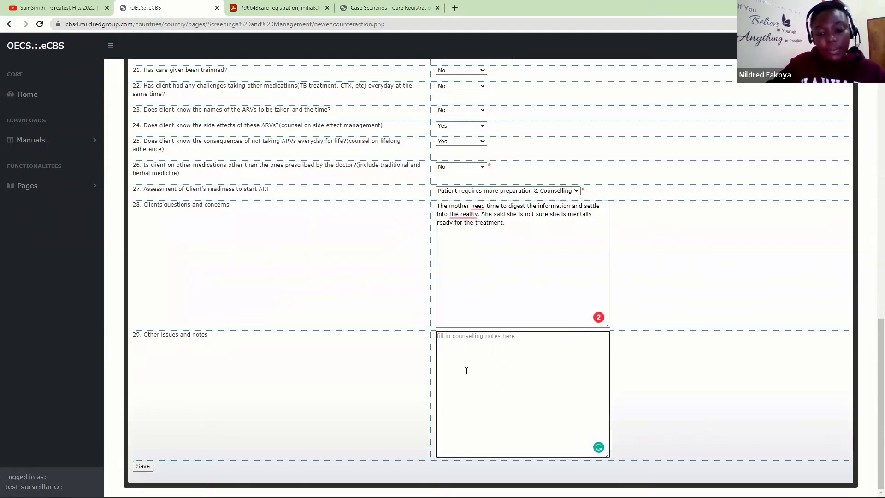
type("Mother needs ")
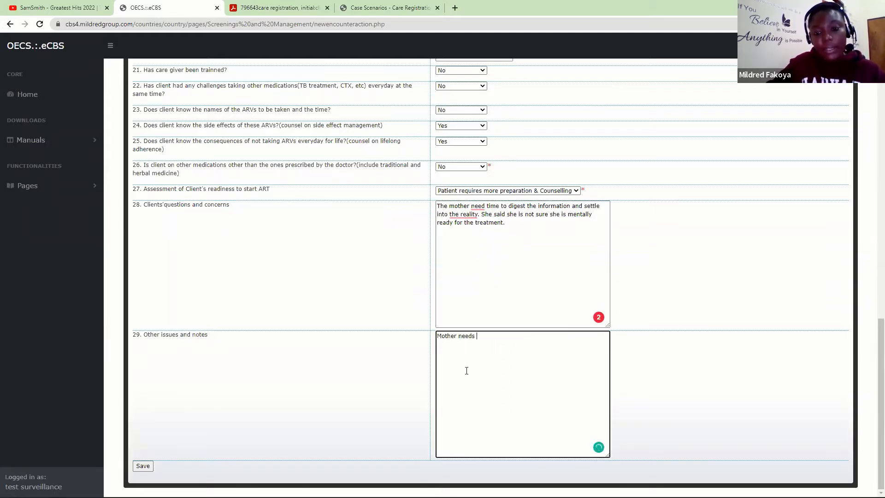
type("s")
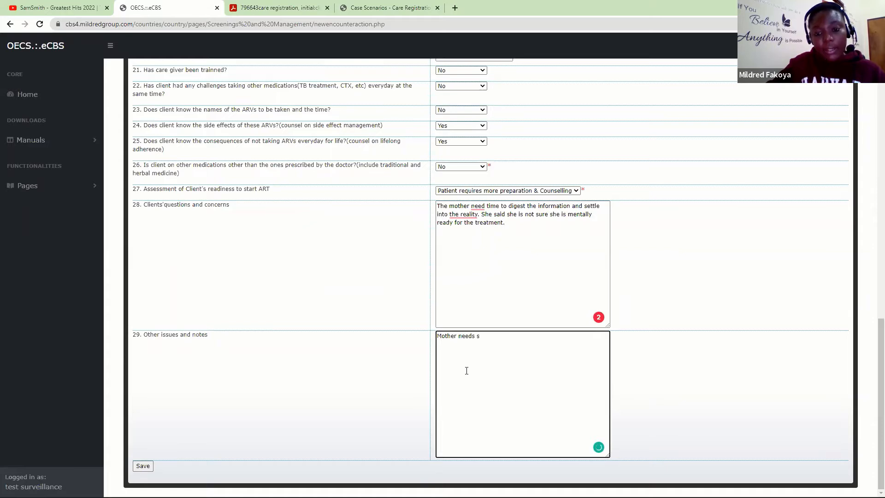
key("BackSpace")
type("Psycho")
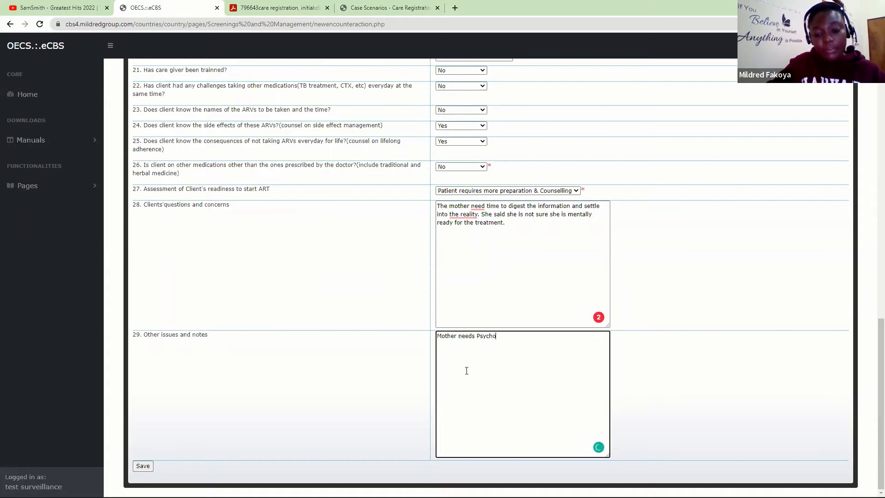
type("logioc")
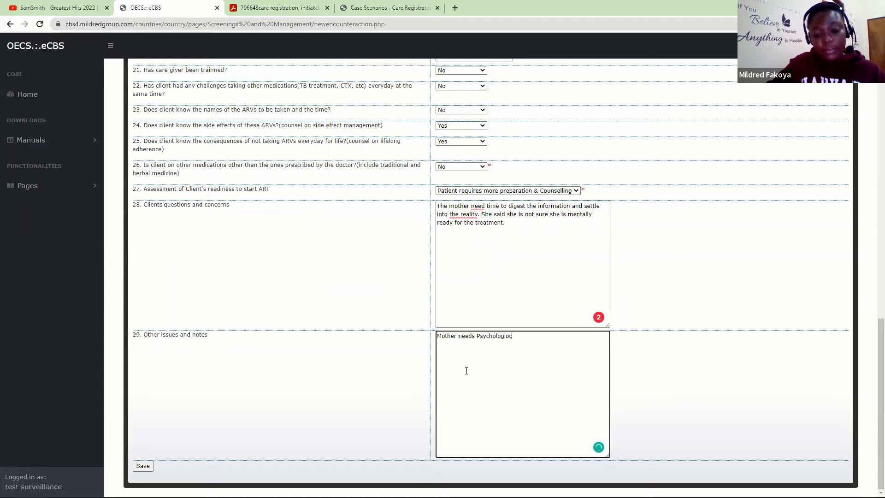
type("al suppor")
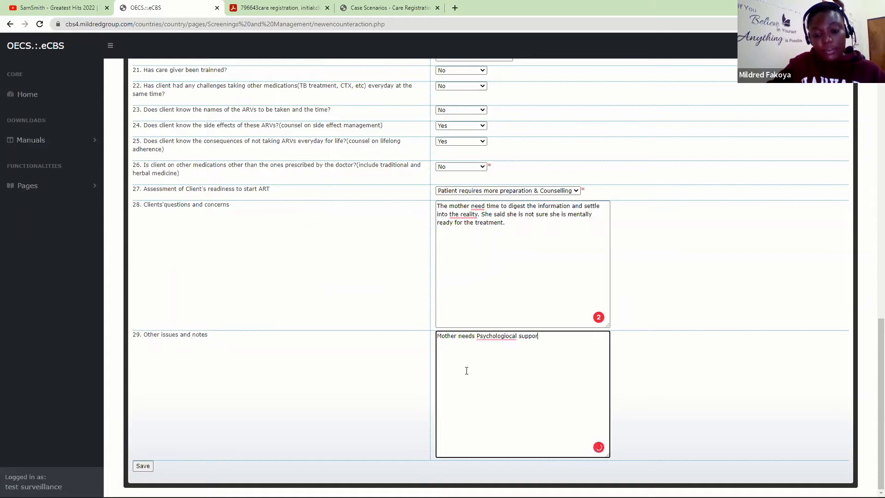
type("t as she ")
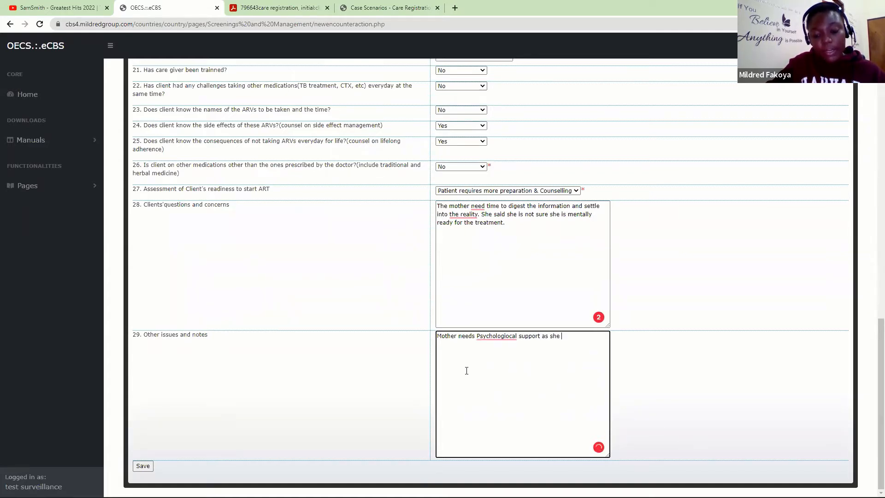
type("looks anxio")
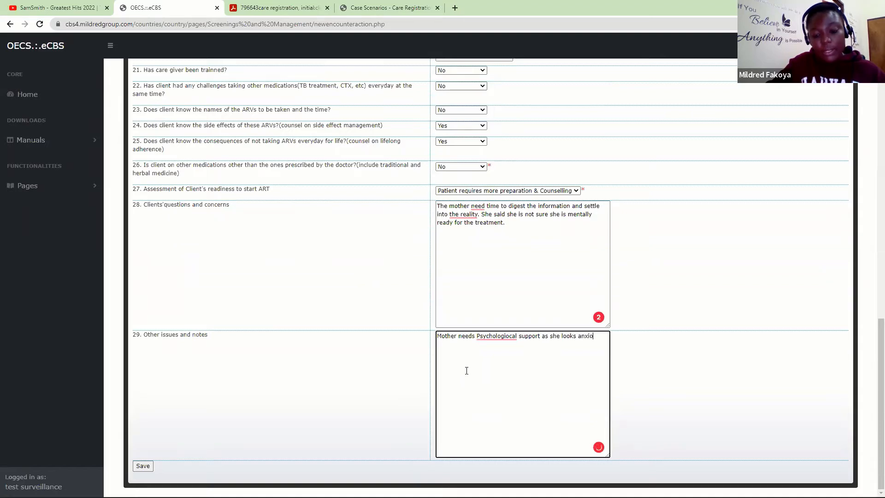
type("us and depressed.")
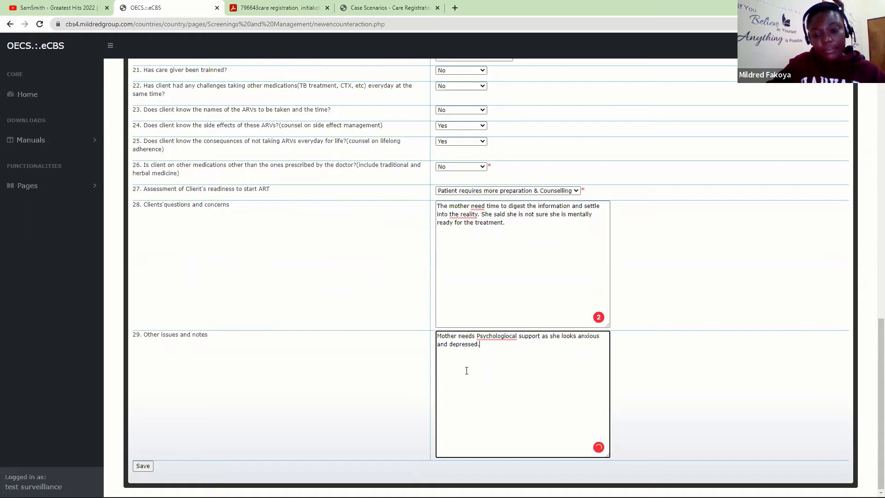
left_click(453, 341)
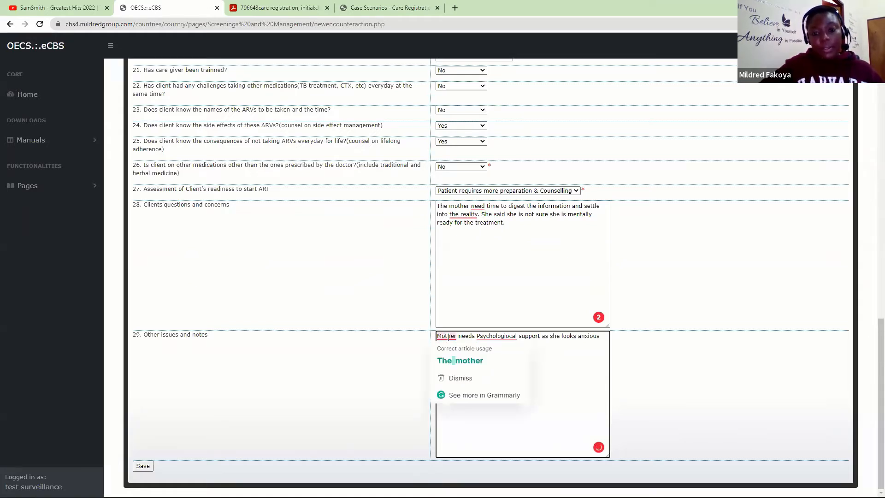
left_click(453, 359)
left_click(515, 343)
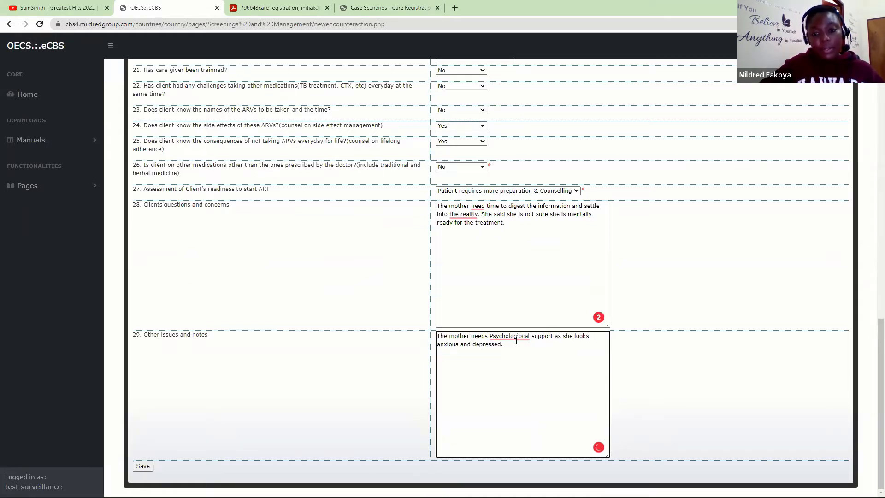
left_click(525, 344)
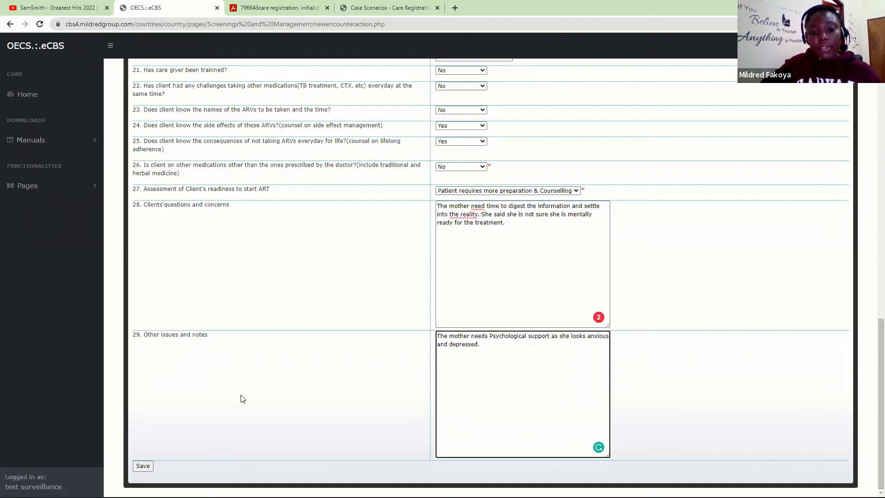
- Save the pretreatment counselling form and acknowledge both confirmation alerts
left_click(143, 466)
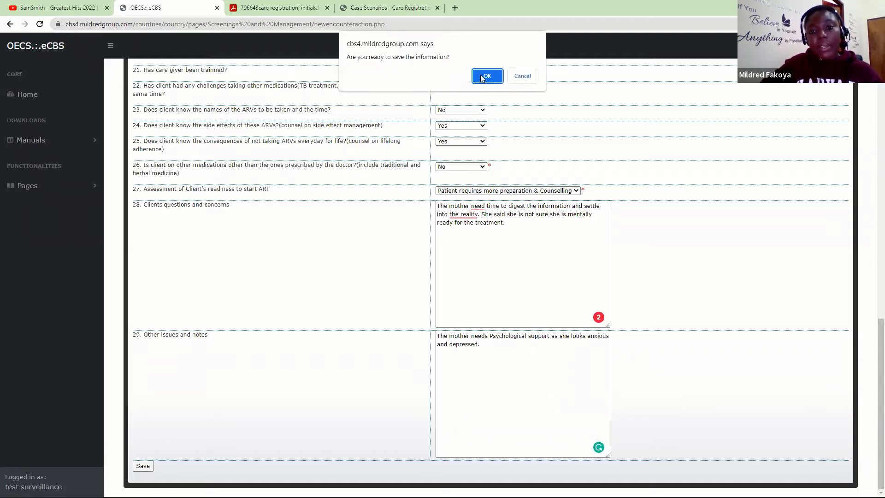
left_click(482, 78)
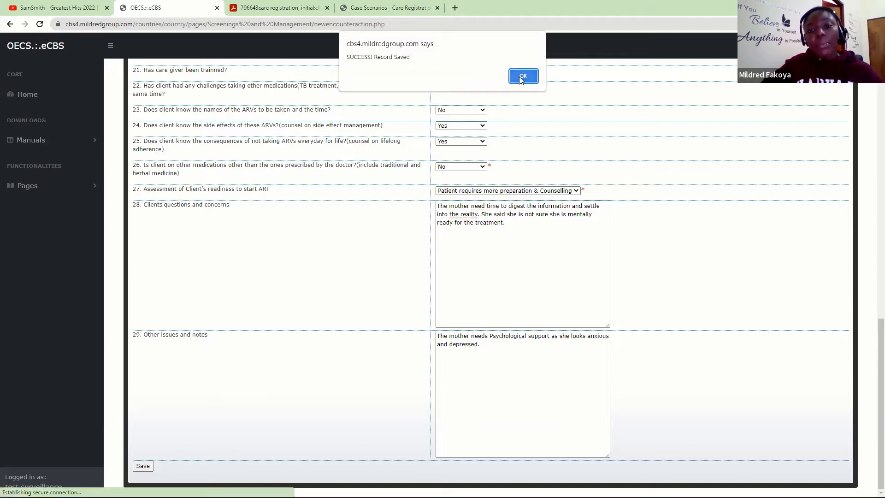
left_click(519, 76)
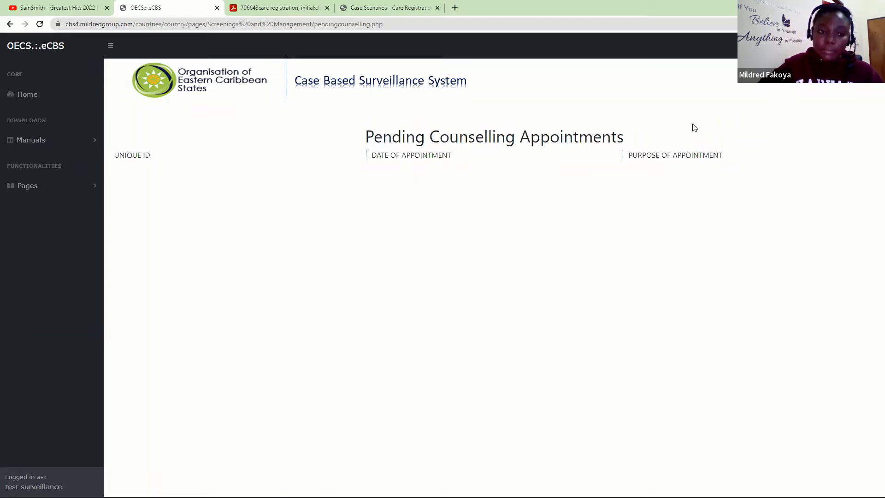
- Refer the client by unique ID for an Adherence Strategy Workplan counselling appointment and confirm
left_click(87, 186)
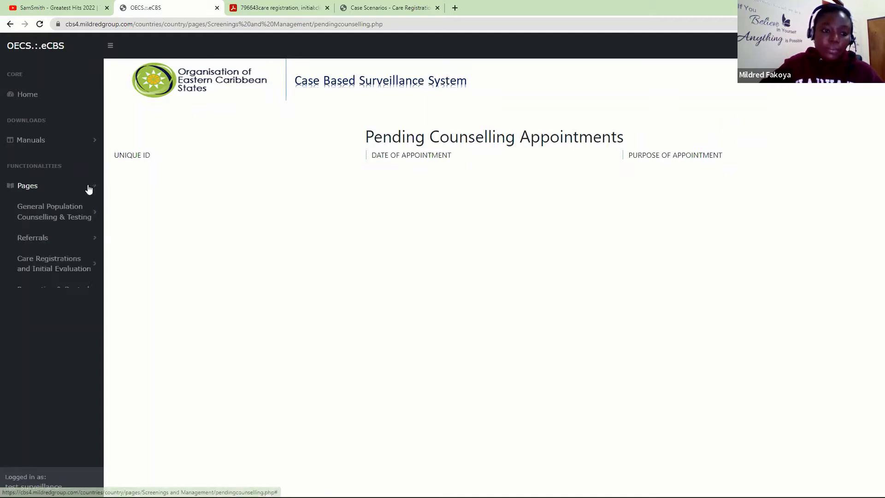
scroll(103, 217, "down", 1)
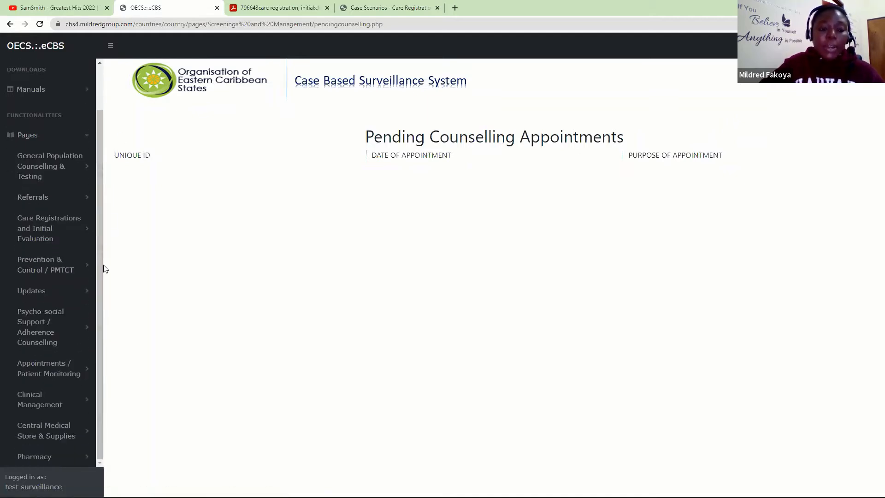
left_click(82, 328)
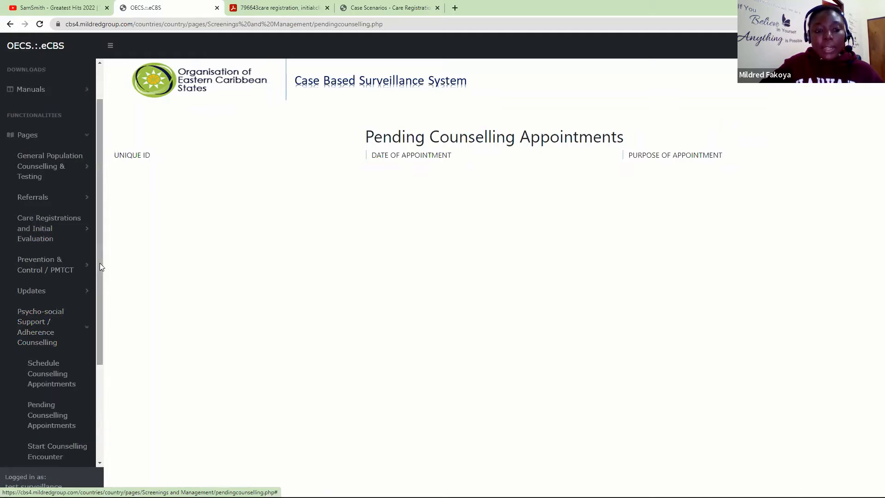
left_click_drag(100, 264, 98, 369)
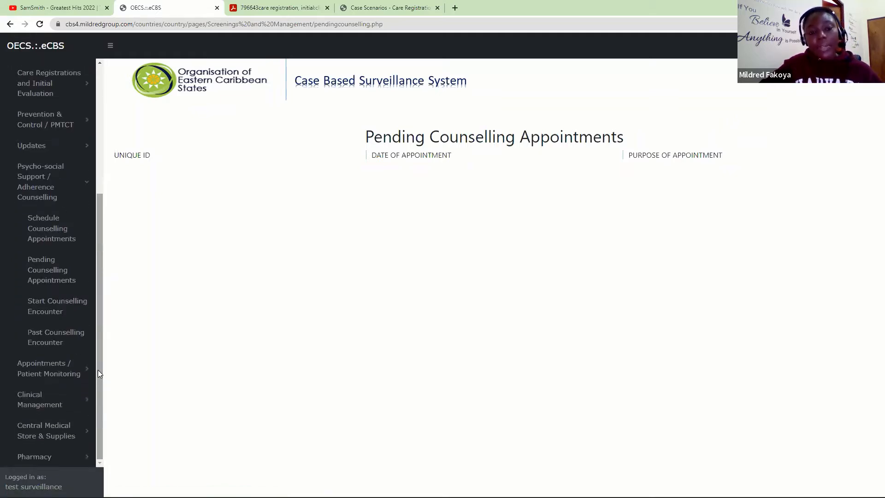
left_click(39, 240)
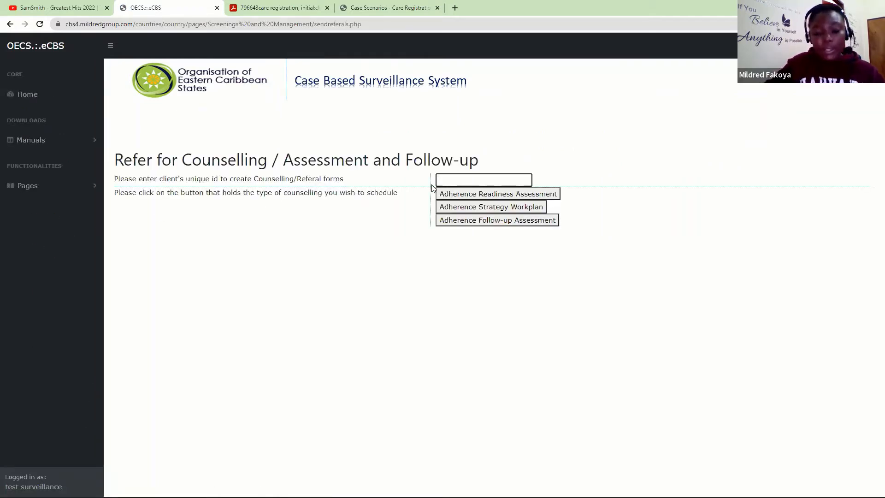
type("g123")
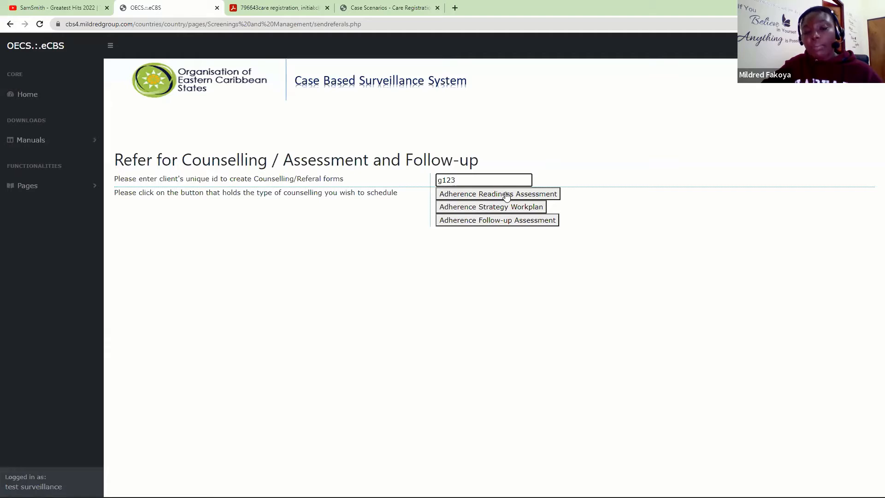
left_click(462, 211)
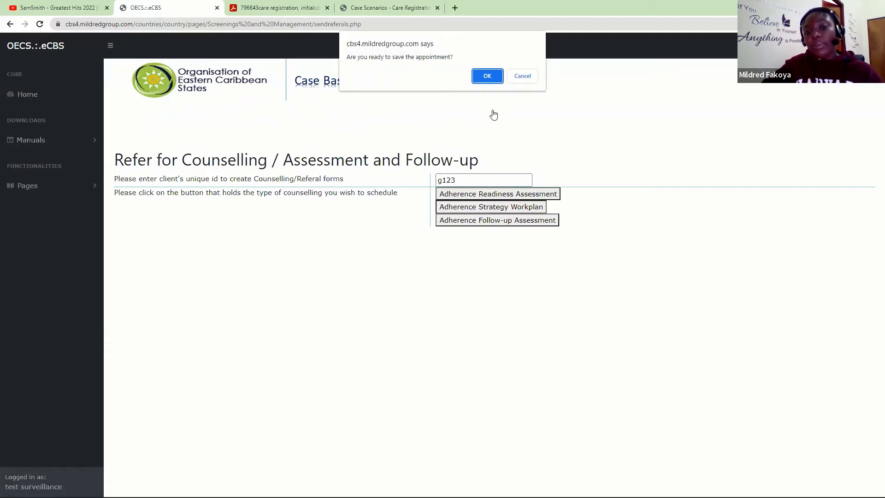
left_click(487, 78)
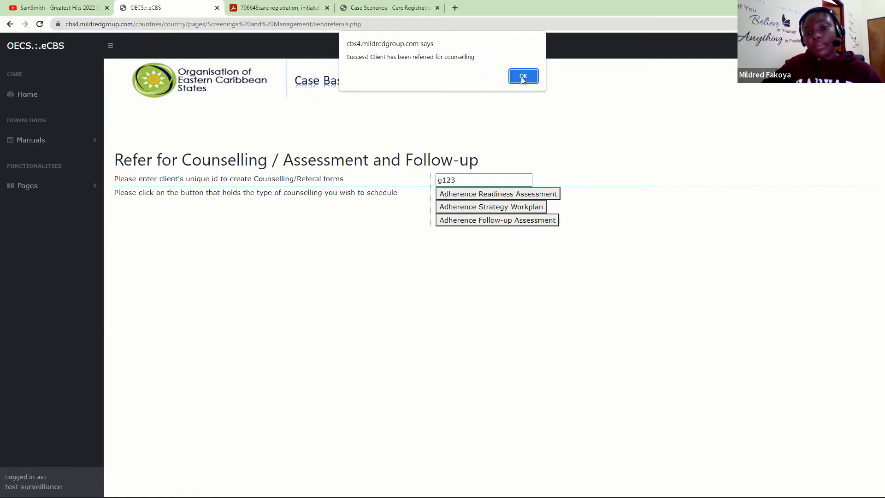
left_click(523, 77)
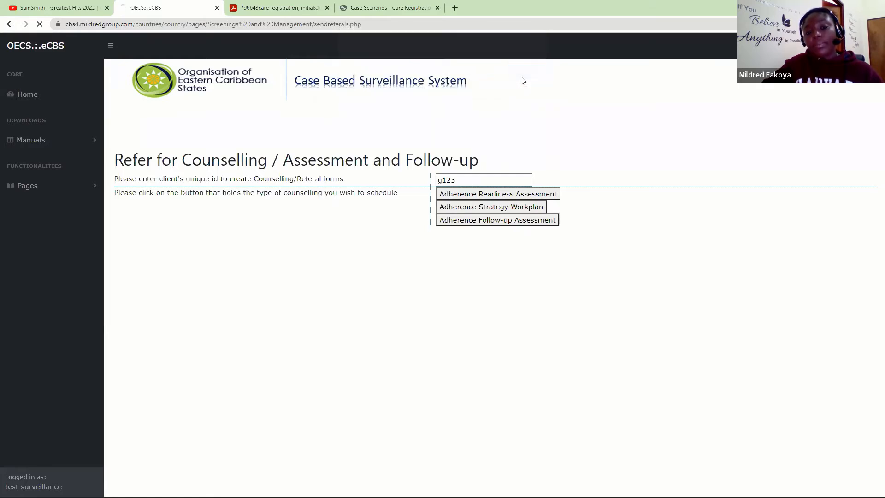
- Load today's counselling encounter form for the client from Start Counselling Encounter using their unique ID
left_click(60, 186)
scroll(100, 200, "down", 2)
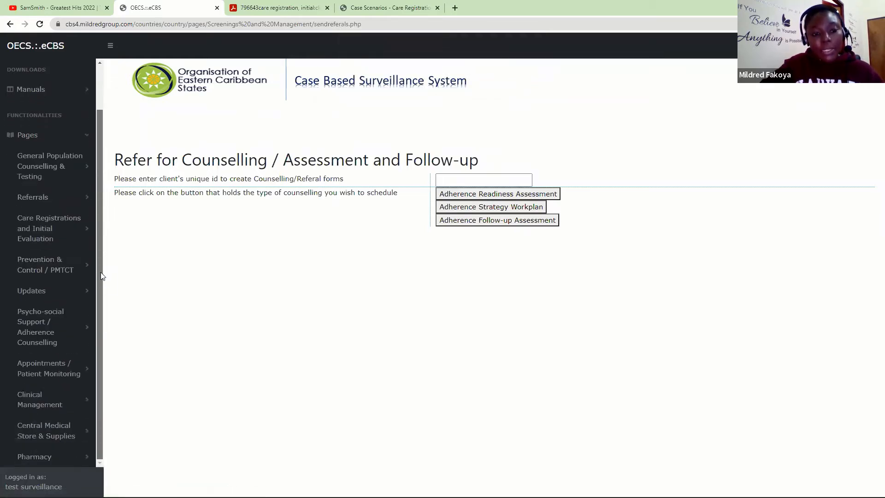
left_click(64, 325)
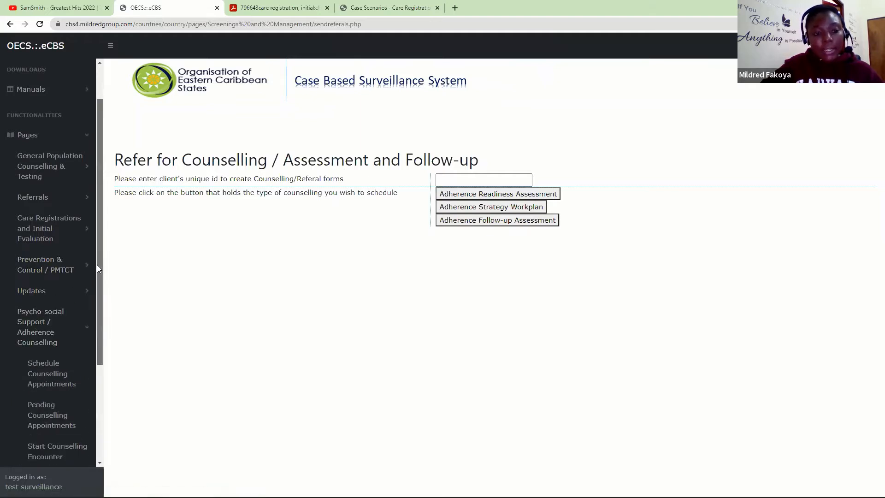
left_click_drag(96, 264, 96, 331)
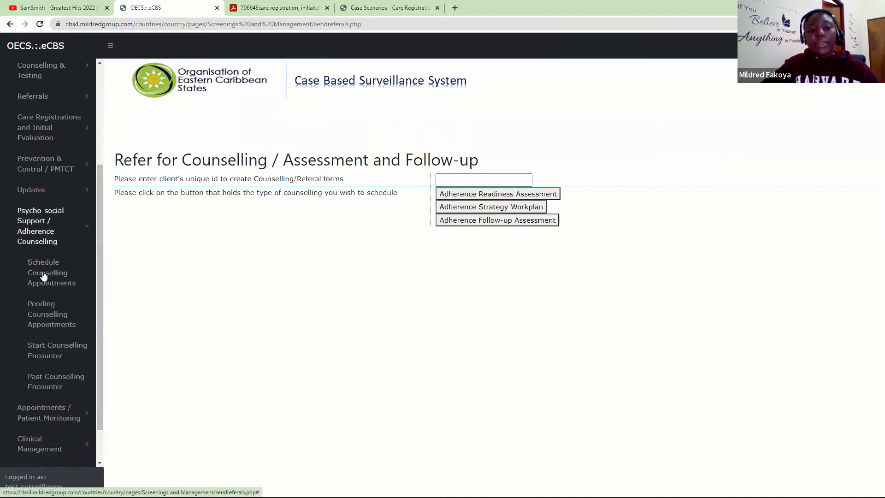
left_click(52, 350)
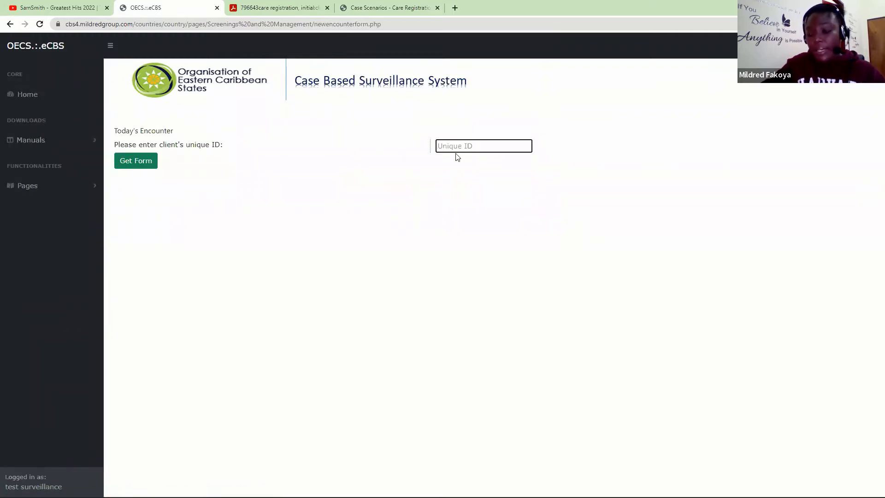
type("••••")
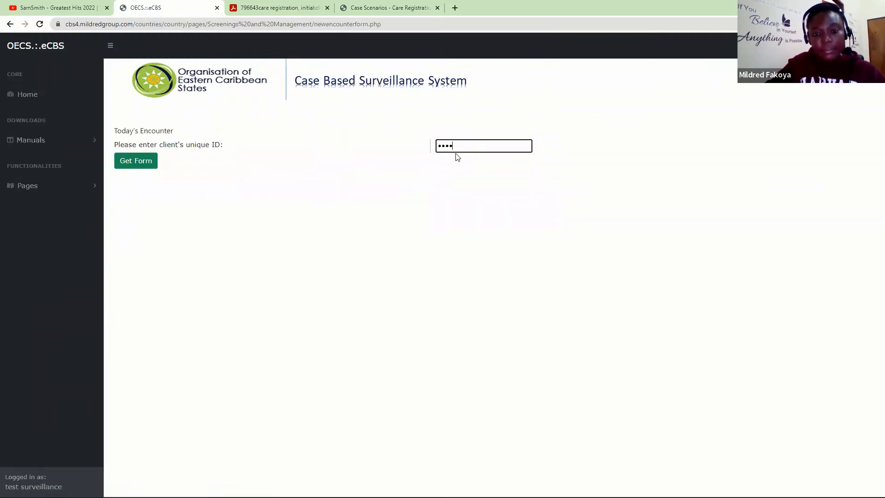
left_click(149, 169)
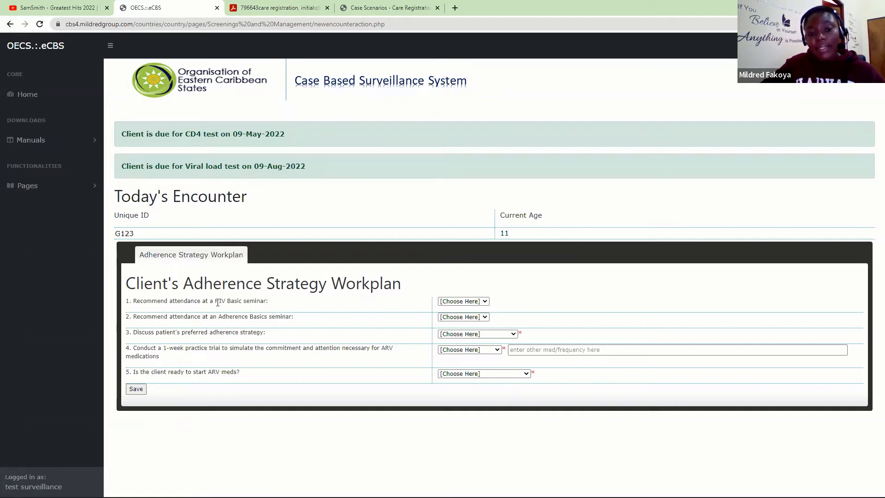
- Set the HIV Basic and Adherence Basics seminars to None and preferred strategy to Self Managed Adherence
left_click(453, 301)
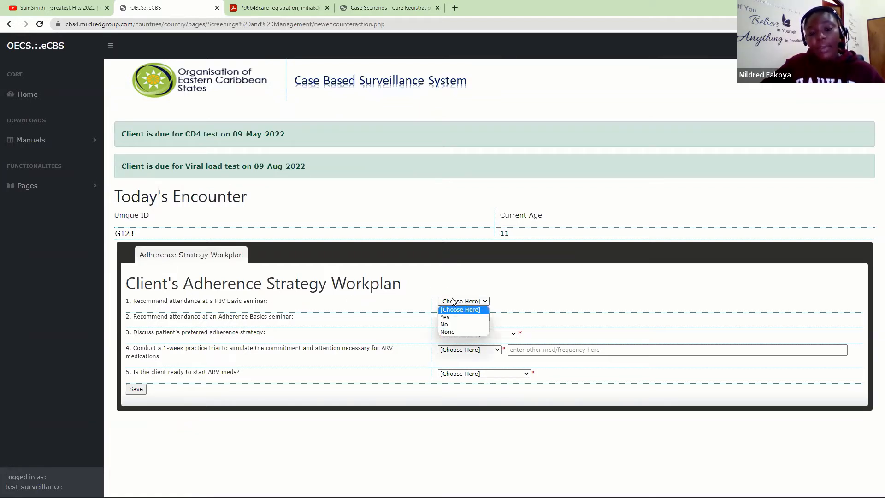
left_click(446, 331)
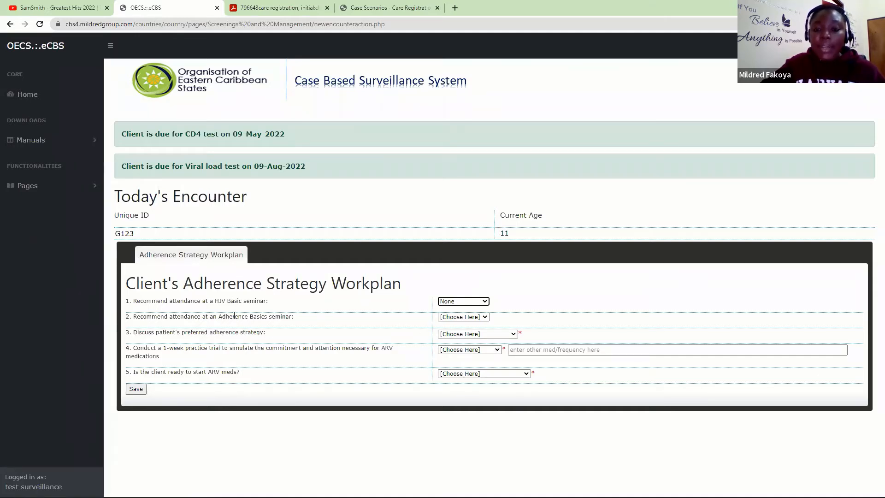
left_click(459, 317)
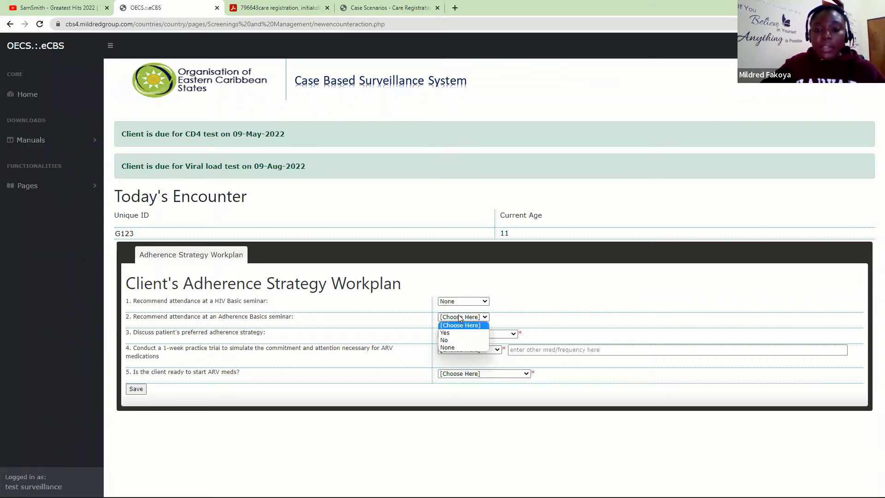
left_click(446, 348)
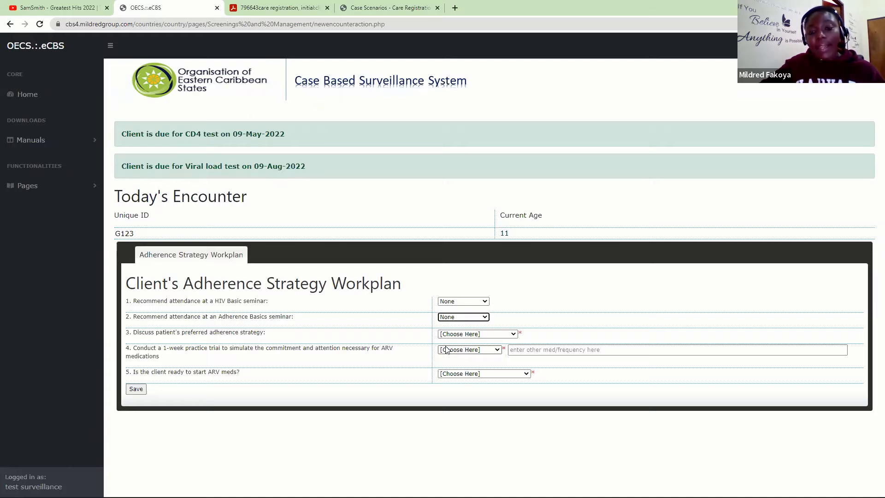
left_click(476, 333)
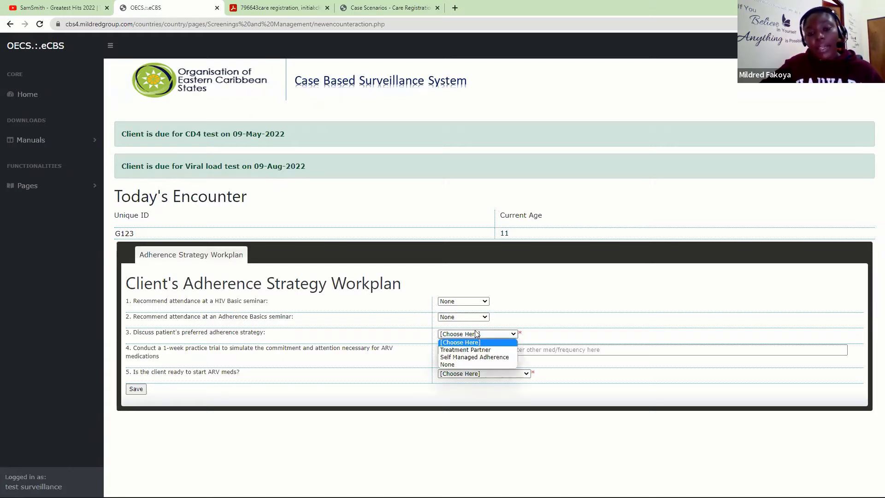
left_click(465, 358)
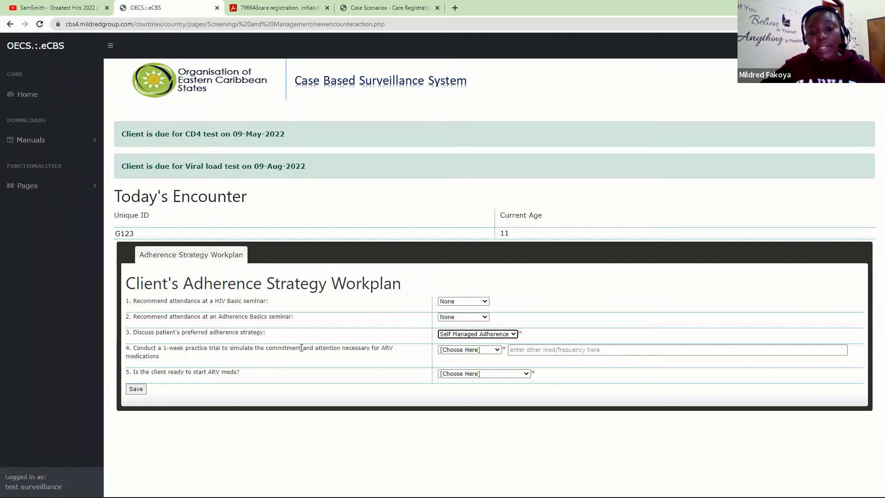
left_click(468, 350)
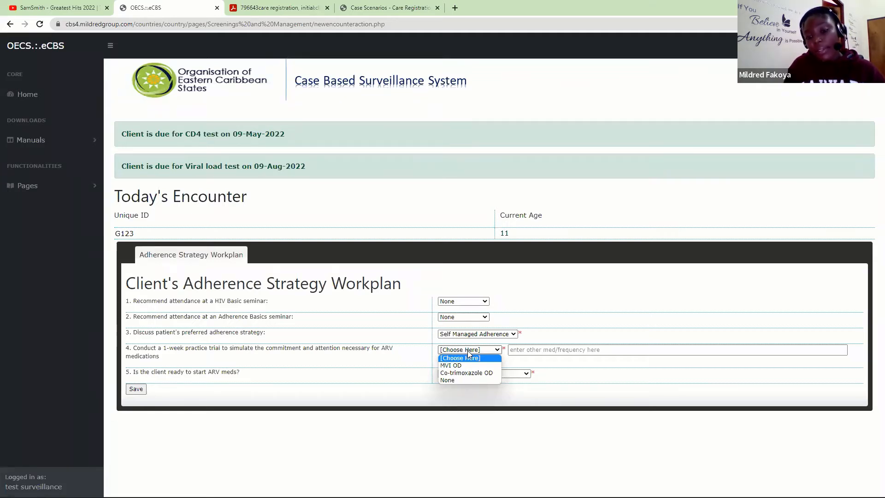
- Set the practice-trial medication to None and enter Vitamin C as the other medication
left_click(454, 380)
left_click(548, 351)
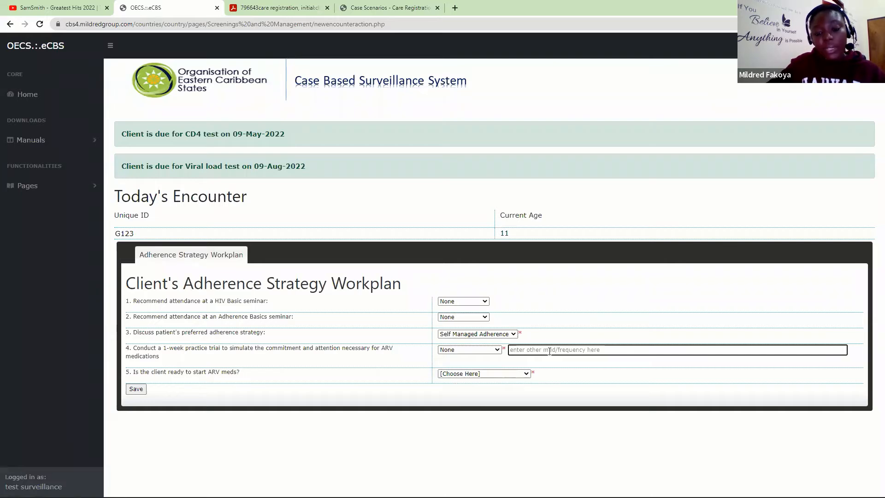
type("Calcium")
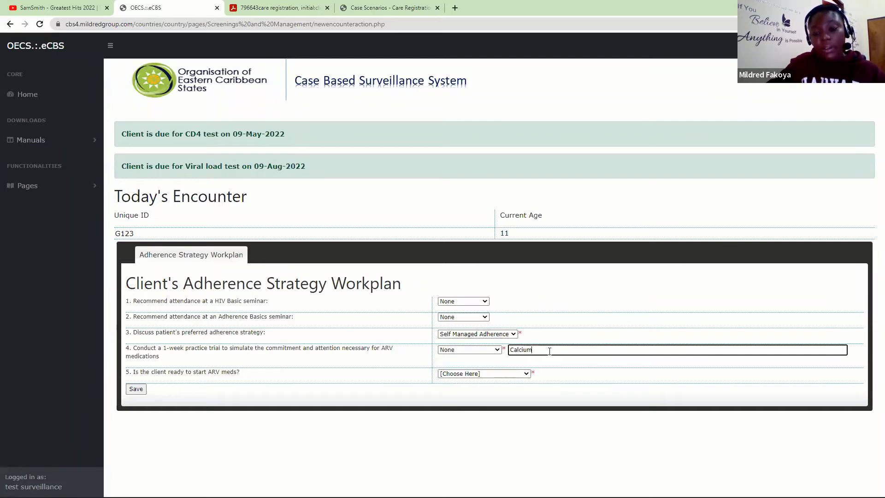
key("BackSpace")
key("BackSpace")
key("BackSpace")
key("BackSpace")
key("BackSpace")
key("BackSpace")
key("BackSpace")
type("Vitamin")
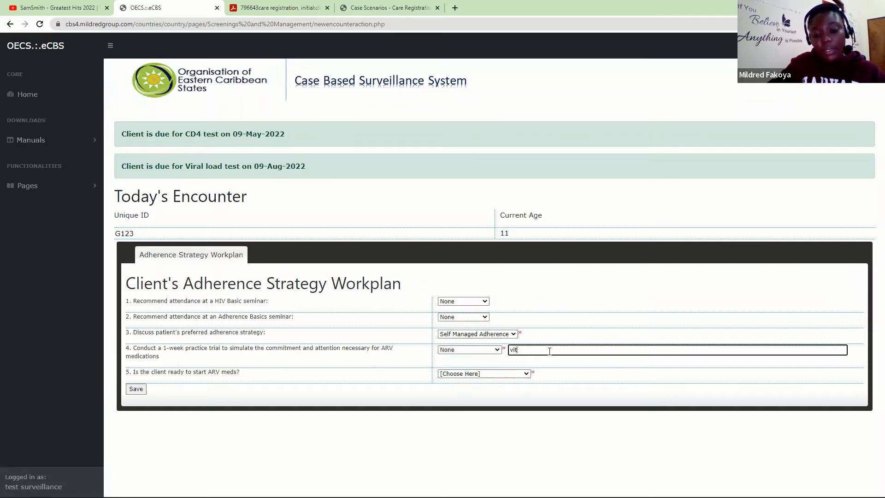
type(" C")
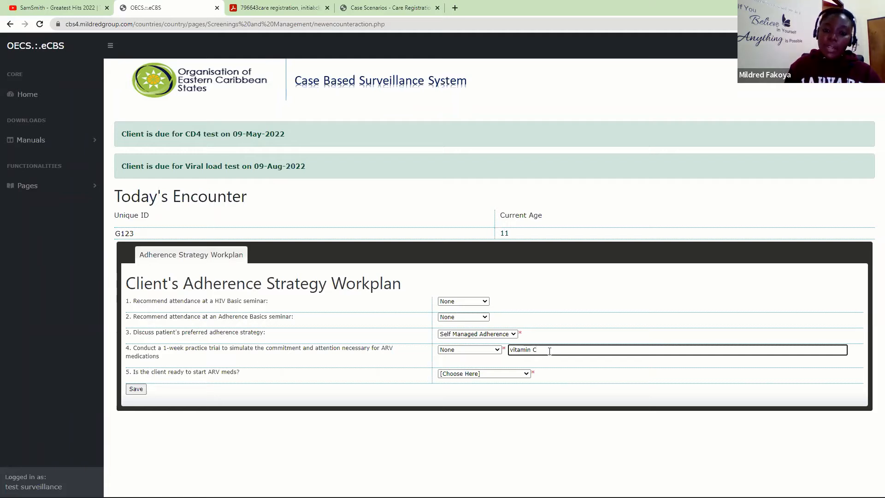
- Mark ARV readiness as No, re-assess later, and save the workplan, confirming both alerts
left_click(501, 374)
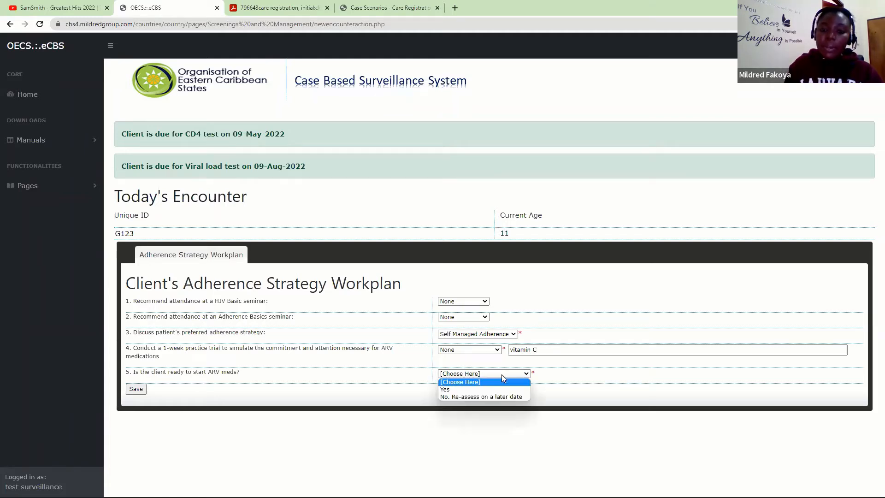
left_click(482, 397)
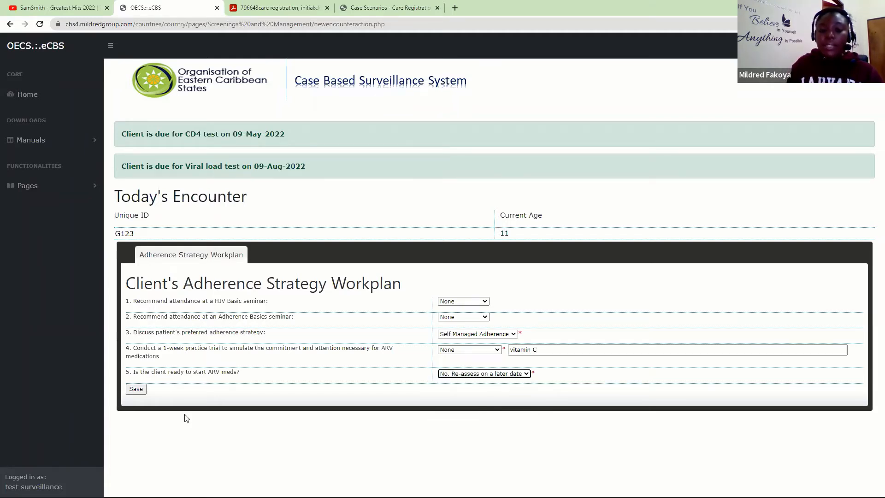
left_click(136, 390)
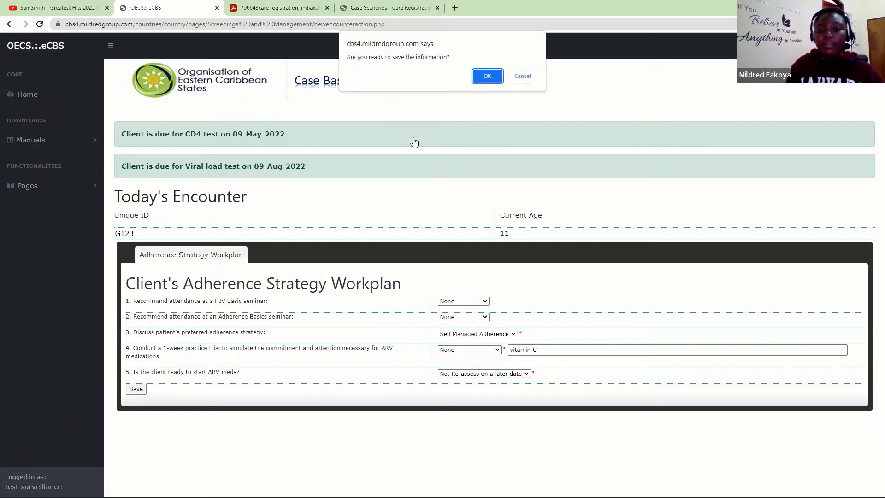
left_click(487, 76)
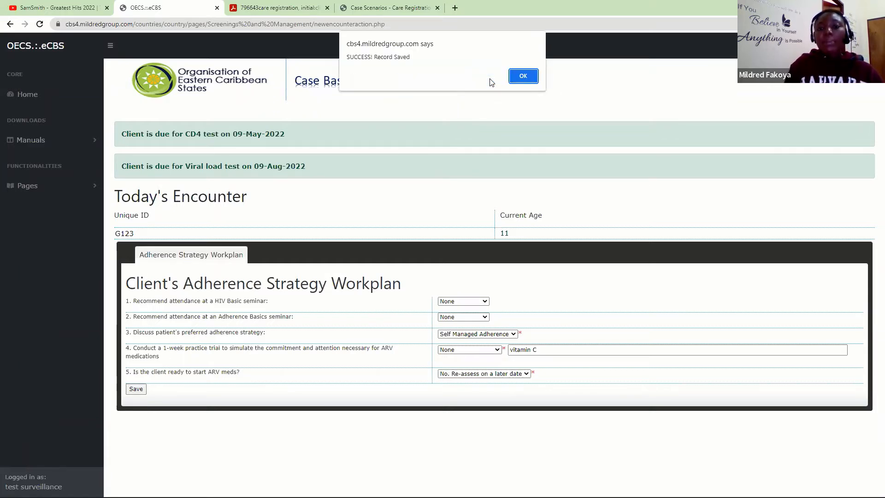
left_click(523, 77)
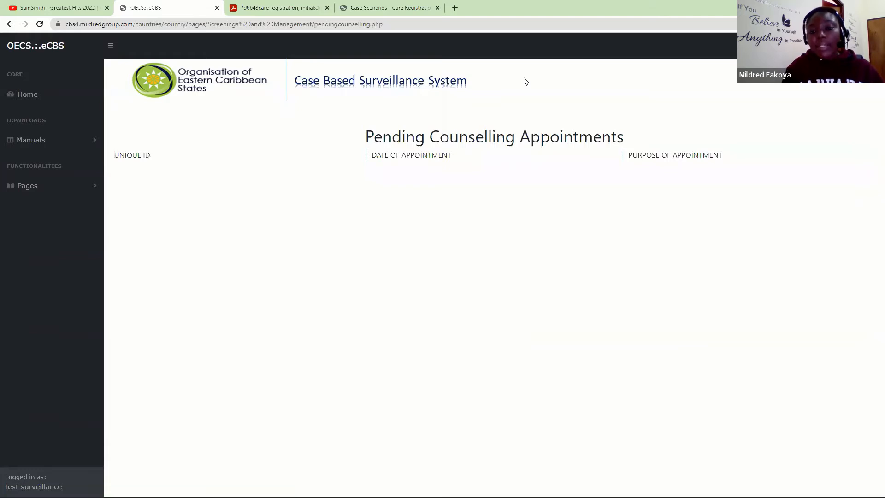
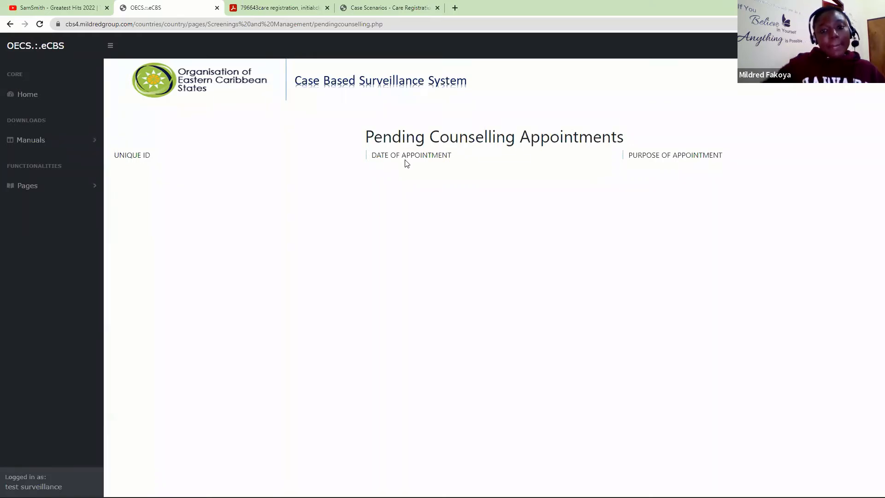
- Expand Pages > Care Registrations and Initial Evaluation and open View HIV Care Referrals
left_click(78, 189)
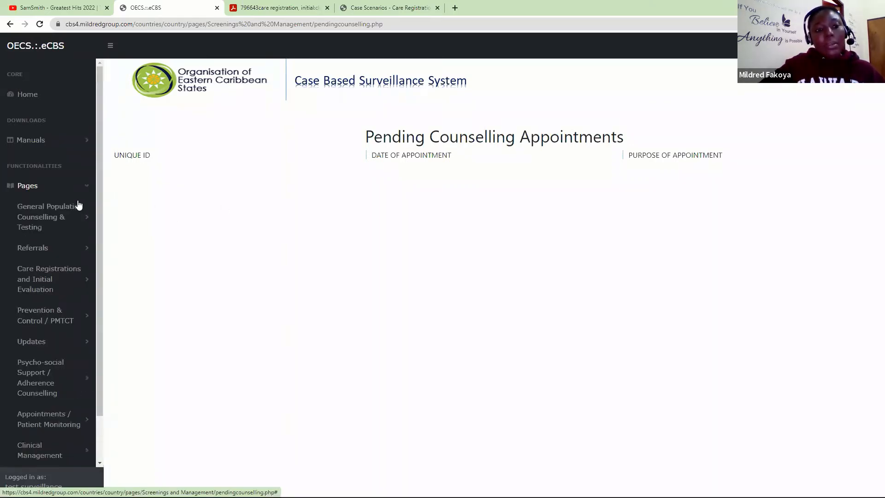
left_click_drag(100, 220, 94, 322)
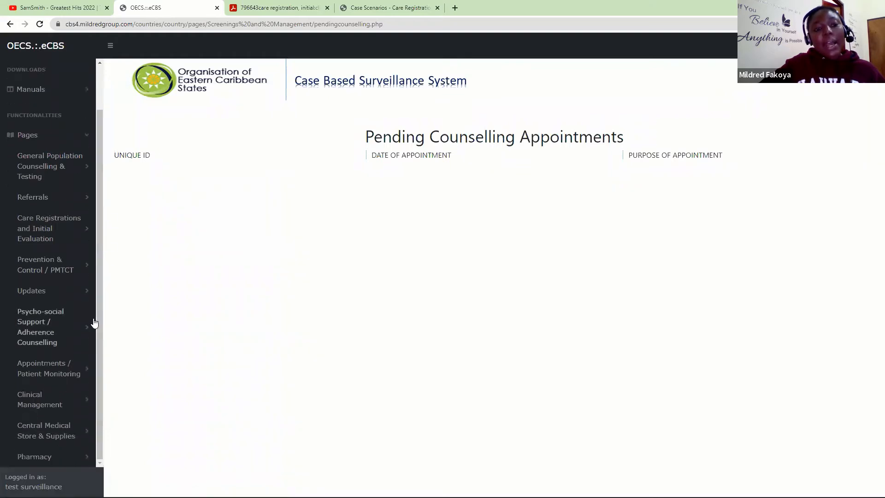
left_click(40, 235)
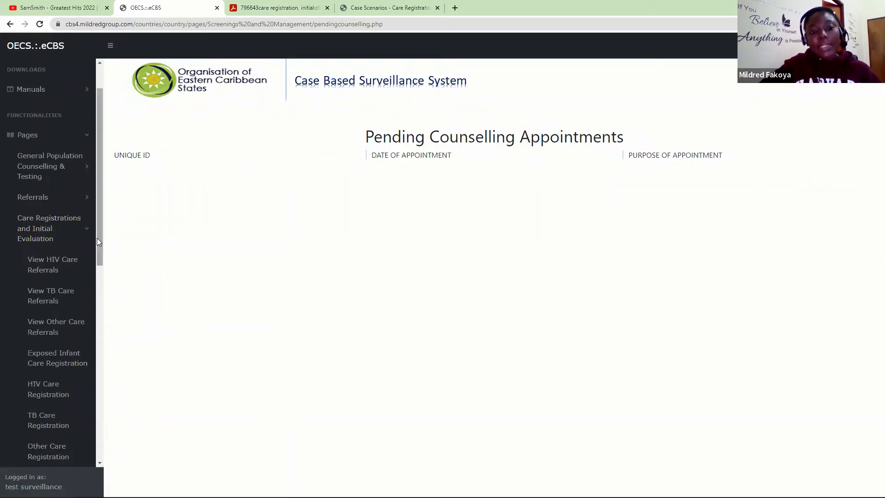
left_click_drag(97, 237, 99, 269)
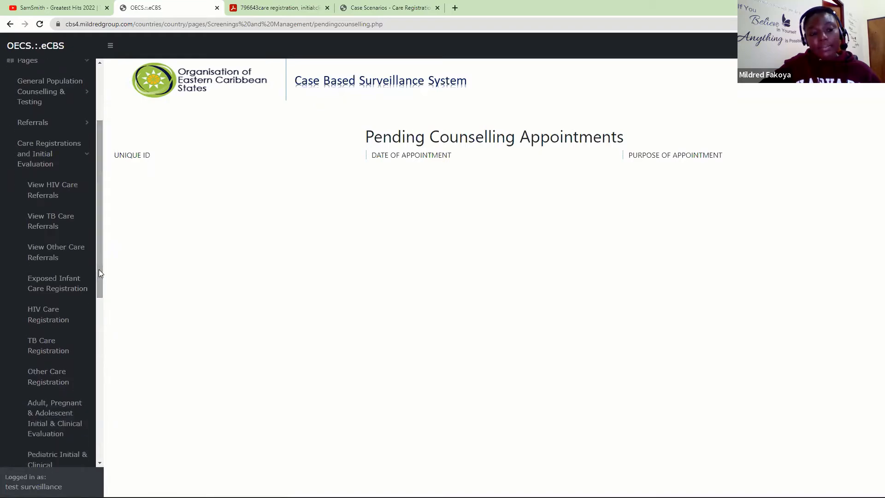
left_click(42, 194)
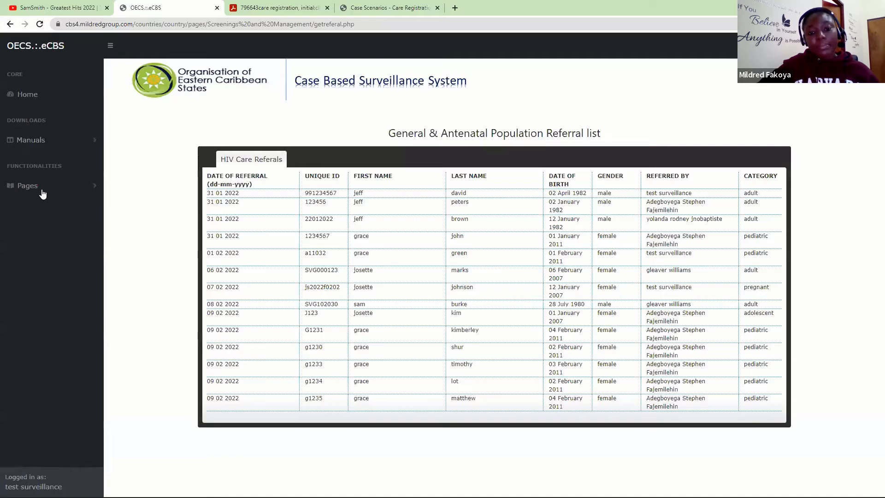
- Check Case 2 in the Case Scenarios PDF, then copy the adolescent client's 09 02 2022 referral ID
left_click(389, 8)
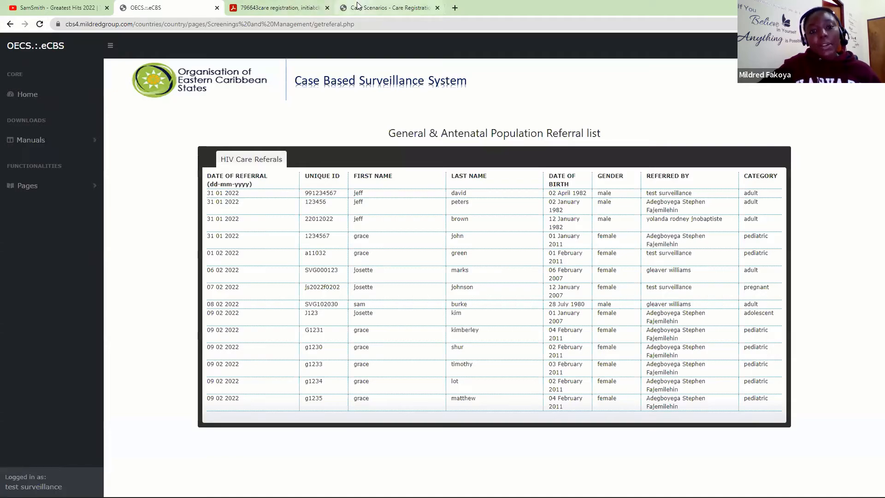
scroll(872, 210, "down", 3)
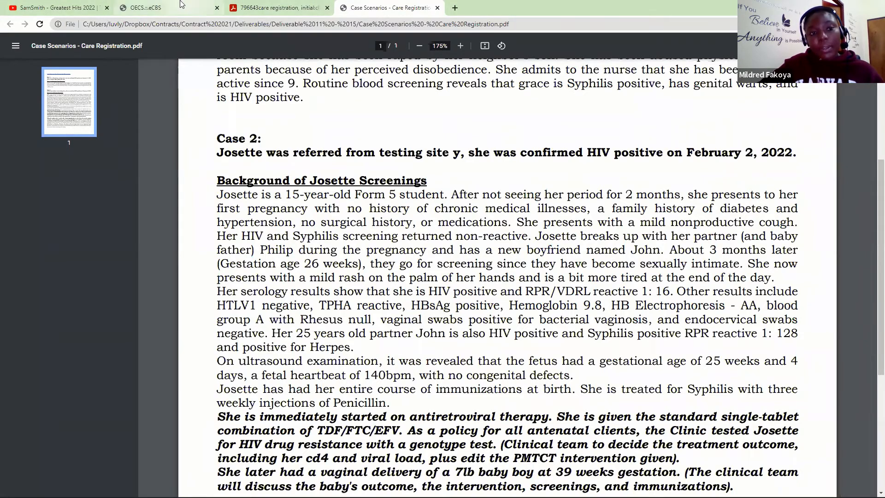
left_click(166, 8)
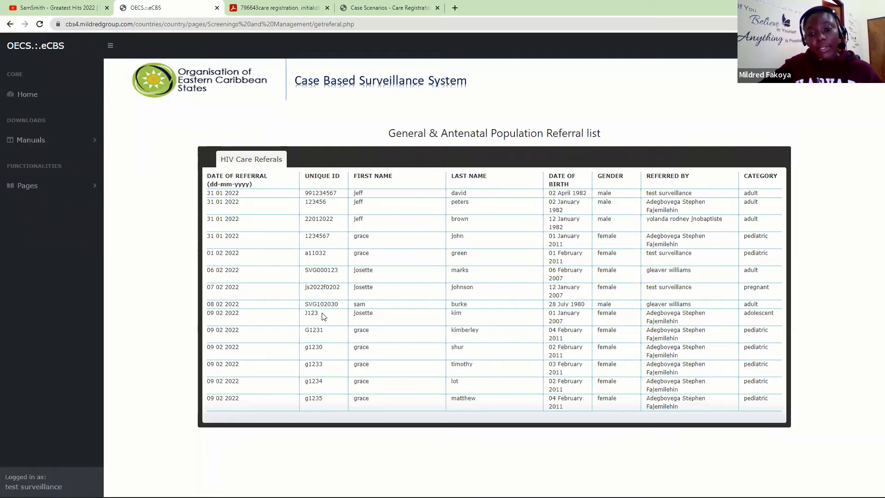
left_click_drag(323, 316, 303, 319)
key("ctrl+c")
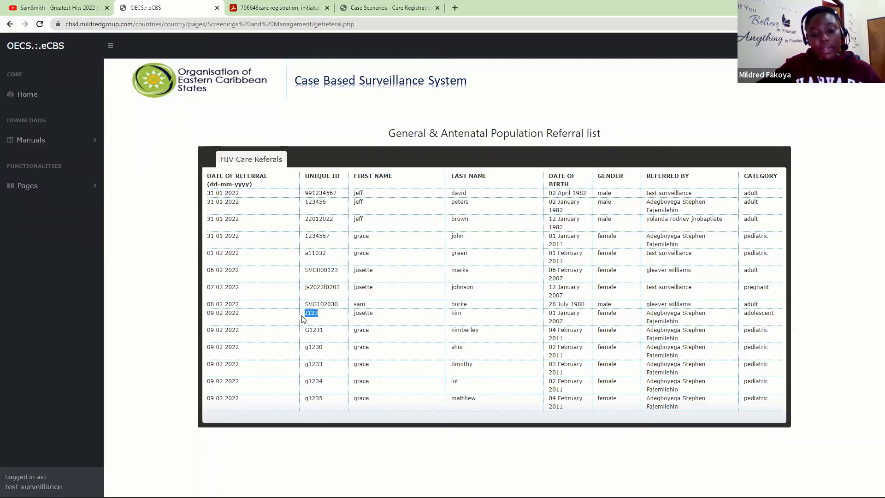
- Expand Pages to show the Care Registrations and Initial Evaluation entries
left_click(91, 184)
scroll(98, 194, "down", 1)
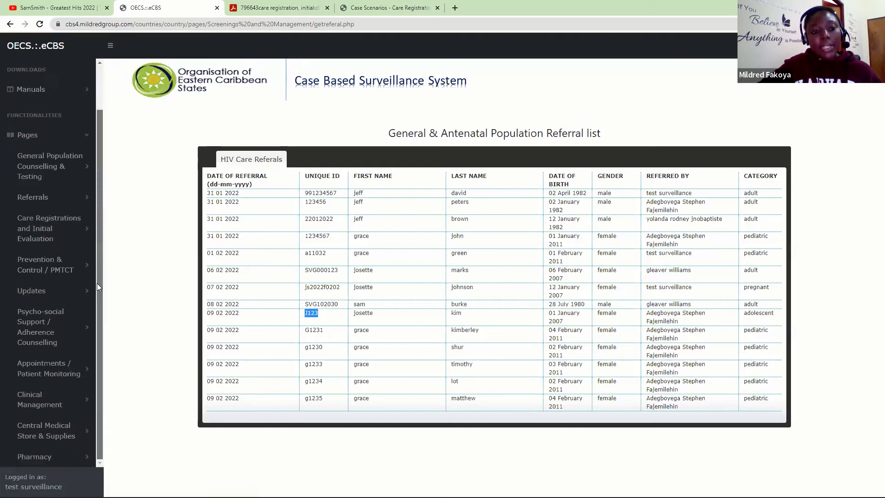
left_click(56, 237)
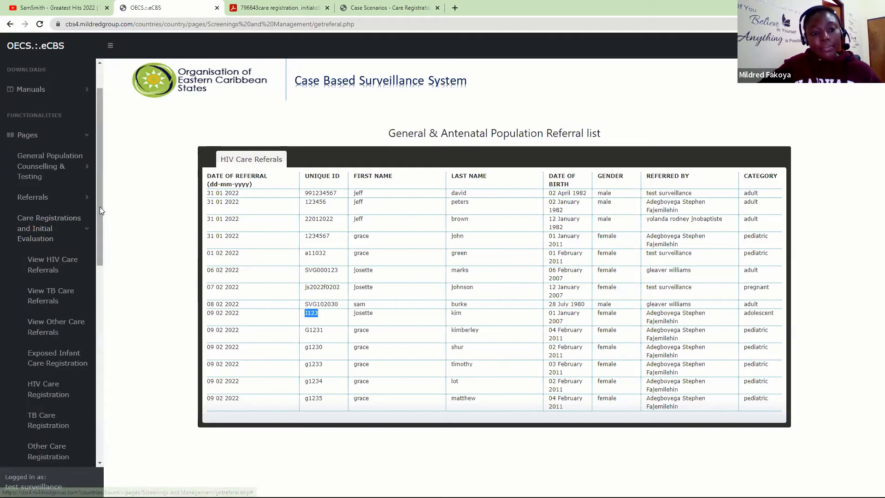
left_click_drag(100, 207, 97, 301)
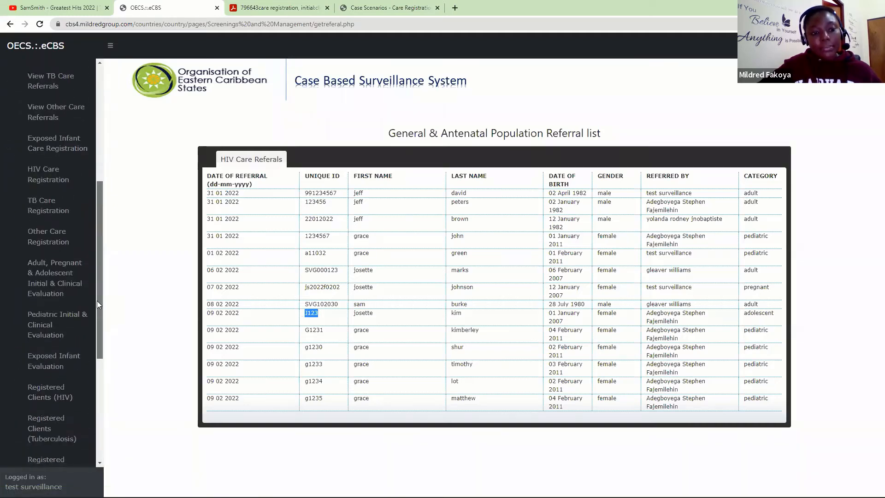
- Load the HIV care registration form for the pasted ID and set the record date to 9 February 2022
left_click(33, 174)
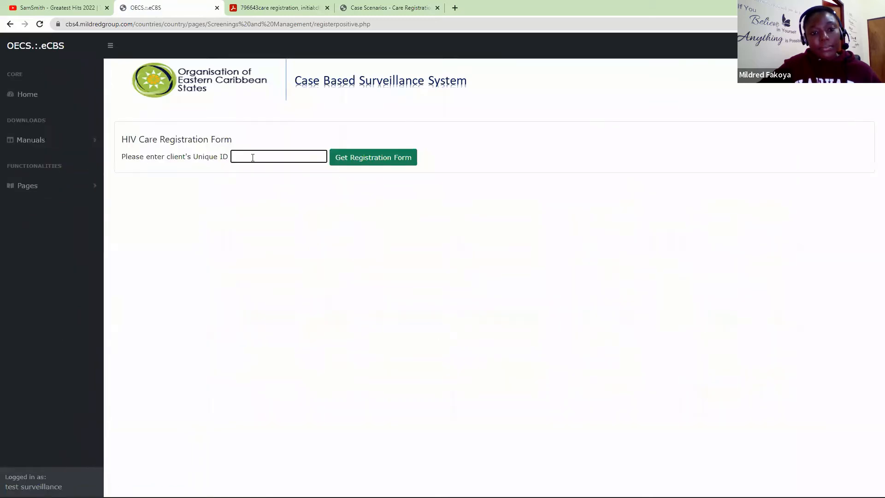
key("ctrl+v")
left_click(380, 157)
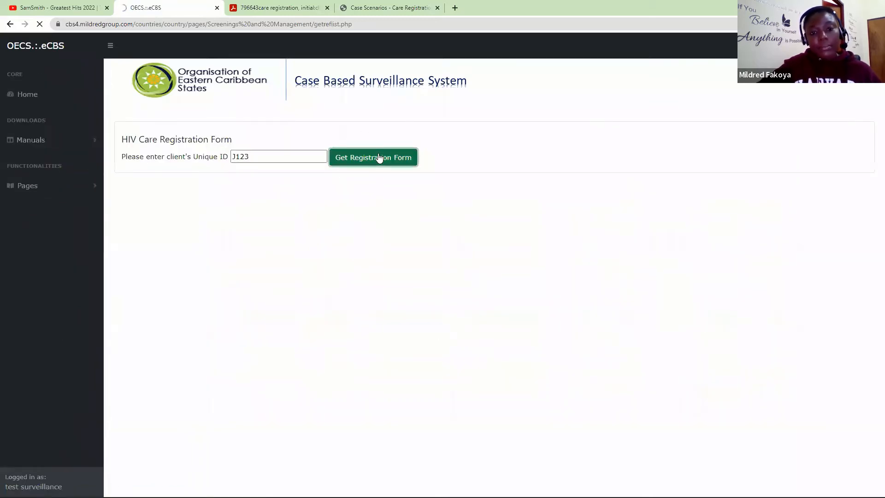
left_click(490, 190)
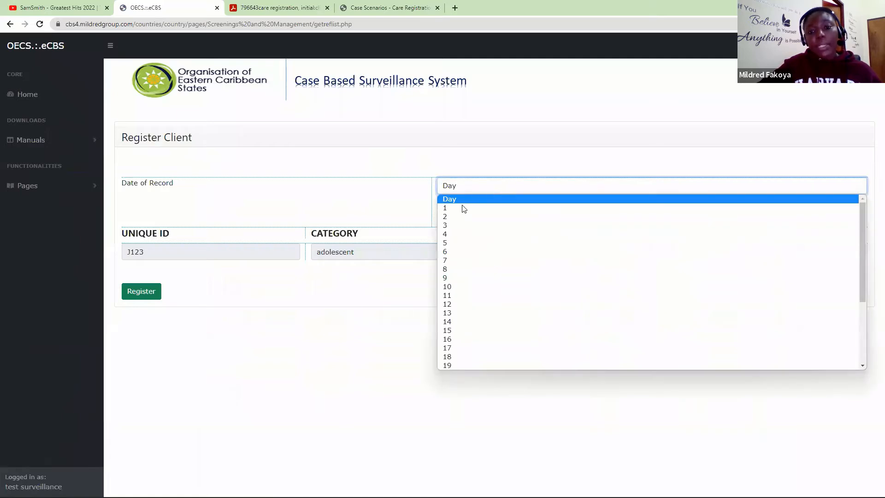
left_click(452, 272)
left_click(470, 201)
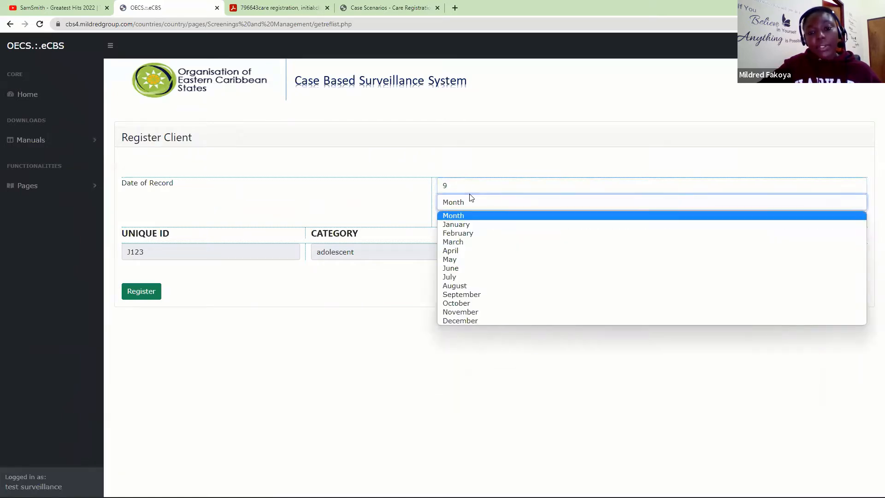
left_click(457, 230)
left_click(462, 220)
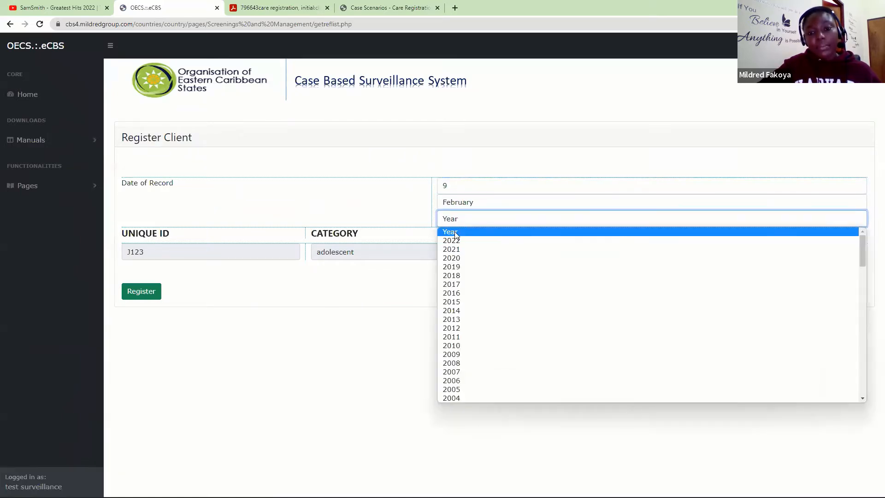
left_click(455, 232)
- Register the adolescent client, acknowledge the success message, and check the case scenarios document
left_click(134, 297)
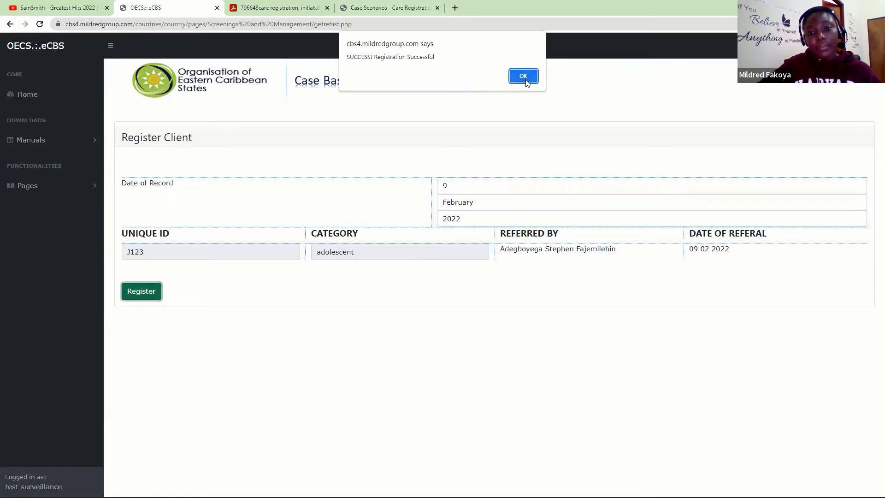
left_click(523, 76)
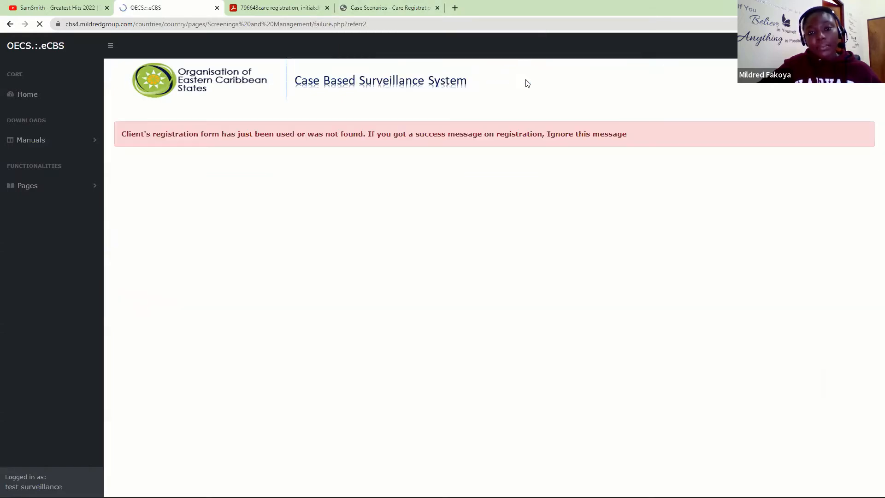
left_click(357, 7)
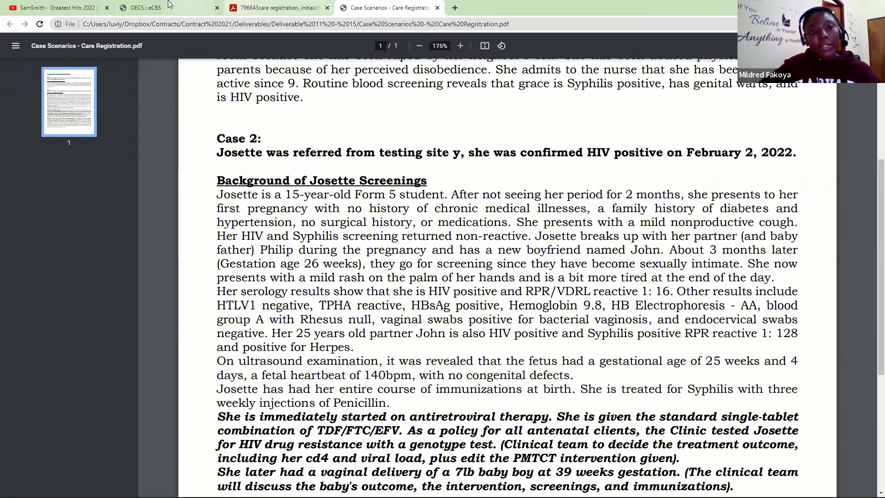
left_click(146, 8)
- Load the adult initial clinical evaluation form for the client's unique ID, then reload to show her details
left_click(41, 188)
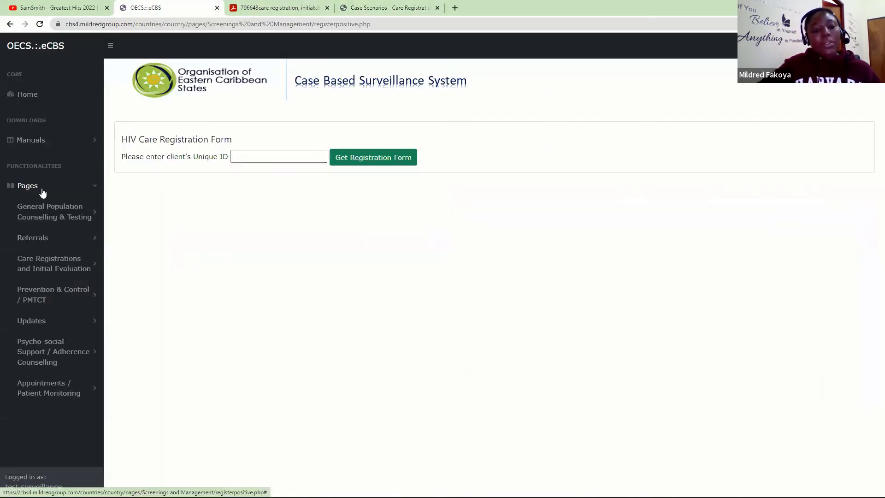
scroll(98, 207, "down", 1)
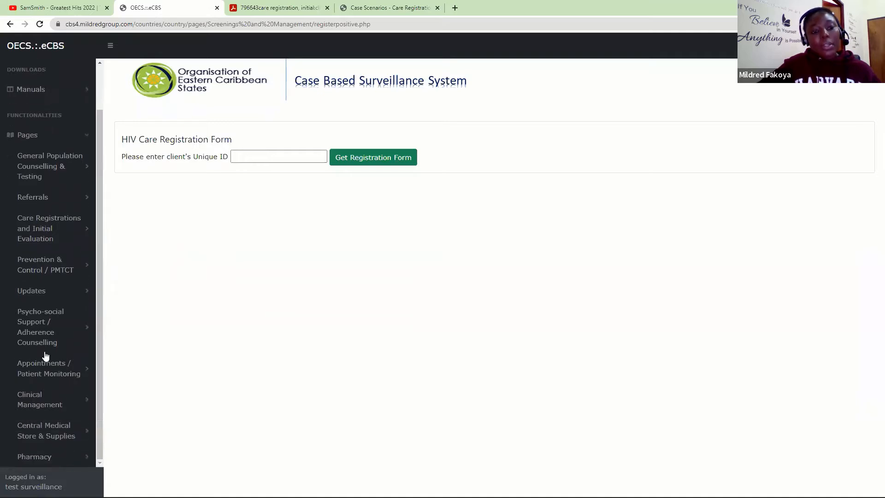
left_click(44, 222)
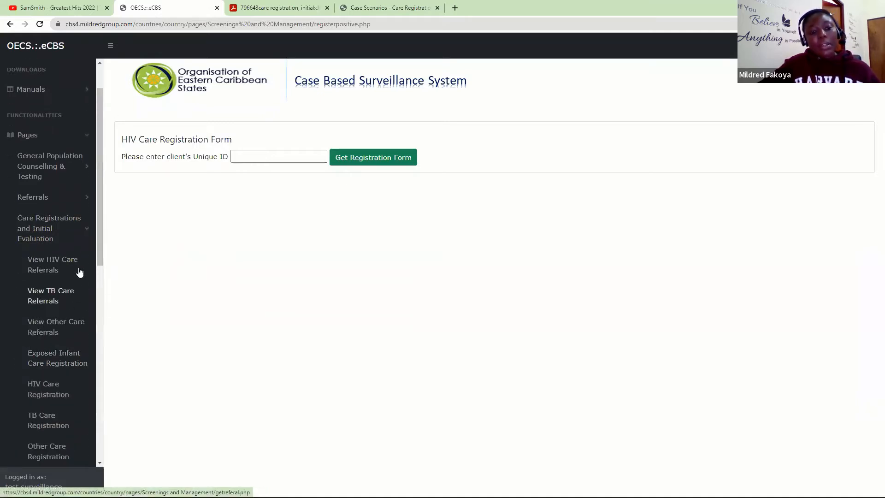
left_click_drag(99, 236, 100, 328)
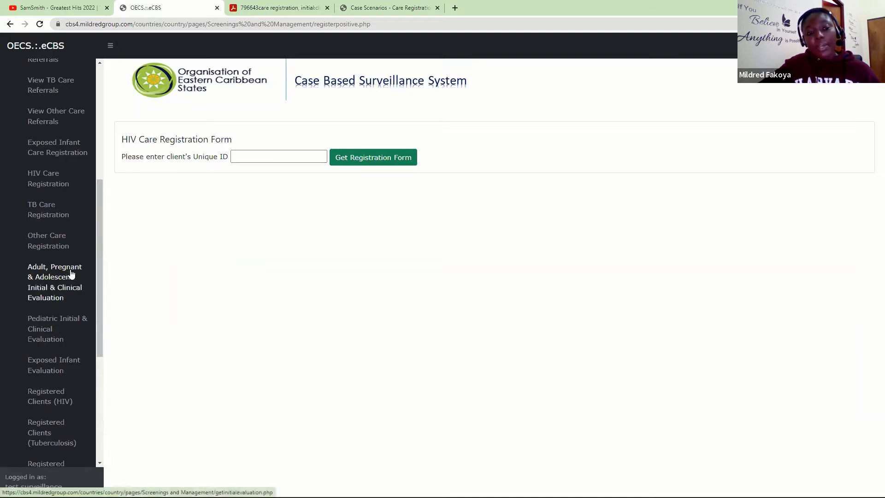
left_click(59, 293)
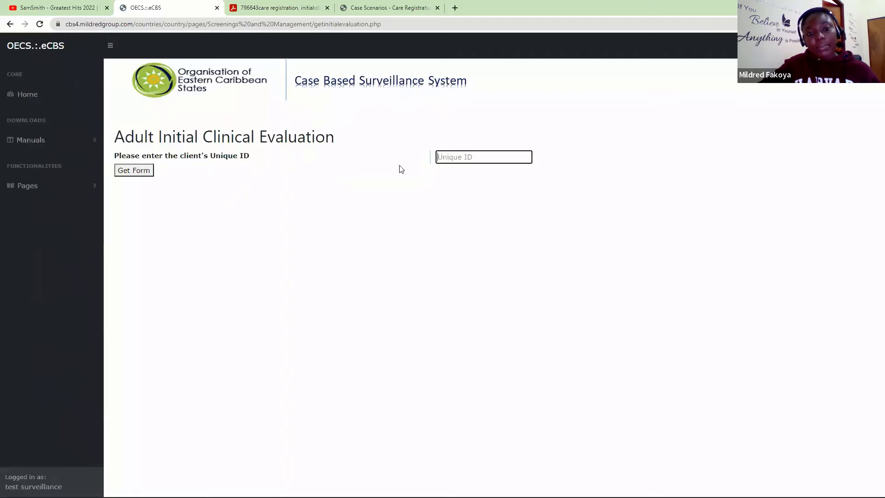
type("123")
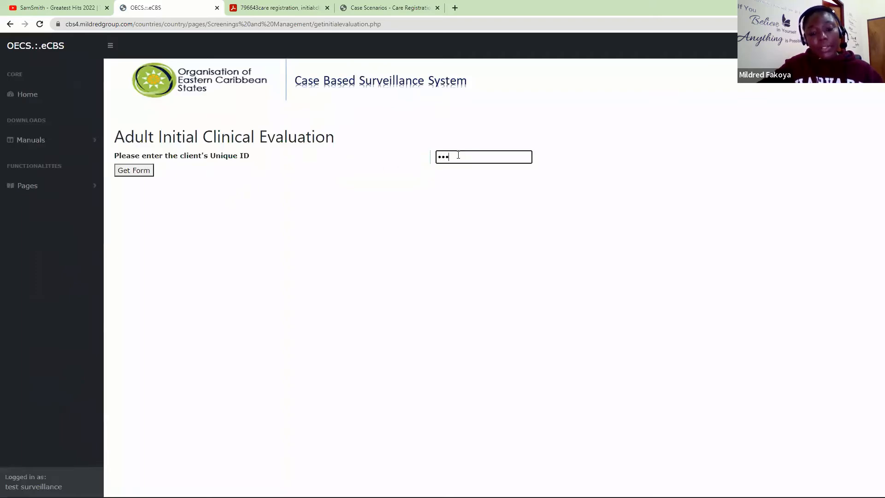
left_click(138, 174)
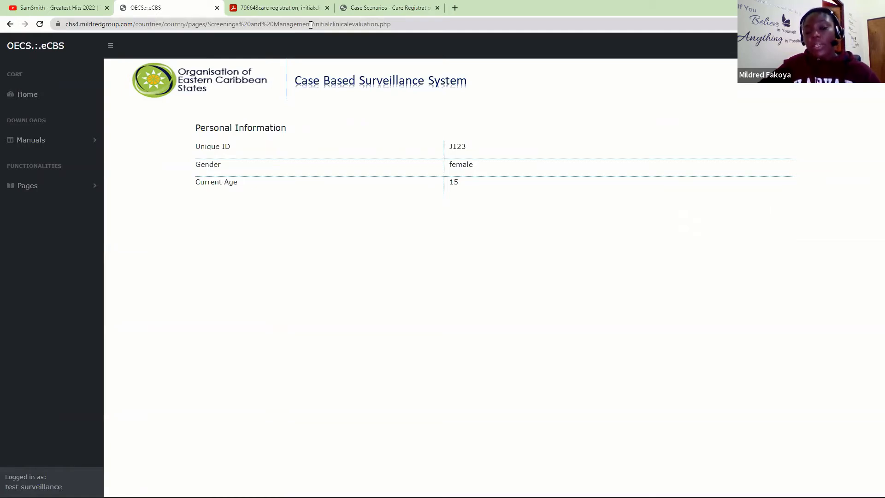
left_click(41, 27)
left_click(474, 94)
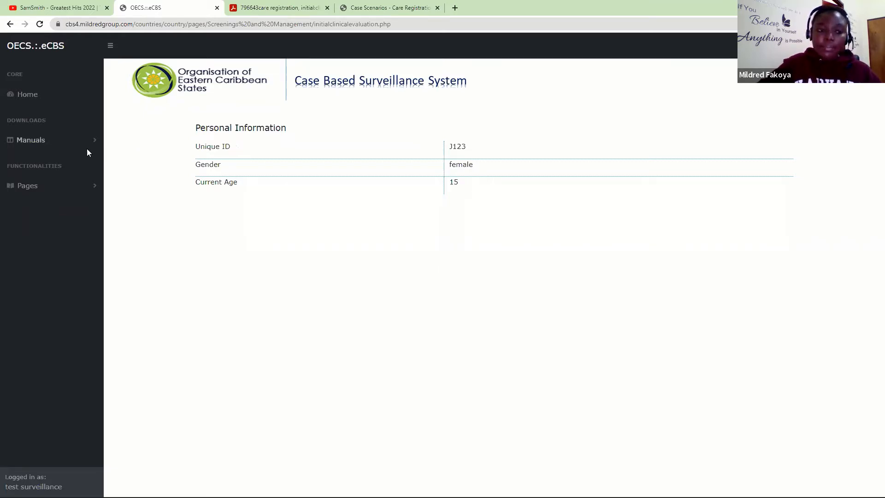
- Return to the HIV care referrals list and select the adult client's 08 02 2022 referral ID
left_click(52, 189)
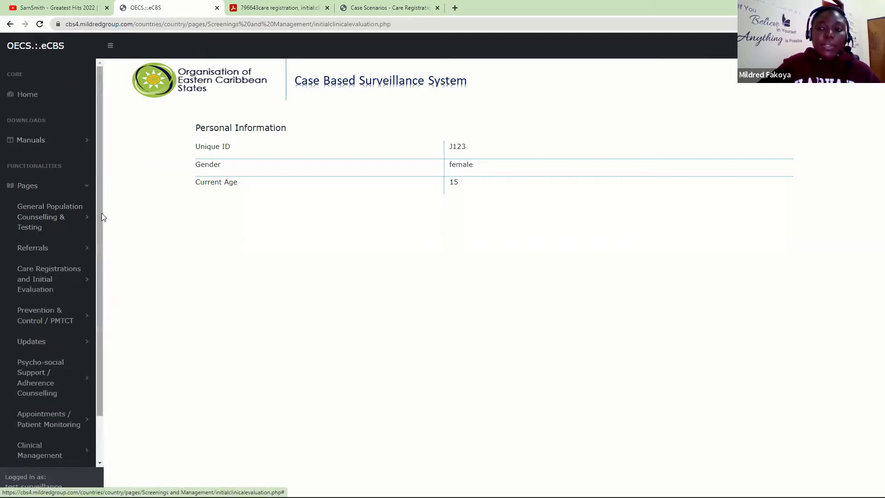
left_click_drag(102, 213, 102, 243)
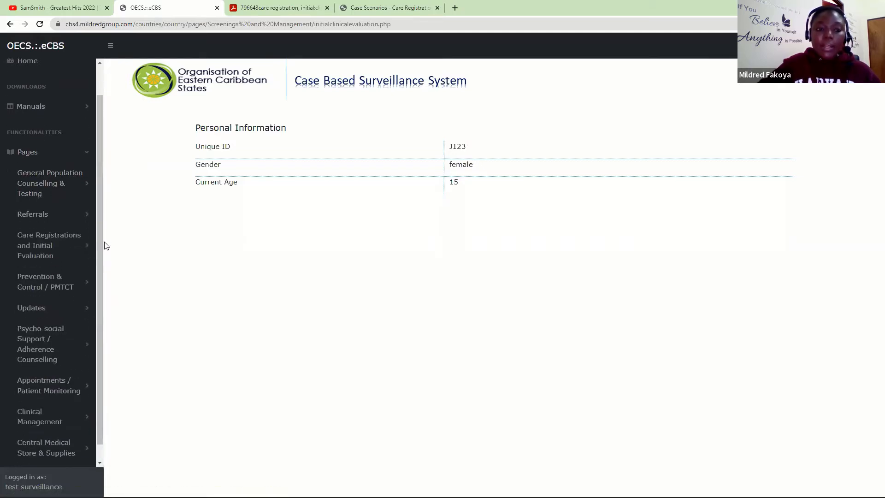
left_click(53, 234)
left_click_drag(100, 218, 101, 264)
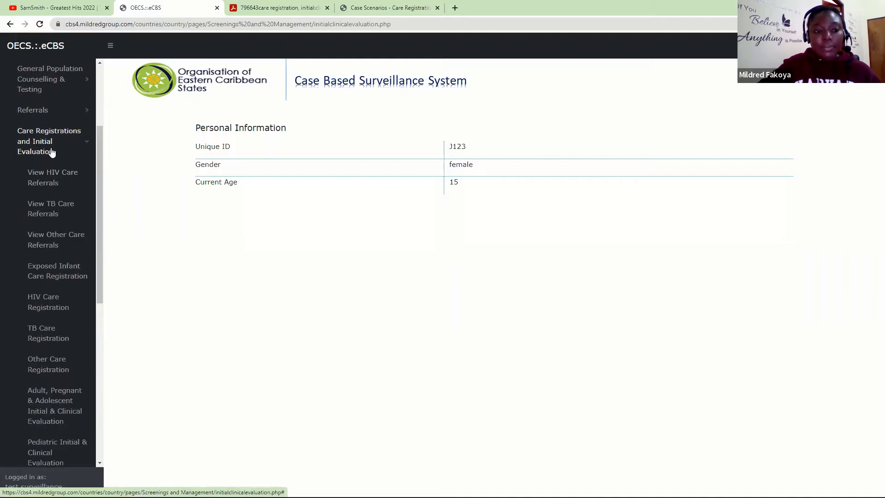
left_click(51, 173)
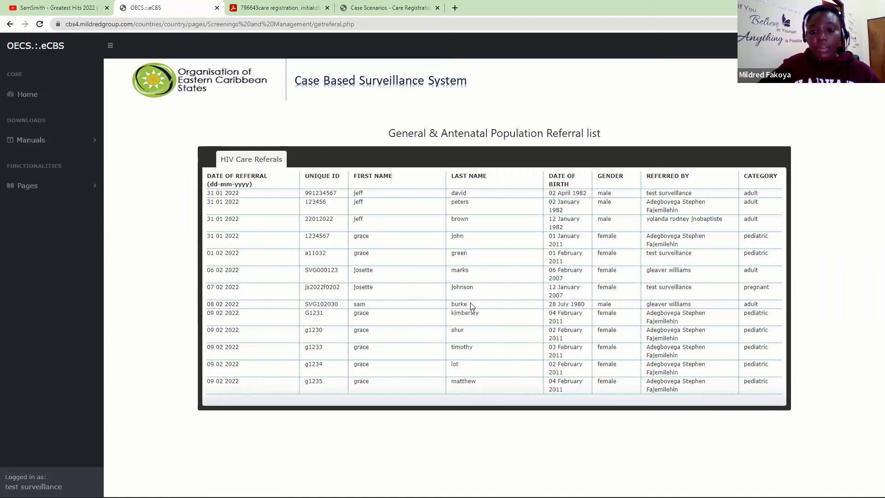
left_click_drag(350, 307, 305, 306)
key("ctrl+c")
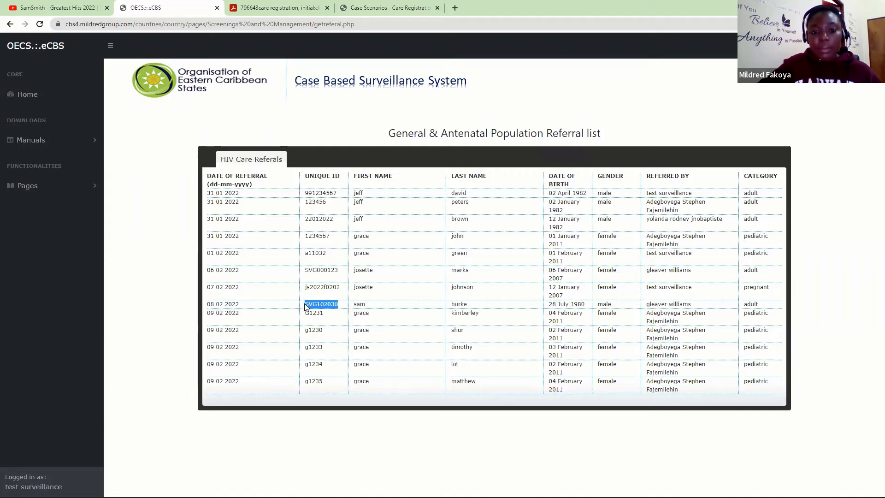
- Expand Pages to show the Care Registrations and Initial Evaluation entries
left_click(78, 186)
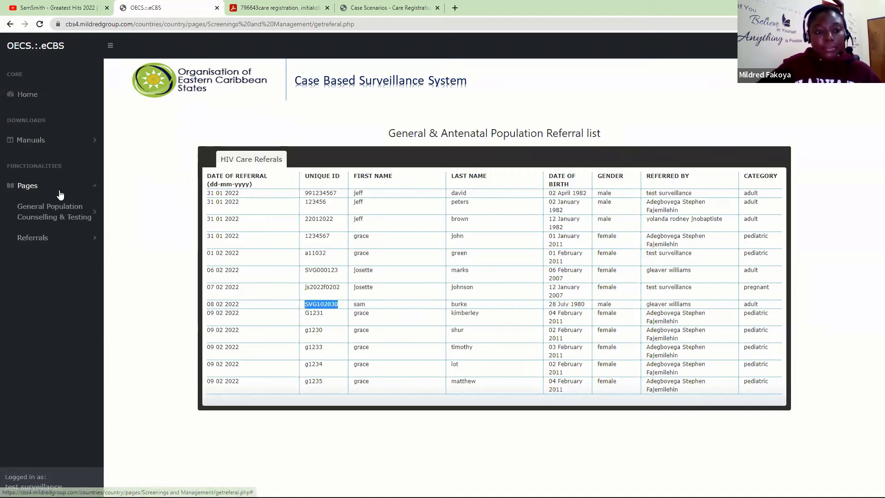
left_click_drag(100, 199, 99, 337)
left_click(40, 240)
- Load the HIV care registration form for the adult client's pasted unique ID
left_click(56, 222)
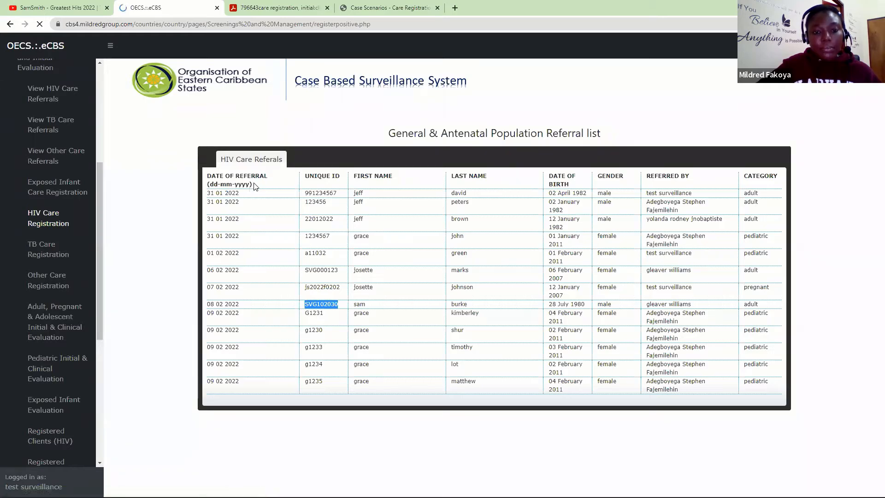
key("ctrl+v")
left_click(345, 159)
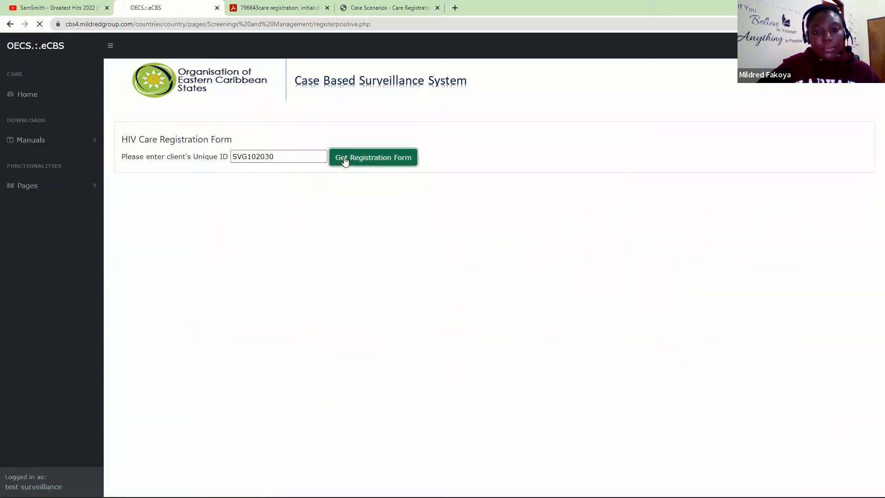
- Set the record date to 9 February 2022 and register the client, confirming the save
left_click(443, 186)
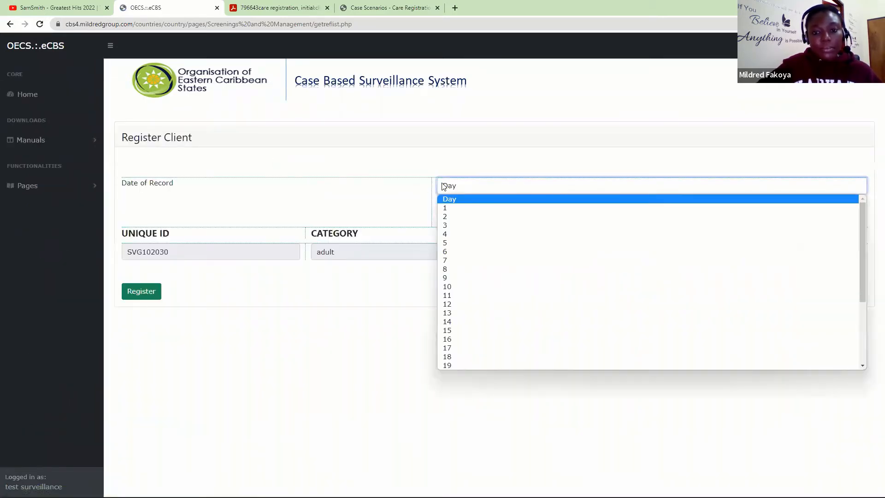
left_click(458, 278)
left_click(463, 202)
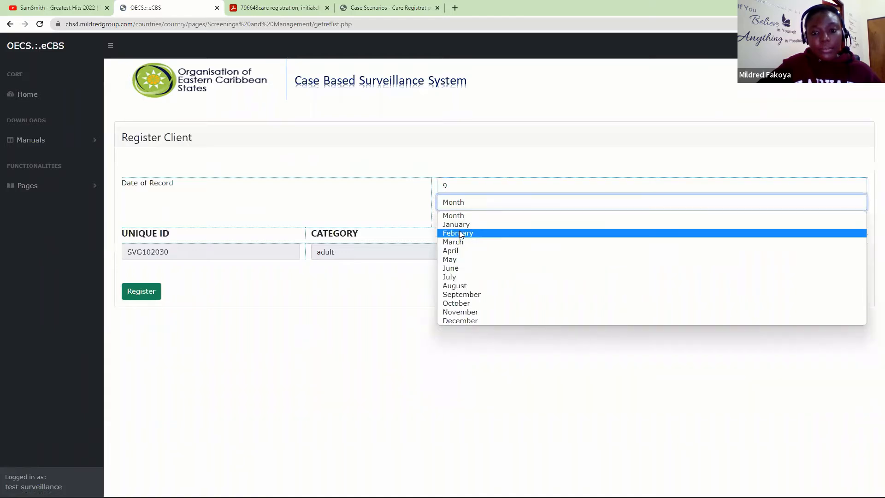
left_click(460, 233)
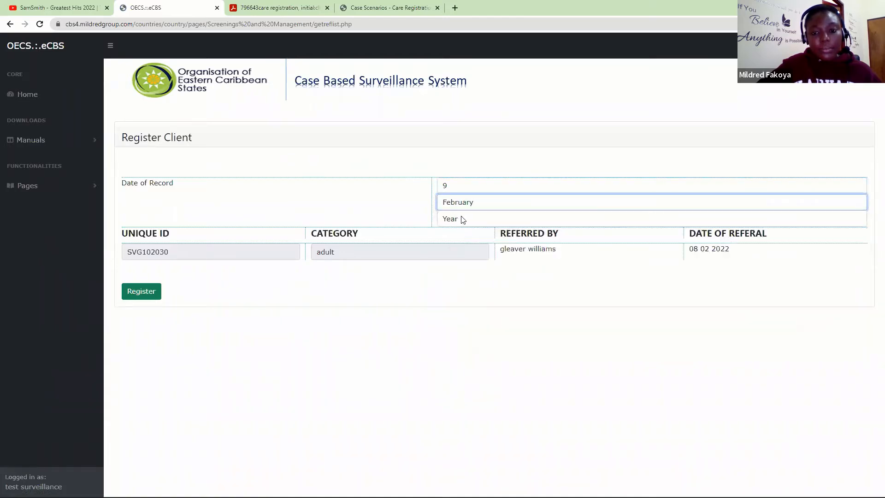
left_click(463, 218)
left_click(460, 240)
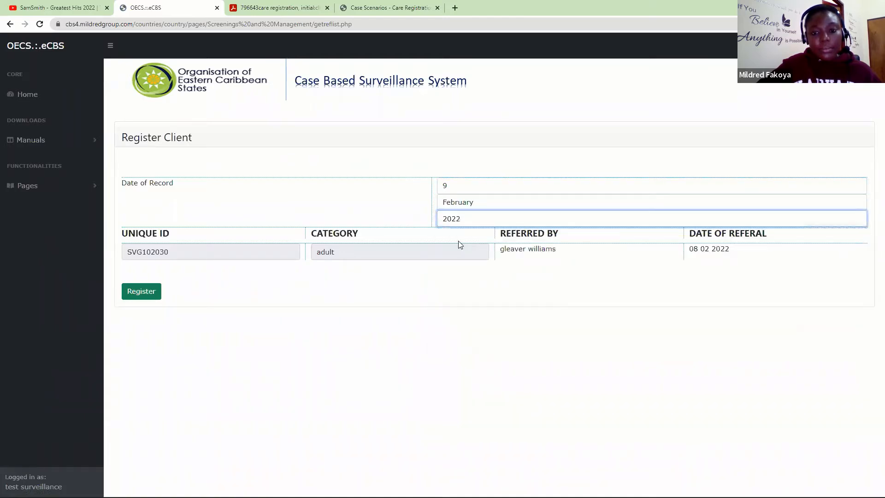
left_click(150, 295)
left_click(488, 78)
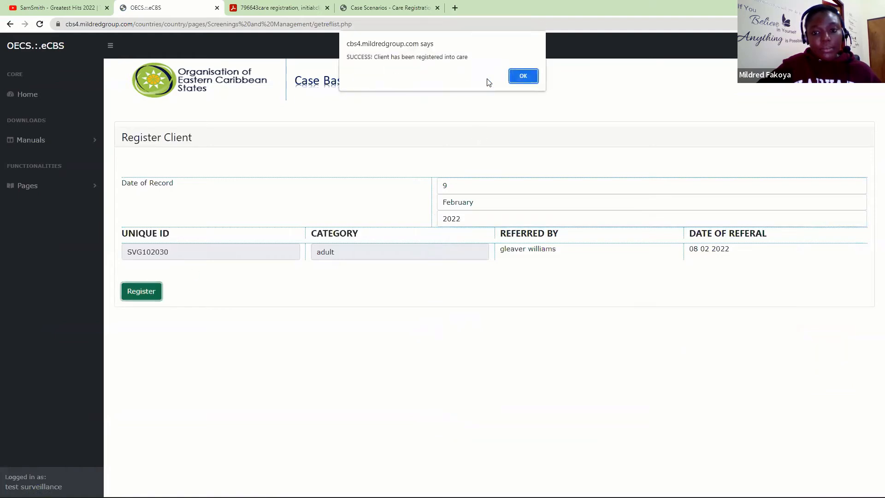
left_click(533, 77)
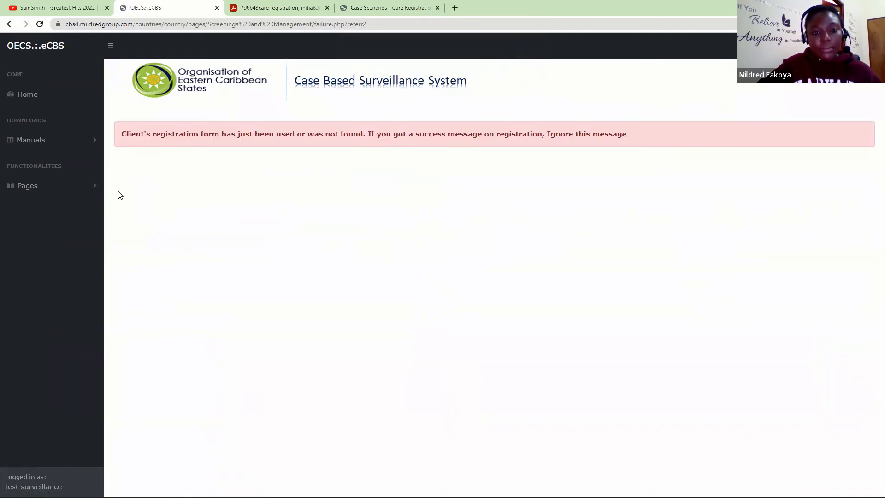
- Expand Pages to show the Care Registrations and Initial Evaluation entries
left_click(65, 188)
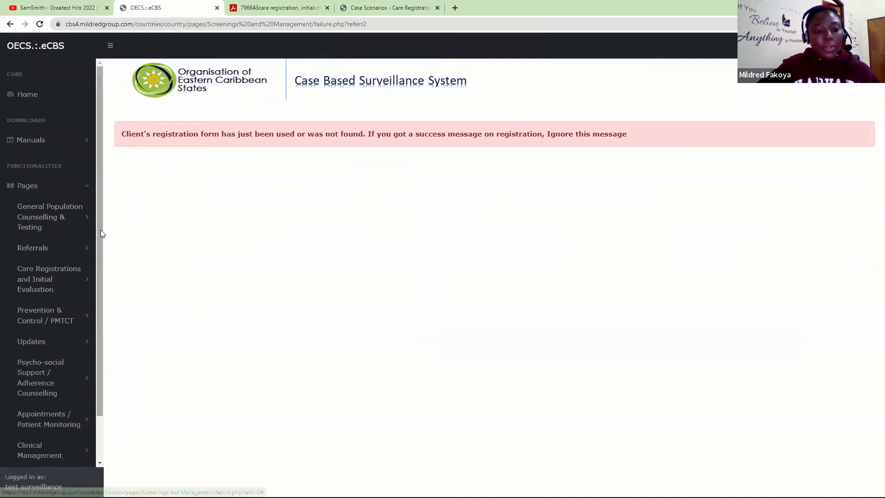
scroll(100, 229, "down", 2)
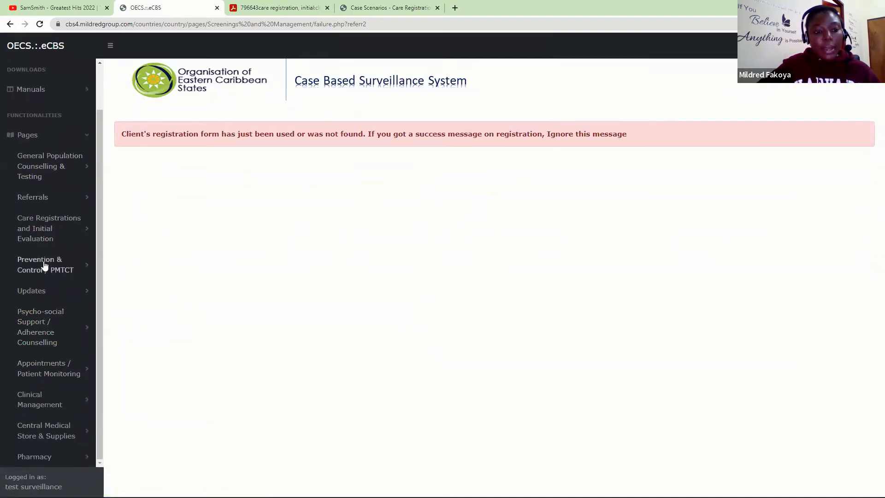
left_click(45, 237)
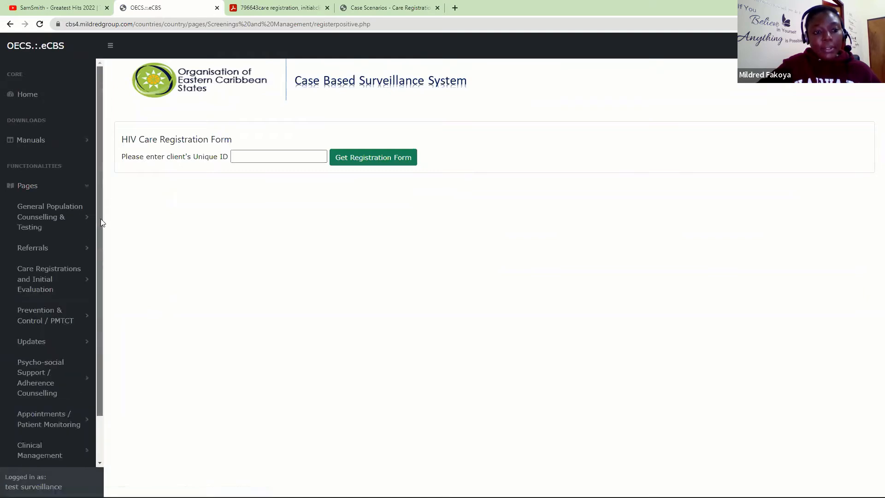
scroll(101, 219, "down", 2)
left_click(58, 237)
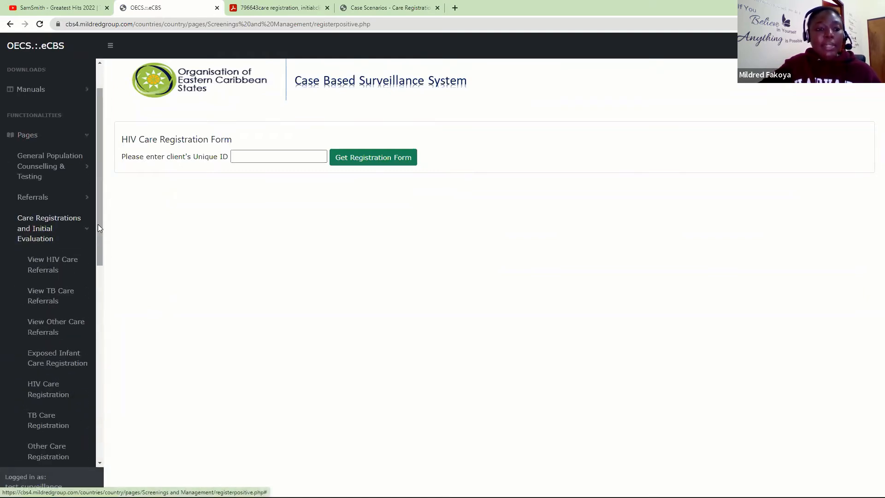
- Load the adult client's initial clinical evaluation form using the pasted unique ID
left_click_drag(97, 232, 99, 343)
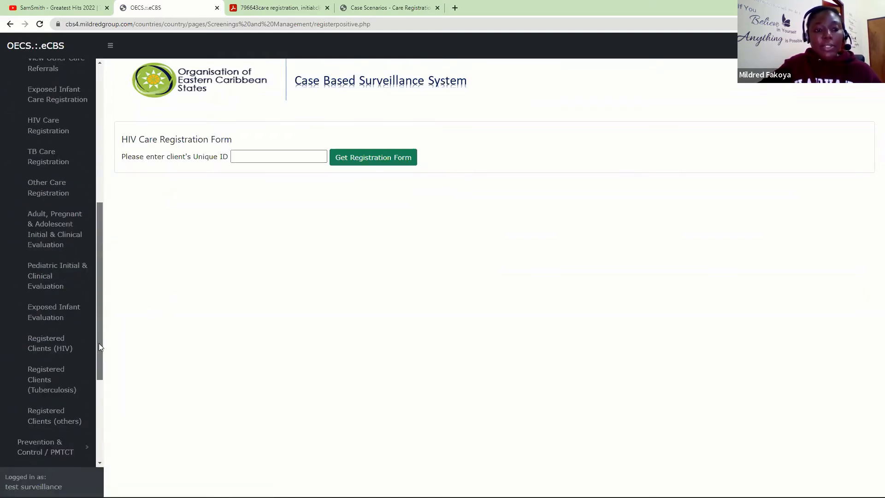
left_click(41, 236)
key("ctrl+v")
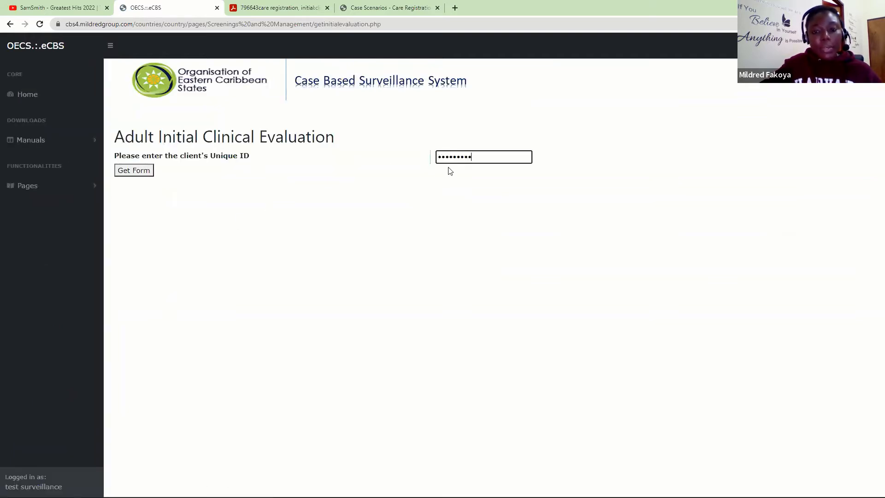
left_click(135, 169)
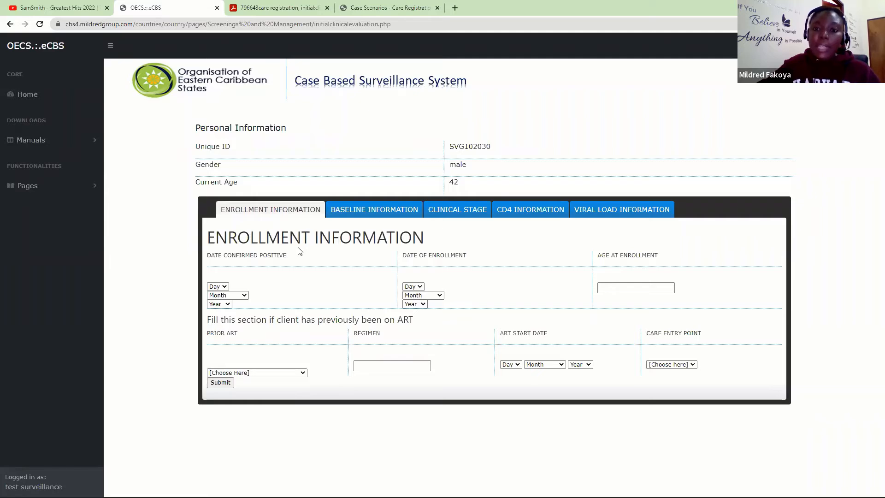
left_click(371, 214)
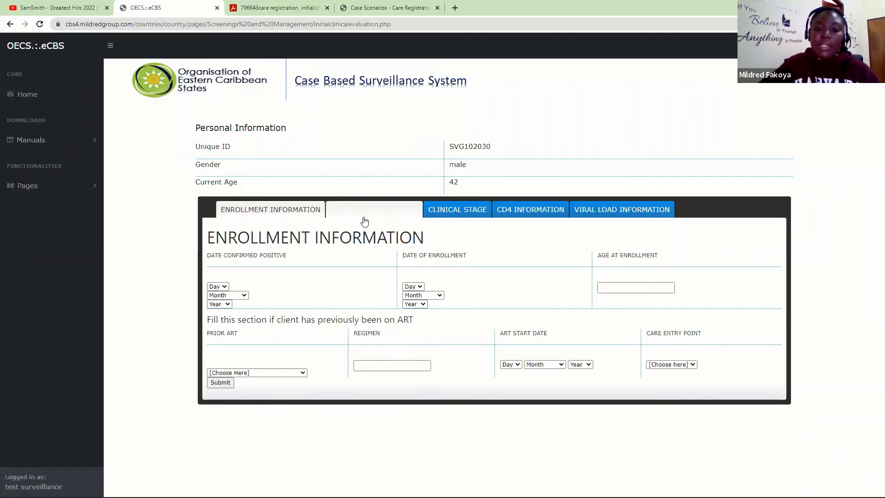
left_click(461, 222)
left_click(525, 218)
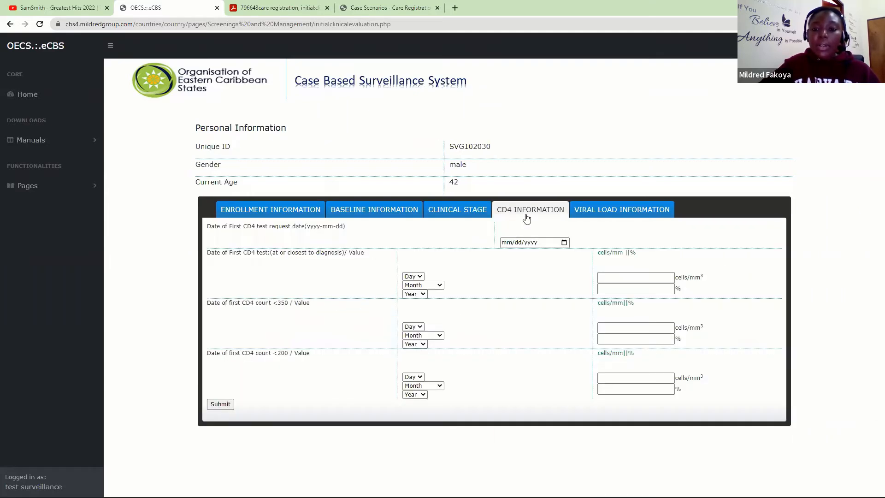
left_click(626, 221)
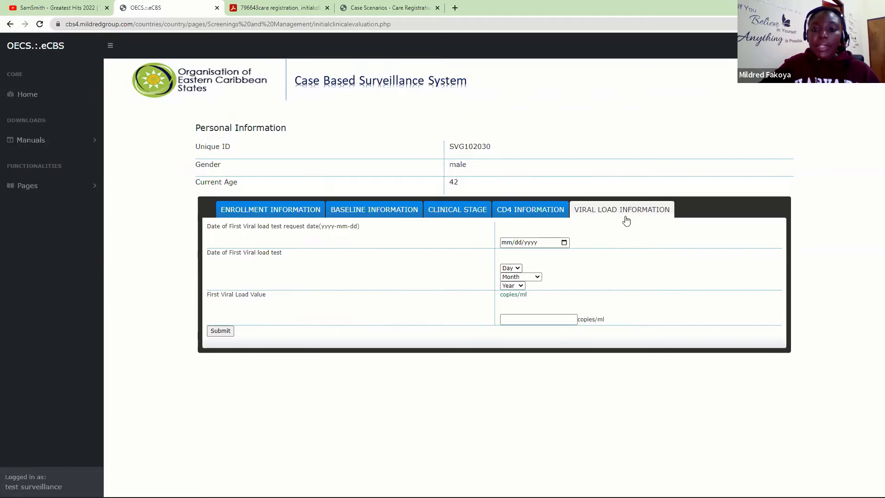
left_click(461, 218)
left_click(518, 214)
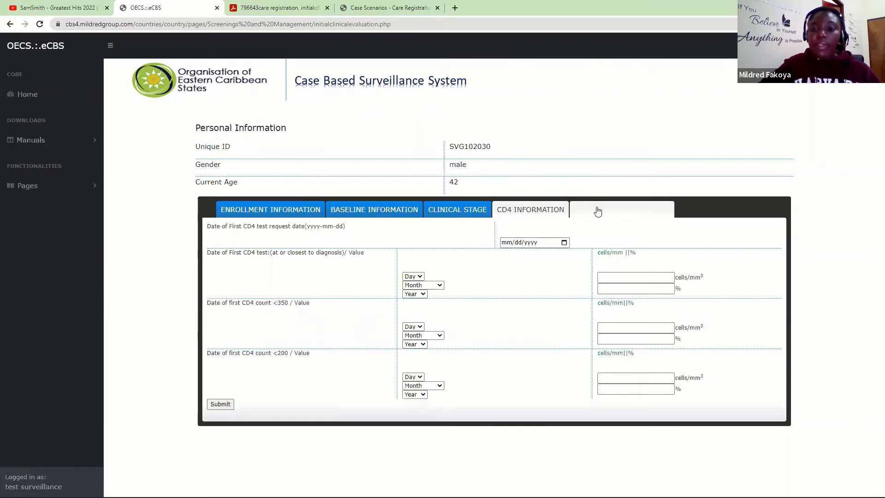
left_click(597, 210)
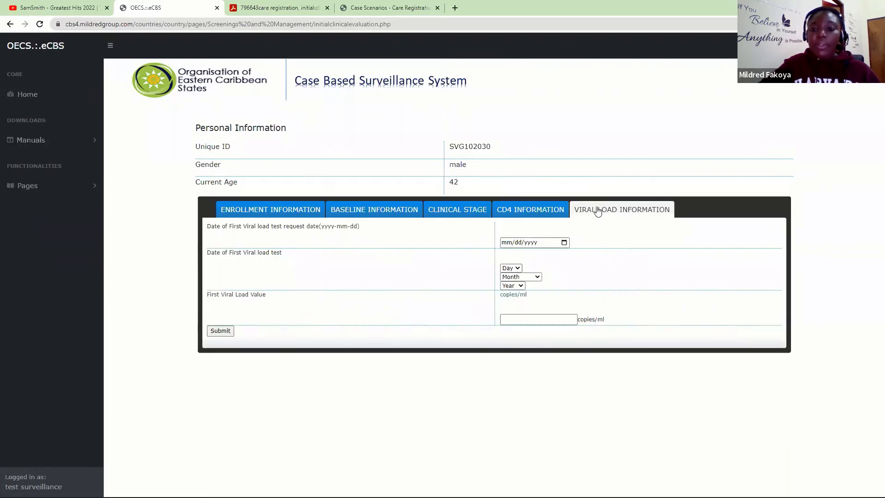
left_click(274, 212)
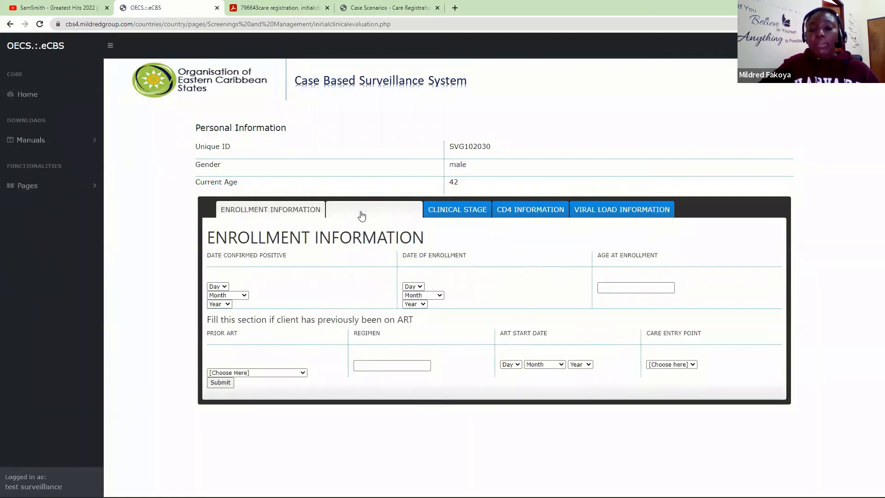
left_click(361, 215)
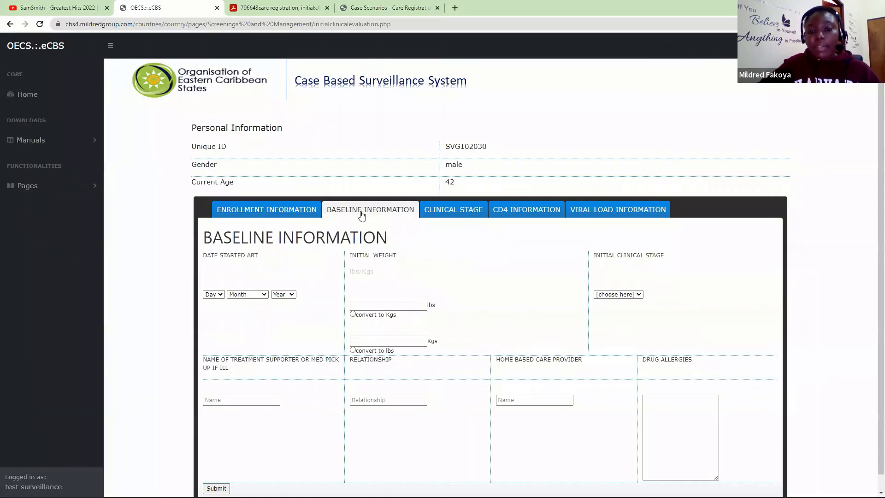
left_click(282, 216)
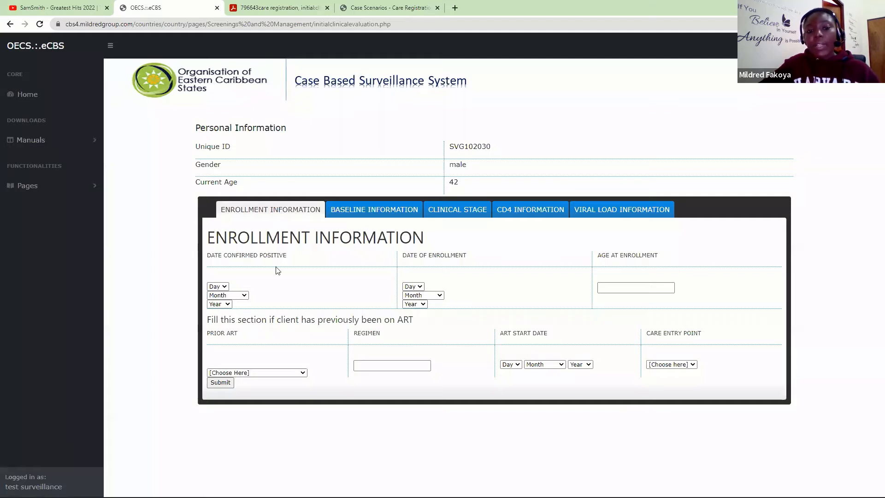
- Set the confirmed-positive date to 2 February 2022
left_click(218, 287)
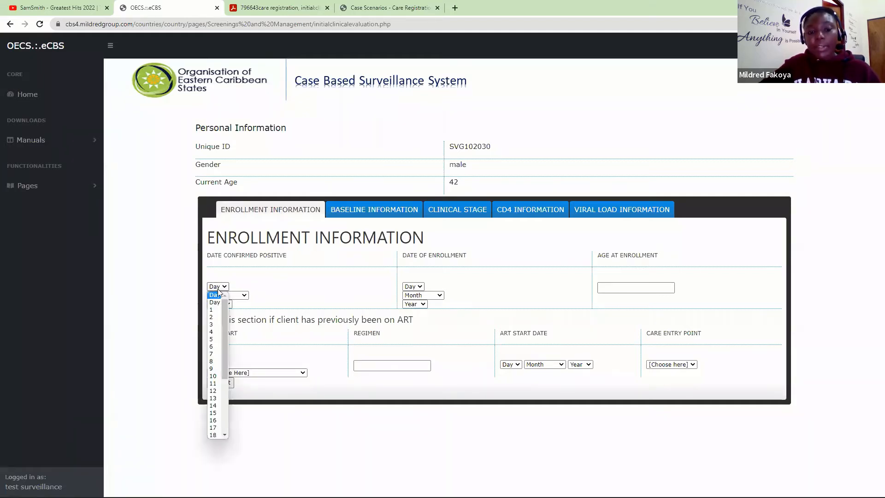
left_click(221, 317)
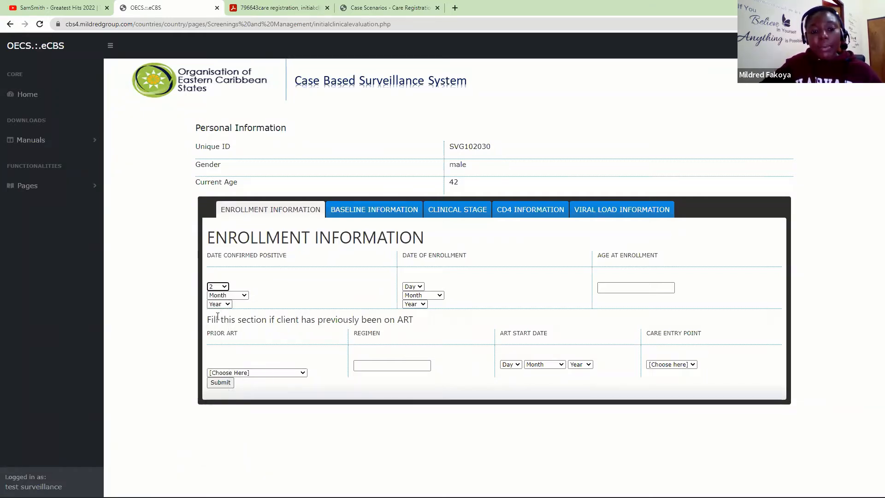
left_click(227, 295)
left_click(228, 326)
left_click(214, 304)
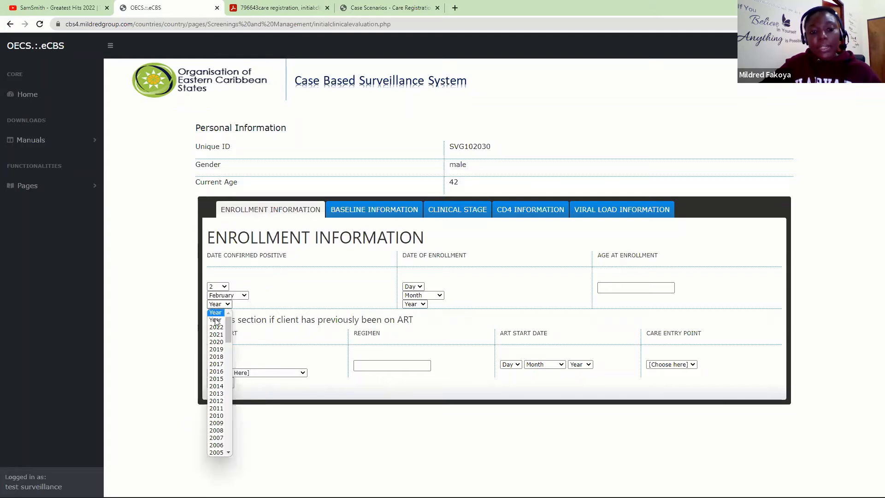
left_click(216, 327)
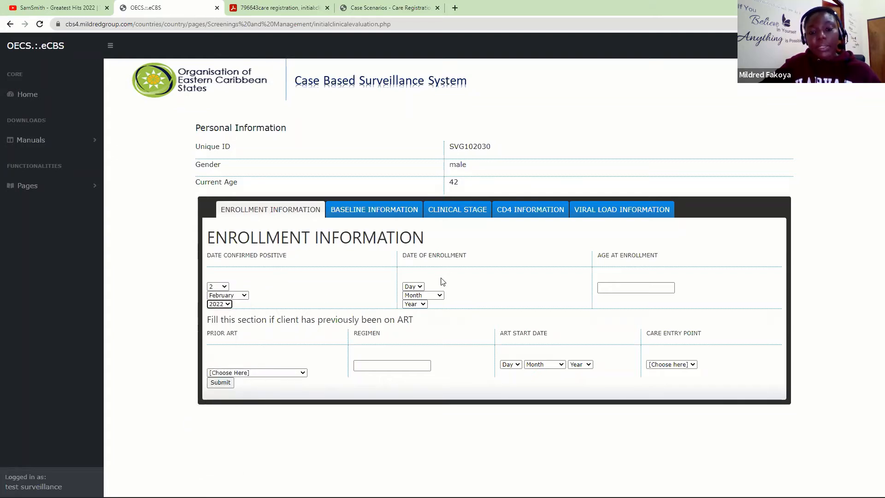
- Set the enrollment date to 9 February 2022 and enter age at enrollment 42
left_click(415, 287)
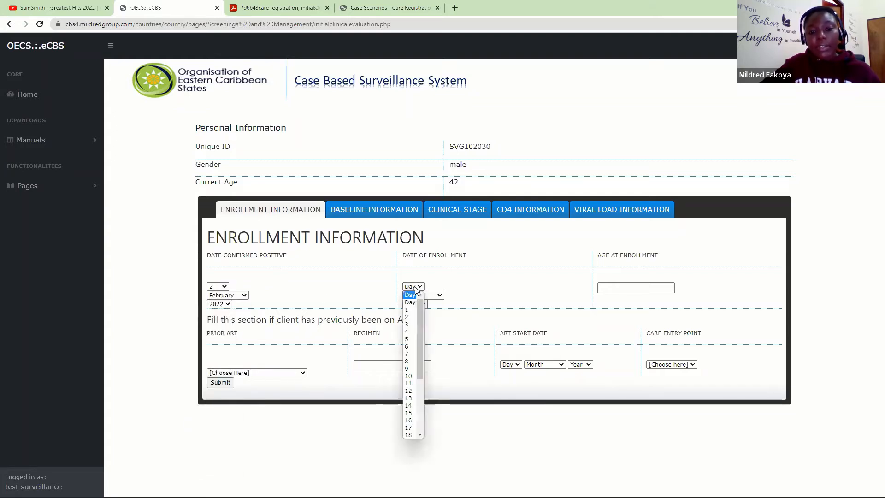
left_click(408, 367)
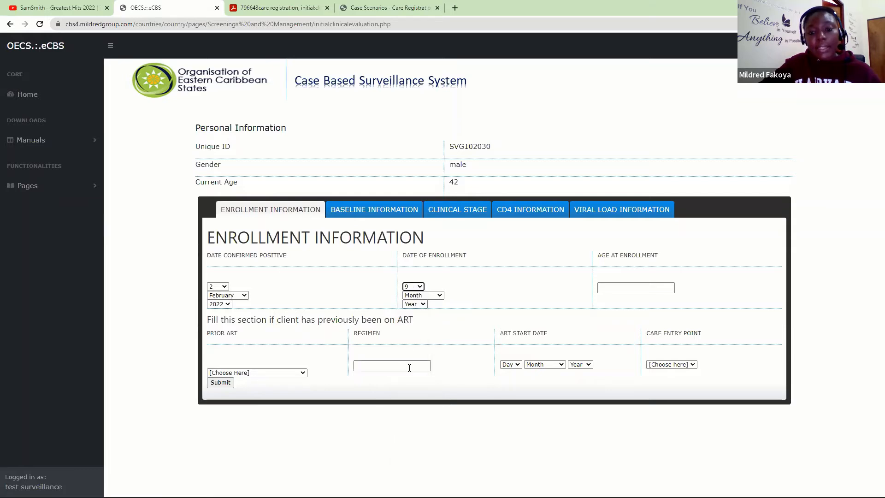
left_click(436, 295)
left_click(423, 328)
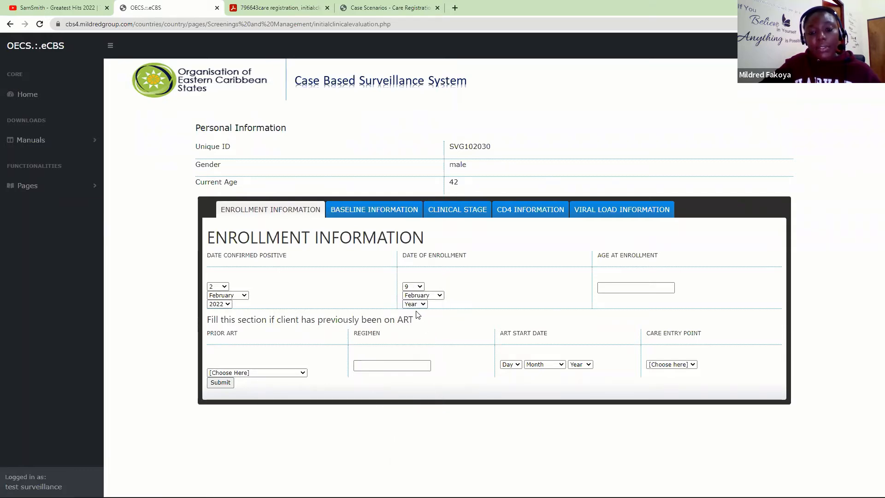
left_click(416, 304)
left_click(411, 330)
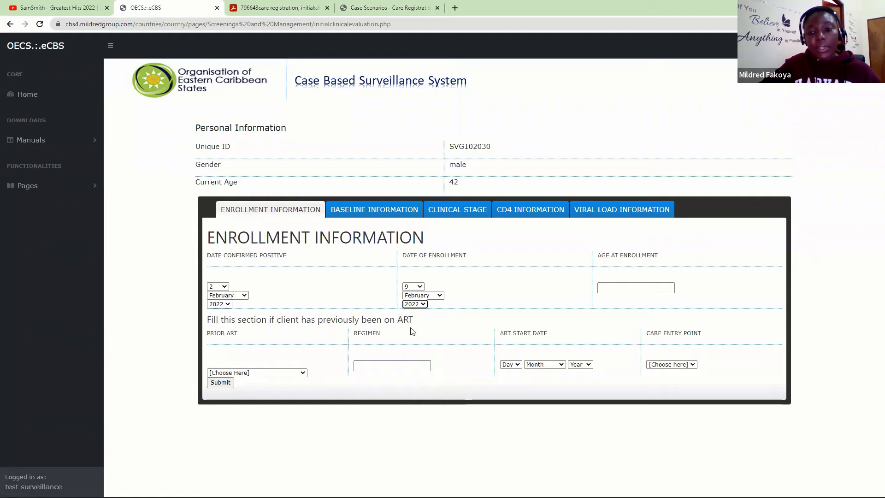
left_click(618, 292)
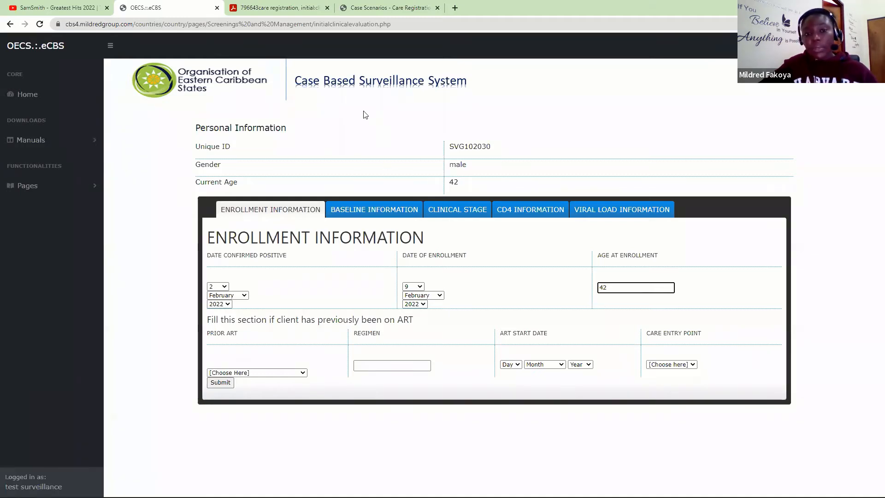
- Submit the enrollment information, confirm both alerts, and open the Baseline Information section
left_click(221, 382)
left_click(495, 76)
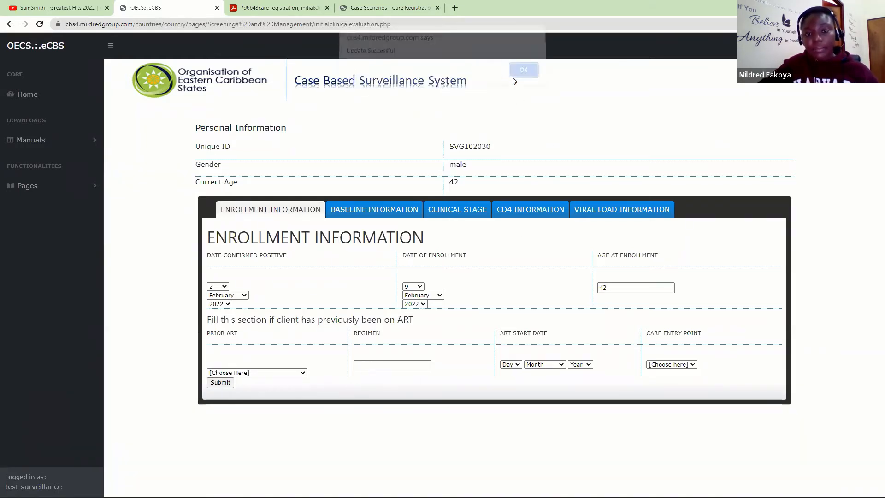
left_click(524, 75)
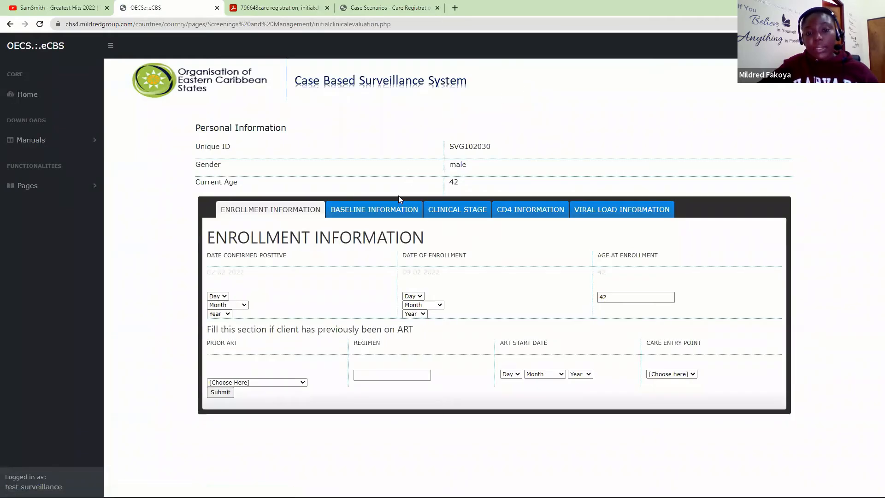
left_click(382, 214)
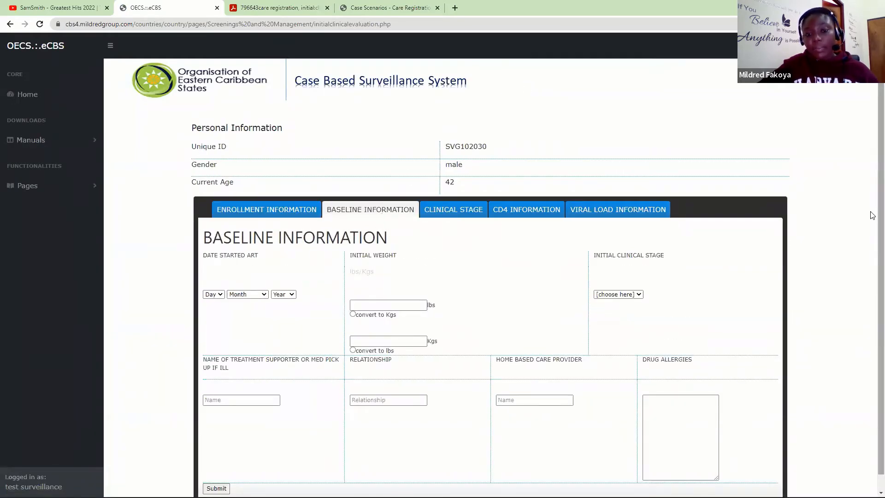
- Enter initial weight 200 lbs (converted to 90.9 kg) and set initial clinical stage to Stage 2
scroll(870, 216, "down", 1)
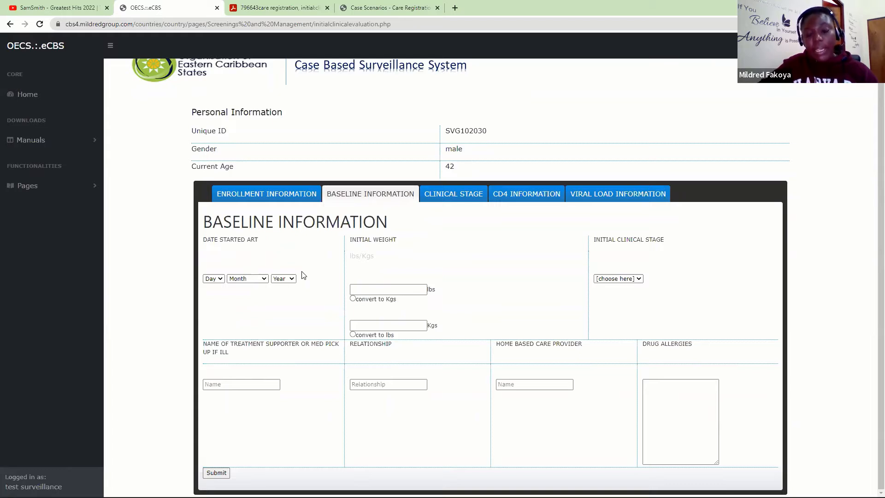
left_click(369, 290)
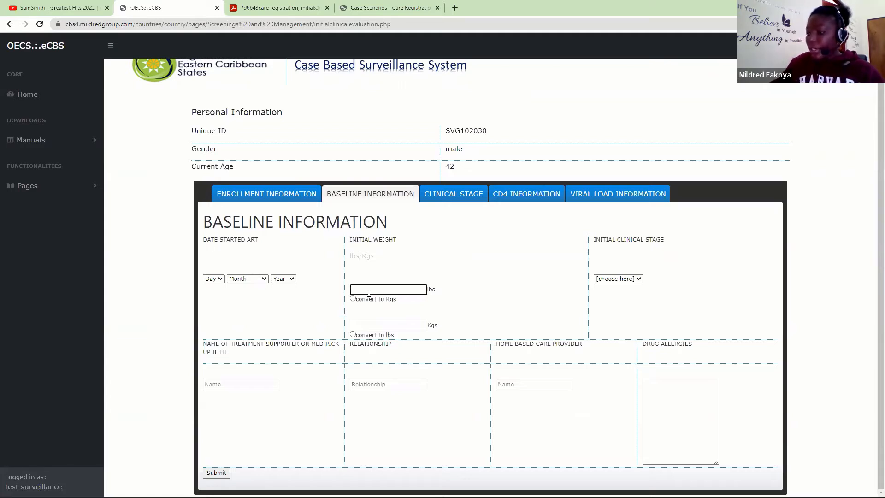
type("200")
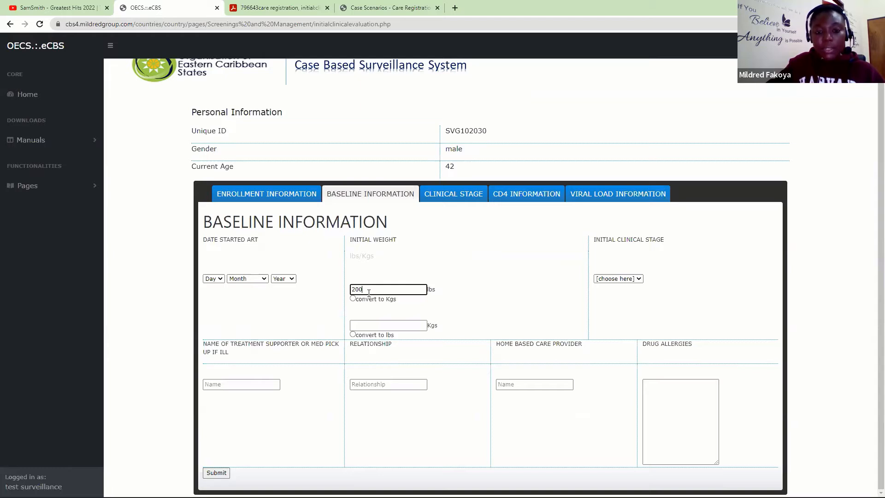
key("Tab")
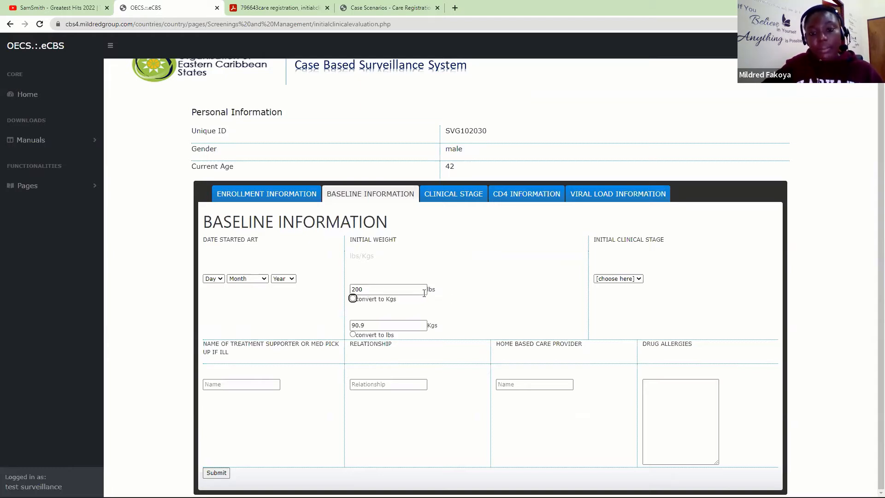
left_click(618, 279)
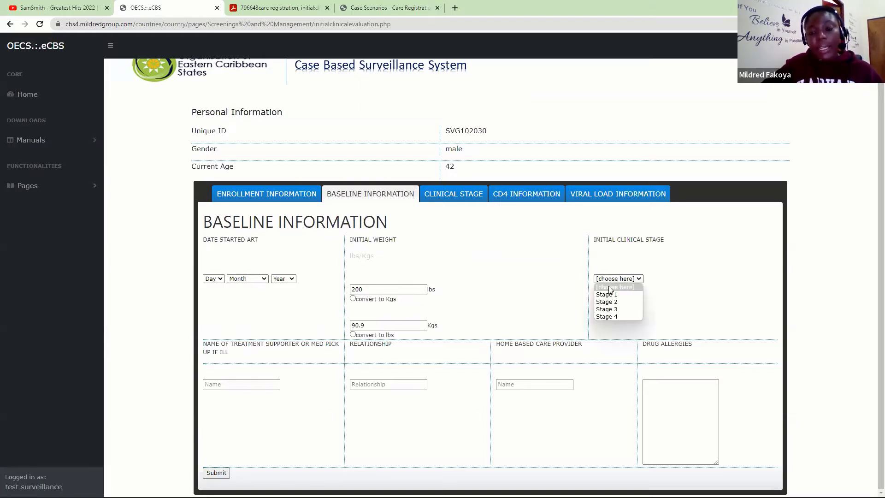
left_click(605, 302)
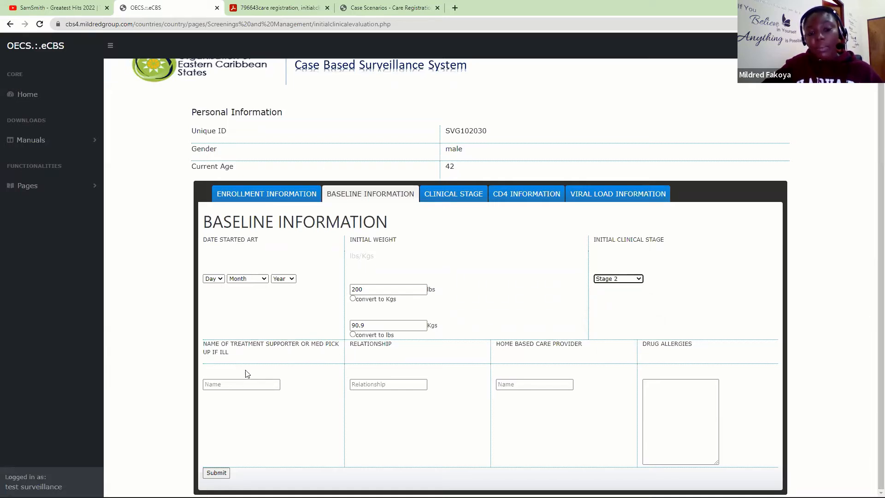
- Enter the treatment supporter's name and set the relationship to 'Boy Friend'
left_click(231, 383)
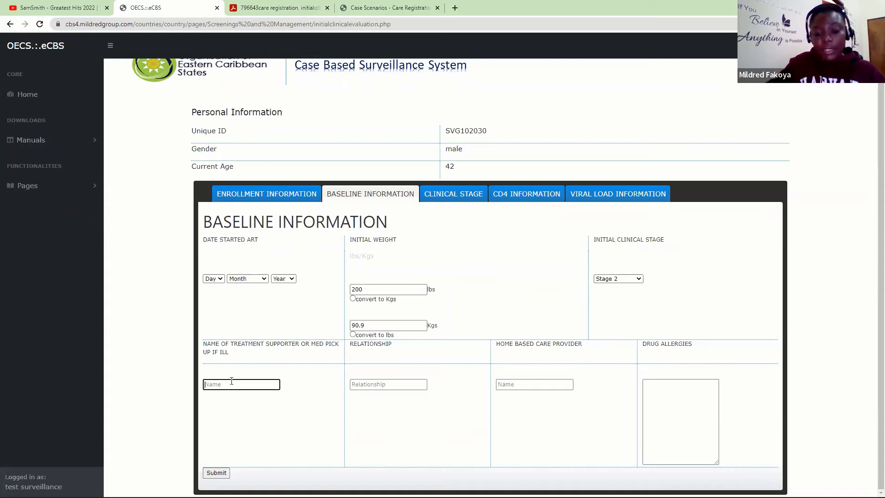
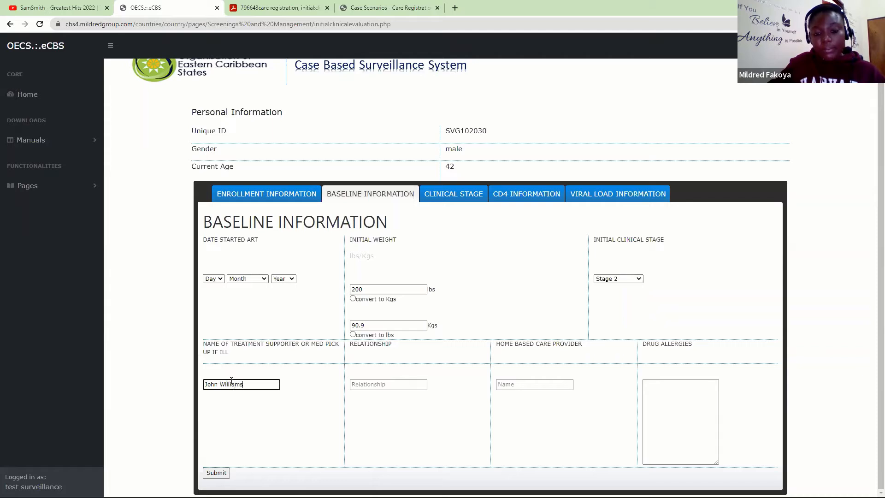
left_click(373, 385)
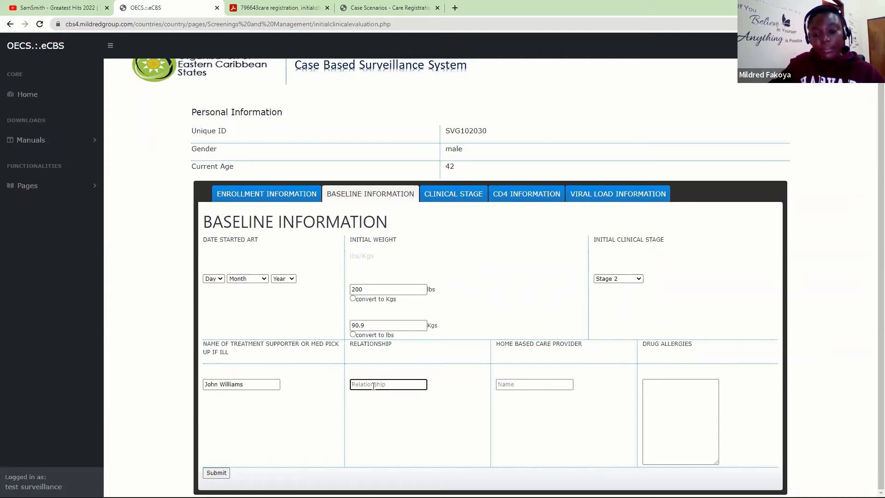
type("Brot")
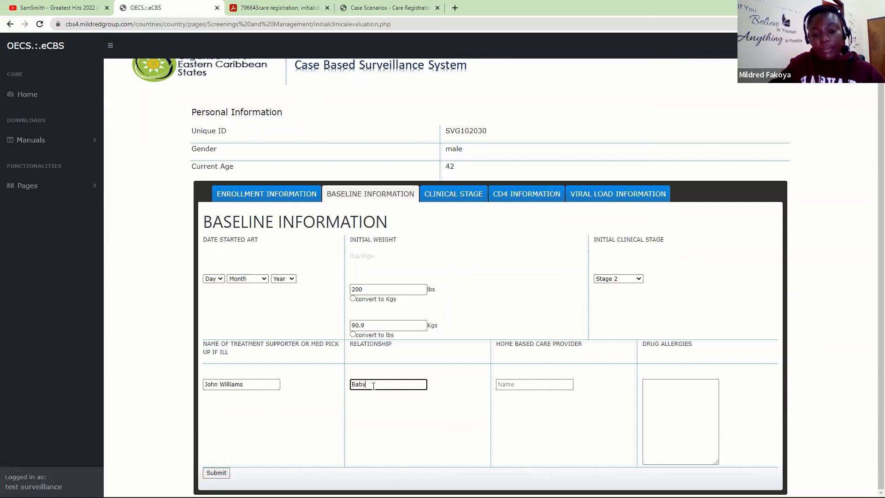
key("BackSpace")
key("BackSpace")
key("BackSpace")
key("BackSpace")
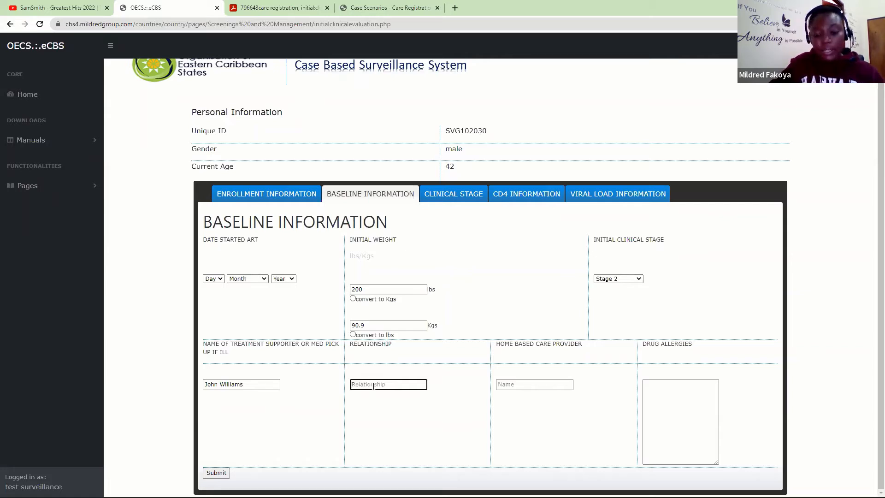
type("B")
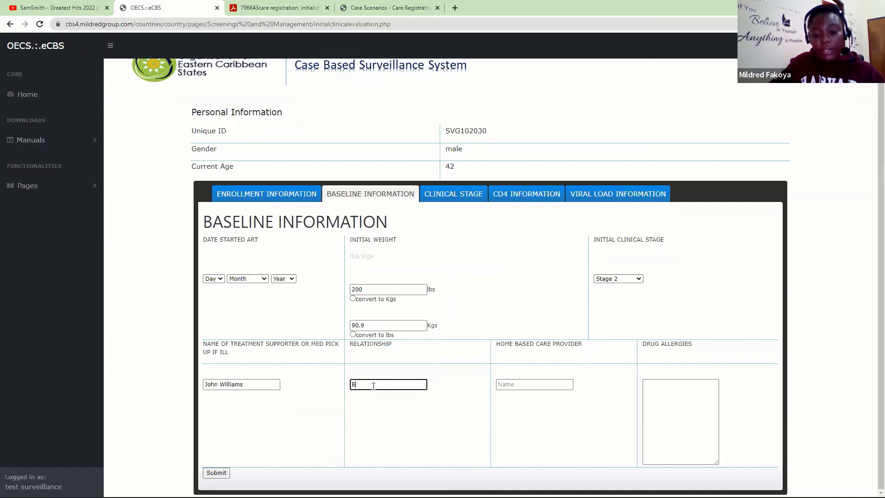
type("oy Friend")
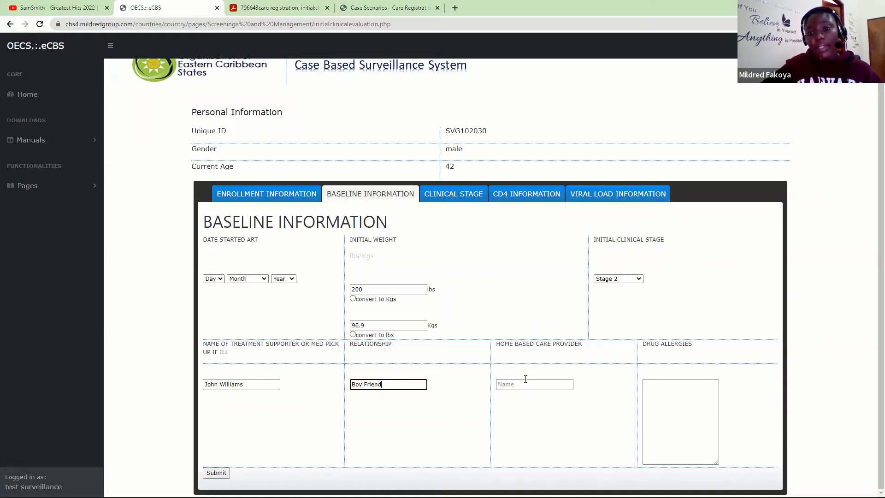
left_click(654, 392)
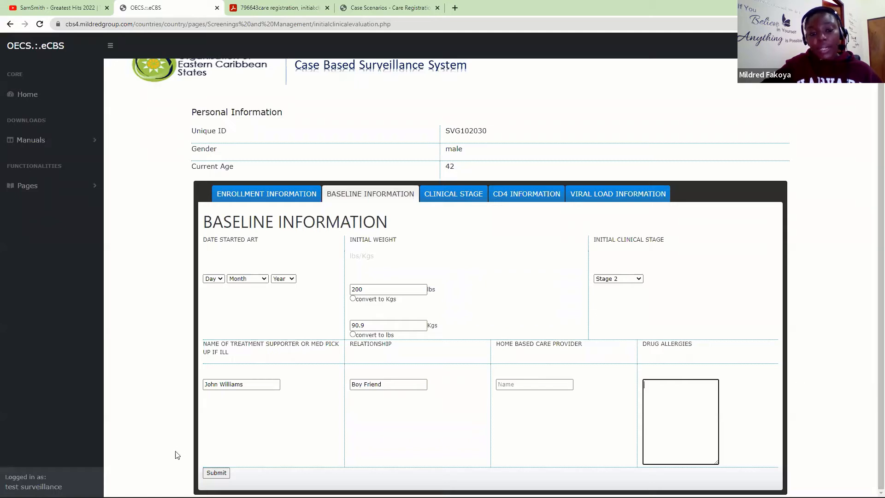
- Fill in the required drug allergies field as 'No known allergies'
left_click(216, 474)
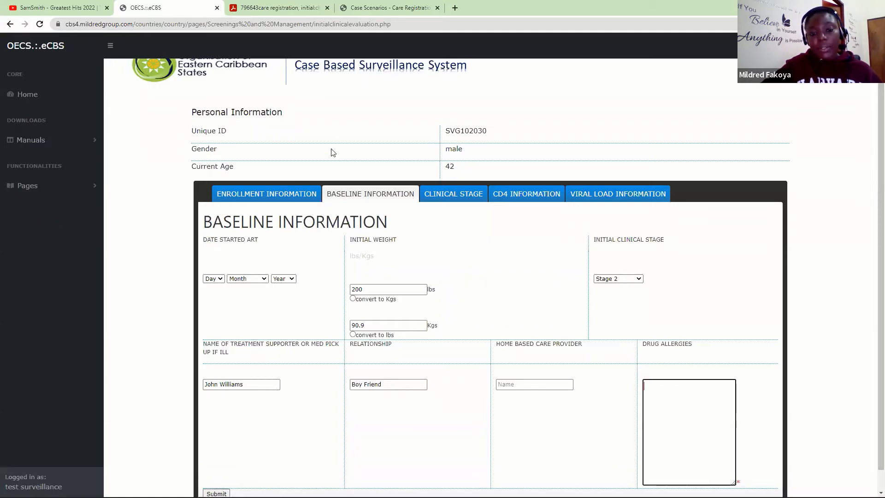
scroll(872, 198, "down", 1)
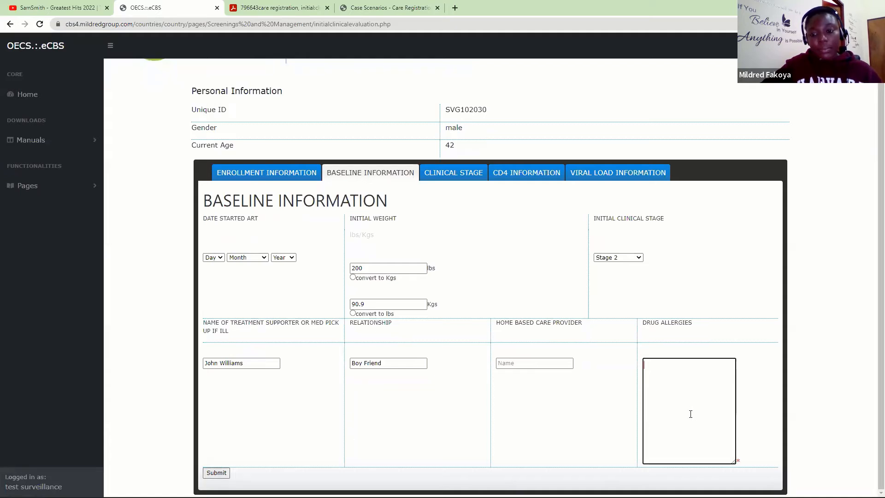
type("None")
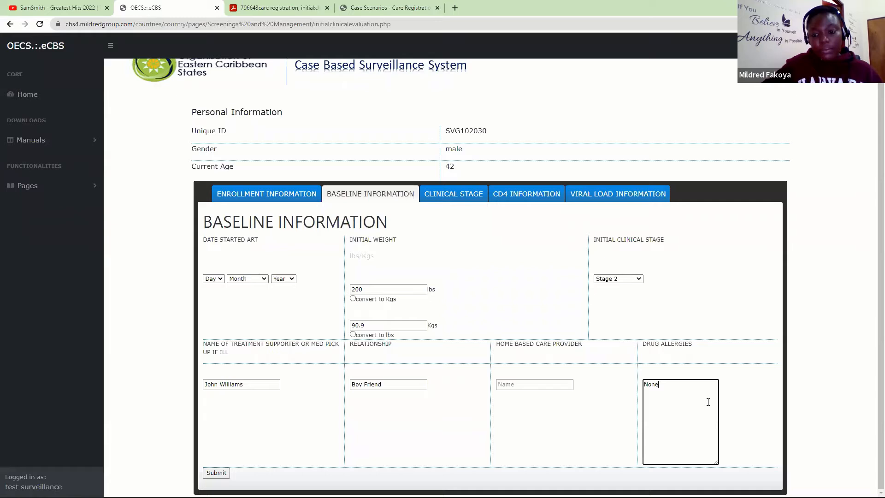
key("BackSpace")
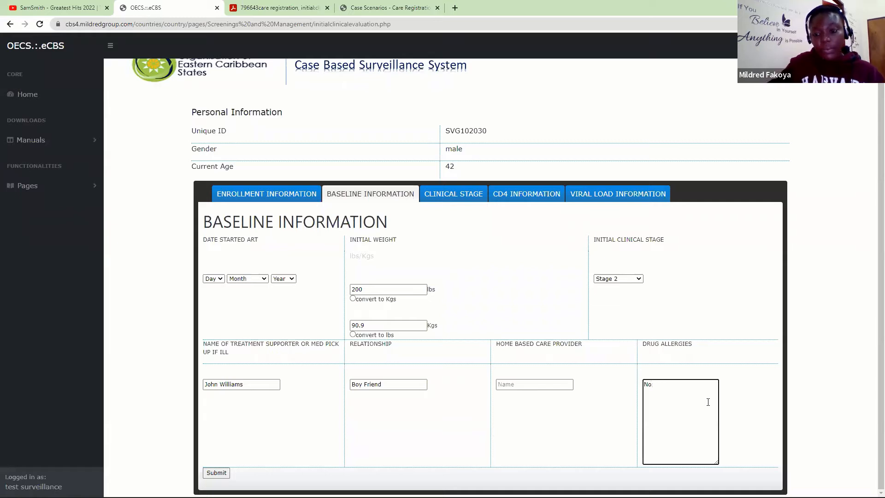
type("known allergies.")
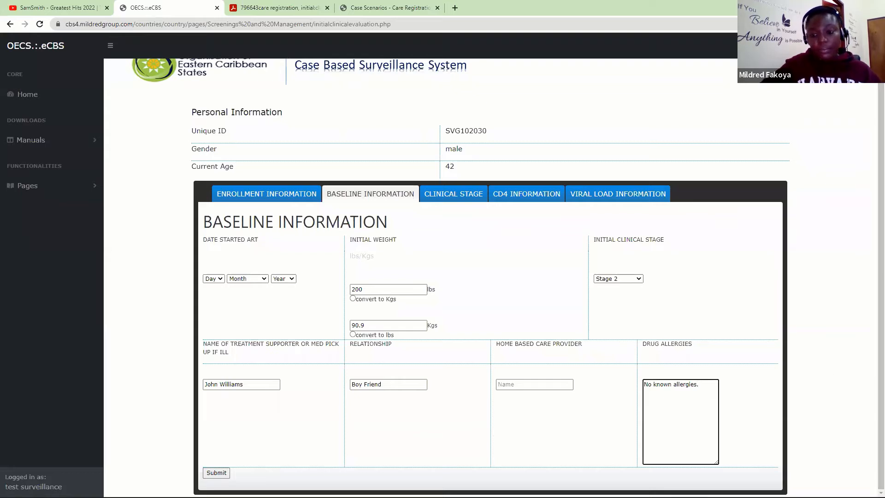
mouse_move(185, 483)
- Save the baseline information, confirming both alerts, and view the Clinical Stage section
left_click(216, 472)
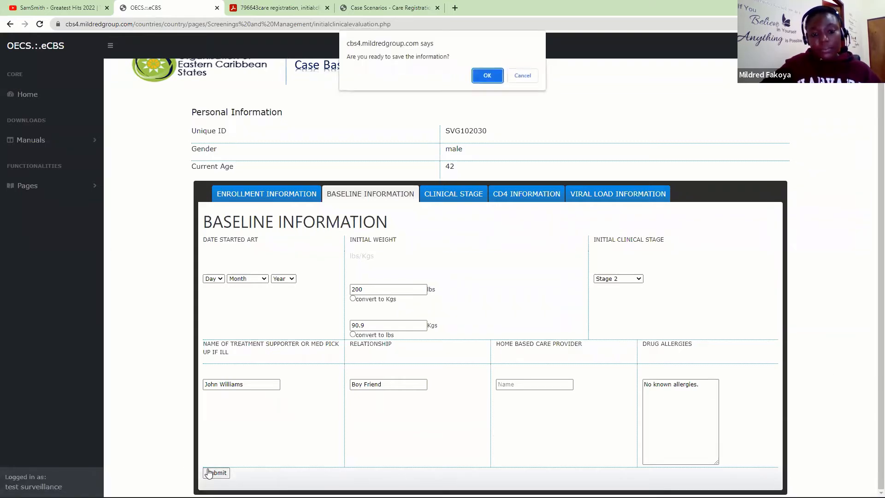
left_click(489, 77)
left_click(525, 77)
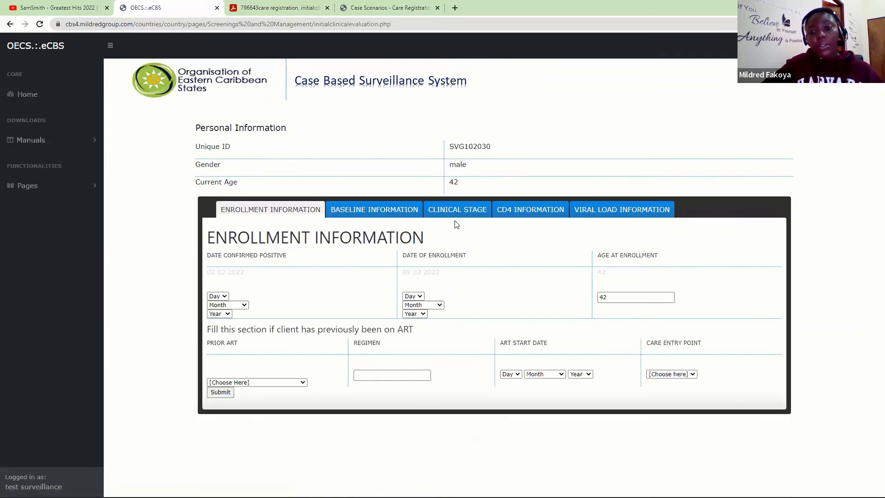
left_click(457, 216)
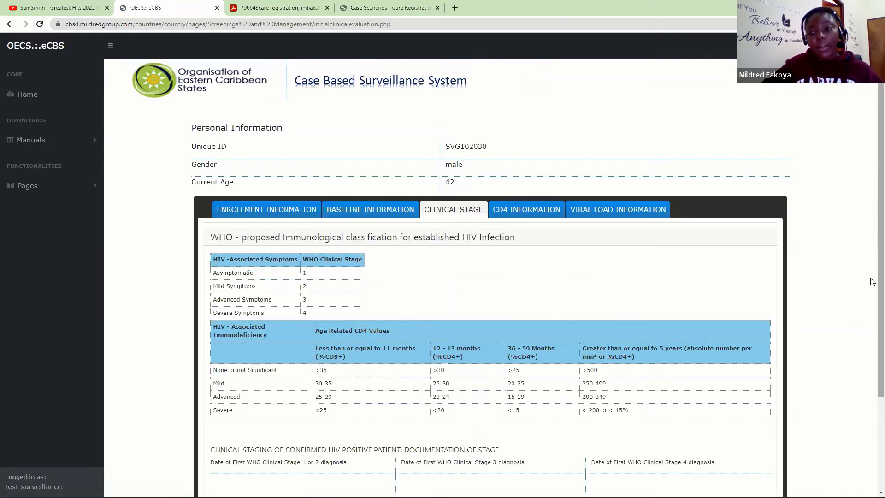
- Pick 9 February 2022 as the first WHO Clinical Stage 1 or 2 diagnosis date
scroll(873, 367, "down", 1)
scroll(873, 367, "down", 2)
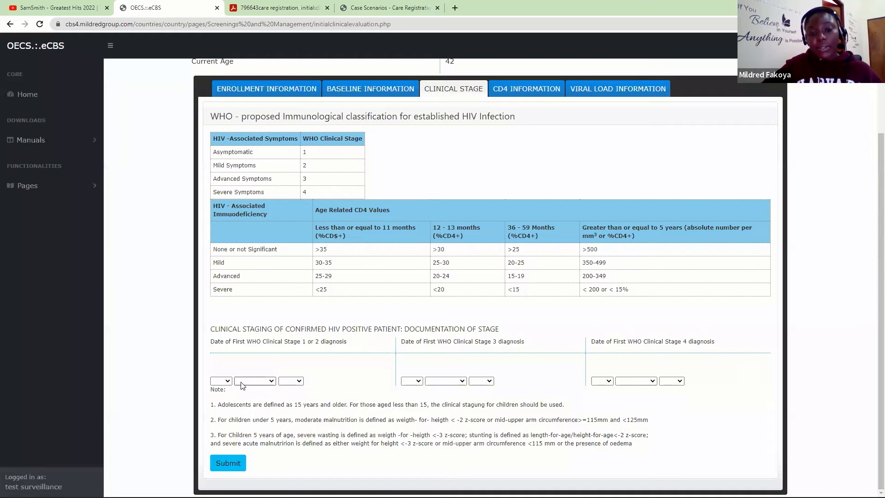
left_click(221, 381)
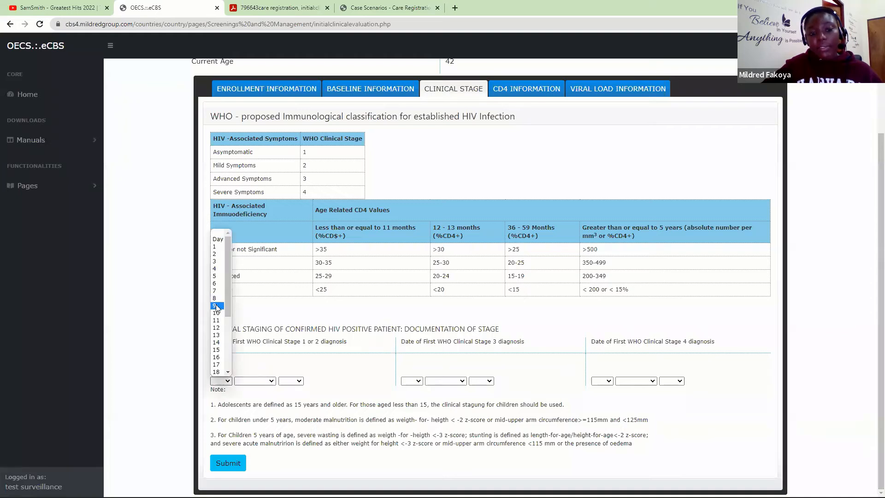
left_click(217, 306)
left_click(255, 381)
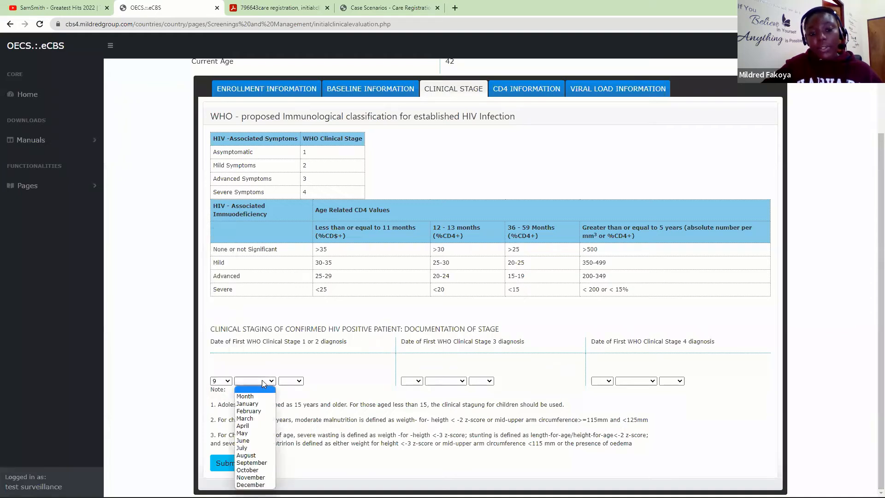
left_click(256, 411)
left_click(299, 382)
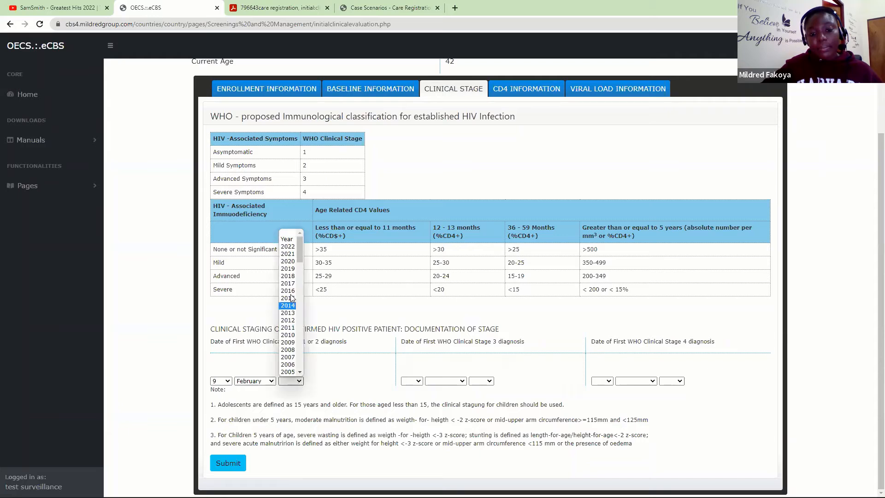
left_click(291, 249)
- Submit the clinical stage date and confirm the save
left_click(230, 463)
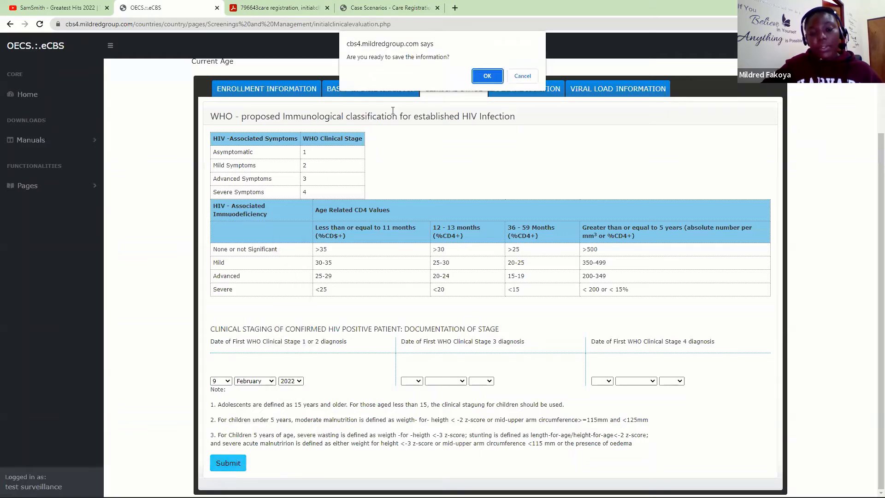
left_click(487, 76)
left_click(530, 76)
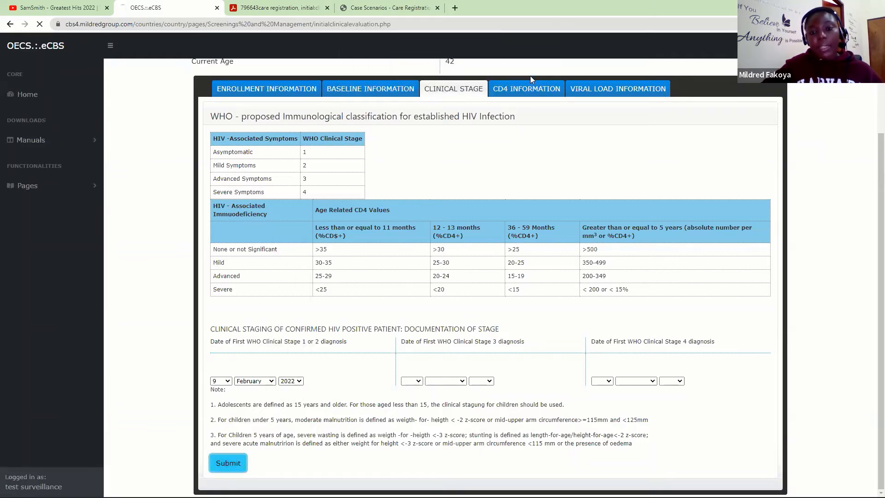
left_click(457, 215)
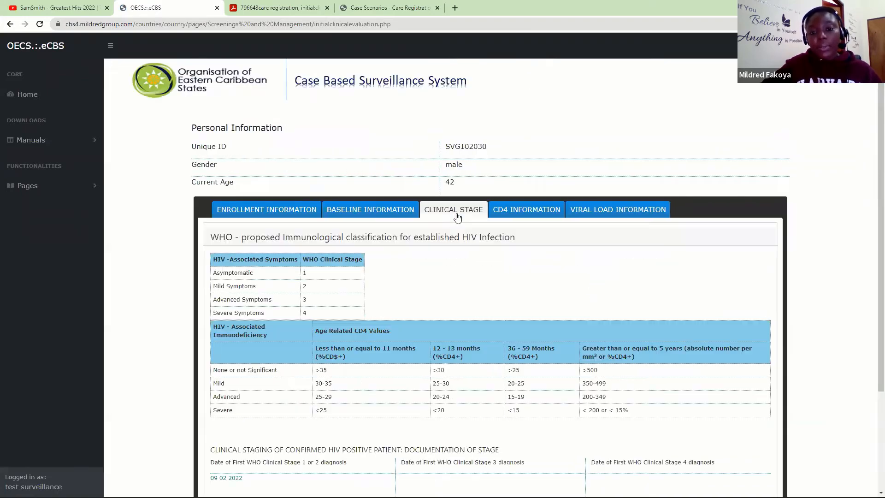
scroll(429, 316, "down", 3)
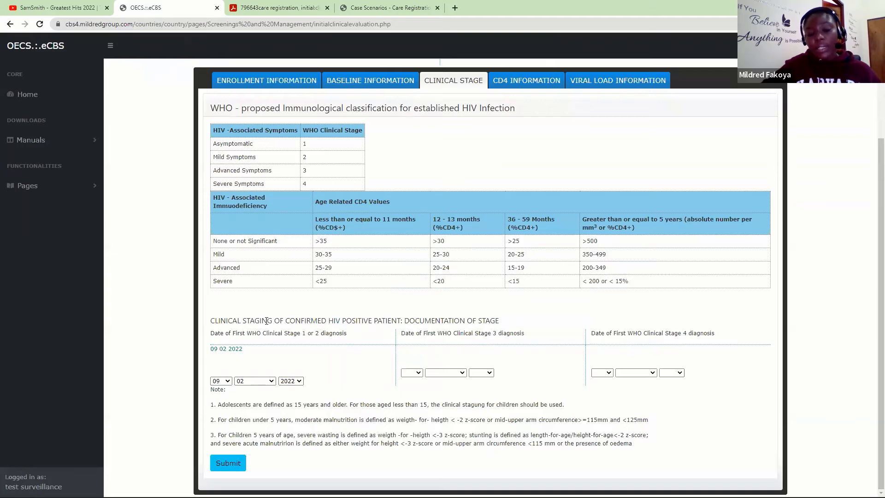
- Set both the CD4 request date and the first CD4 test date to 9 February 2022
left_click(526, 83)
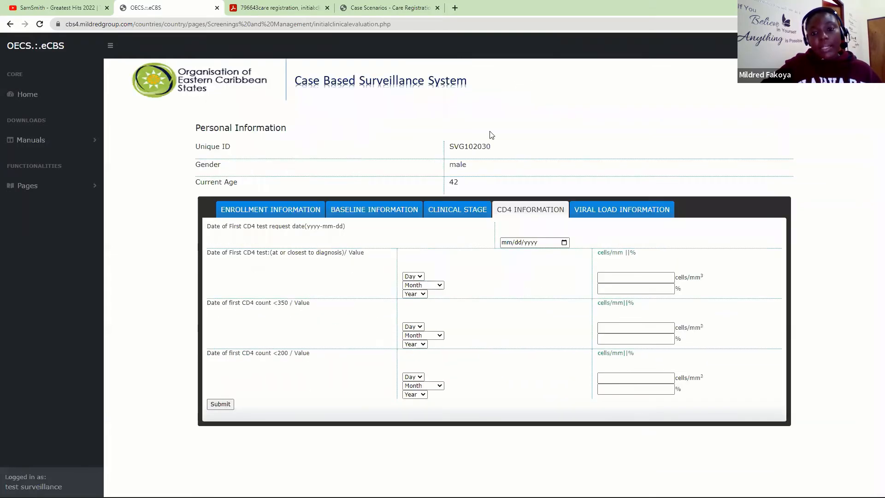
left_click(563, 243)
left_click(551, 301)
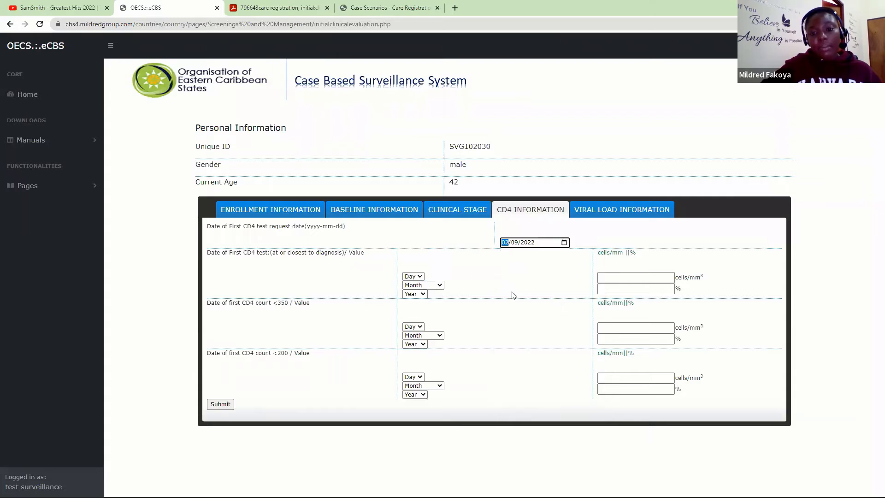
left_click(417, 277)
left_click(407, 358)
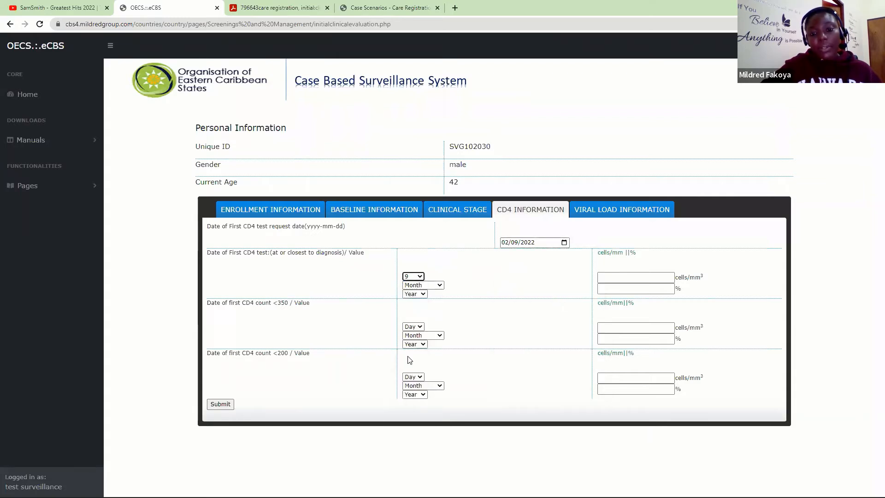
left_click(428, 284)
left_click(424, 315)
left_click(415, 294)
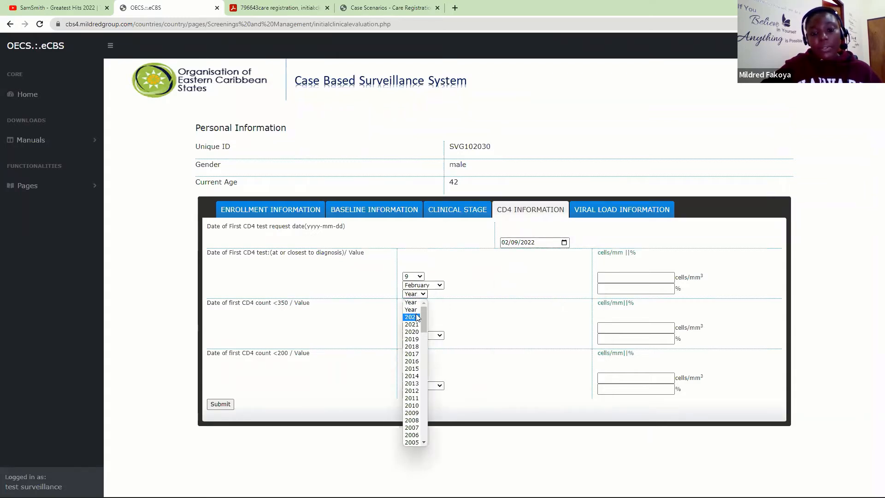
left_click(417, 317)
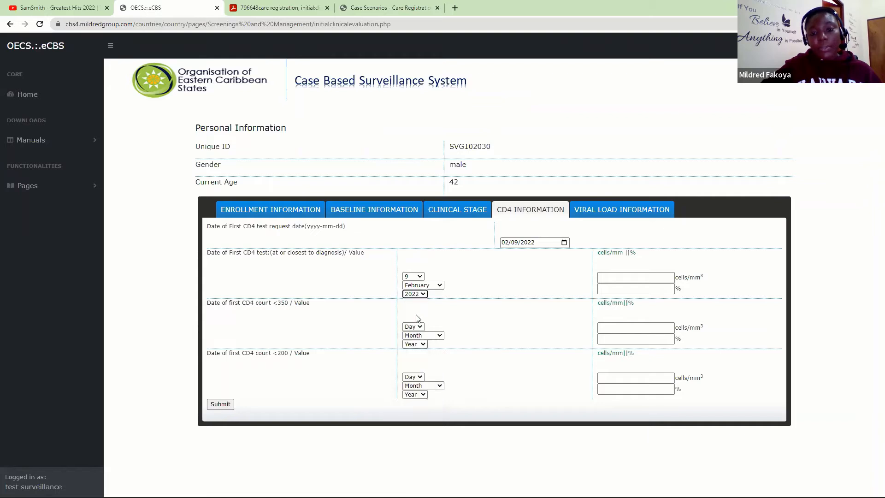
- Save the CD4 dates and move to the Viral Load Information section
left_click(220, 404)
left_click(490, 77)
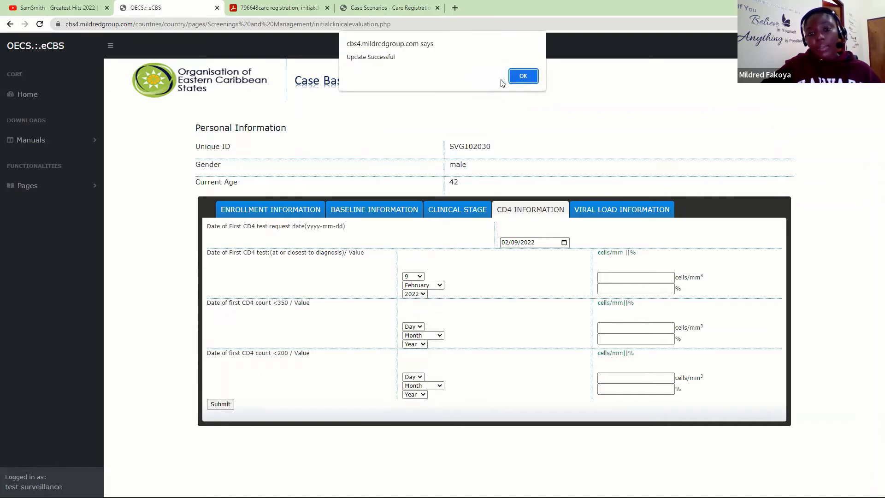
left_click(526, 75)
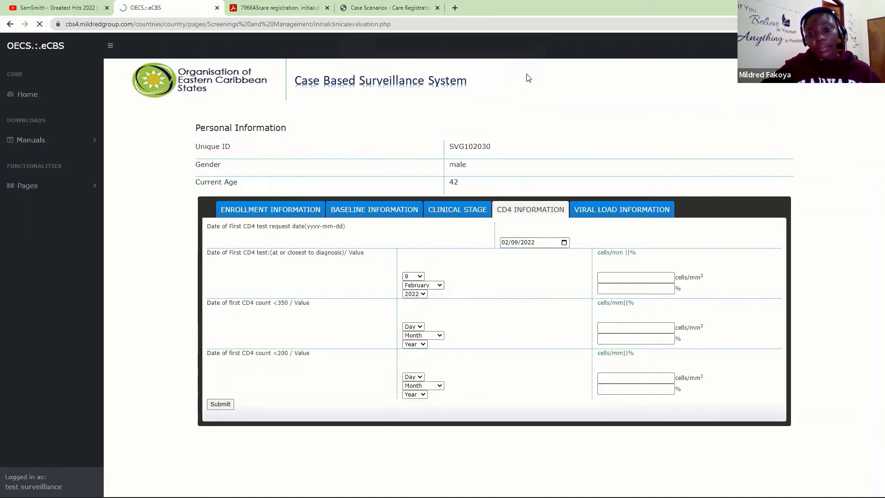
left_click(630, 208)
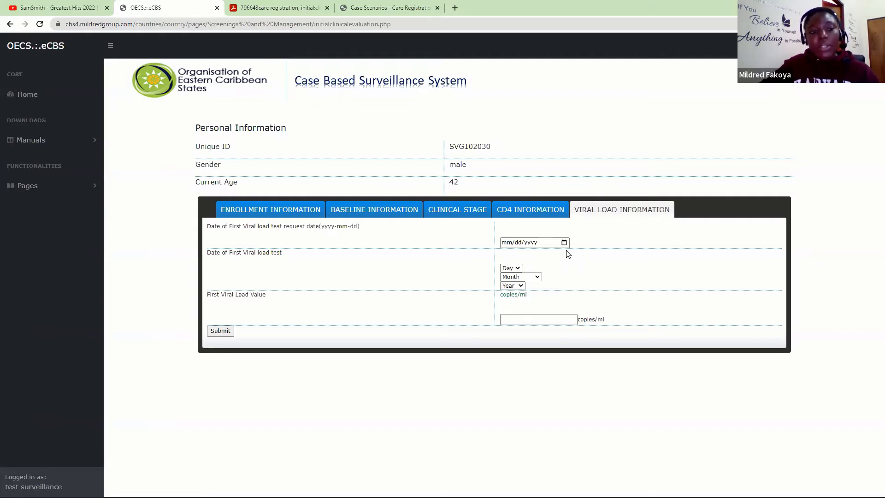
- Go to Pages > Care Registrations and Initial Evaluation > Exposed Infant Care Registration in the sidebar
left_click(68, 185)
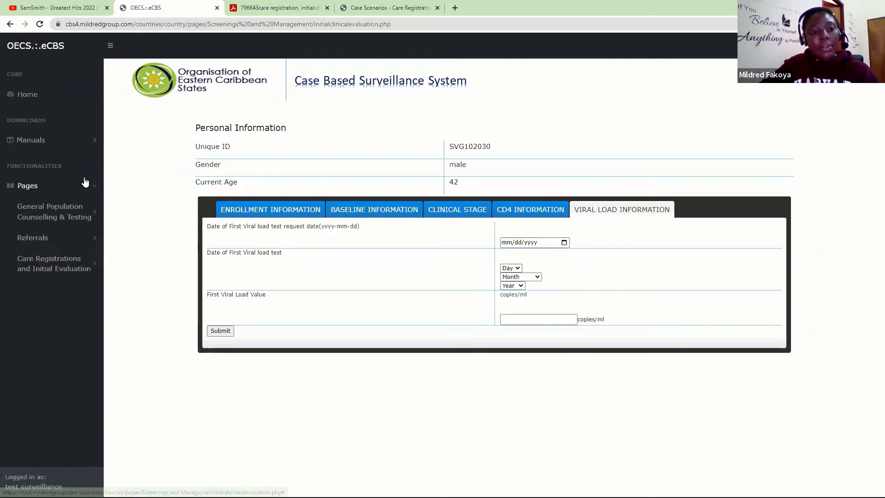
left_click_drag(99, 255, 102, 317)
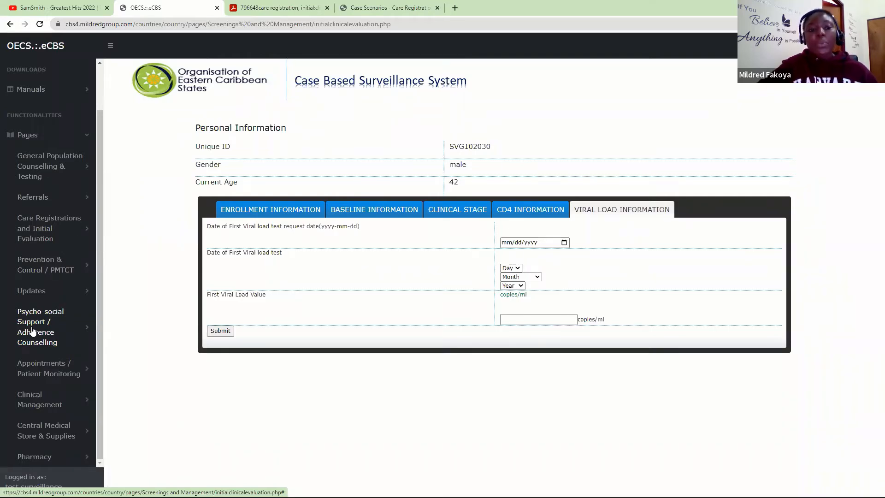
left_click(73, 228)
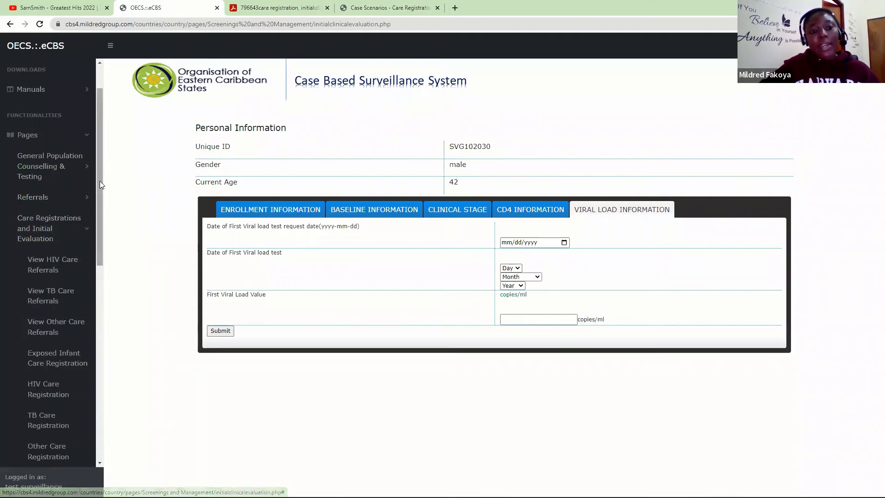
left_click_drag(99, 188, 111, 272)
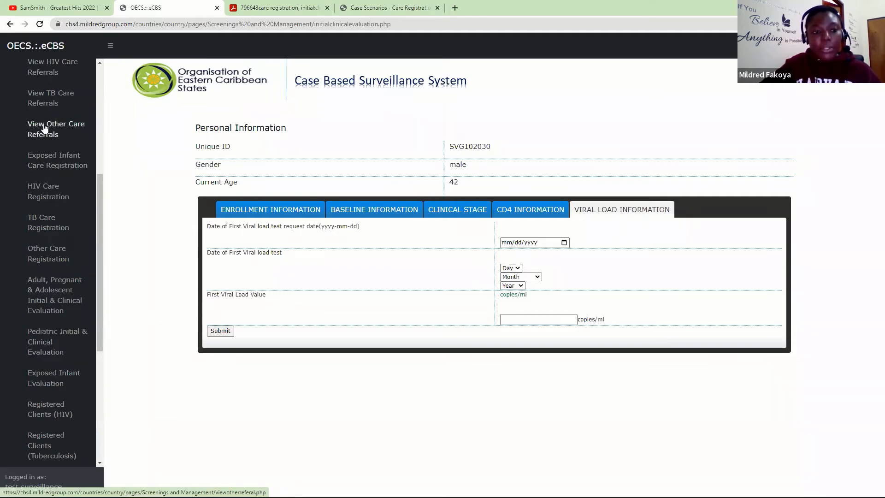
left_click(57, 163)
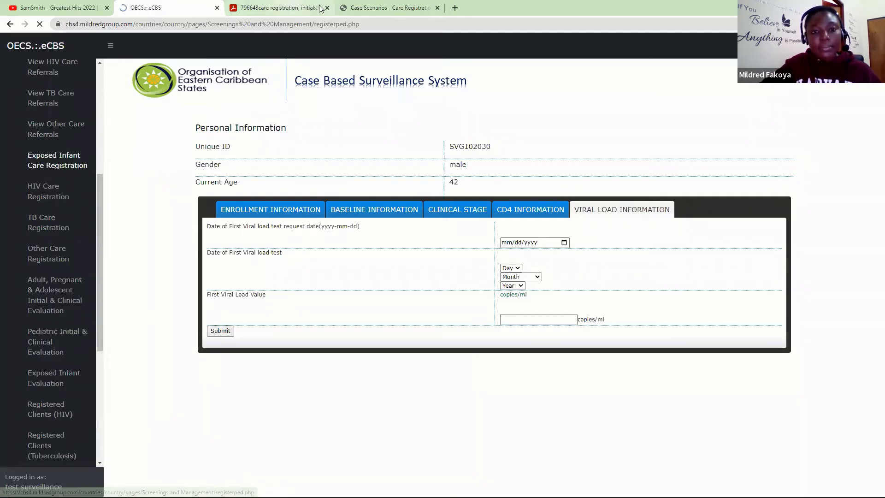
- Read the Case Scenarios PDF down to the infant's first checkup, then return to OECS eCBS
left_click(355, 7)
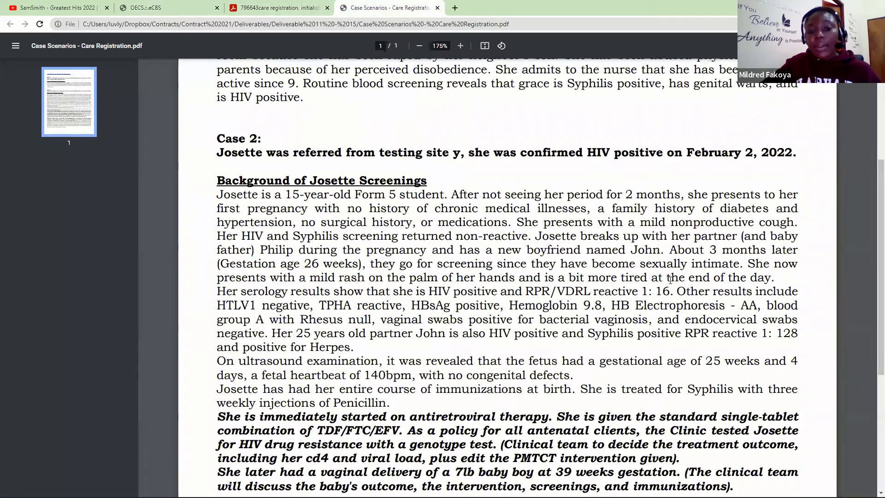
scroll(870, 230, "down", 3)
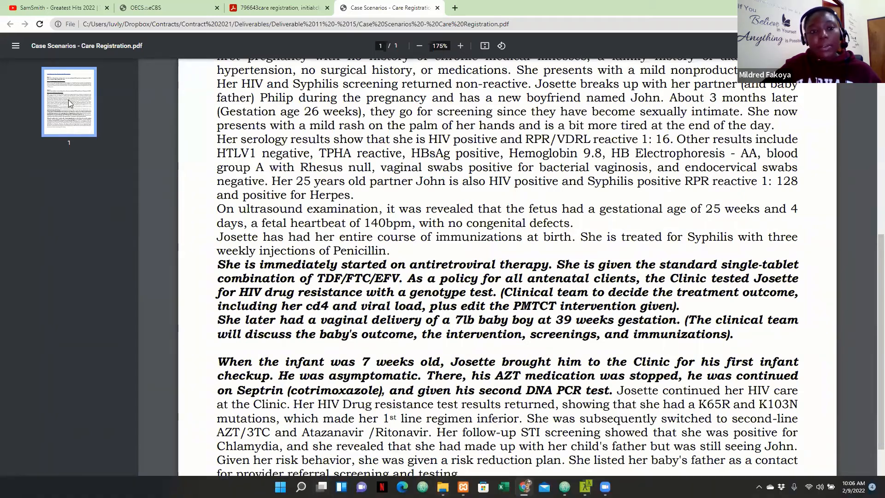
left_click(147, 3)
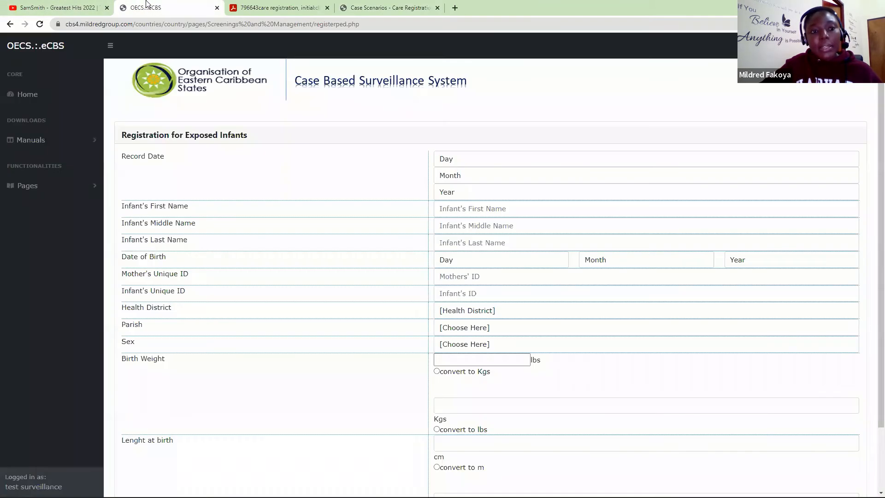
- Set the registration record date to 9 February 2022
left_click(464, 158)
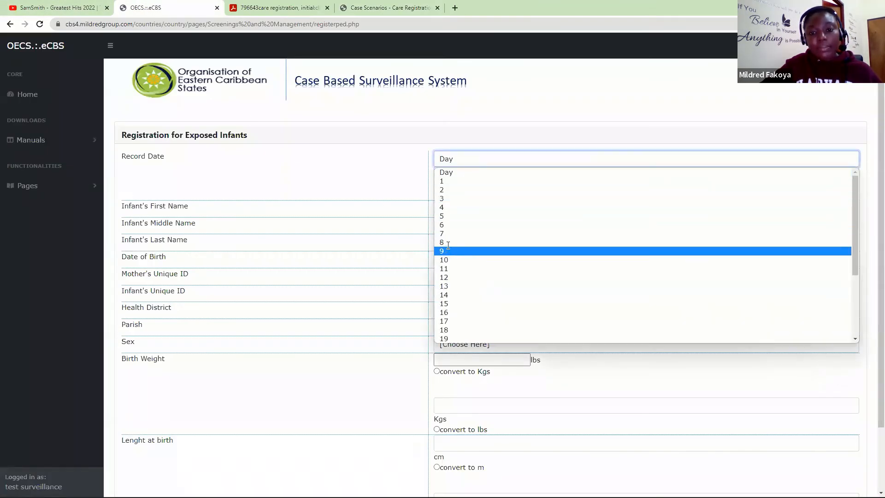
left_click(447, 251)
left_click(458, 177)
left_click(458, 207)
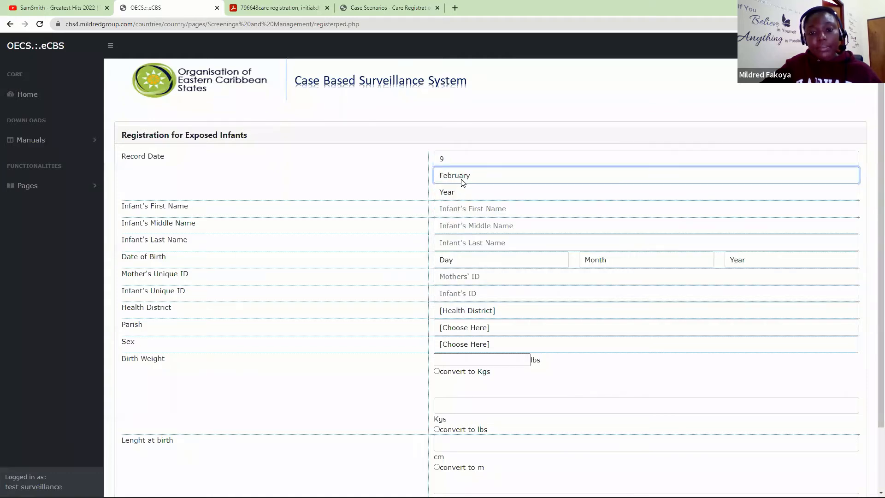
left_click(457, 191)
left_click(464, 212)
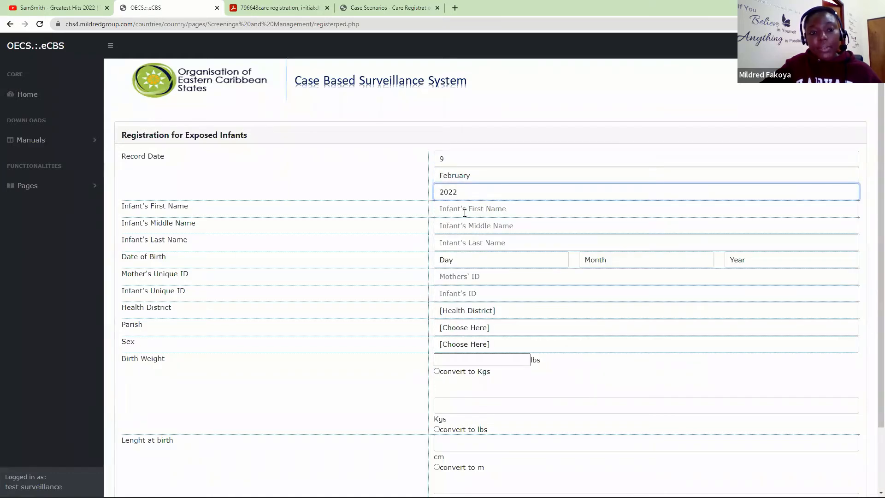
- Enter the infant's first, middle and last names
left_click(464, 210)
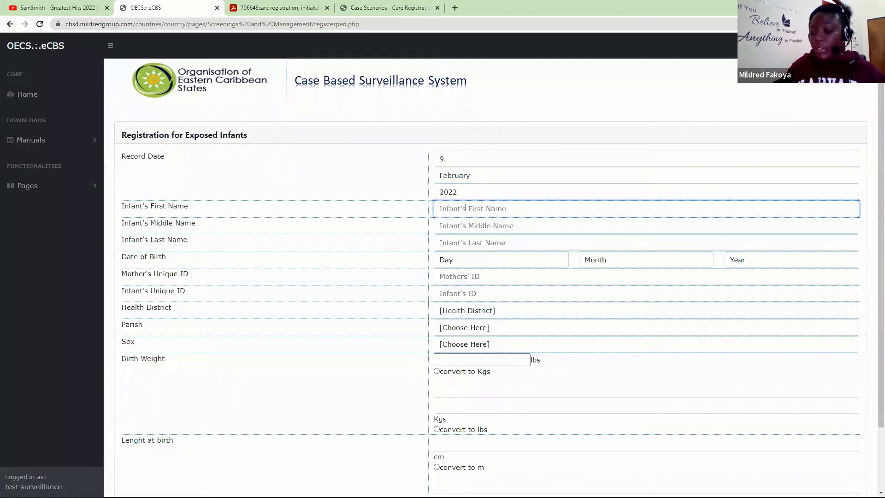
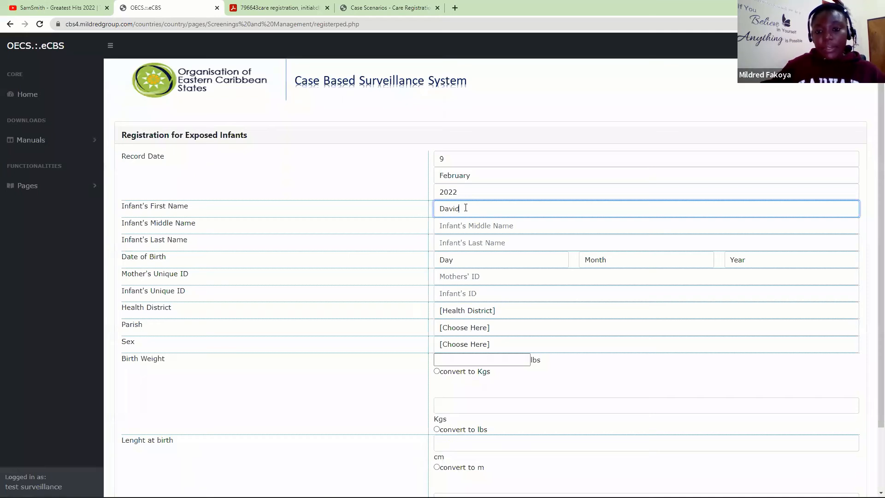
key("Tab")
key("Tab")
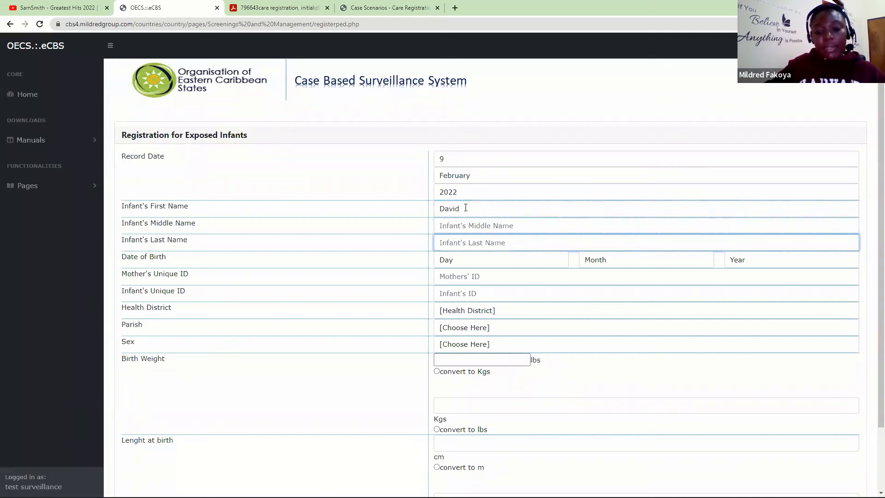
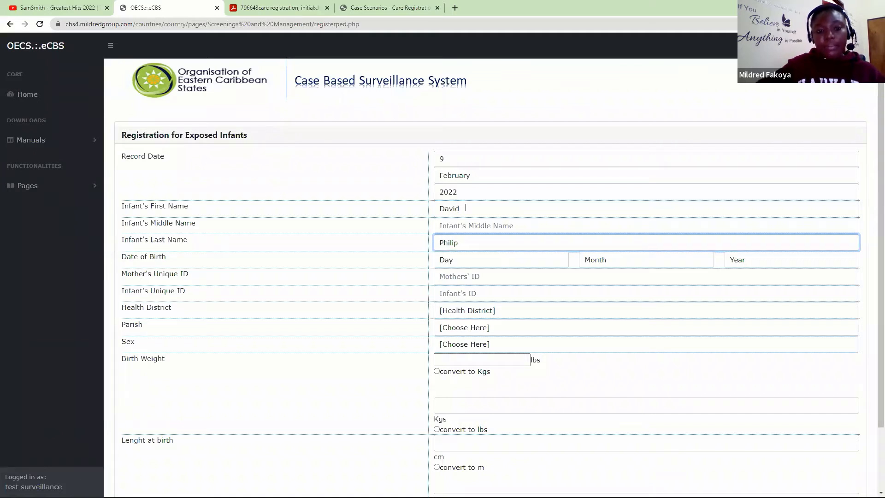
- Set the infant's birth date to 3 February 2022
left_click(482, 260)
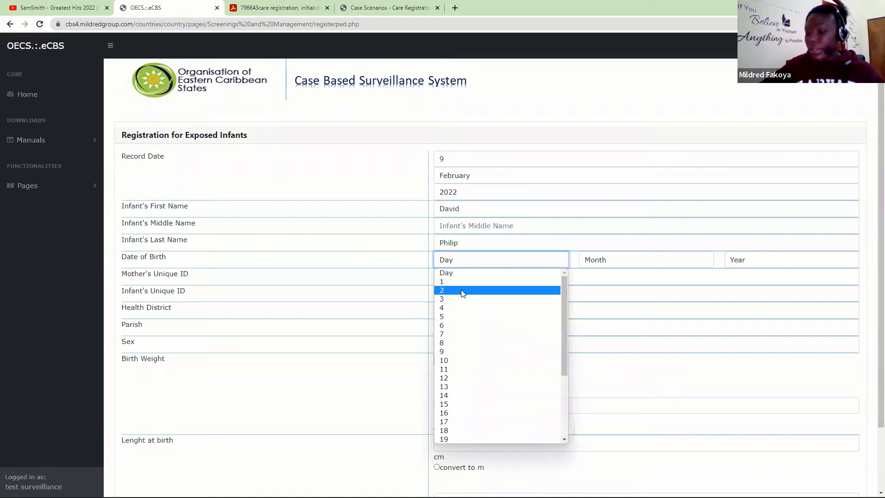
left_click(456, 301)
left_click(635, 259)
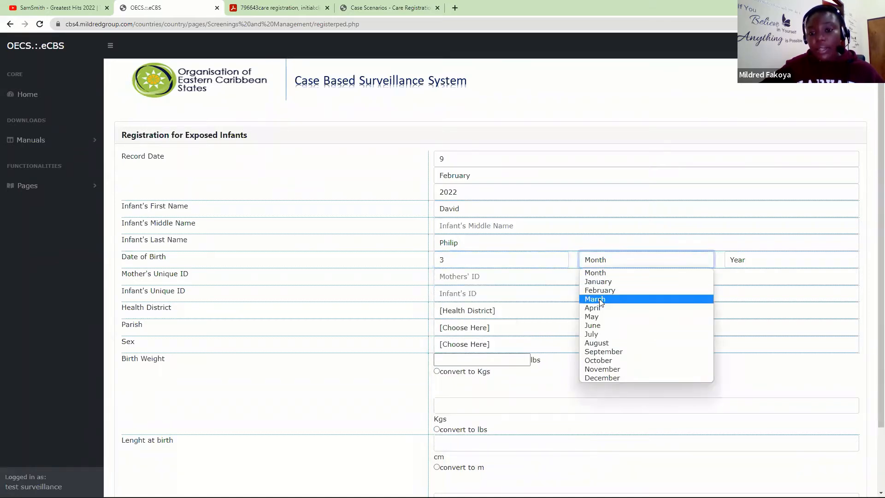
left_click(599, 290)
left_click(761, 259)
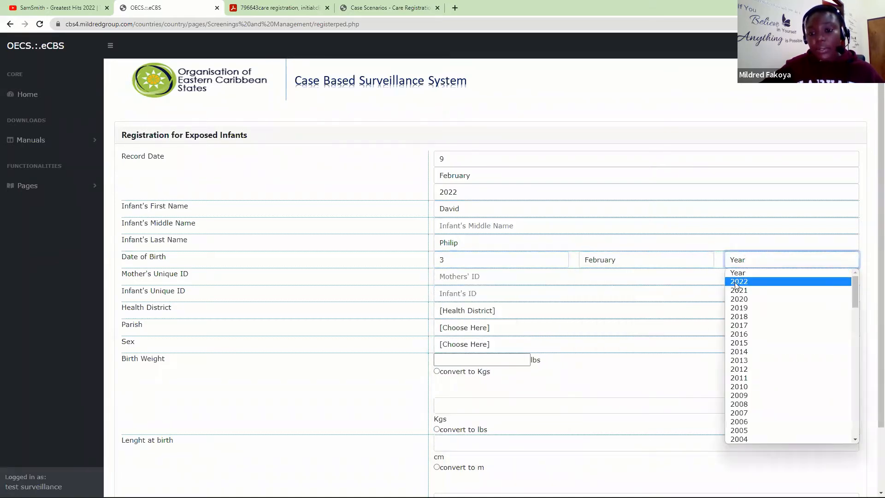
left_click(739, 281)
- Enter the mother's and infant's unique IDs, with district Kingstown and parish St. George
left_click(490, 277)
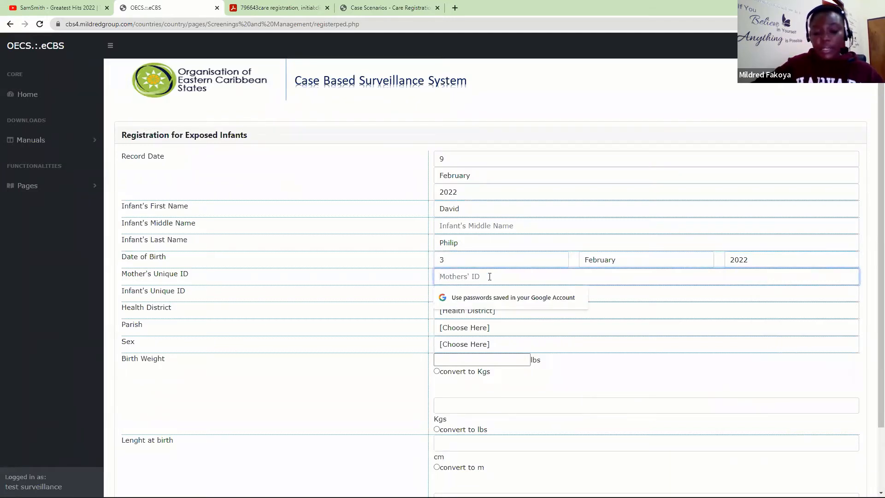
type("•••")
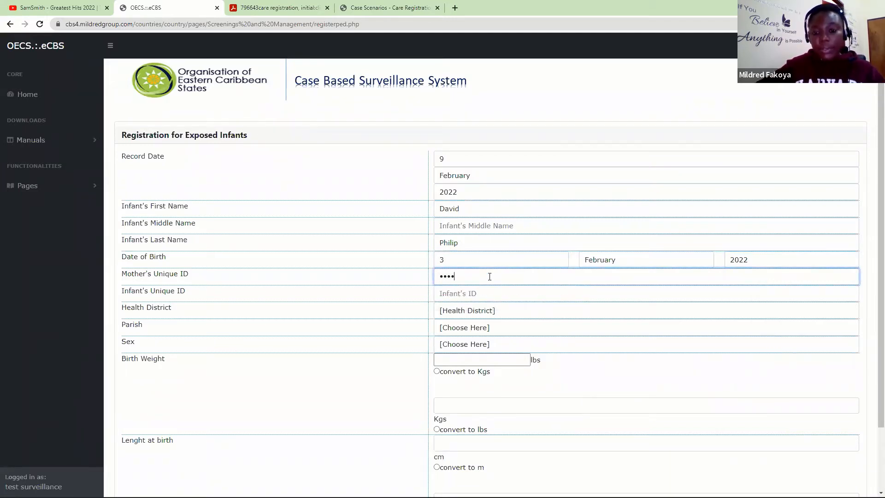
left_click(466, 293)
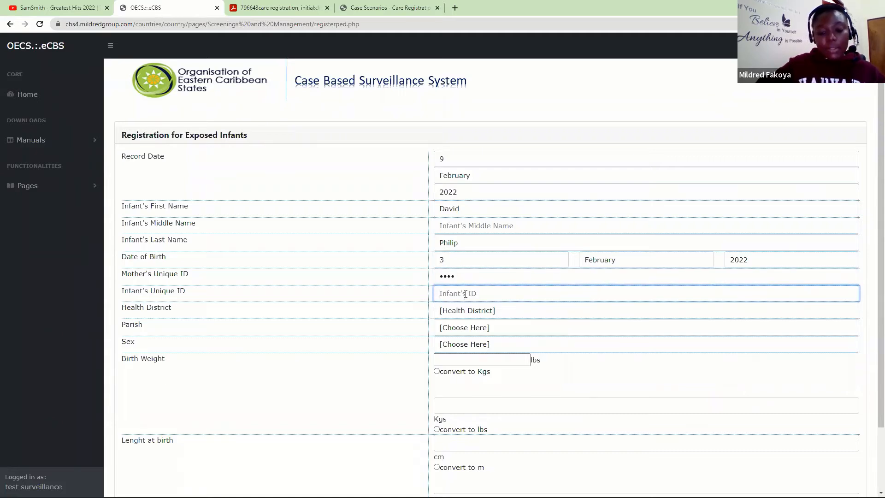
type("j123da")
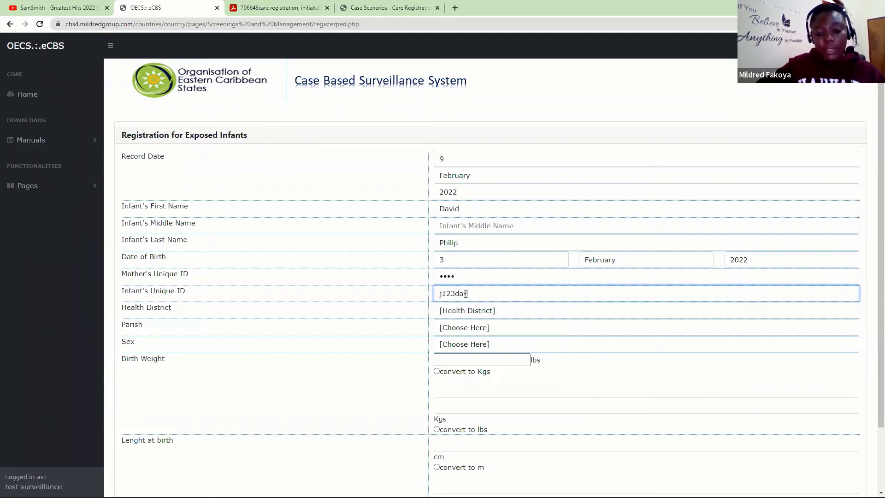
type("vid")
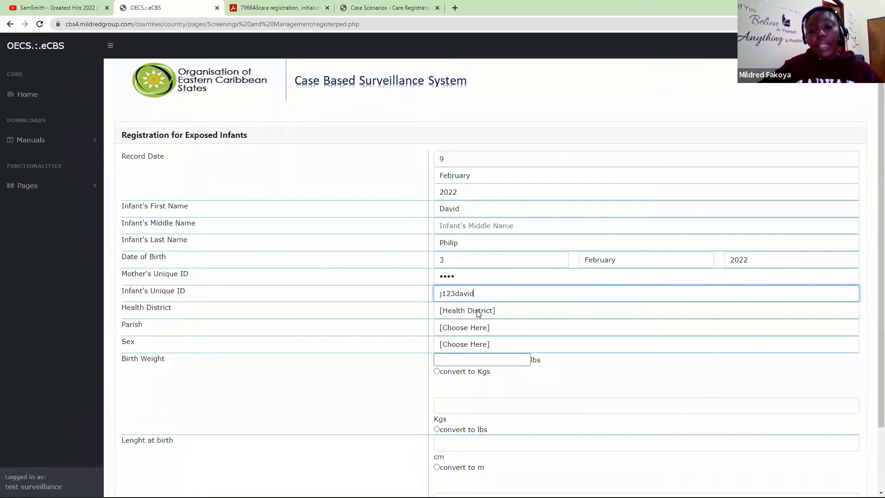
left_click(479, 311)
left_click(467, 333)
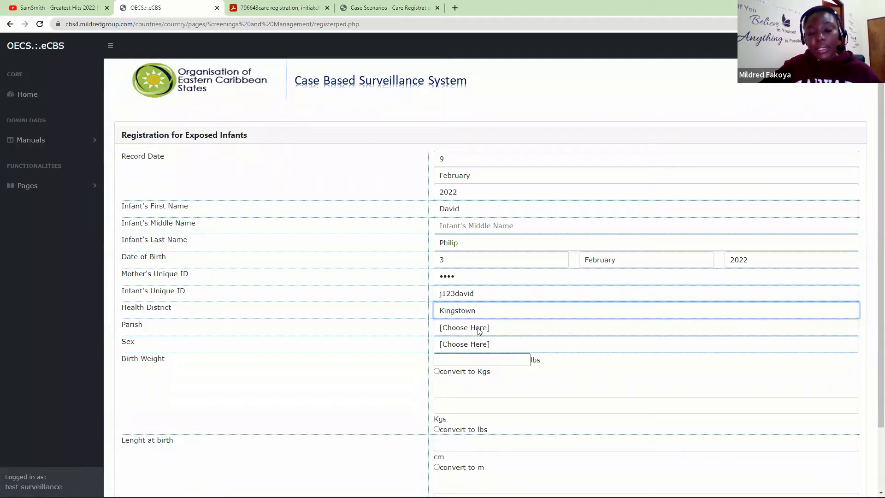
left_click(478, 328)
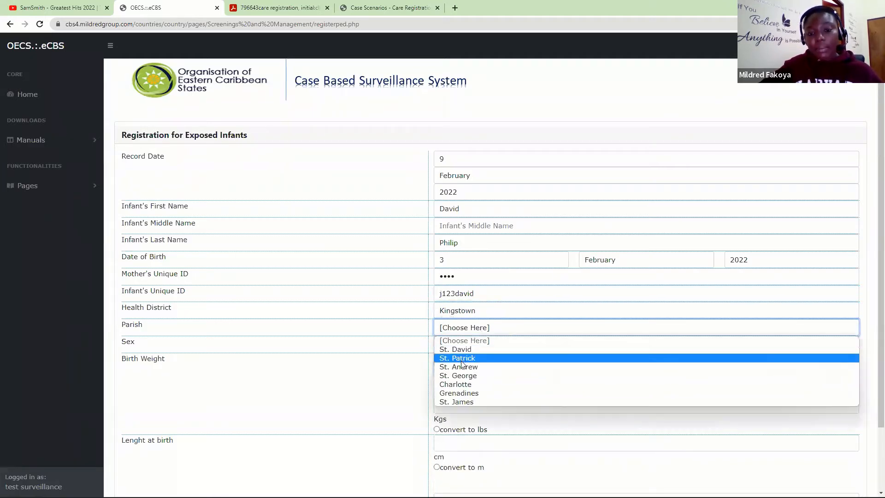
left_click(459, 378)
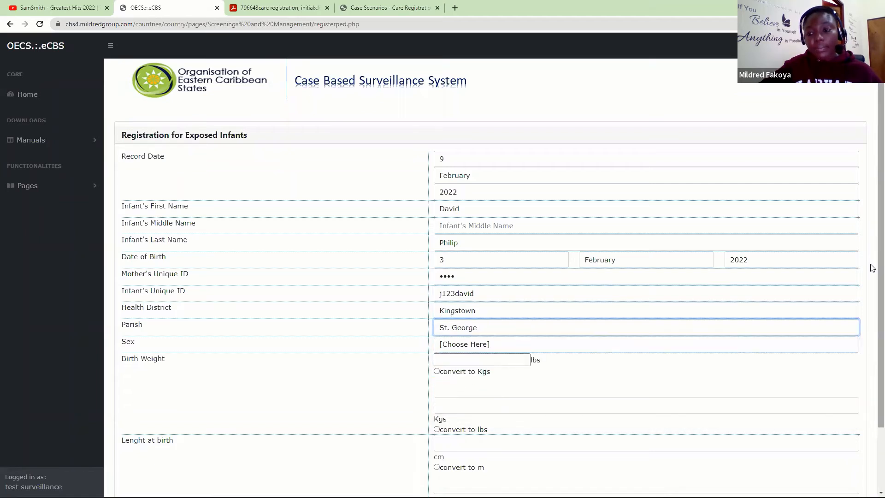
scroll(872, 360, "down", 2)
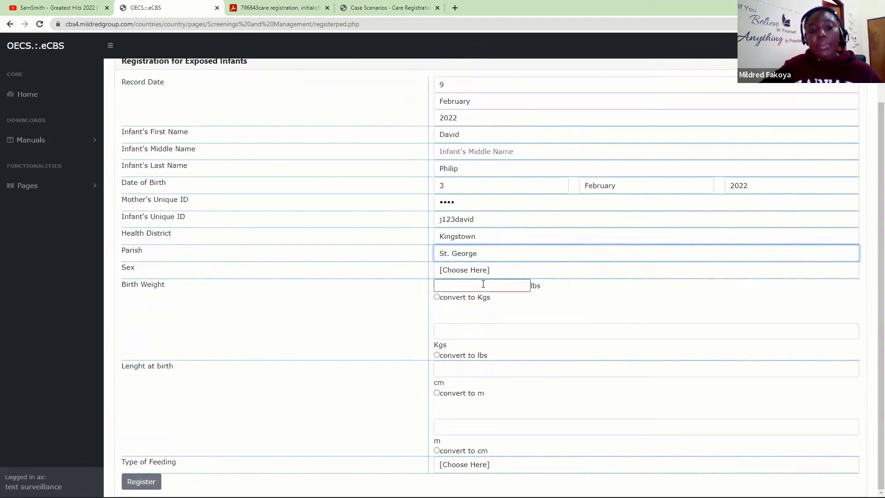
- Record the infant as male, birth weight 7 lbs, length 47 cm
left_click(481, 272)
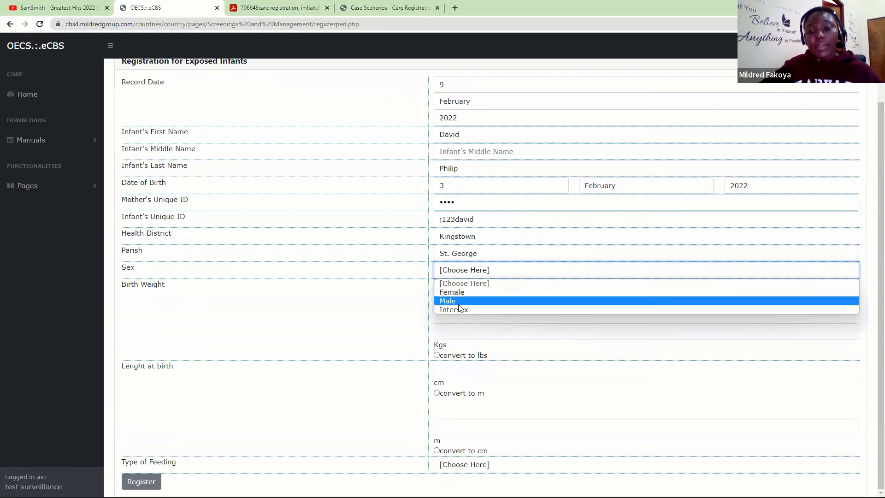
left_click(459, 301)
left_click(468, 290)
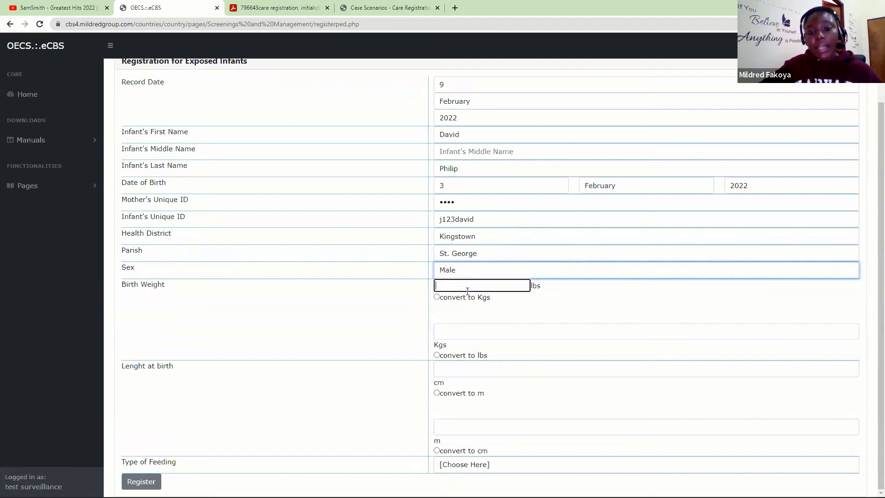
type("7")
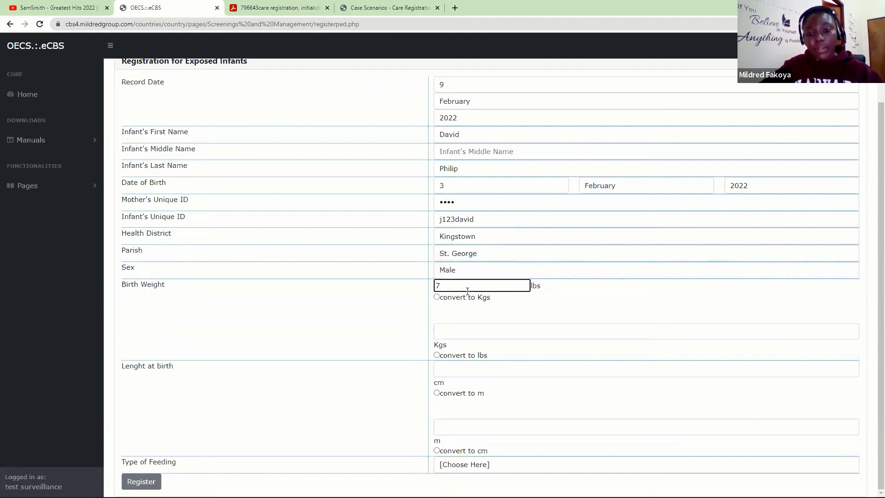
left_click(454, 296)
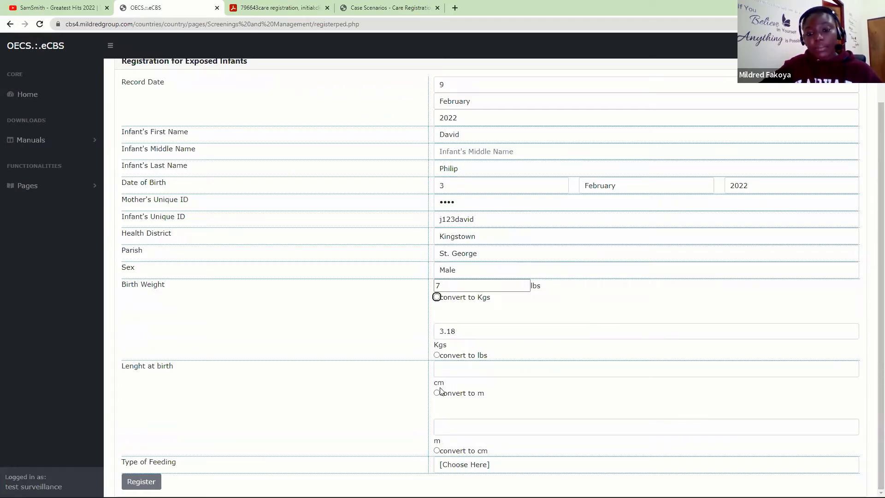
left_click(455, 373)
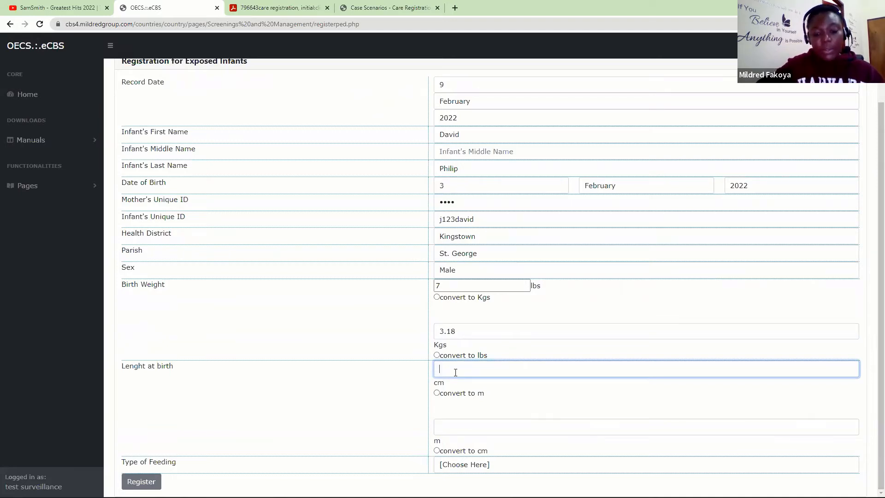
type("47 cm")
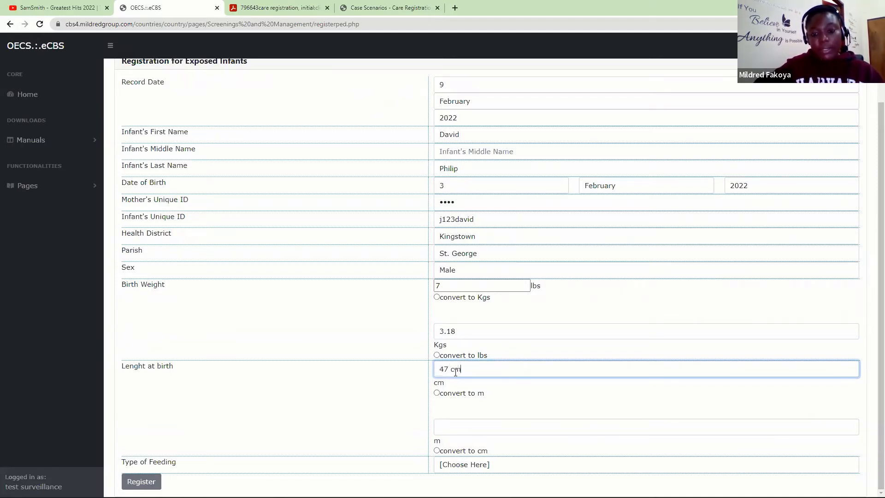
key("Tab")
left_click(467, 370)
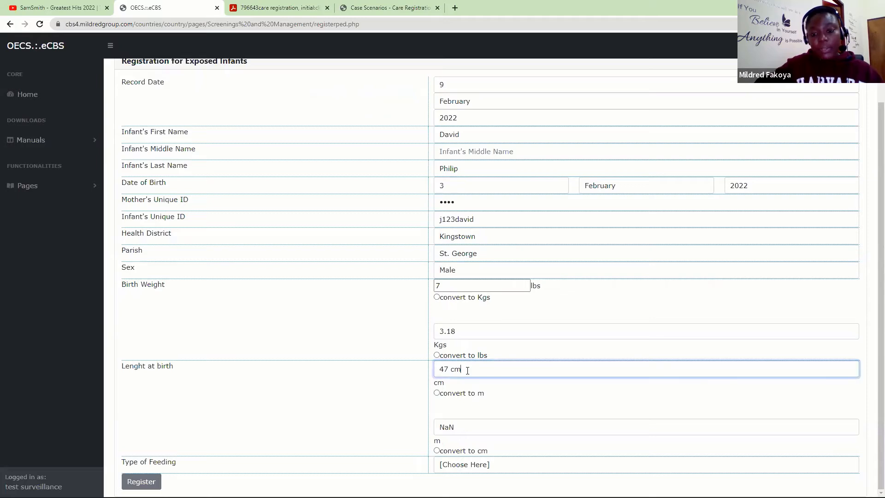
key("BackSpace")
key("BackSpace")
key("BackSpace")
key("Tab")
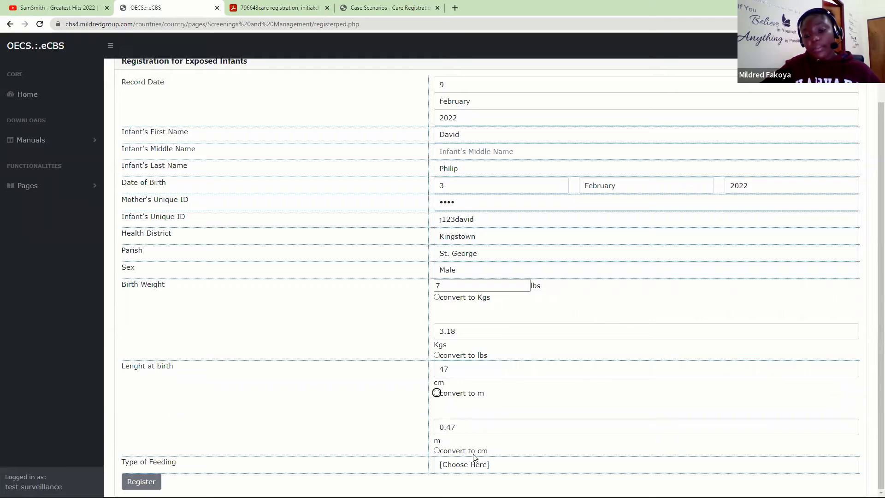
- Choose Replacement Feeds as feeding type and register the infant, confirming the alerts
left_click(463, 470)
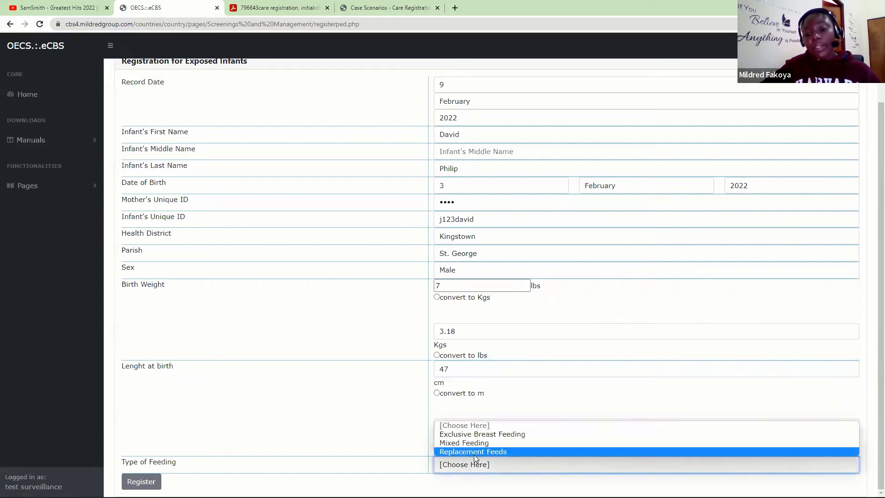
left_click(474, 454)
left_click(146, 480)
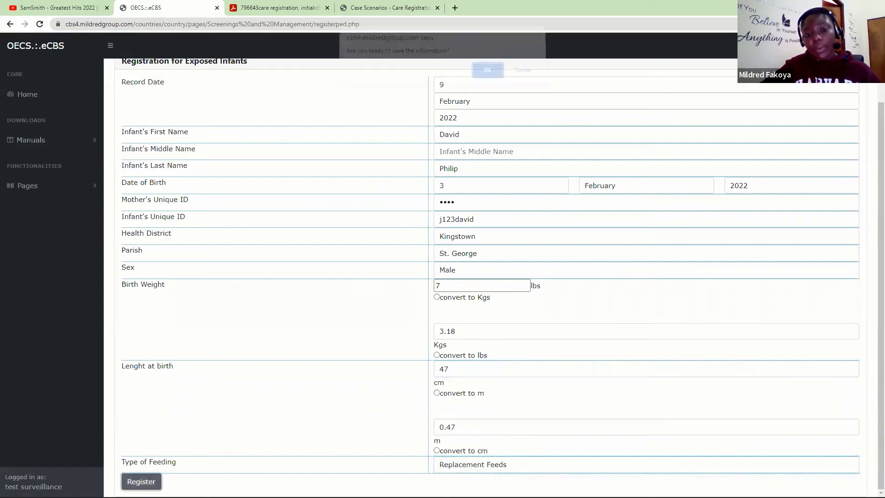
left_click(489, 77)
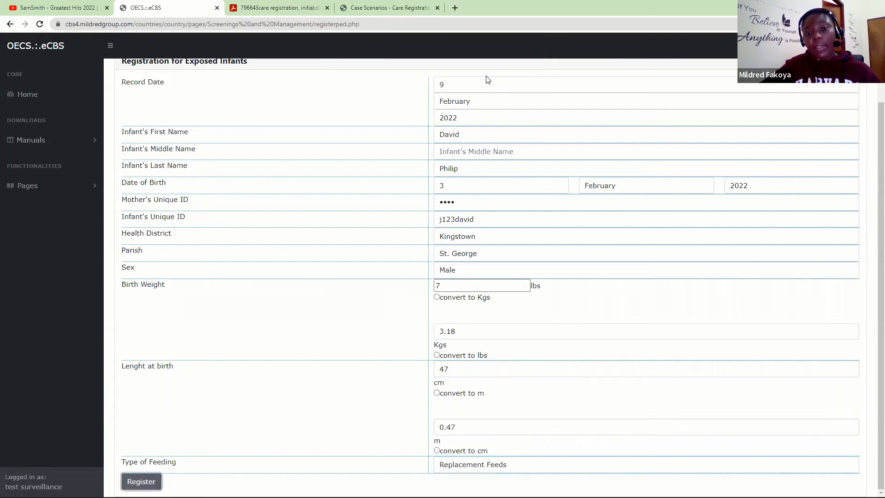
left_click(522, 76)
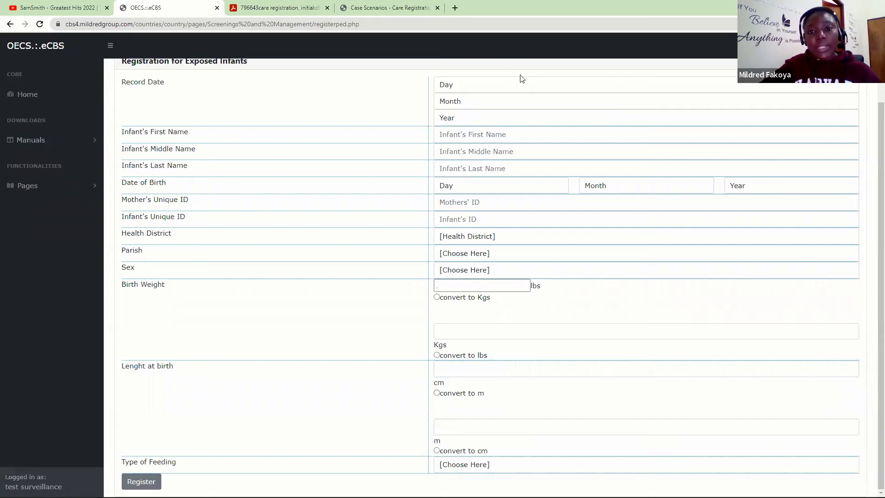
- Open Exposed Infant Evaluation under Pages > Care Registrations and Initial Evaluation
left_click(46, 186)
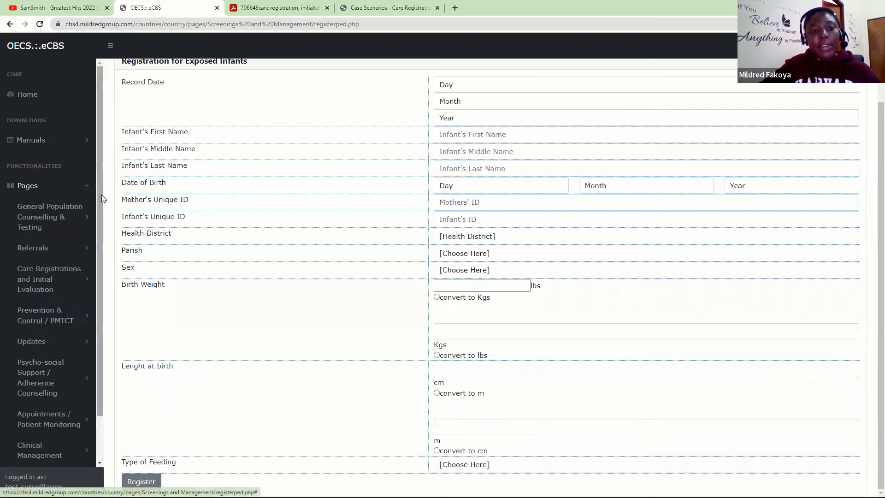
left_click(49, 279)
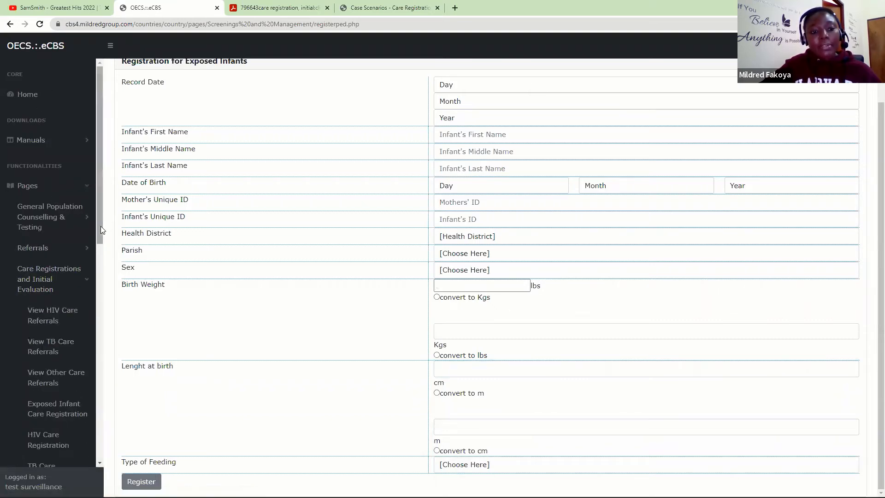
left_click_drag(101, 226, 97, 322)
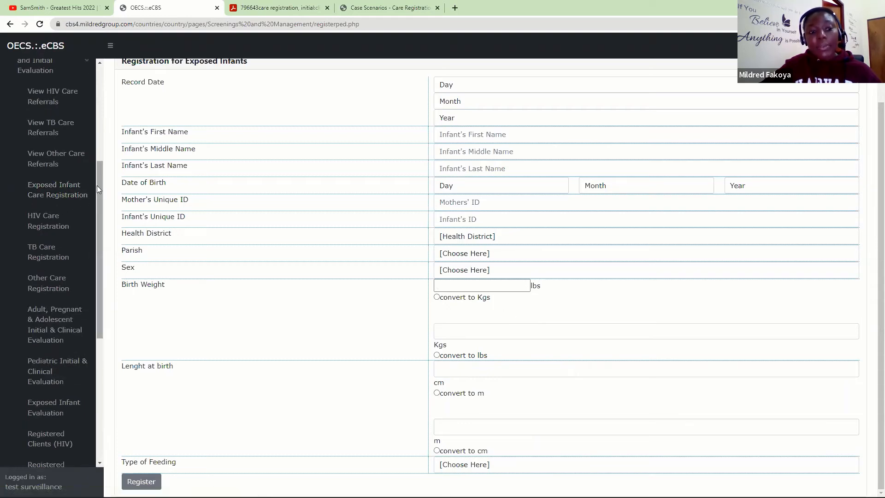
left_click_drag(97, 186, 99, 257)
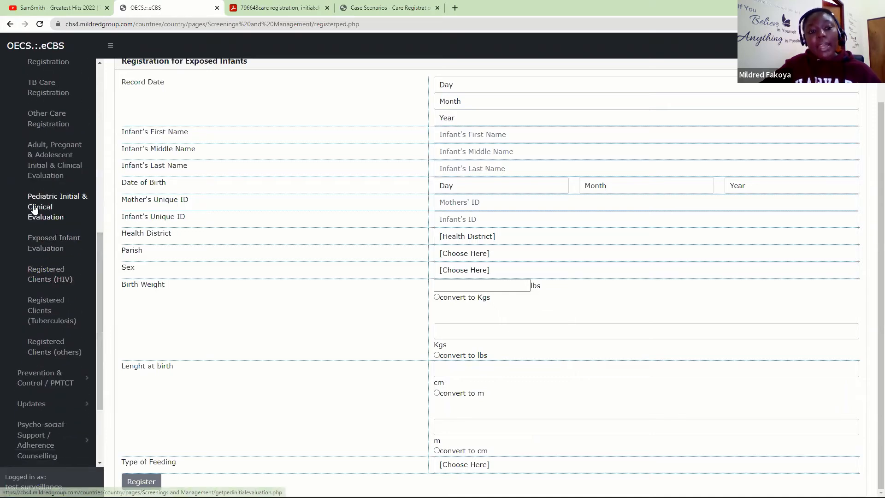
left_click(50, 247)
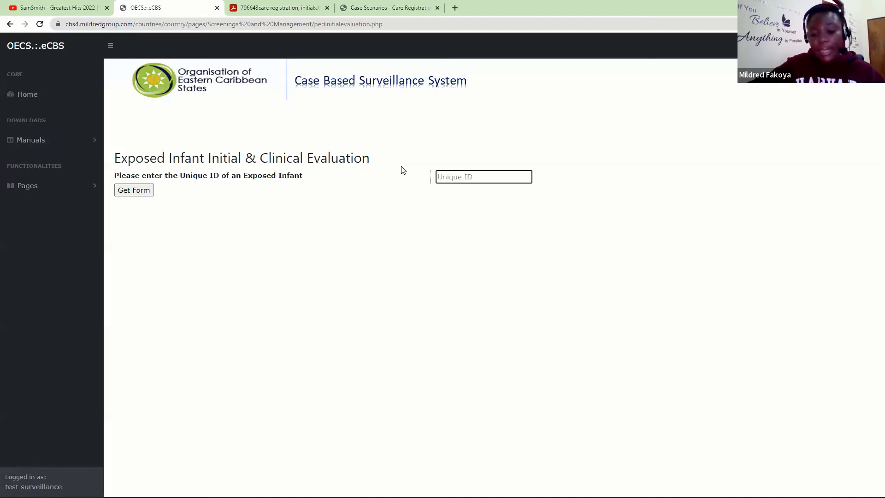
- Enter the infant's unique ID and load his evaluation form
type("••••")
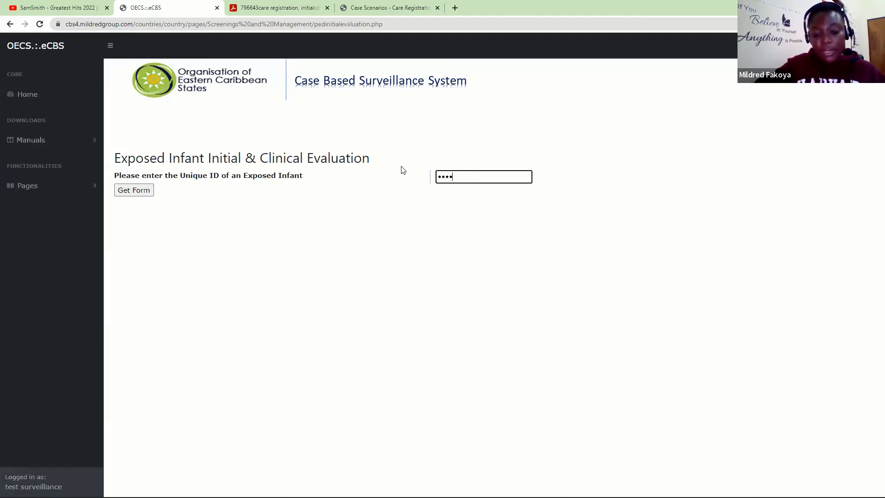
type("••••")
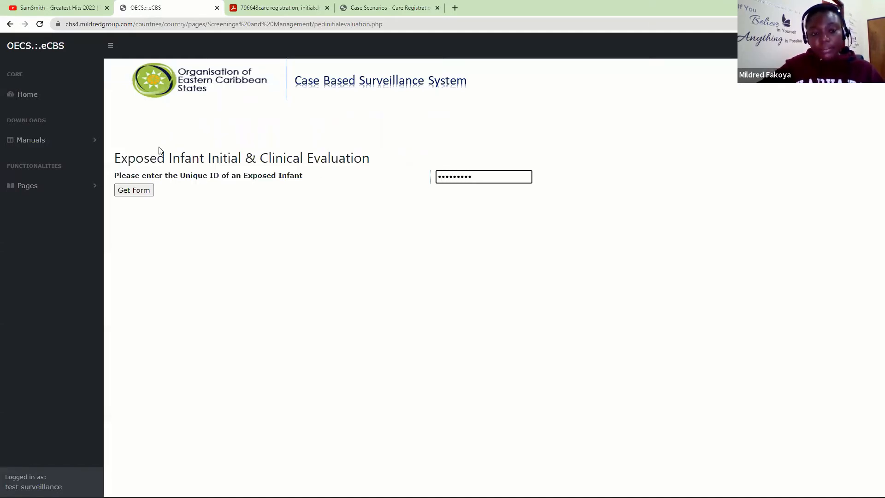
left_click(134, 191)
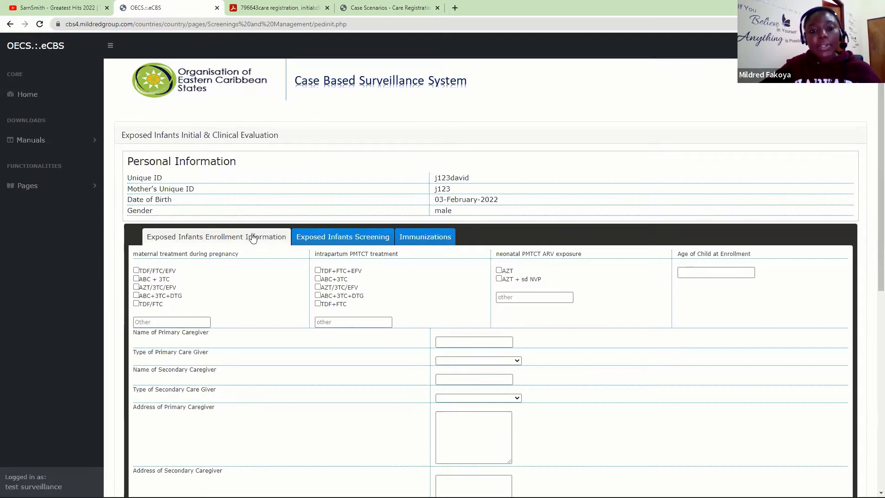
- Tick TDF/FTC/EFV maternal treatment and AZT neonatal exposure, with enrollment age 1 week
left_click(331, 236)
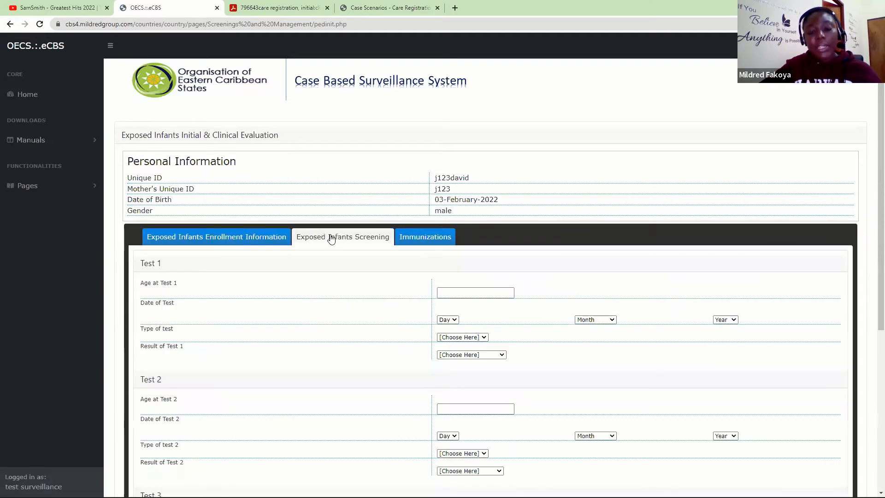
left_click(209, 238)
scroll(871, 249, "down", 3)
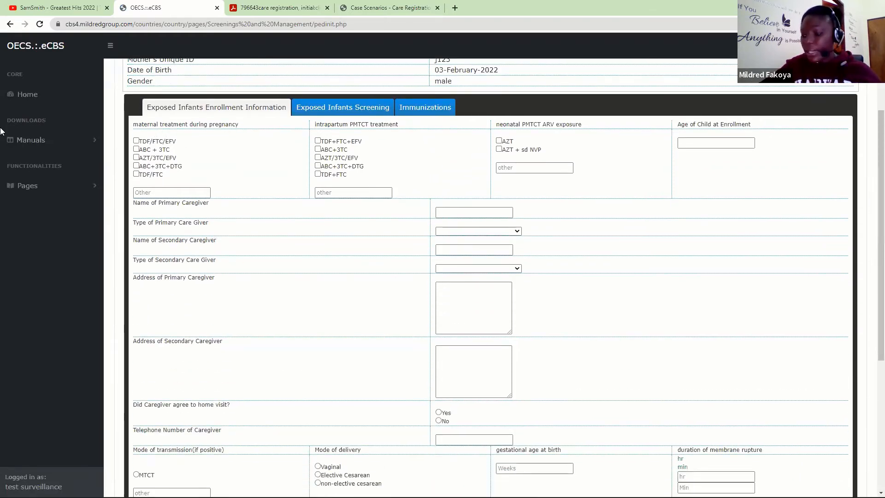
left_click(137, 141)
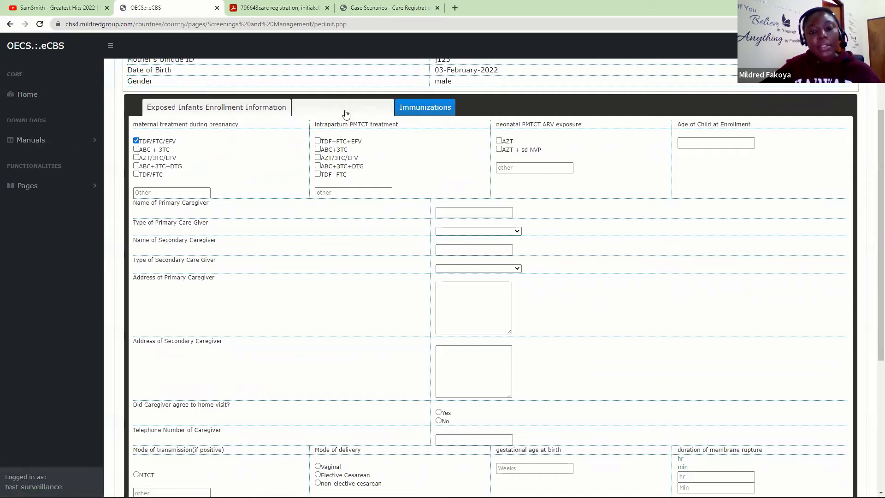
left_click(318, 191)
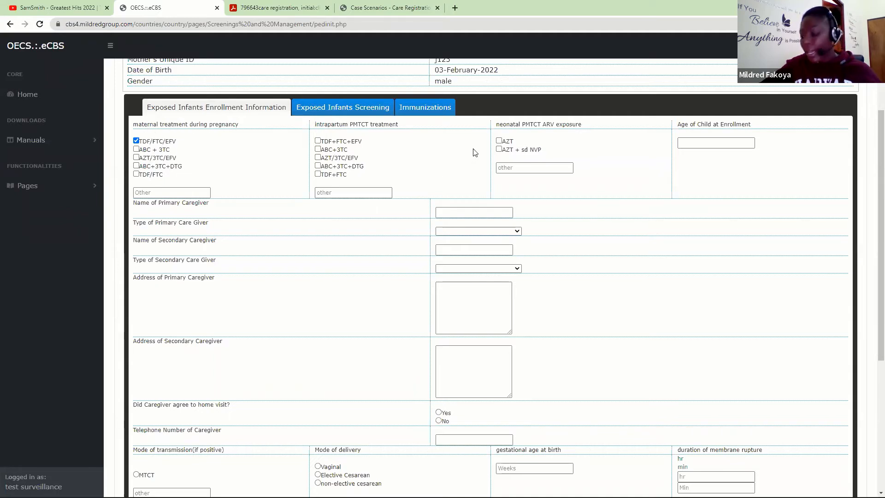
left_click(499, 142)
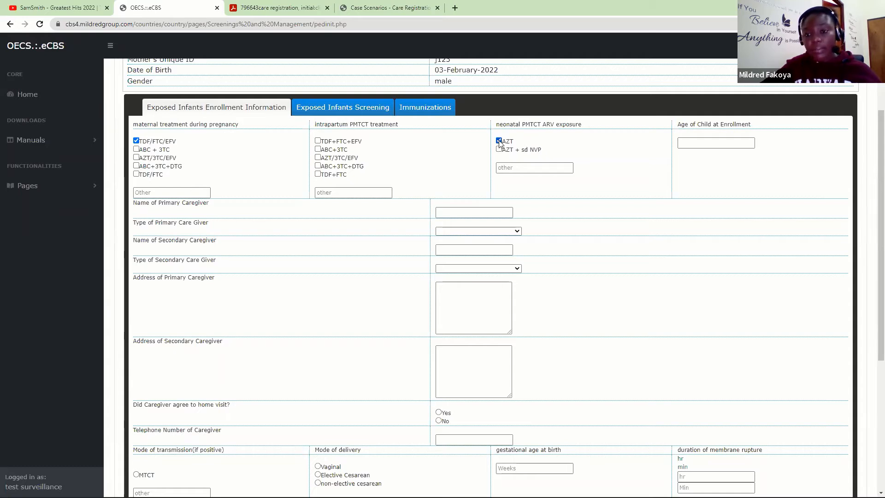
left_click(702, 141)
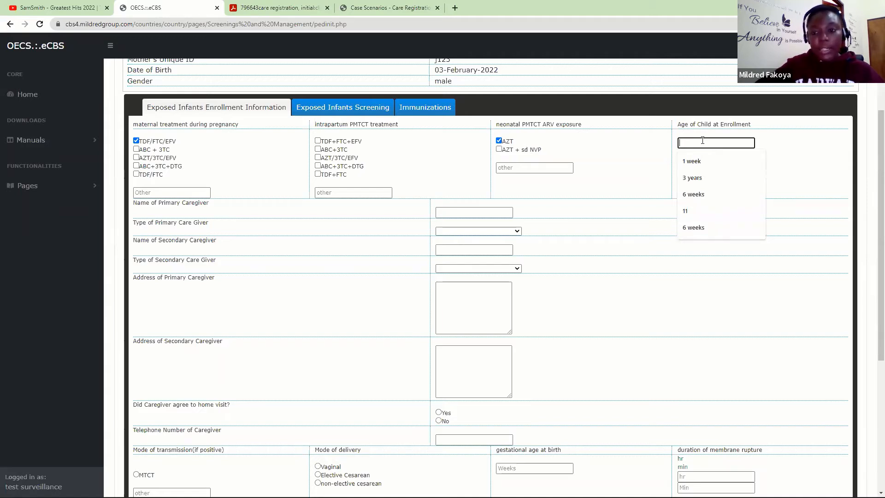
left_click(702, 162)
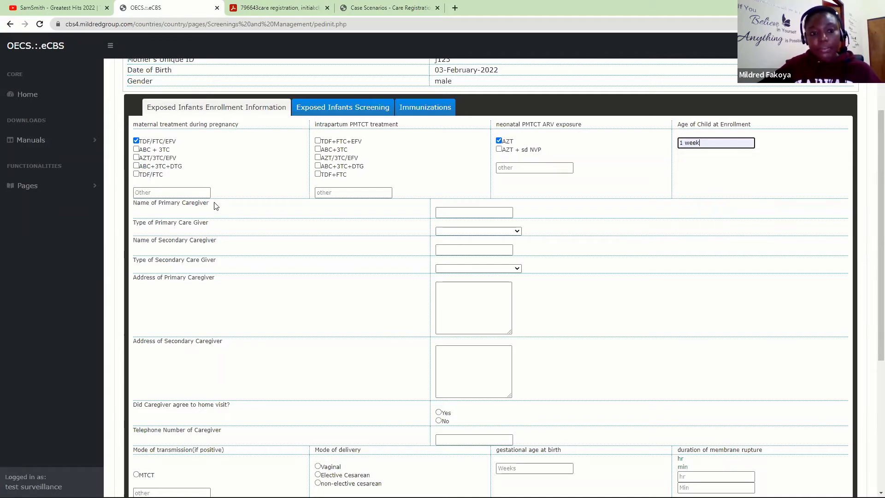
left_click(484, 213)
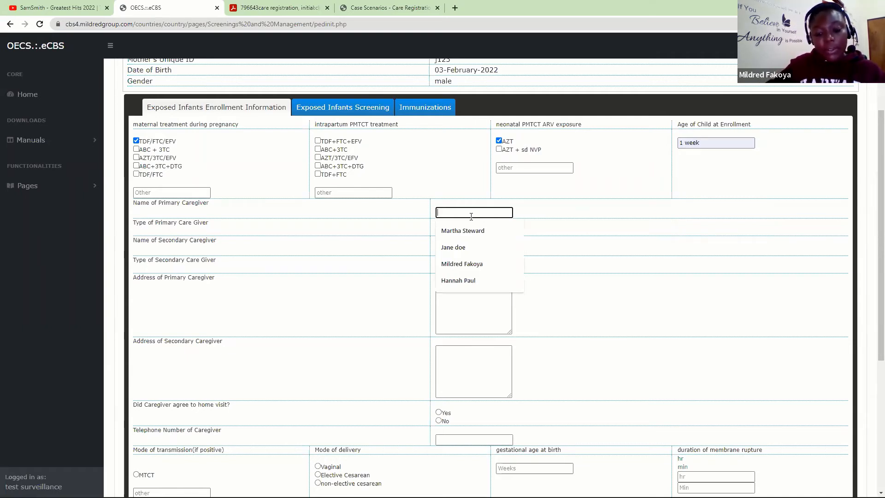
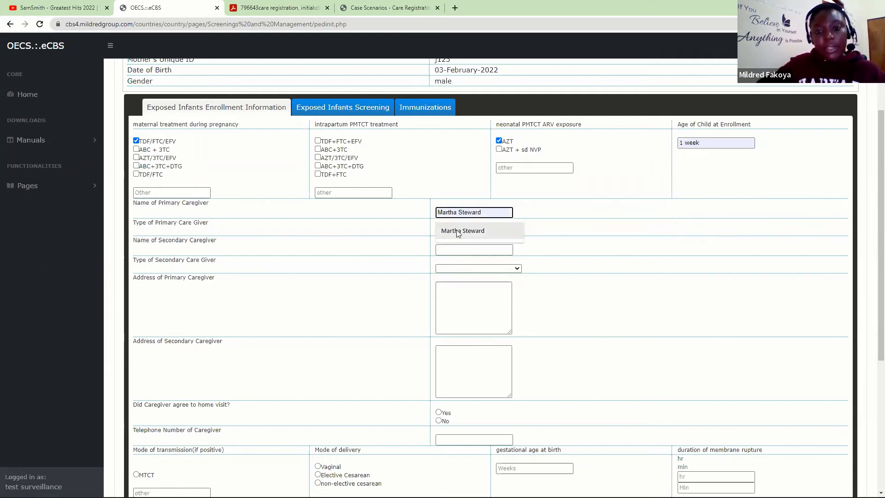
- Enter both caregivers' names, typed as Family-Relative and Biological Parent
left_click(454, 231)
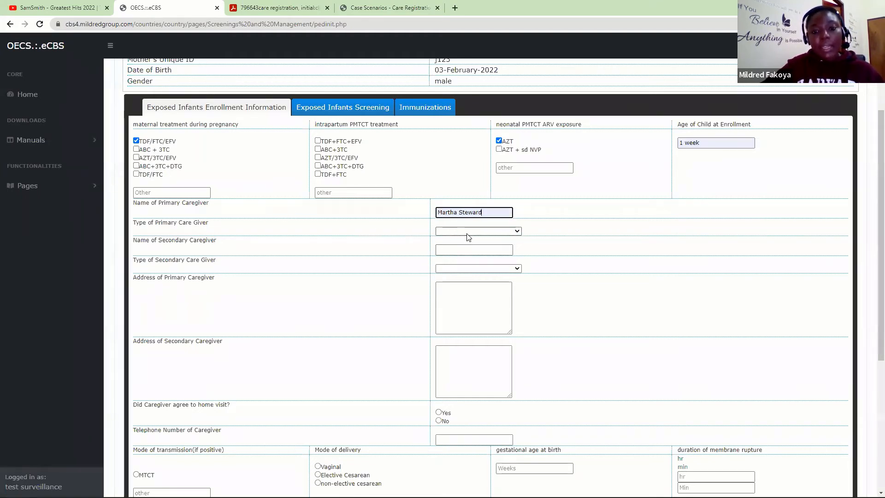
left_click(467, 233)
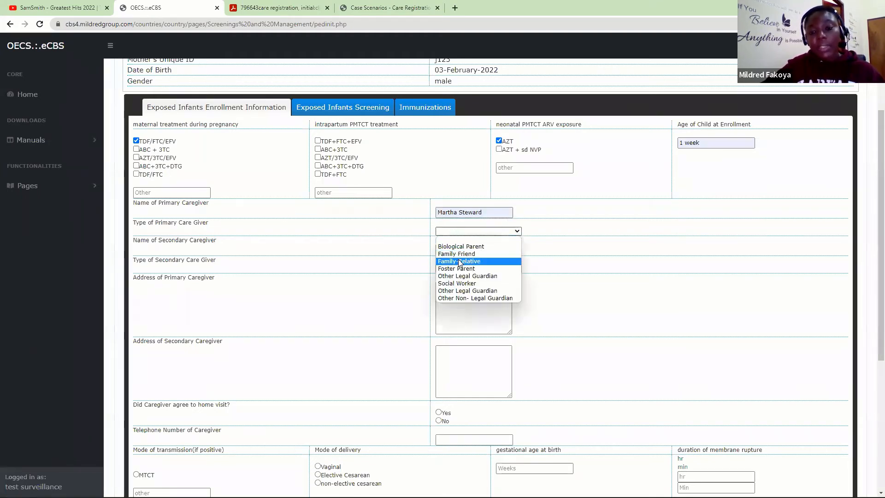
left_click(459, 261)
left_click(453, 251)
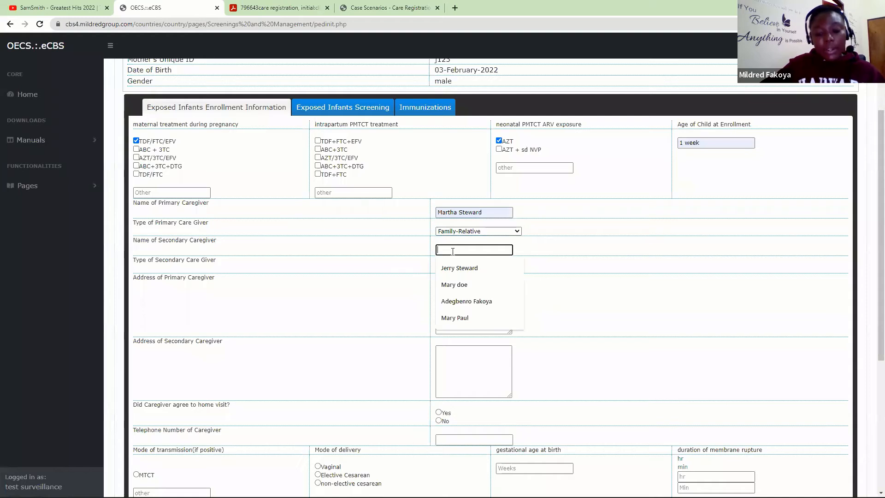
type("Jos")
key("BackSpace")
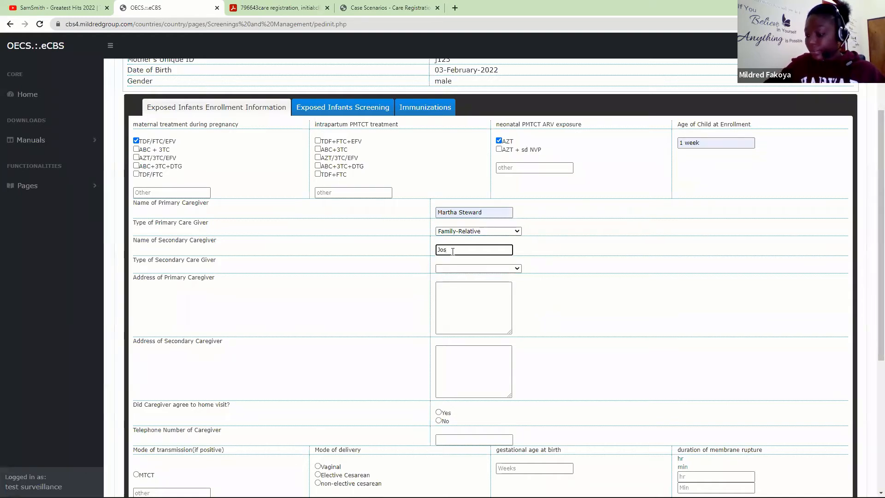
type("ette")
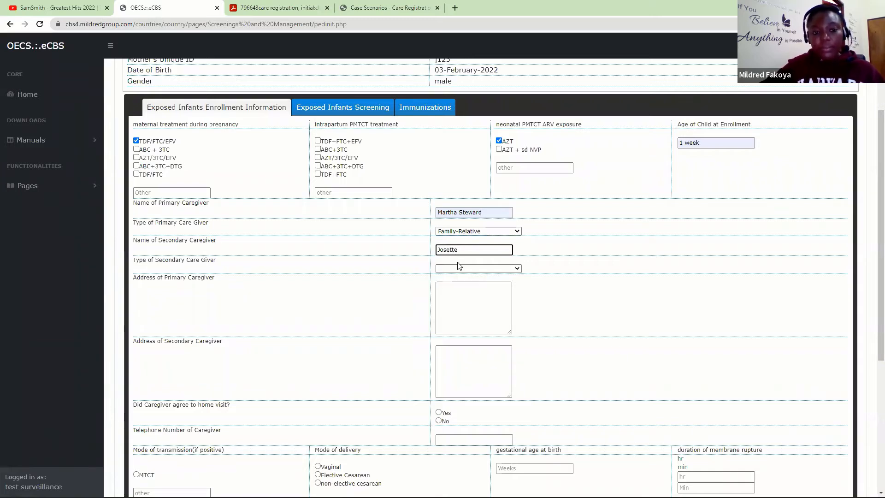
left_click(458, 268)
left_click(459, 284)
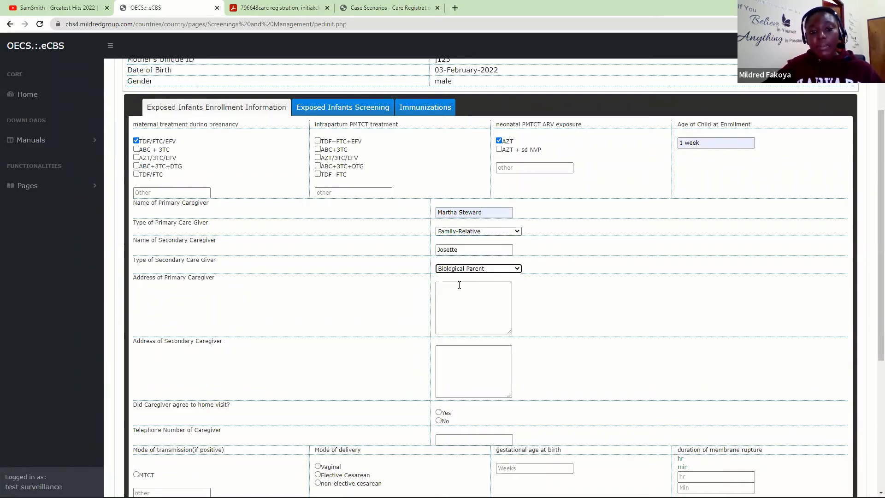
- Give both caregivers the address Kingstown
left_click(458, 305)
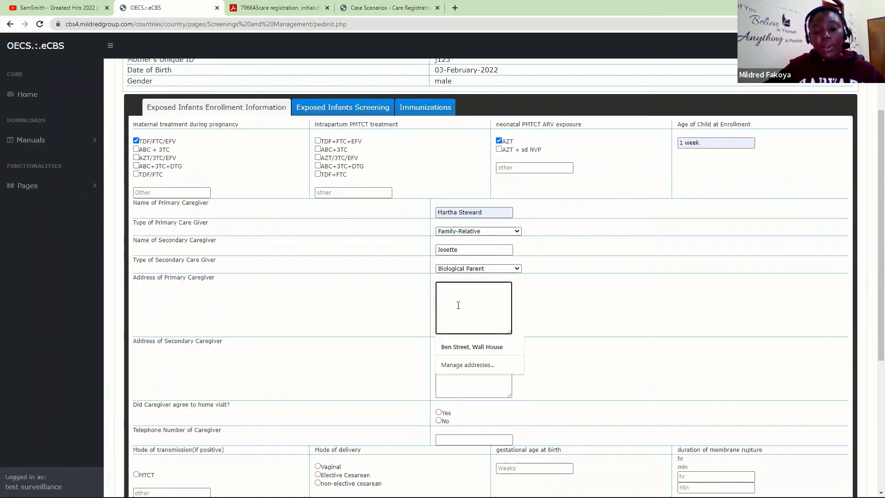
type("King")
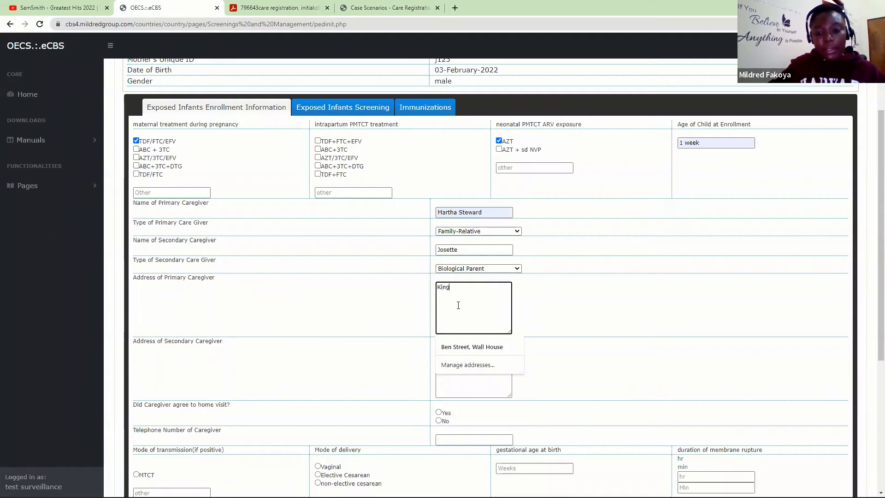
type("s")
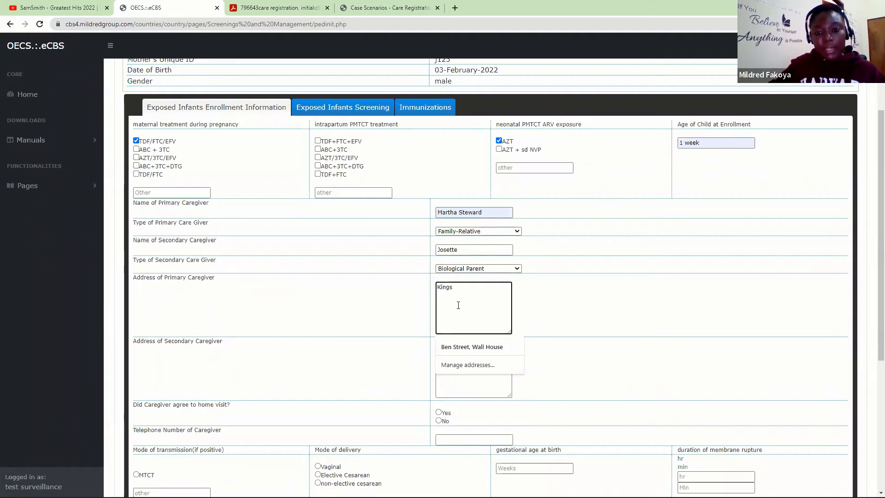
type("town")
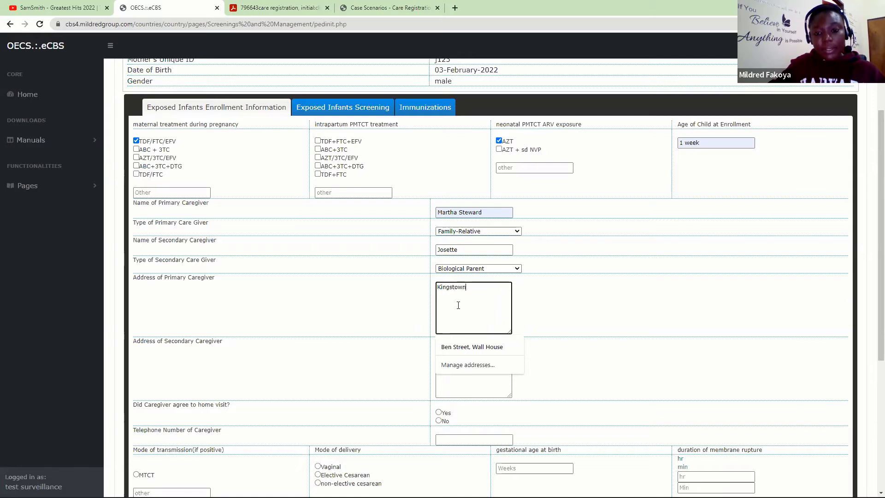
left_click(469, 369)
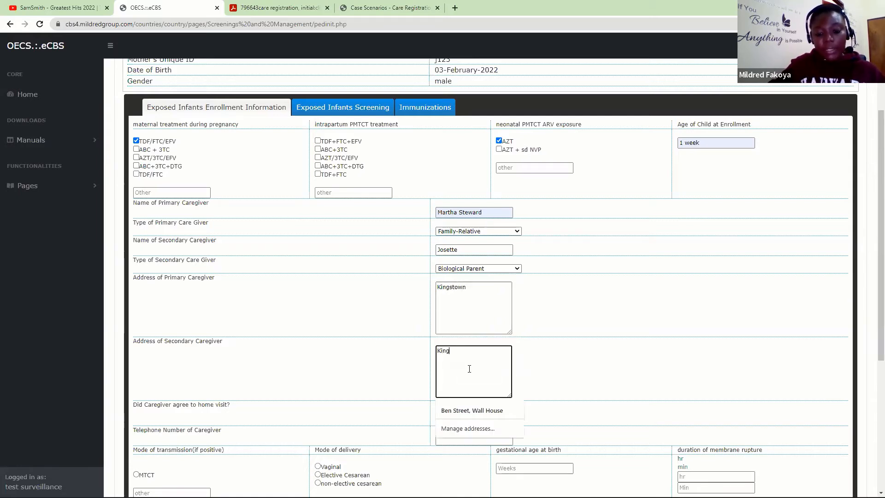
type("Kingstown")
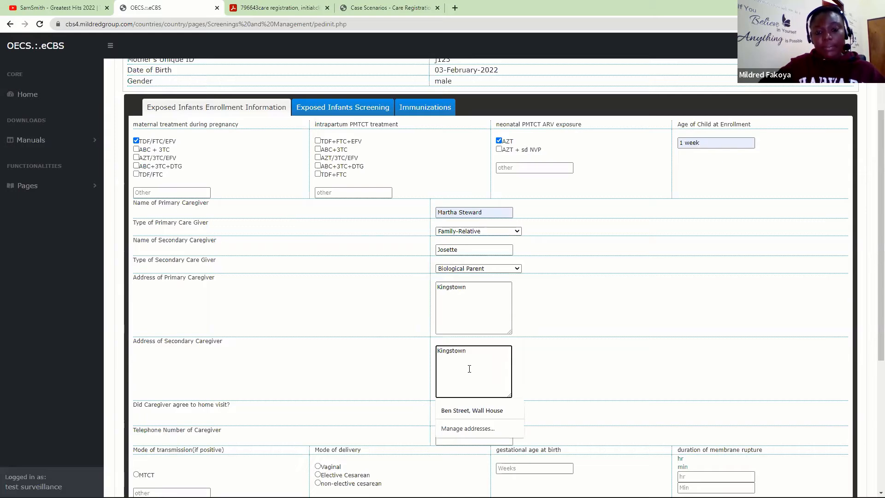
left_click(272, 382)
scroll(873, 356, "down", 3)
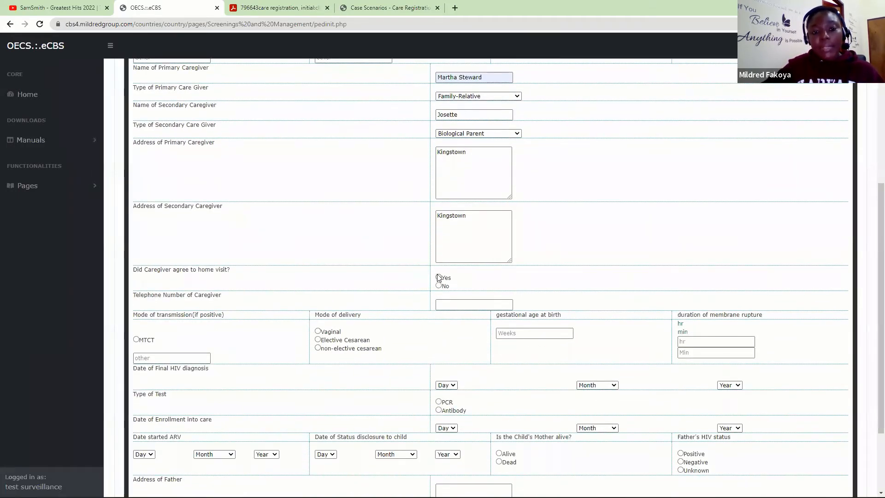
- Mark home visits as Yes, add the caregiver's phone number, and set Vaginal delivery
left_click(438, 277)
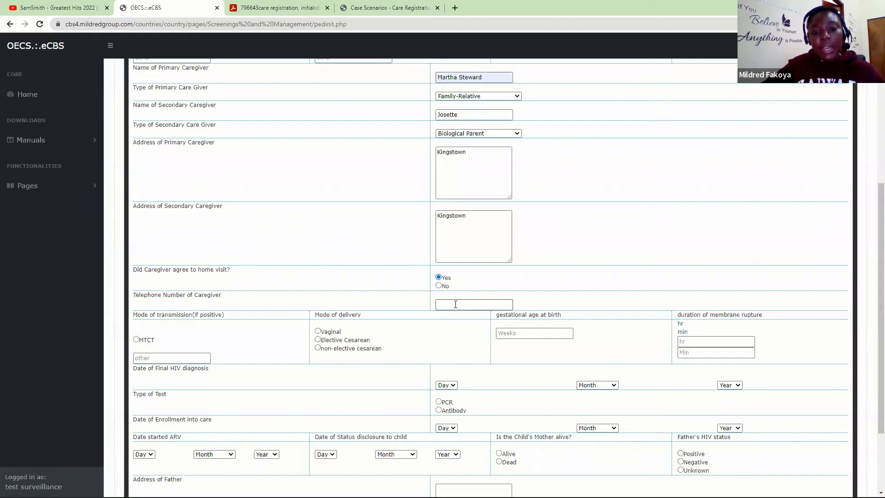
left_click(456, 304)
left_click(453, 322)
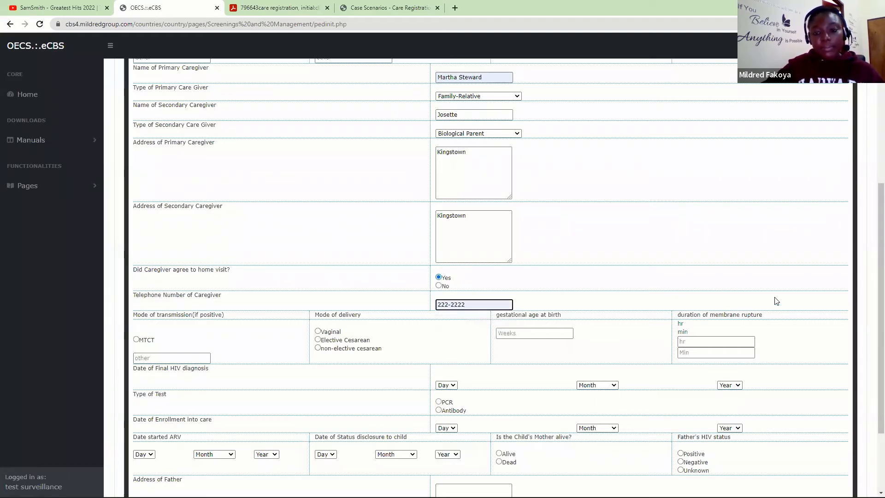
scroll(873, 375, "down", 2)
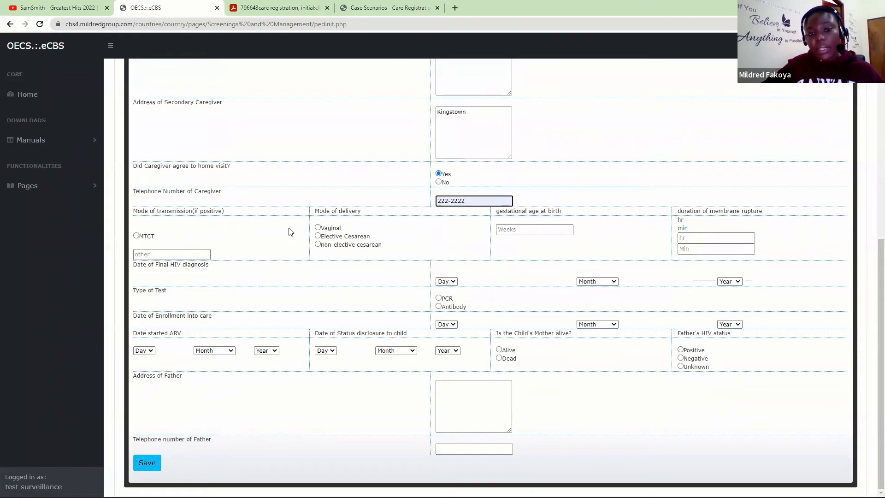
left_click(317, 229)
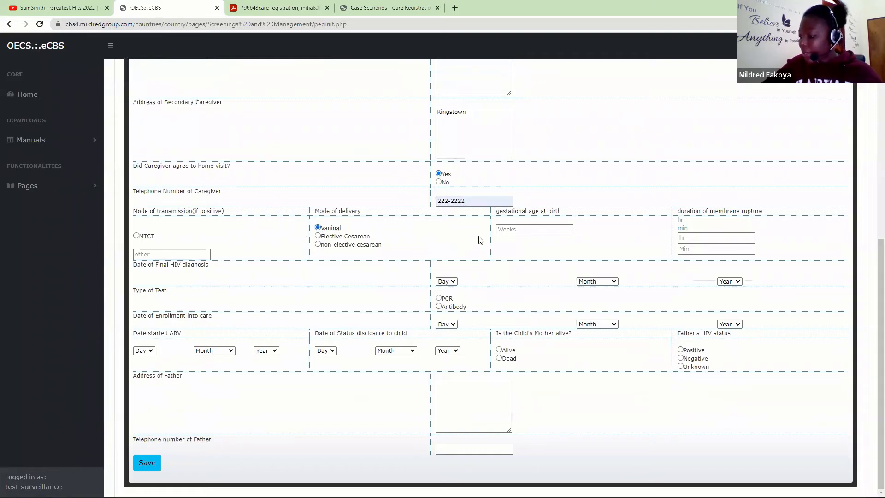
left_click(509, 230)
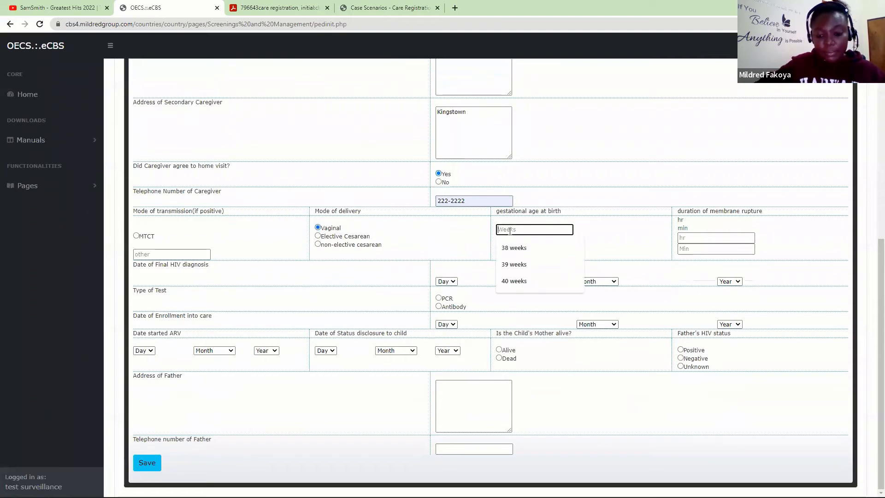
- Record 39 weeks gestation and a 16 hr 30 min membrane rupture duration
type("39 weeks")
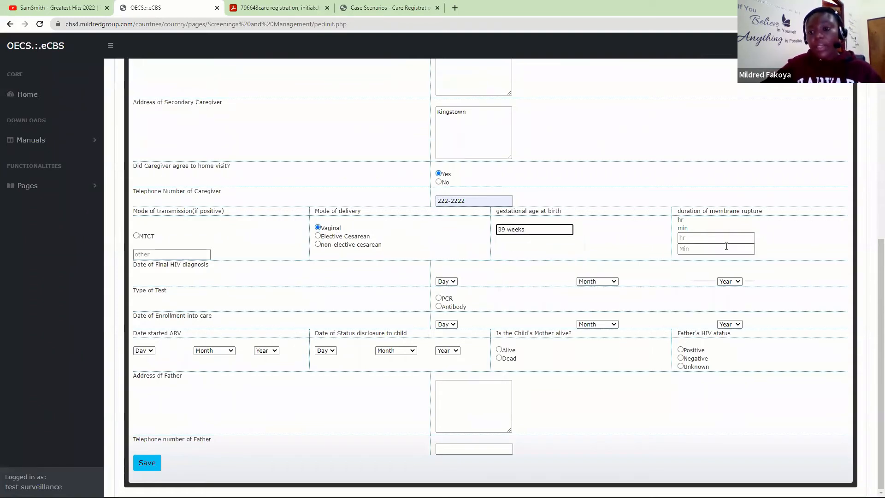
left_click(708, 238)
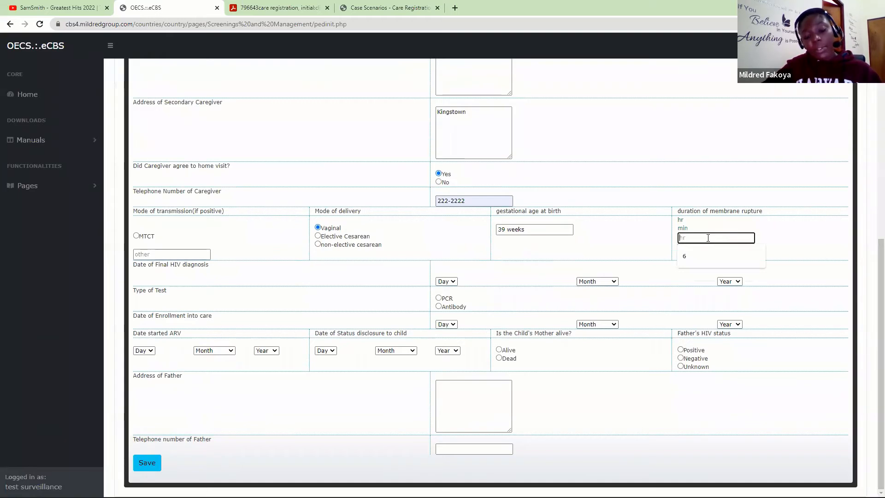
type("16")
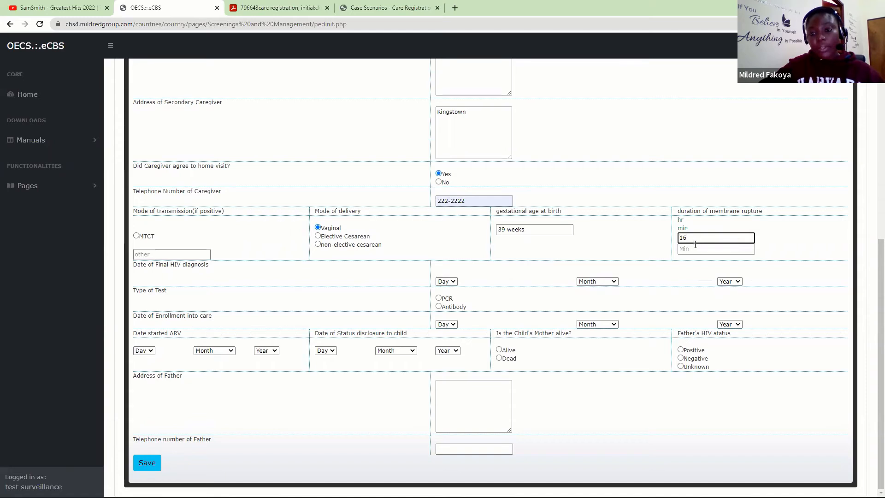
left_click(690, 248)
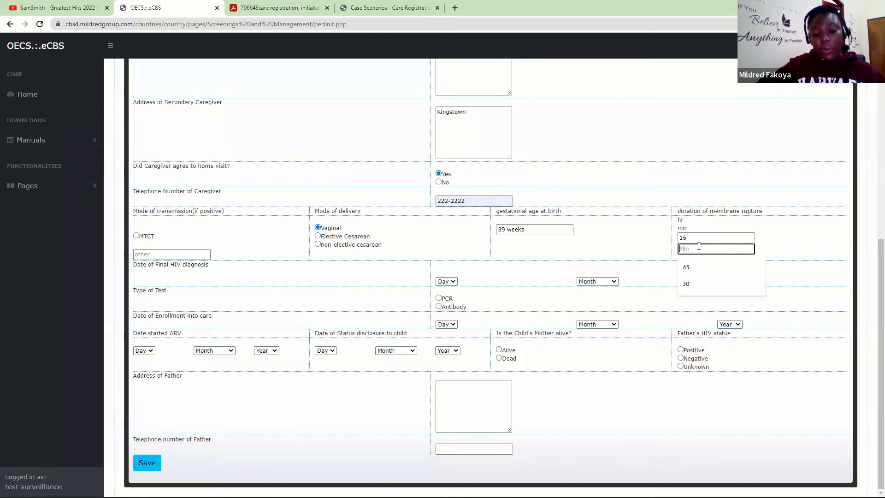
type("30")
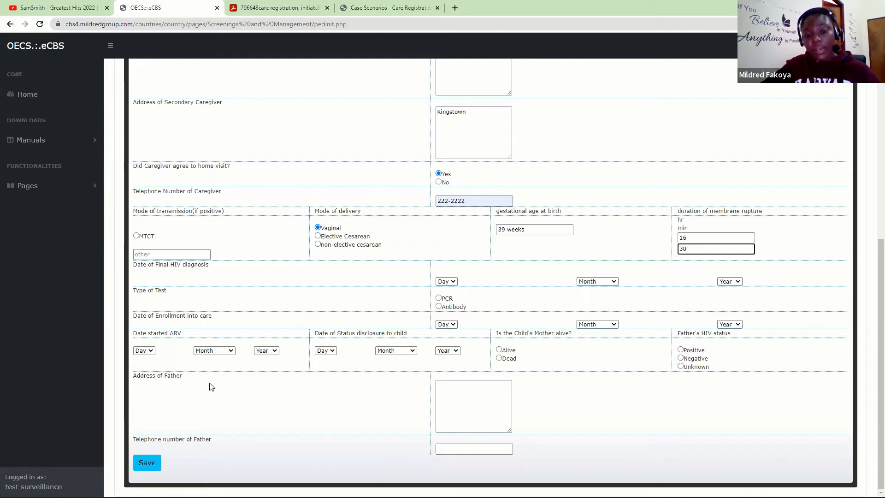
- Fill in the father's address and telephone number
left_click(463, 401)
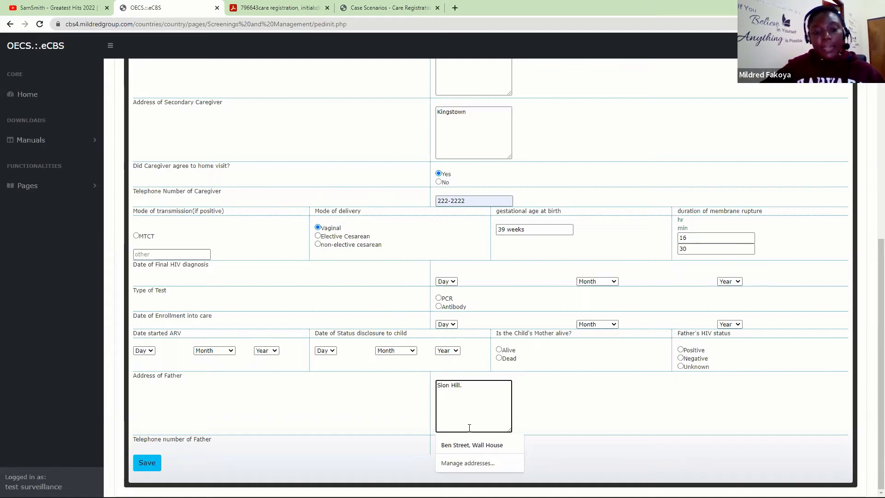
left_click(451, 450)
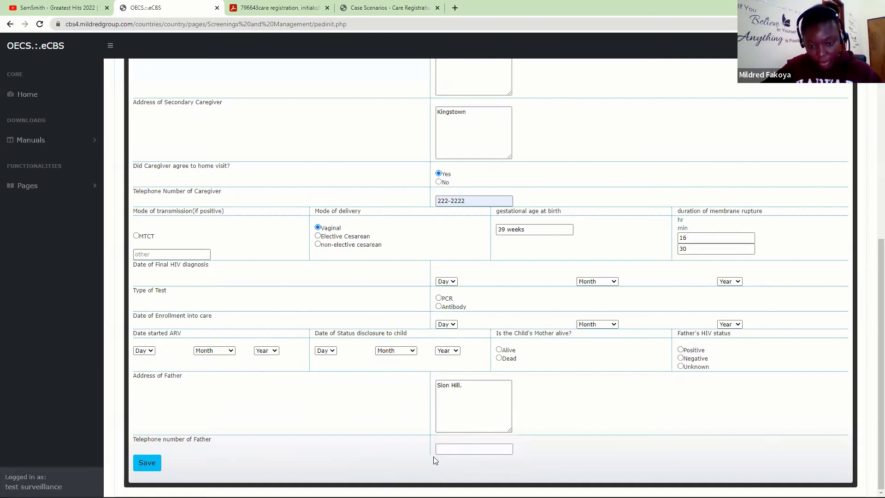
type("555")
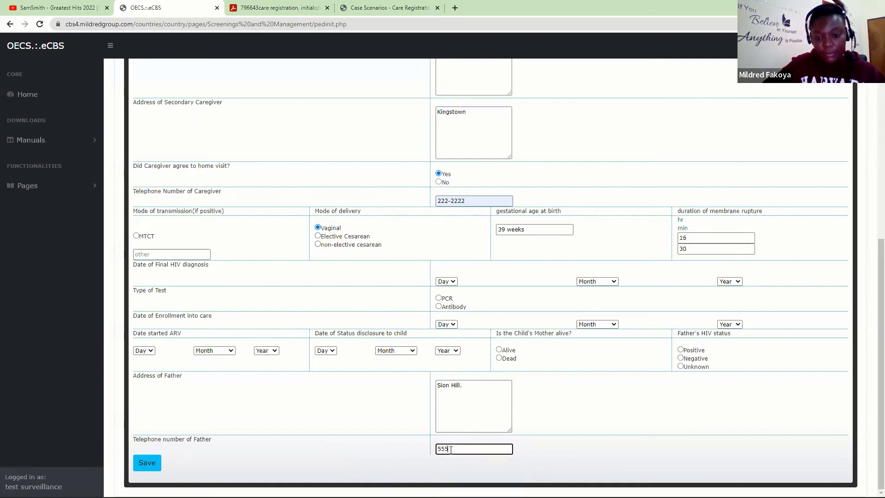
type("-5555")
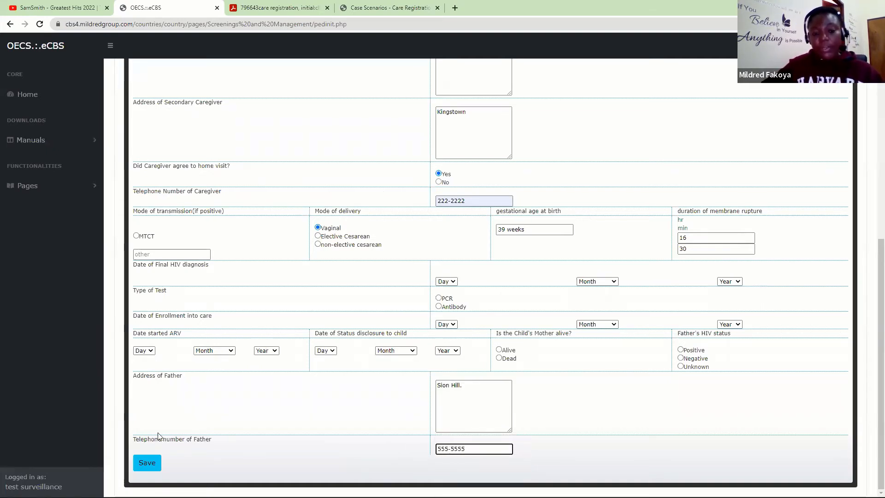
- Save the exposed infant's enrollment details and acknowledge the confirm and success alerts
left_click(147, 462)
left_click(486, 78)
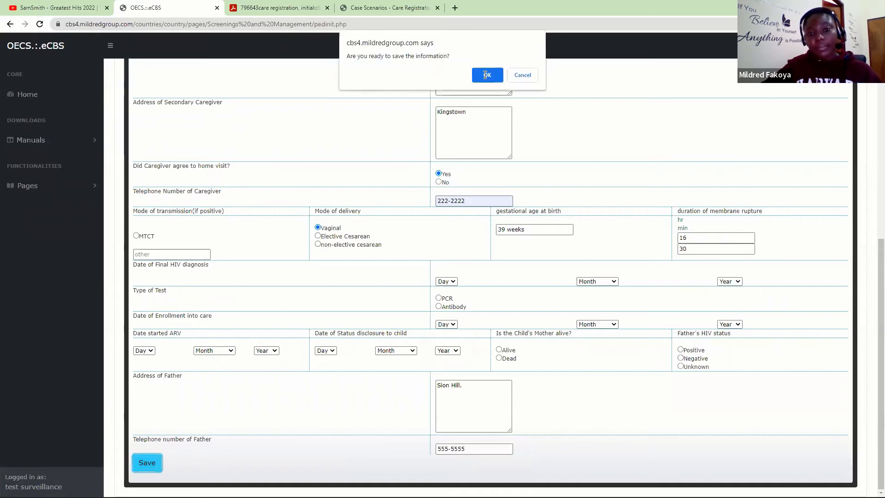
left_click(512, 75)
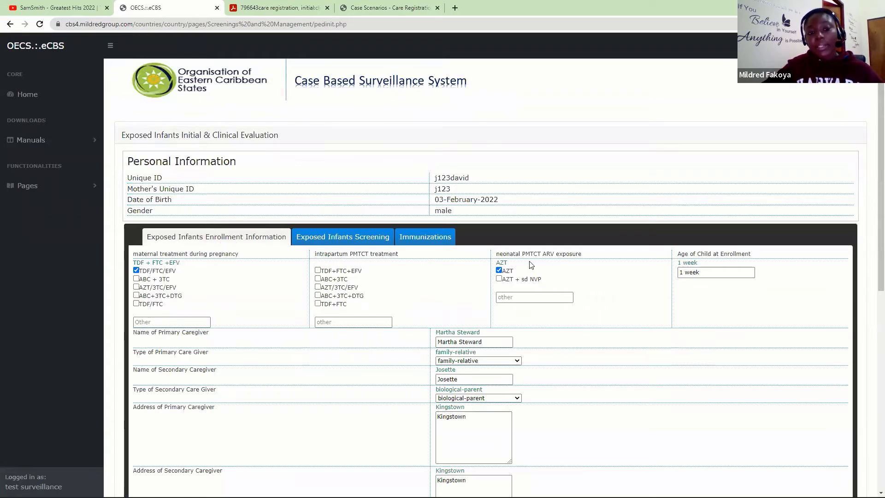
- Scroll through the reloaded enrollment form to check the stored values, including the father's telephone
scroll(872, 167, "down", 1)
scroll(873, 166, "down", 3)
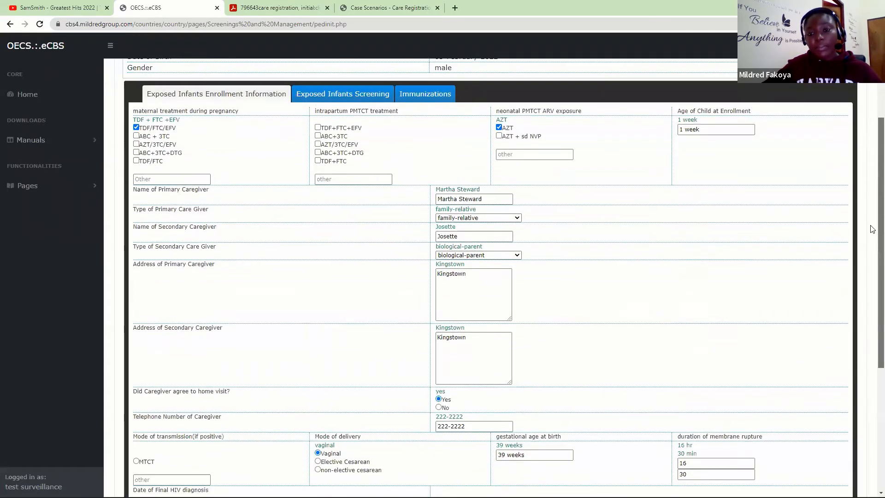
scroll(873, 228, "down", 5)
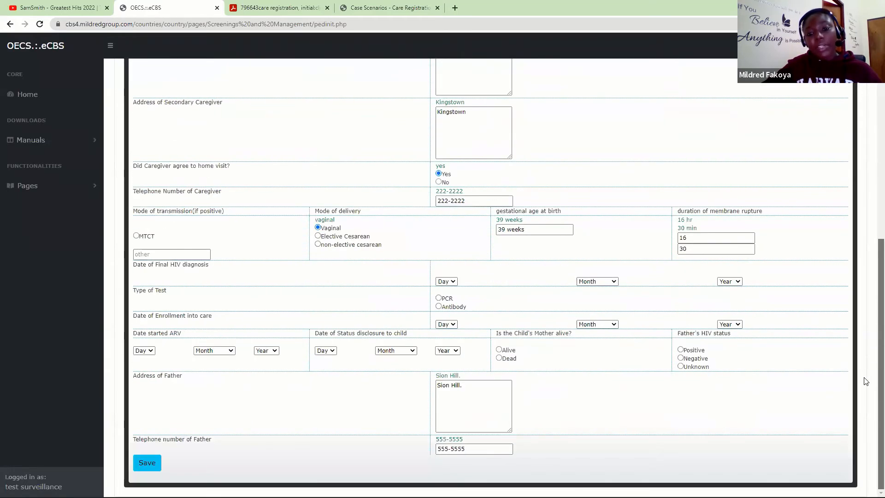
scroll(865, 351, "up", 5)
scroll(866, 355, "down", 5)
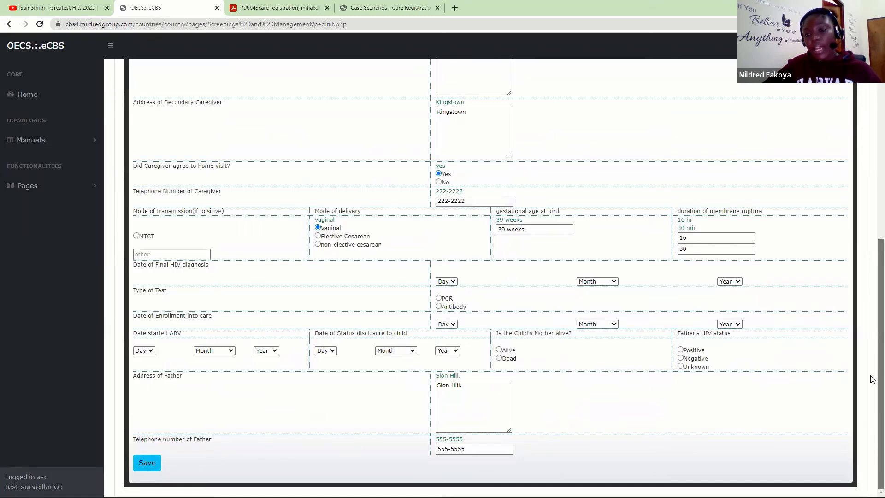
scroll(871, 276, "up", 7)
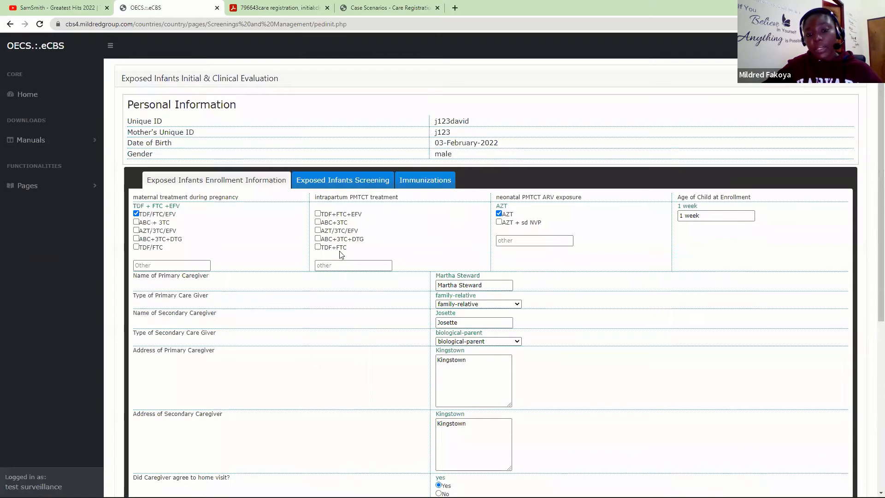
- On the Exposed Infants Screening tab, enter Test 1 age 1 week, dated 9 February 2022
left_click(360, 185)
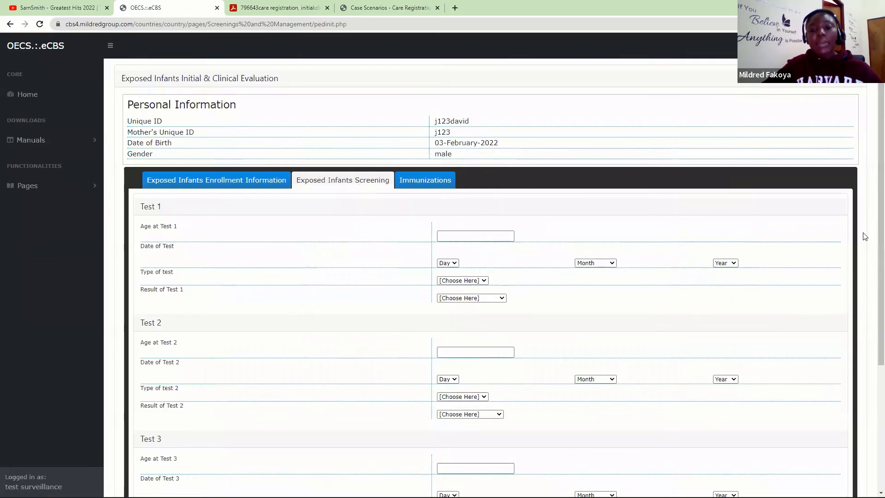
scroll(869, 244, "down", 2)
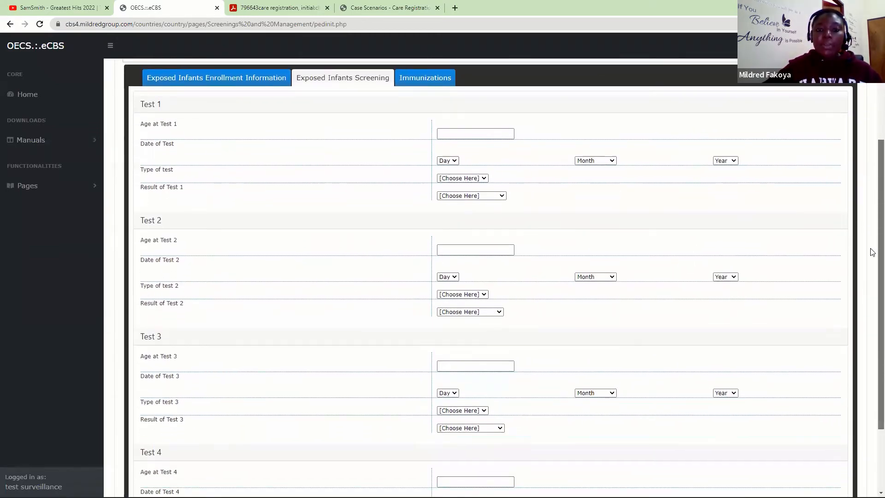
left_click(455, 133)
type("1")
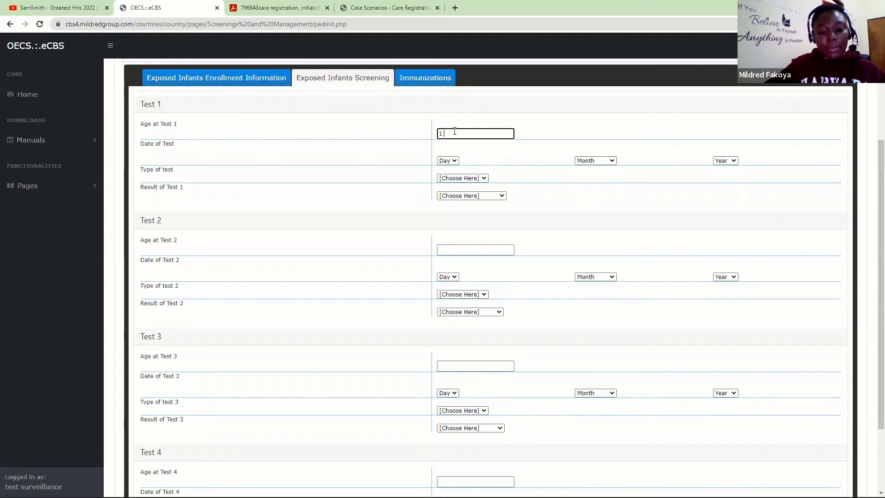
type(" week")
left_click(447, 160)
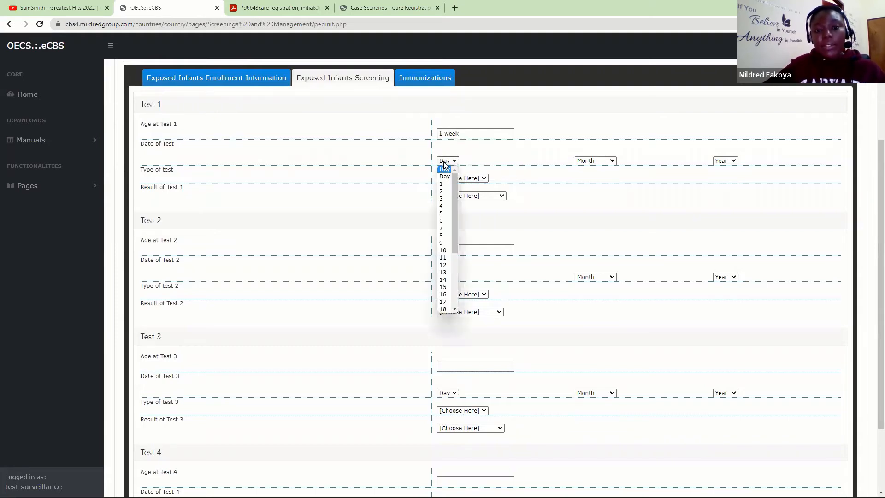
left_click(443, 243)
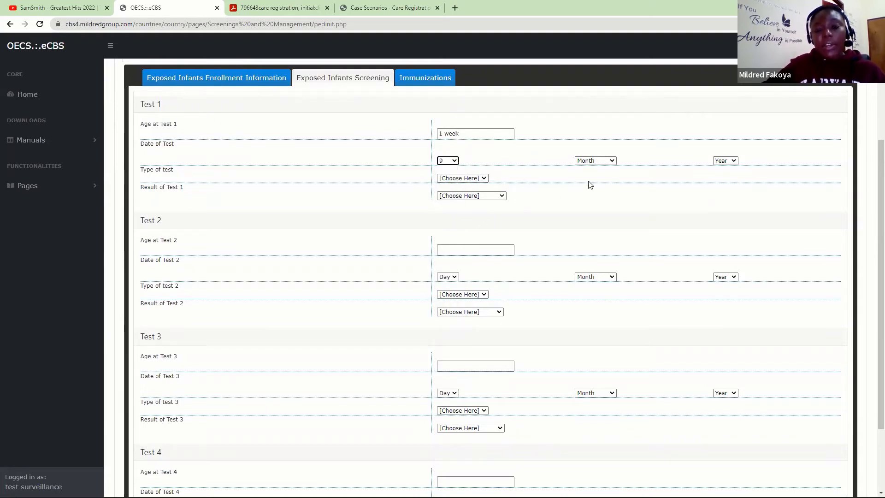
left_click(602, 161)
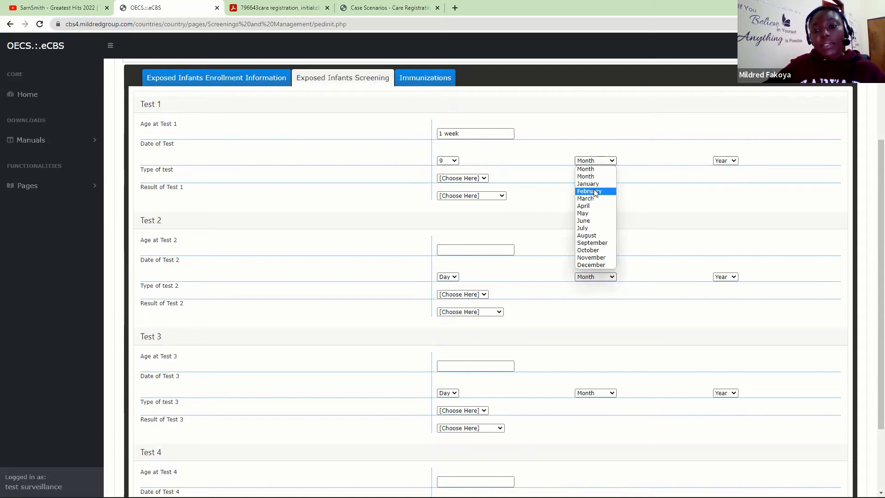
left_click(590, 191)
left_click(721, 161)
left_click(722, 189)
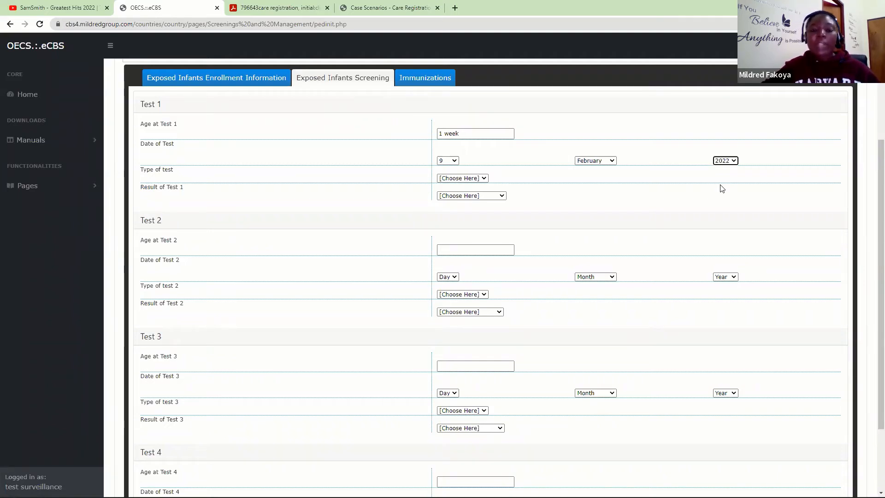
- Set Test 1 type to PCR and result Negative, then save and confirm
left_click(482, 179)
left_click(445, 195)
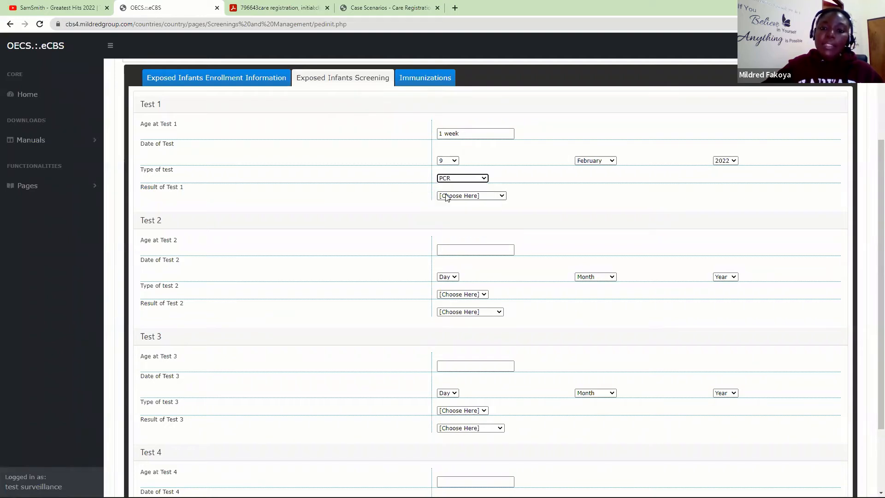
left_click(454, 197)
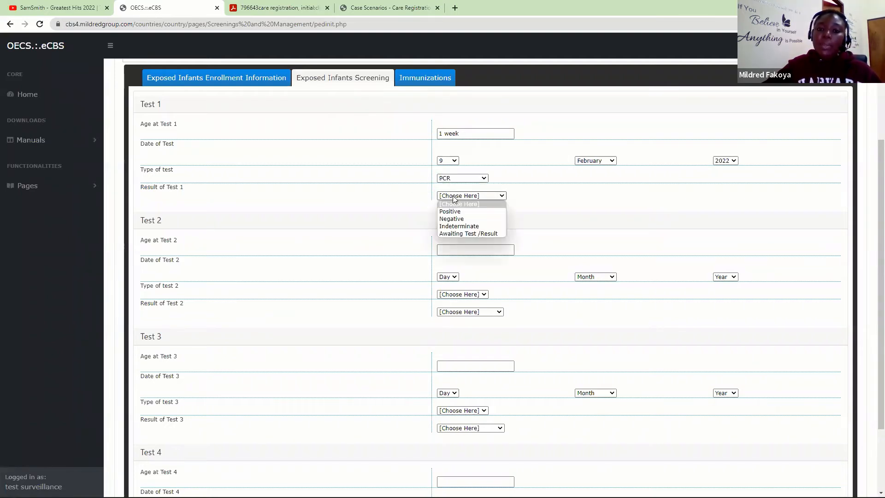
left_click(452, 219)
scroll(871, 258, "down", 3)
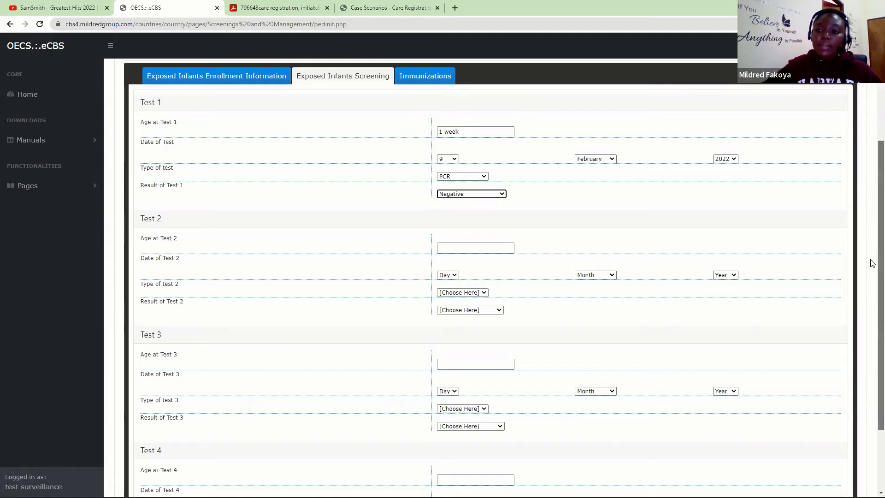
left_click(152, 458)
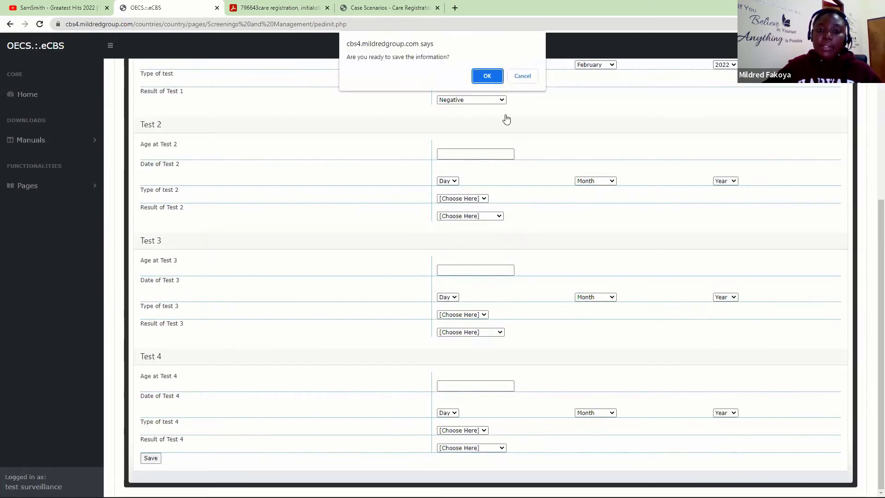
left_click(492, 79)
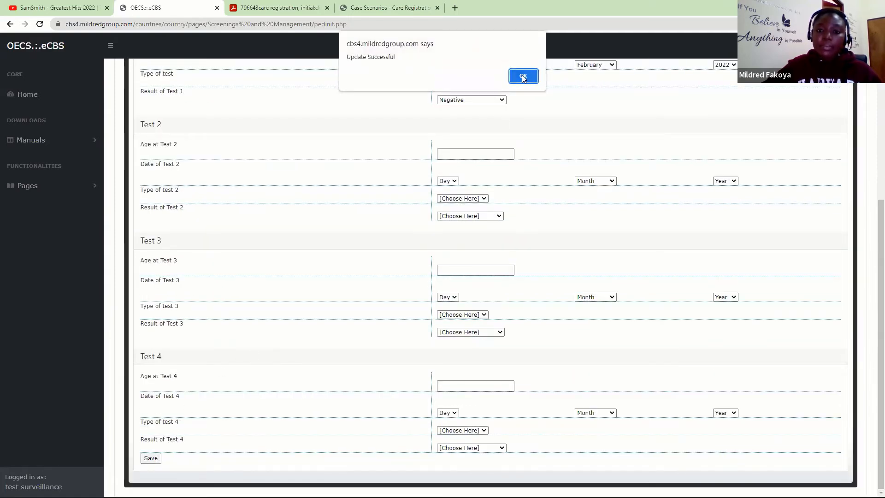
left_click(521, 75)
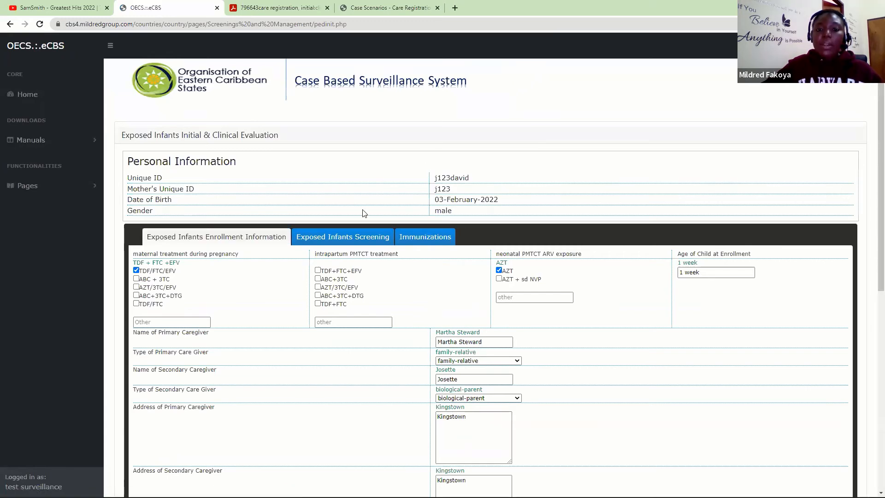
- Recheck the saved Test 1 on the screening tab, then view the infant's Immunizations section
left_click(343, 240)
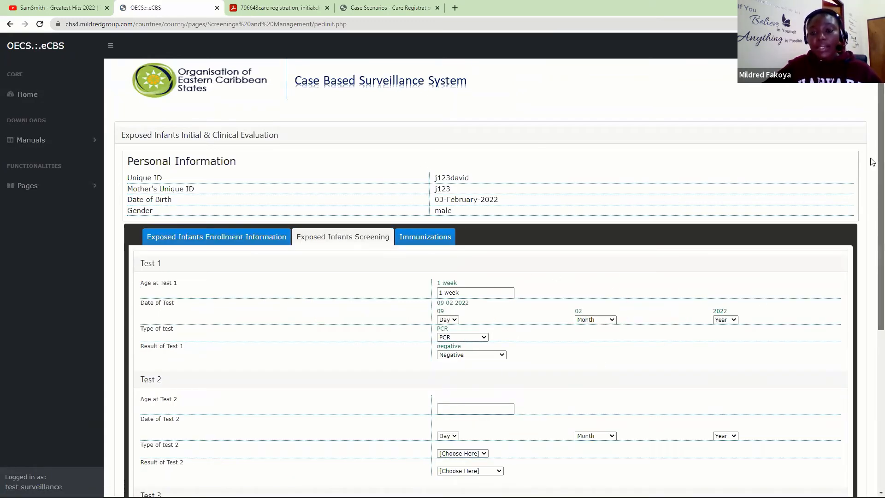
scroll(871, 159, "down", 3)
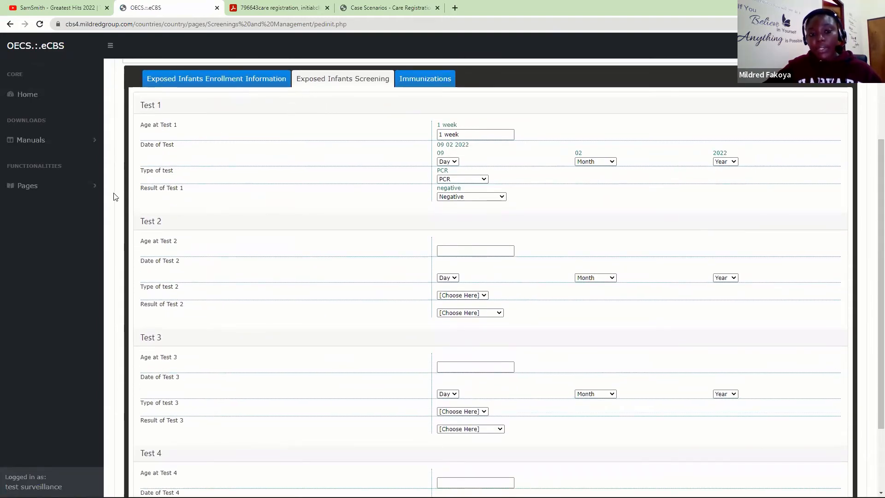
left_click(465, 251)
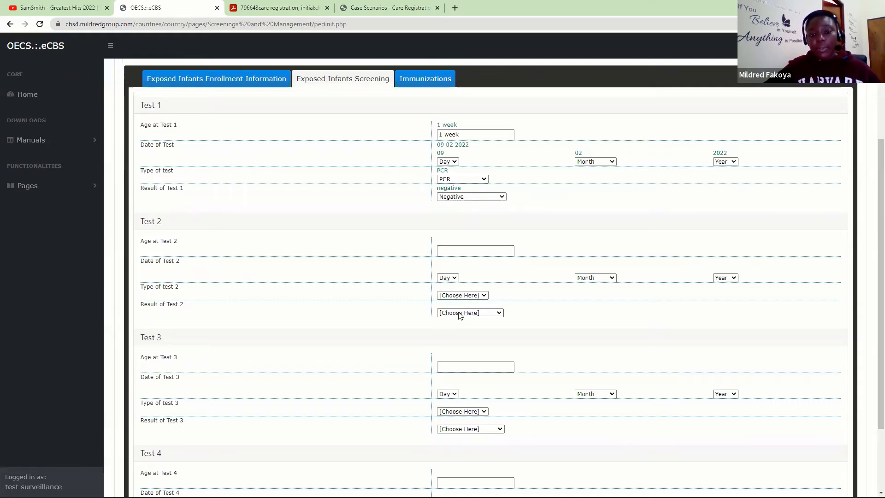
left_click(416, 80)
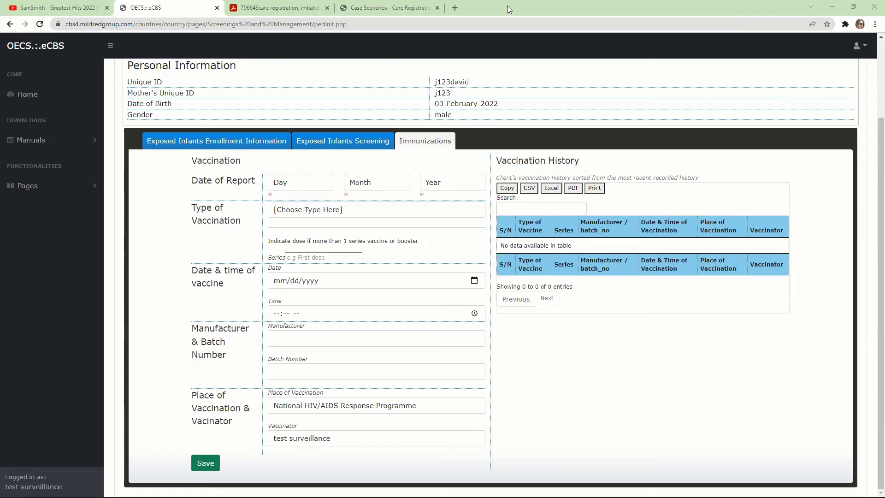
- Open View TB Care Referrals under Care Registrations and Initial Evaluation in the sidebar
left_click(30, 190)
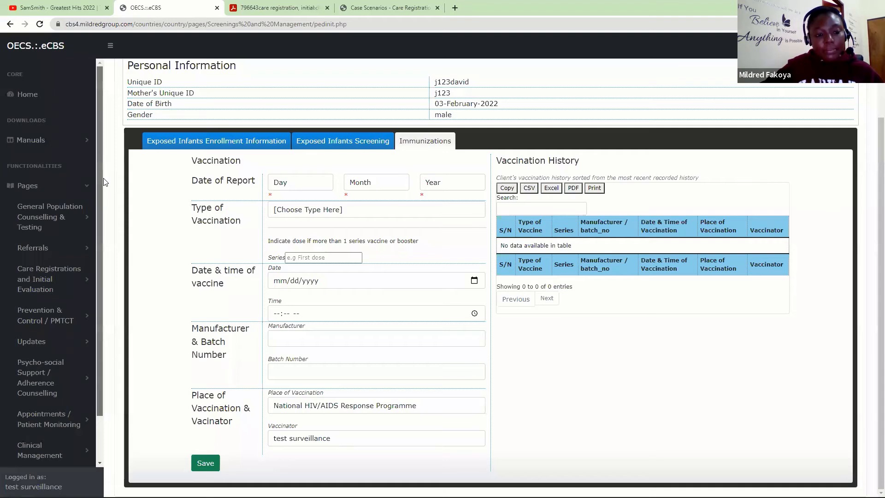
scroll(59, 271, "down", 2)
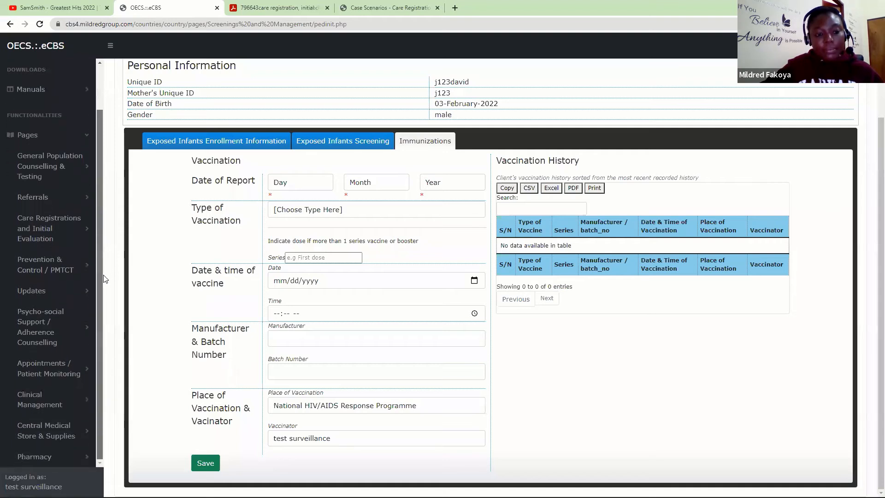
left_click(46, 231)
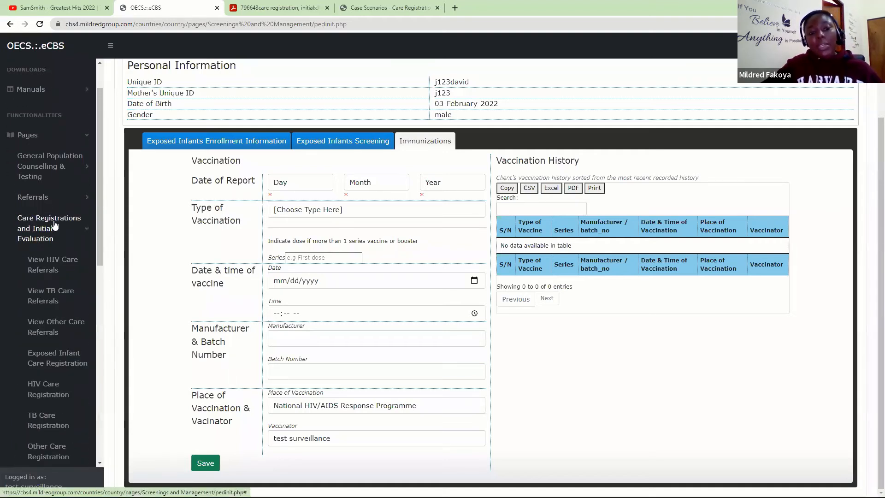
left_click_drag(100, 170, 105, 238)
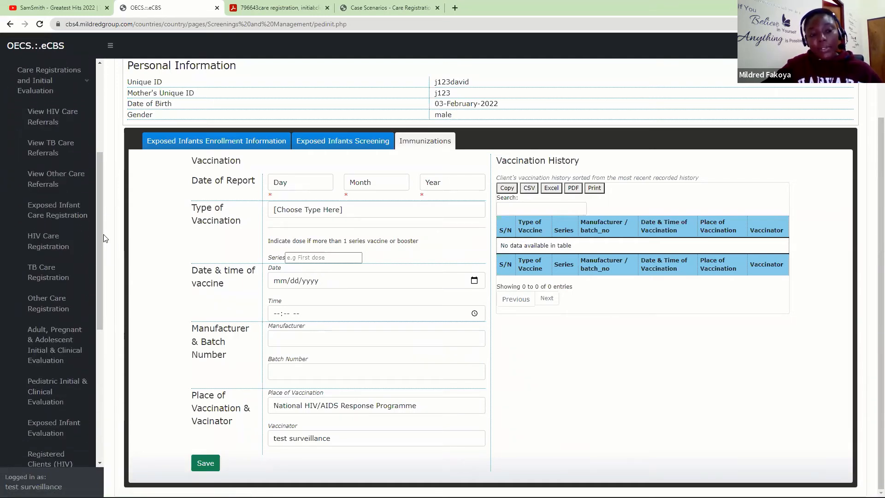
left_click(43, 152)
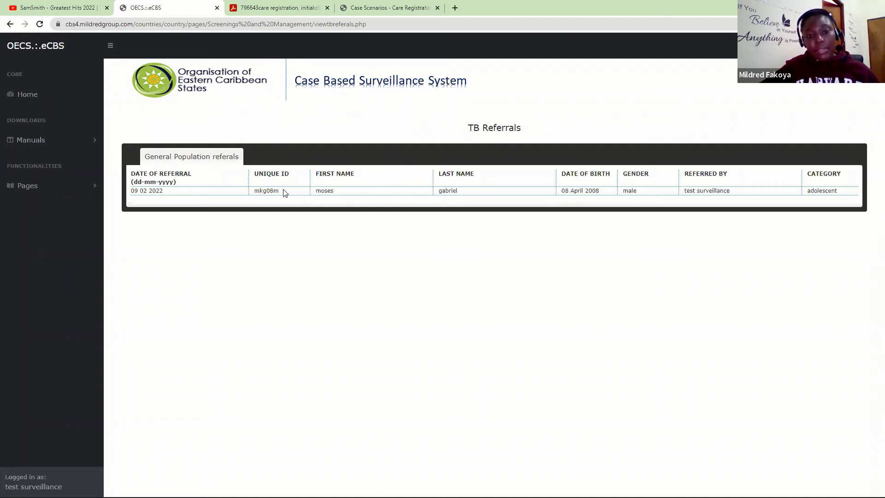
- Copy the referred client's Unique ID and load their TB Care Registration form
left_click_drag(285, 192, 252, 195)
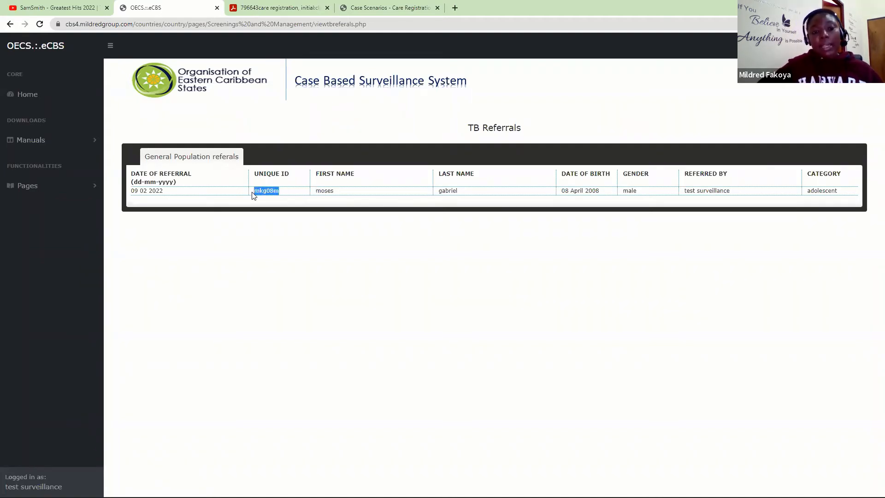
left_click(92, 185)
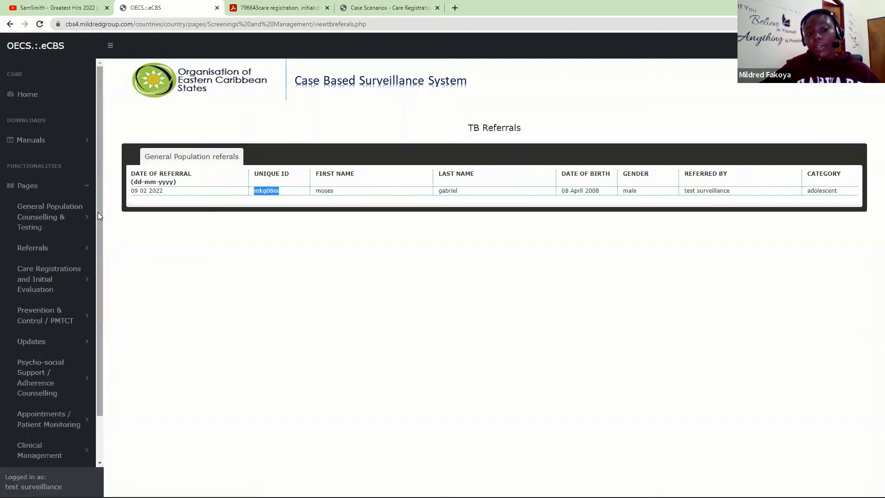
left_click_drag(98, 216, 100, 265)
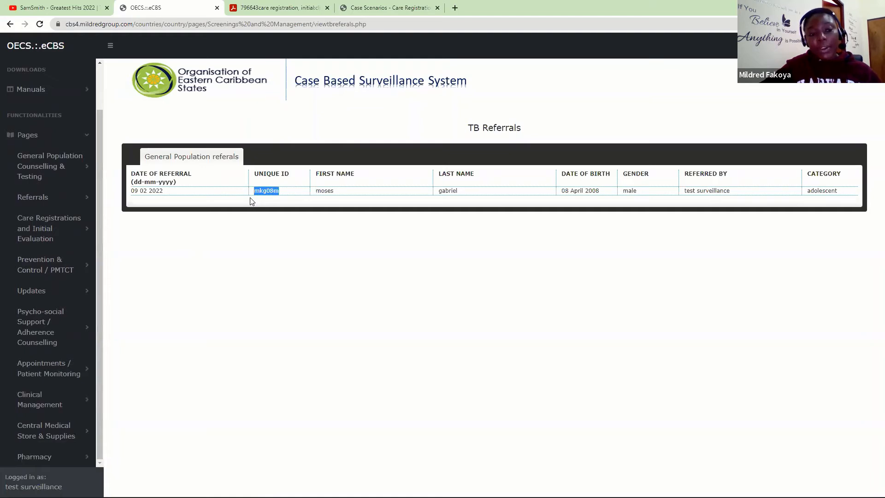
left_click(66, 238)
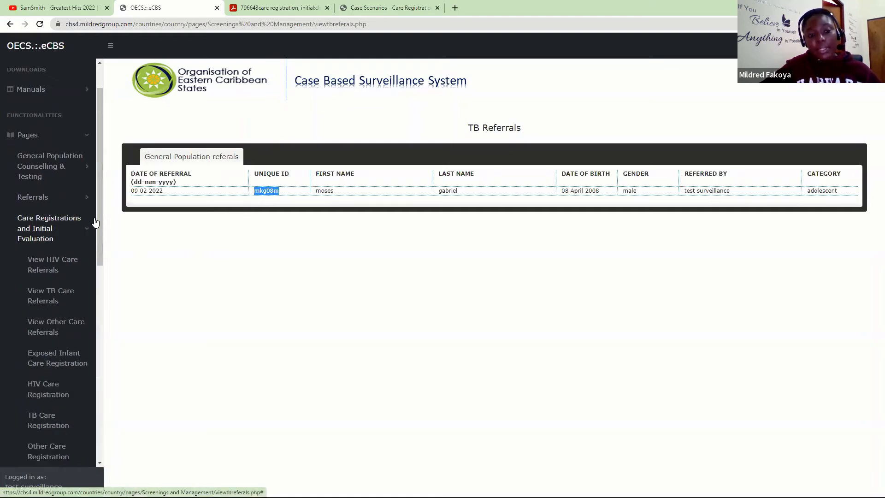
left_click_drag(98, 222, 100, 295)
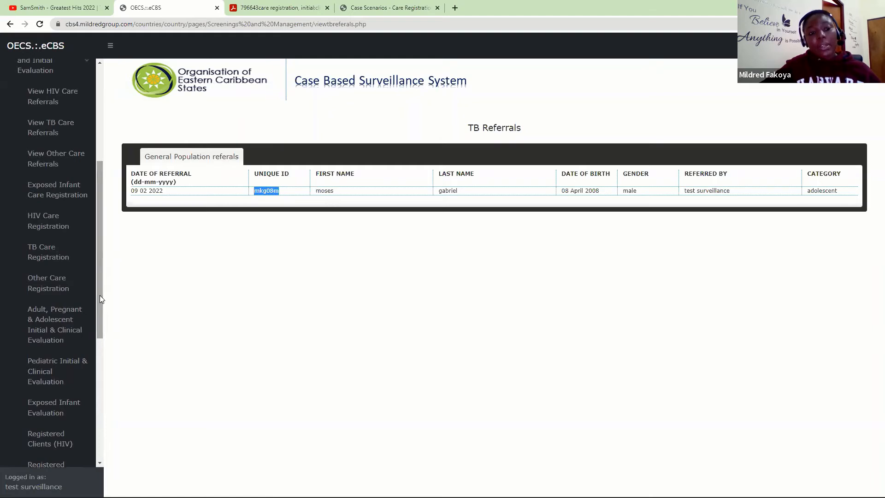
left_click(32, 258)
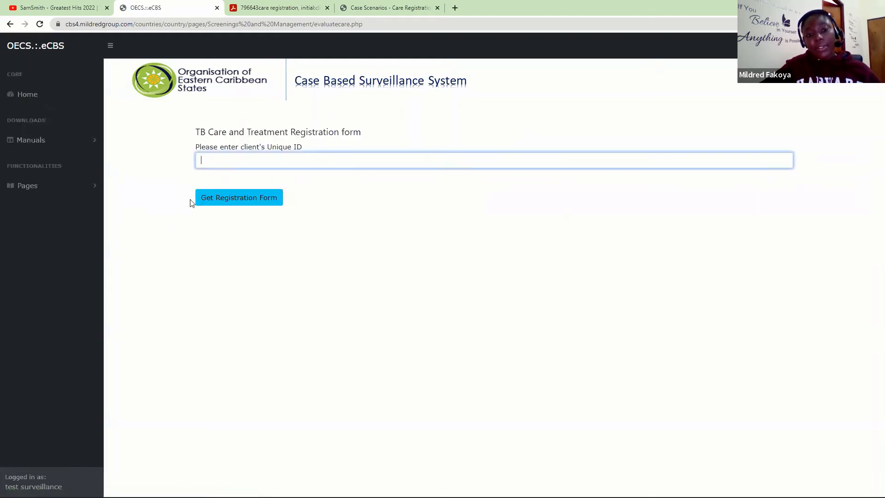
type("mkg08m")
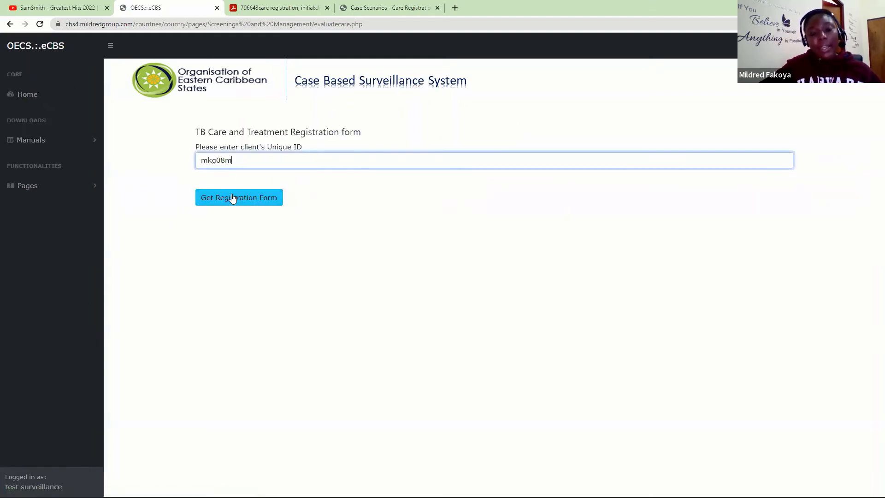
left_click(232, 199)
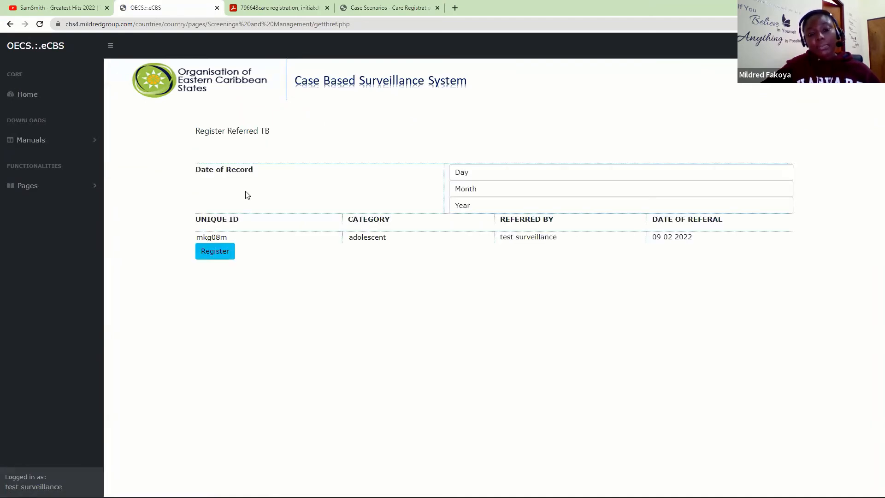
- Set Date of Record to 9 February 2022 and register the client for TB care
left_click(474, 173)
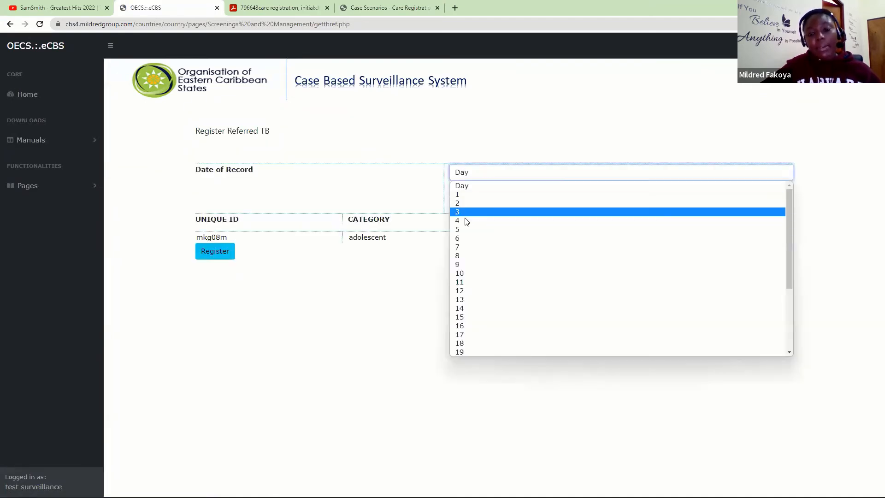
left_click(462, 263)
left_click(464, 188)
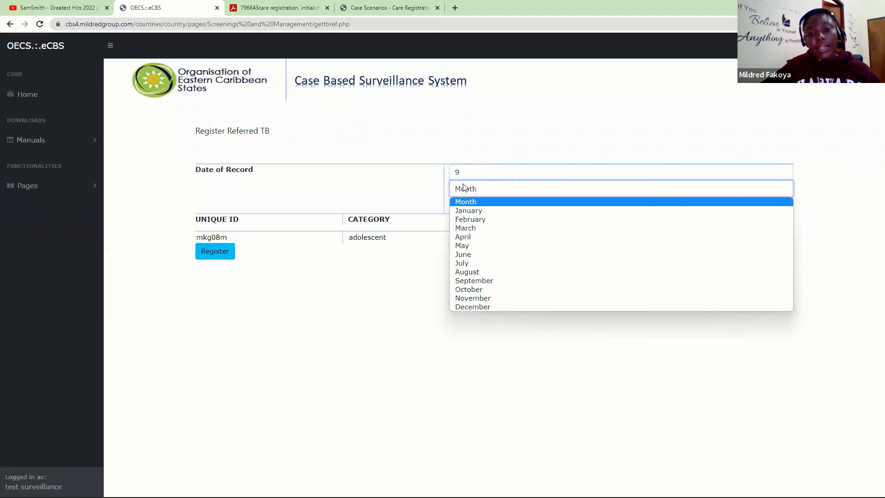
left_click(469, 219)
left_click(473, 205)
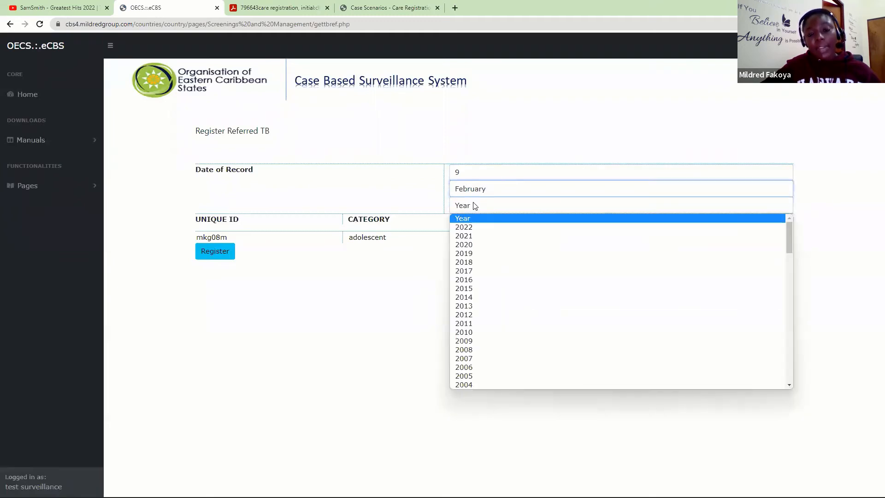
left_click(472, 227)
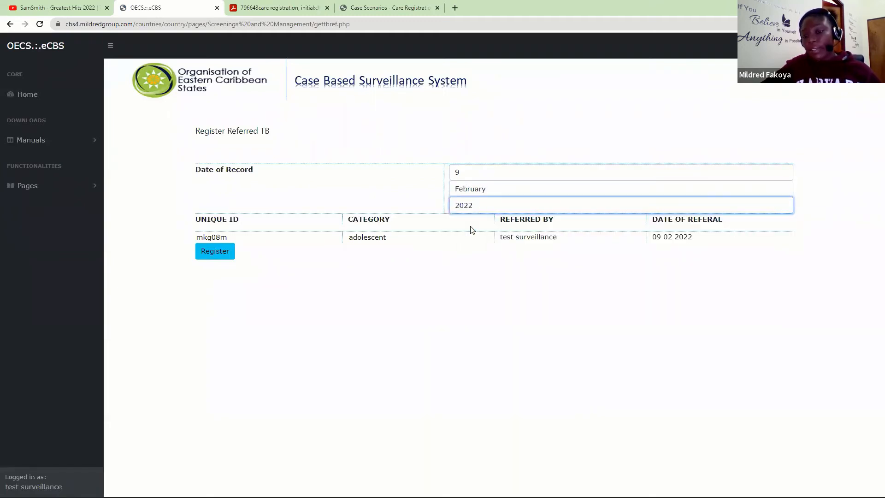
left_click(225, 252)
left_click(487, 77)
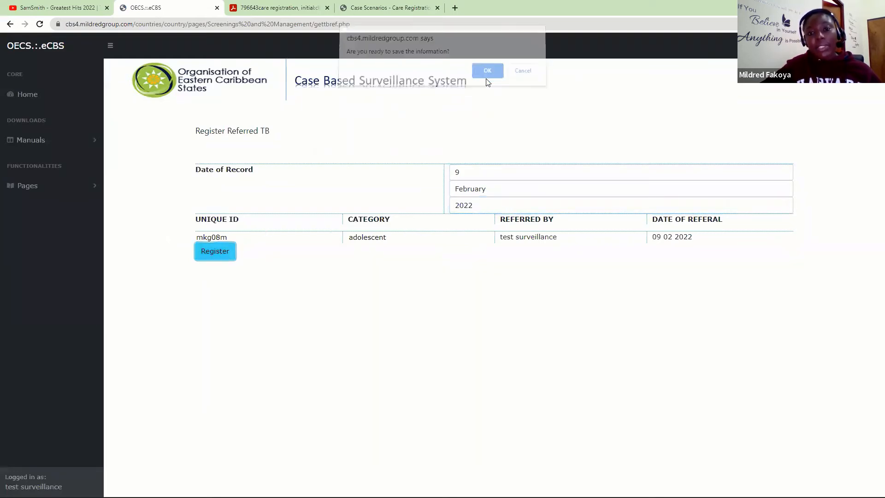
left_click(525, 77)
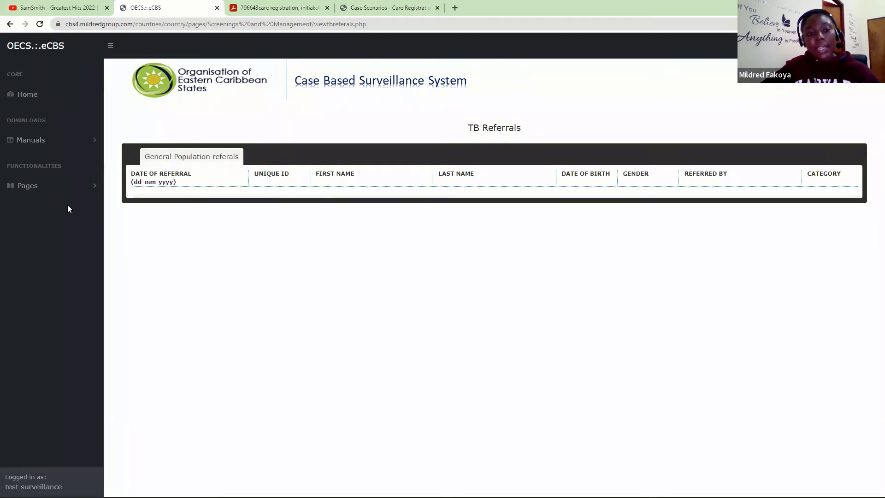
- Retrieve the registered client's TB Care Card by Unique ID under Clinical Management
left_click(92, 187)
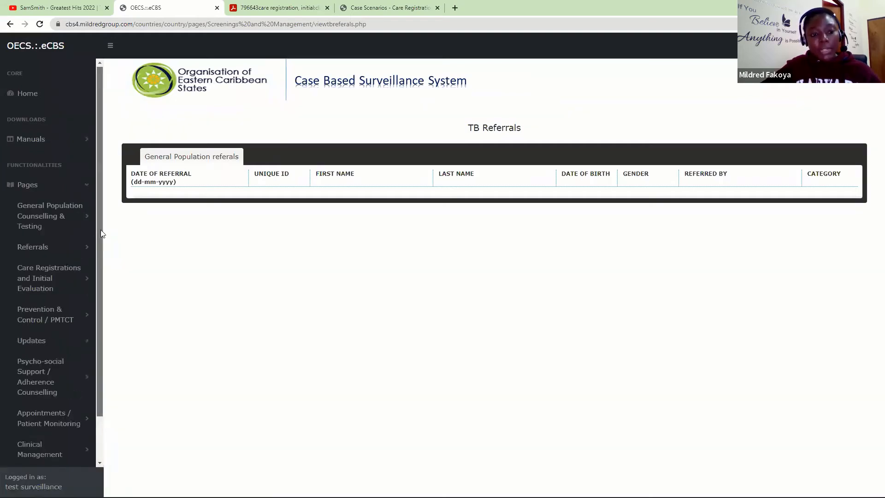
scroll(101, 230, "down", 1)
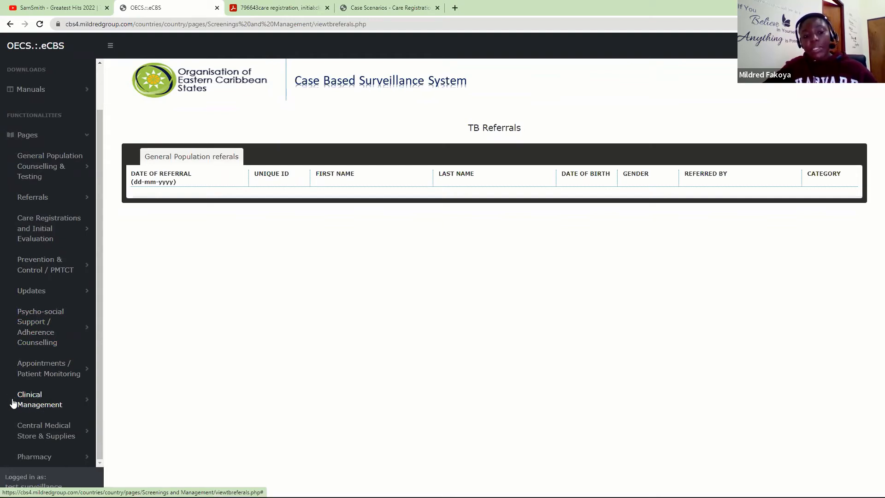
left_click(76, 403)
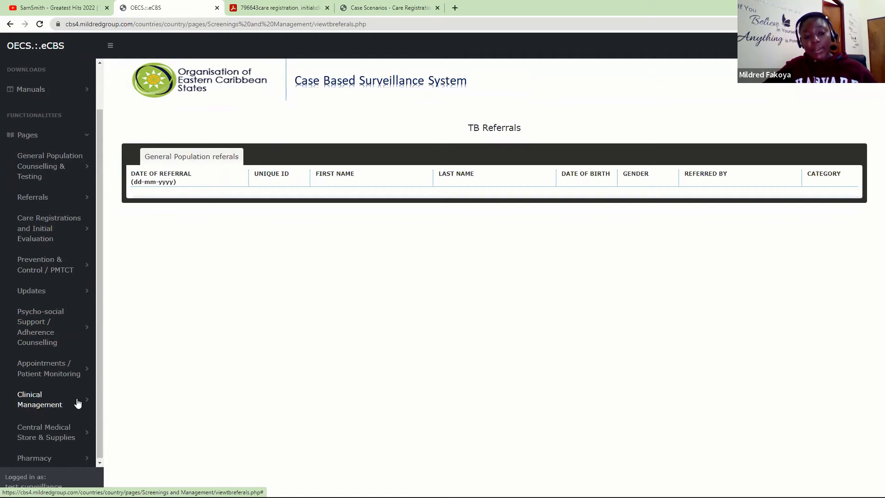
left_click_drag(98, 278, 49, 375)
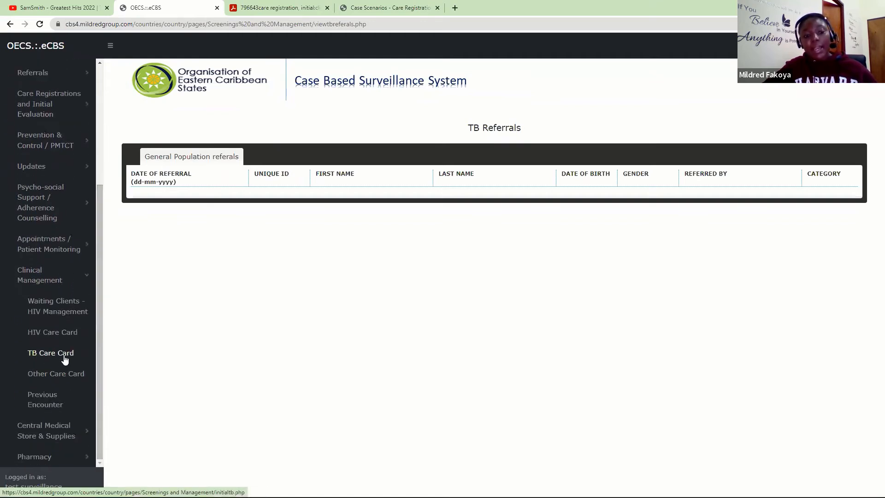
left_click(49, 356)
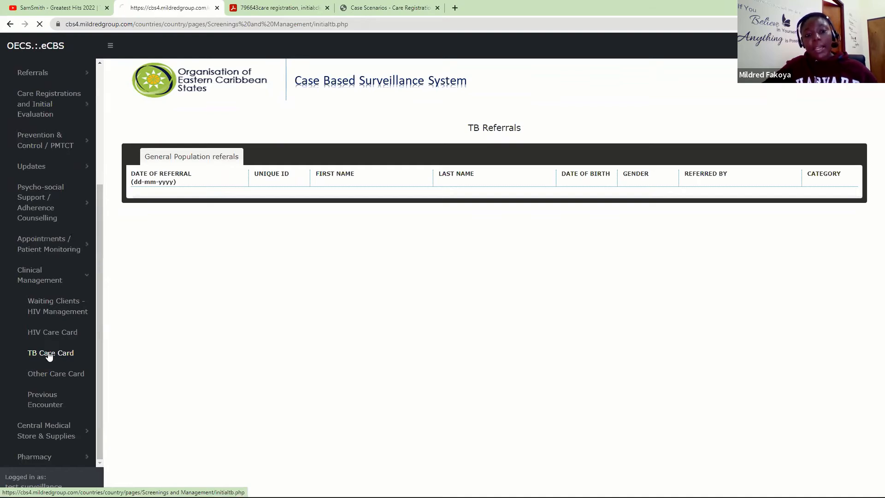
left_click(207, 143)
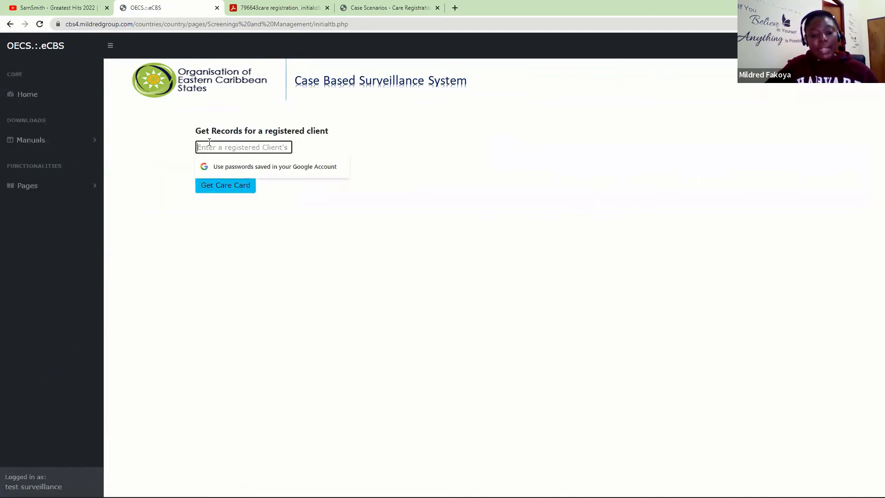
type("••••••")
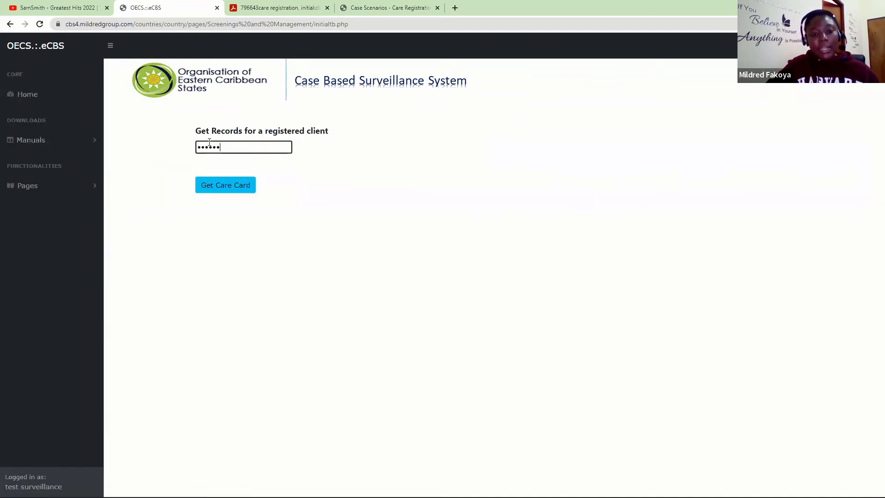
left_click(217, 189)
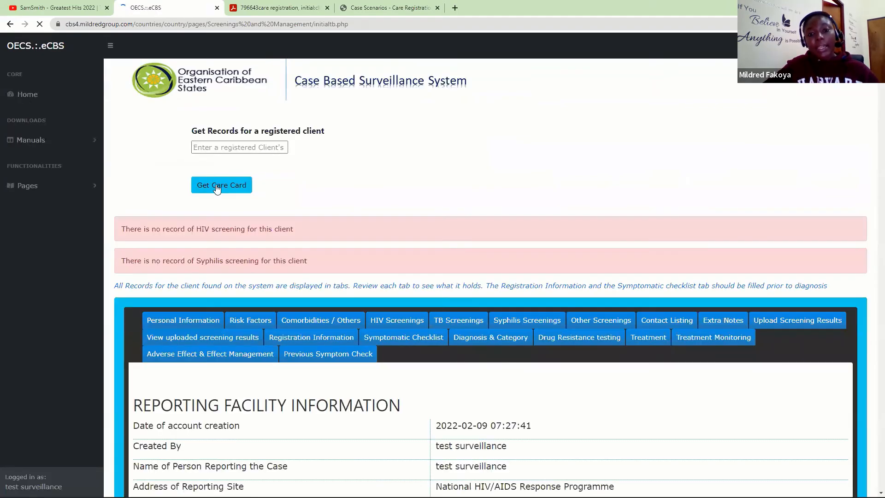
- Scroll through the TB care card's reporting facility details and personal information
scroll(873, 135, "down", 3)
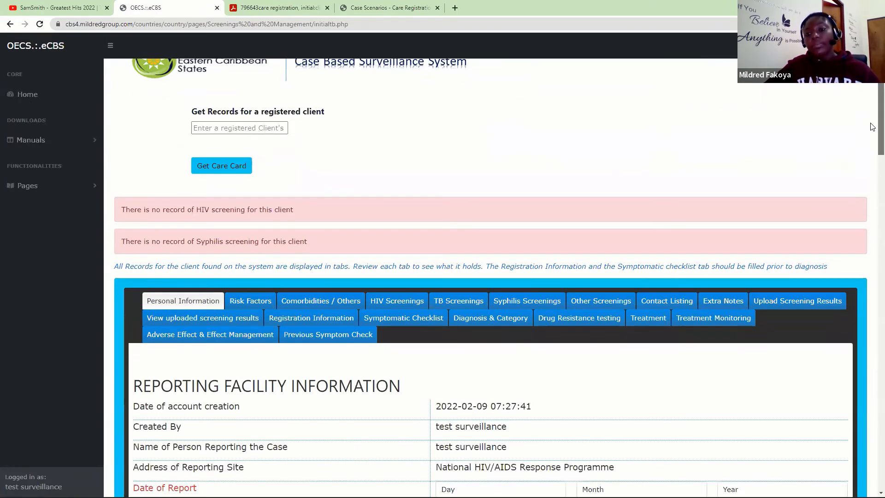
scroll(872, 135, "up", 2)
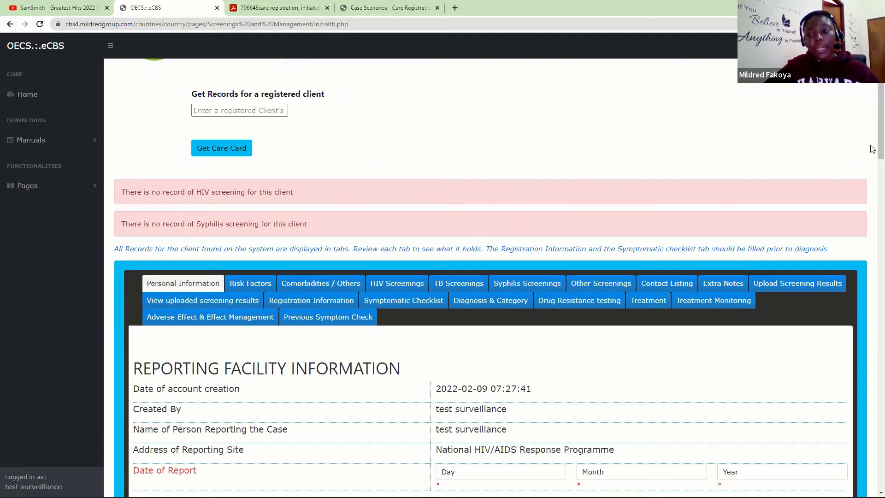
scroll(872, 141, "down", 3)
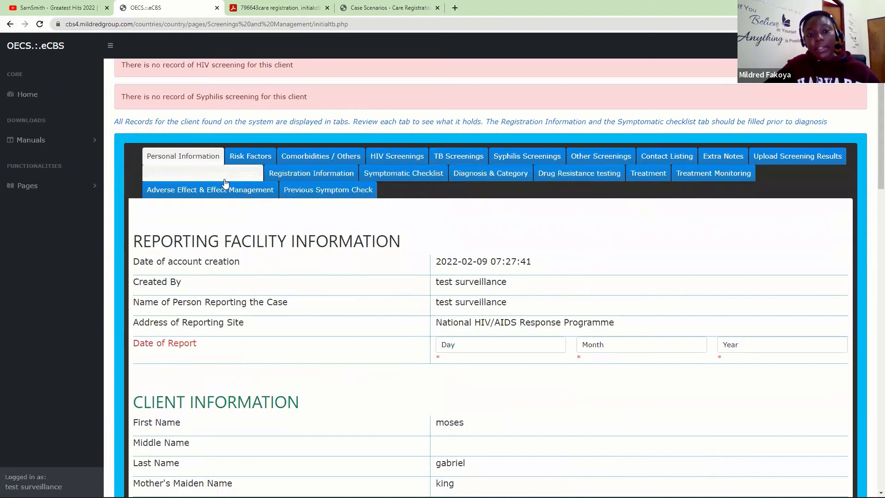
- Browse the care card's Risk Factors, Comorbidities, HIV, TB and Syphilis screening tabs
left_click(253, 160)
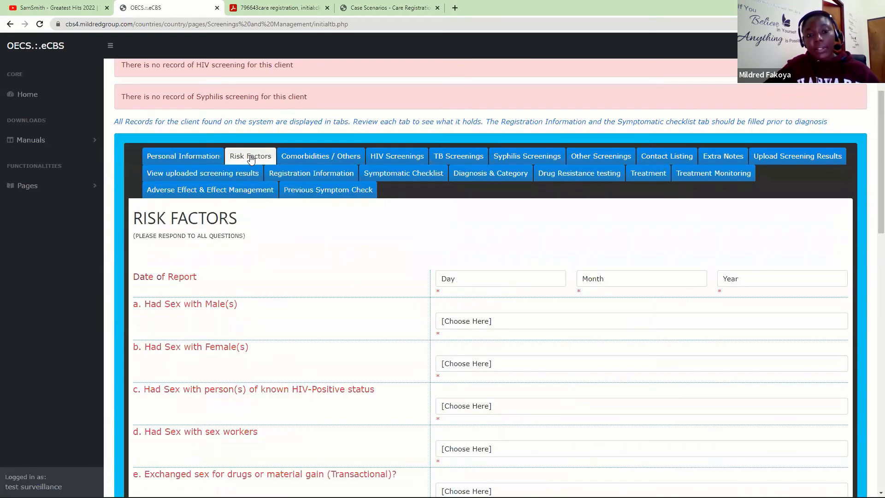
left_click(321, 158)
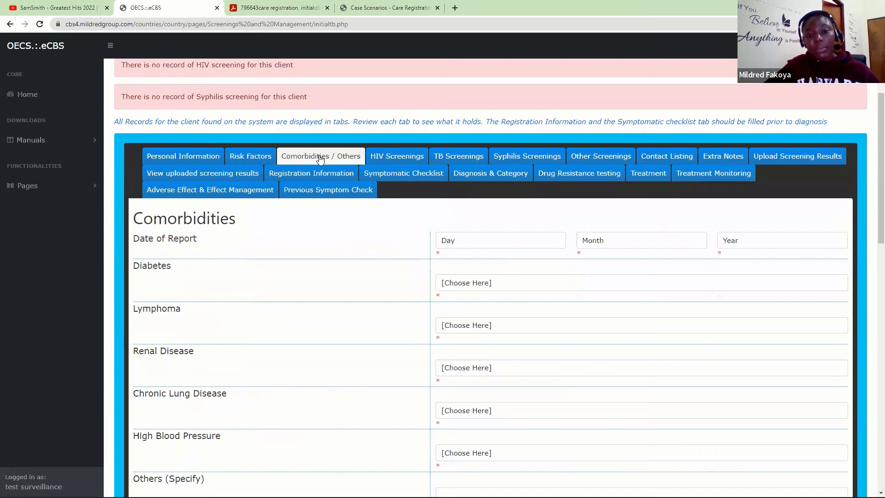
left_click(395, 159)
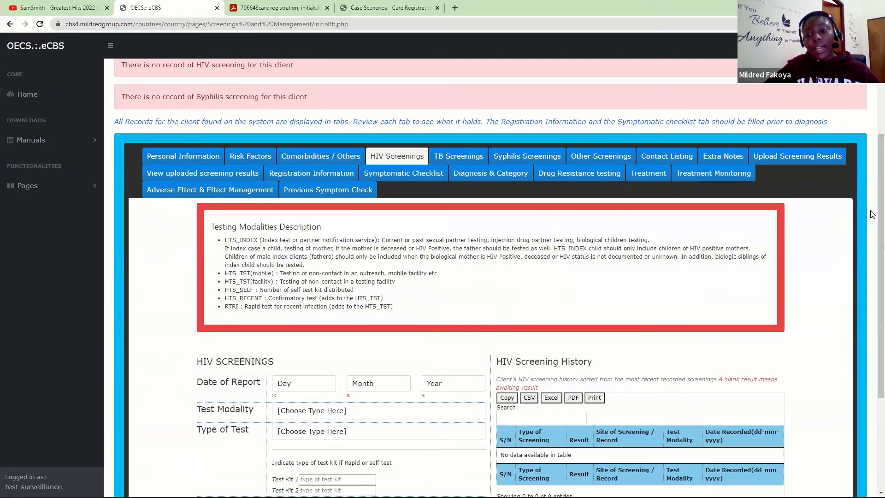
scroll(871, 256, "down", 2)
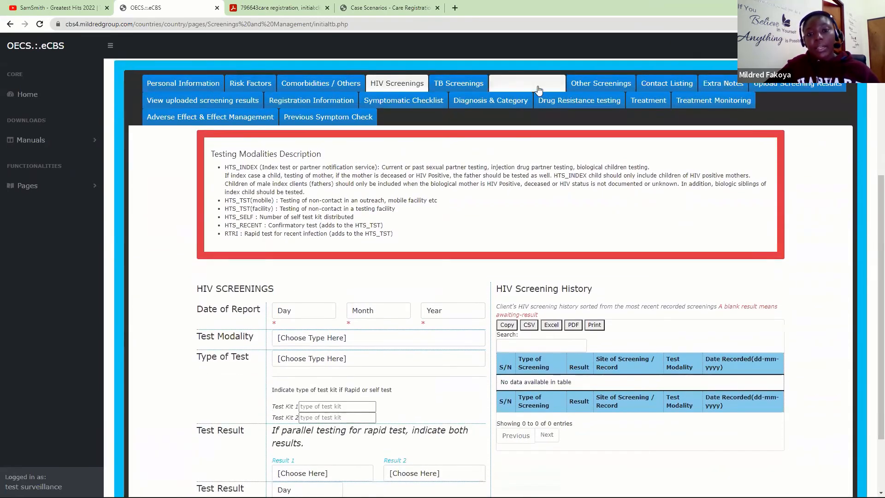
left_click(459, 83)
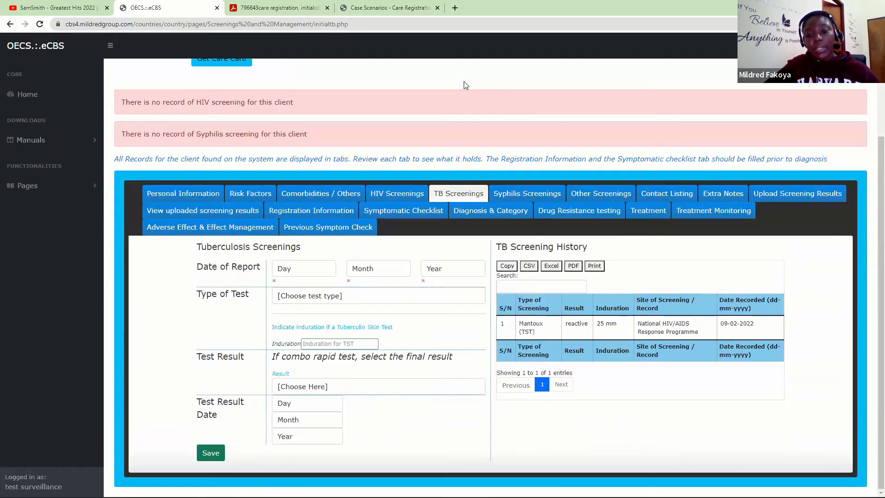
left_click(533, 194)
left_click(471, 215)
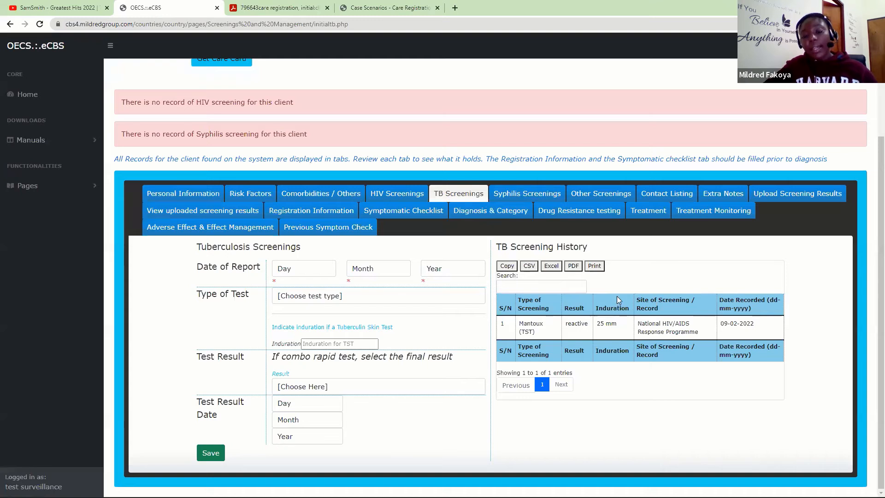
- Review Other Screenings, Risk Factors and HIV again, ending on Registration Information
left_click(601, 198)
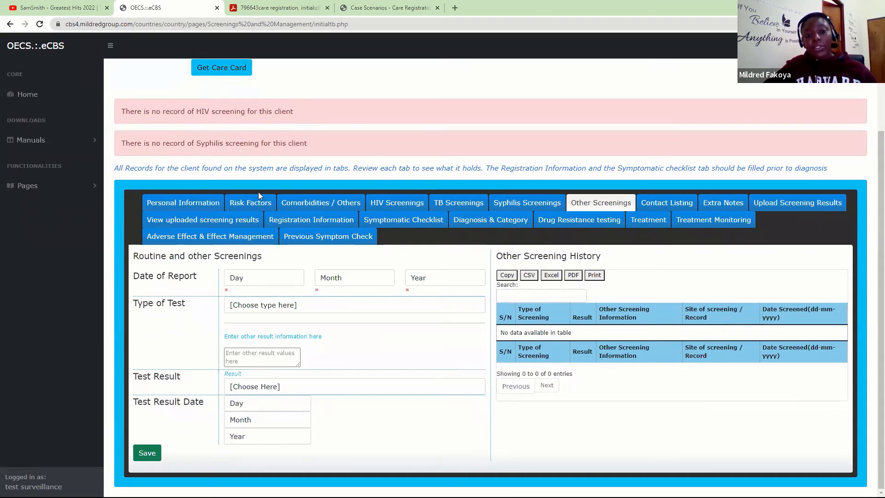
left_click(237, 207)
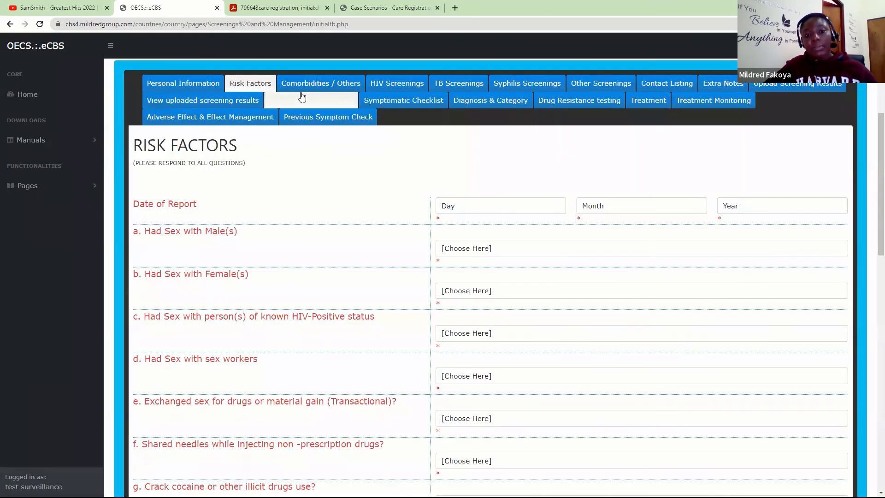
left_click(395, 89)
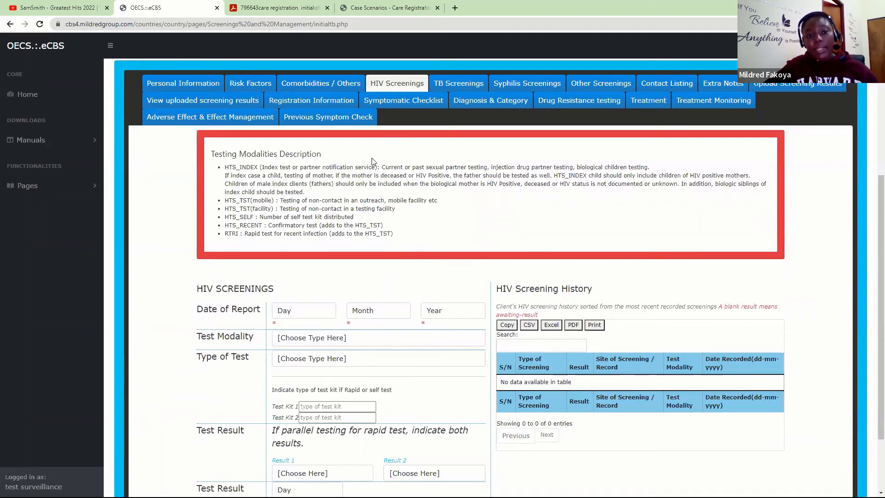
left_click(299, 104)
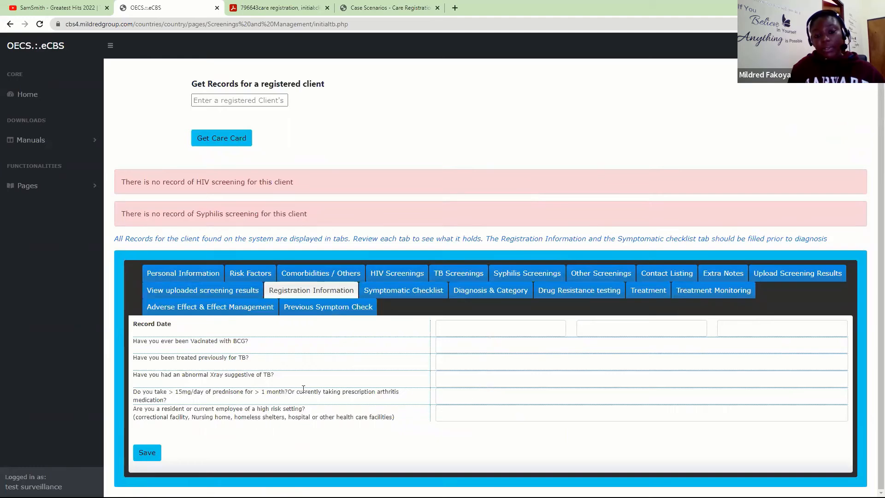
- View the Symptomatic Checklist and the Diagnosis & Category diagnosis and criteria options
left_click(405, 295)
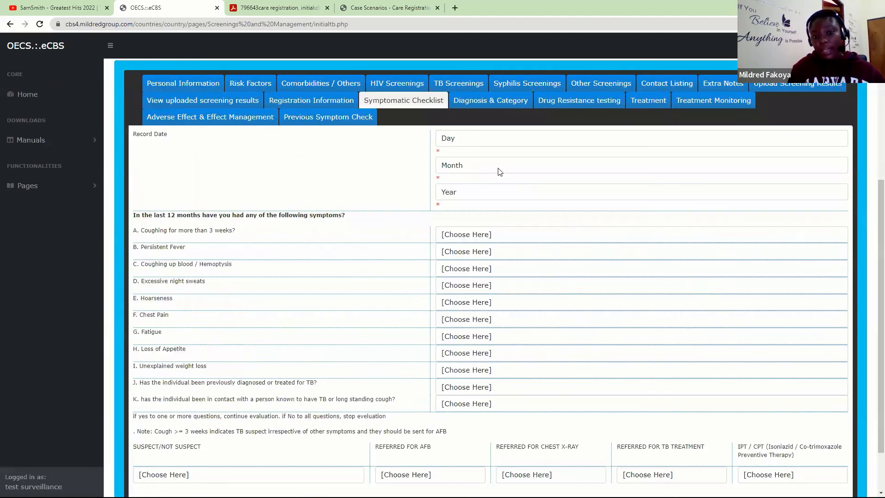
left_click(484, 105)
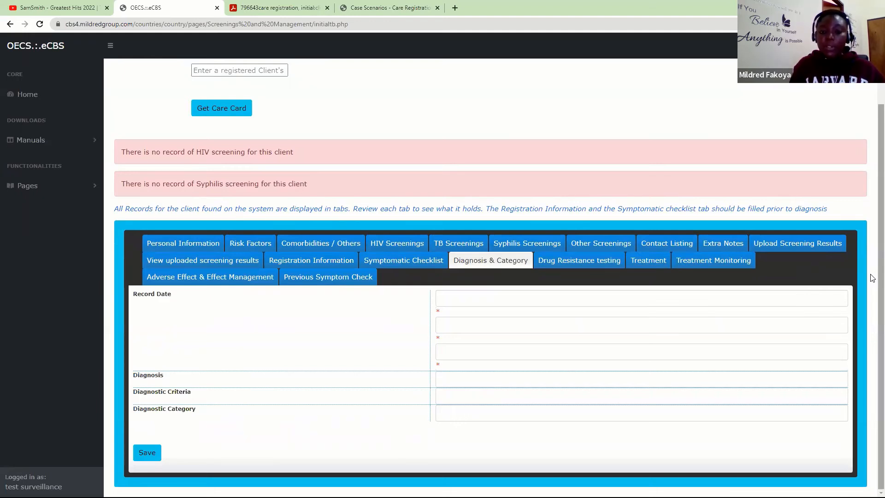
left_click(467, 380)
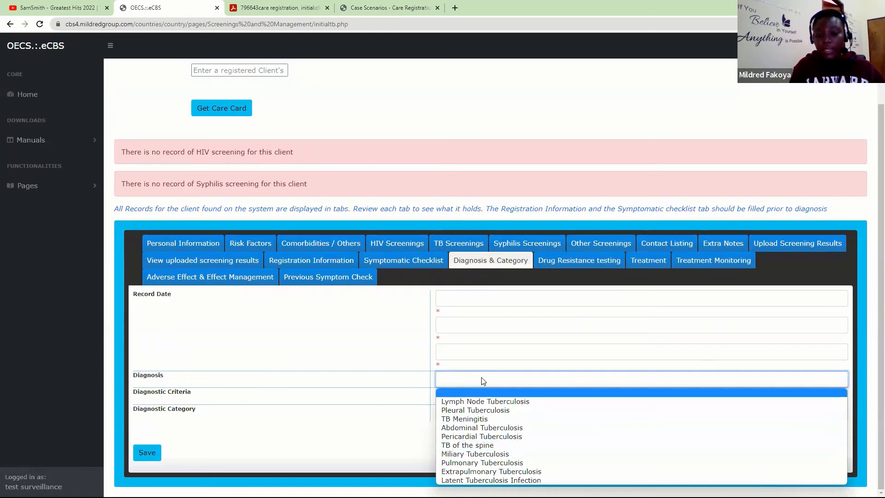
left_click(483, 382)
left_click(467, 396)
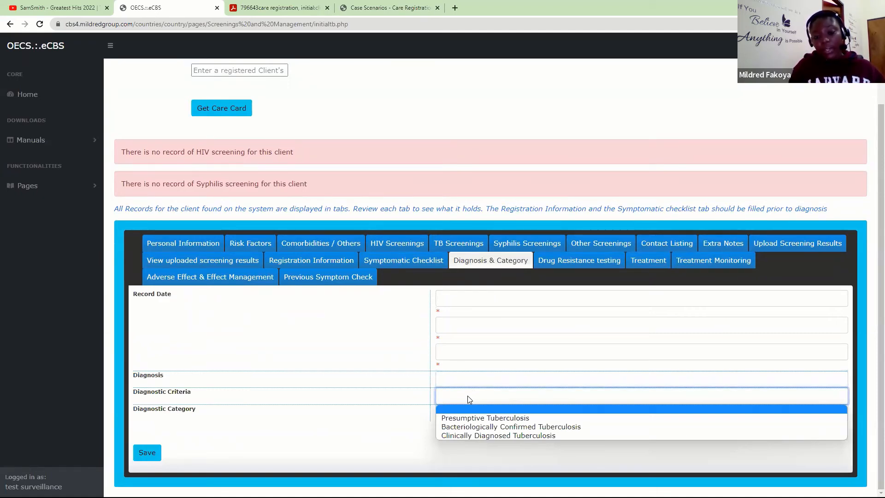
- Review Drug Resistance testing, Treatment, Treatment Monitoring, Adverse Effect and Previous Symptom Check sections
left_click(585, 261)
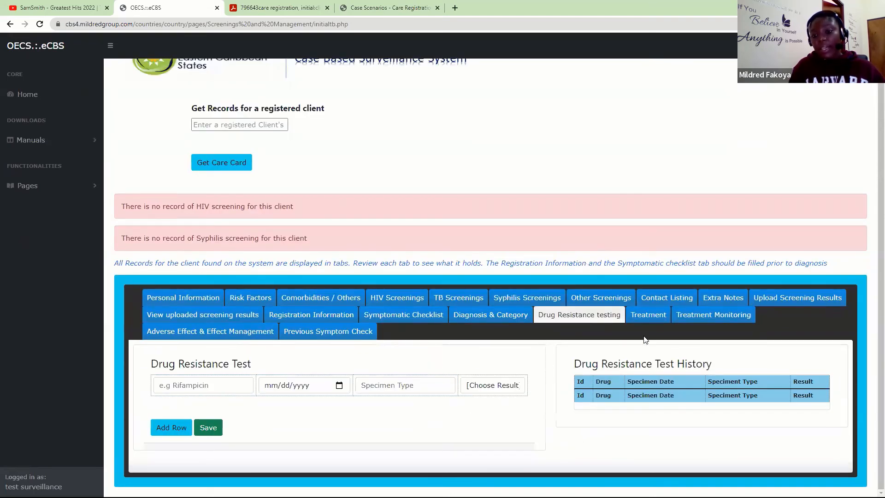
left_click(646, 317)
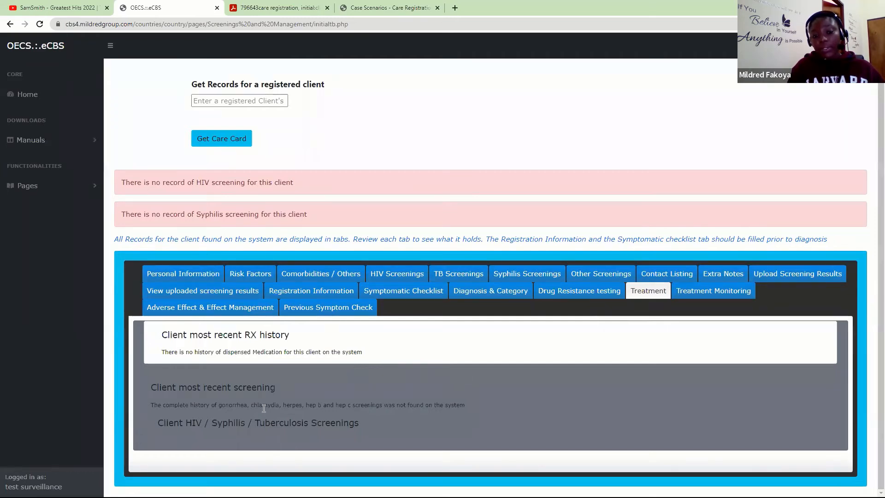
left_click(689, 289)
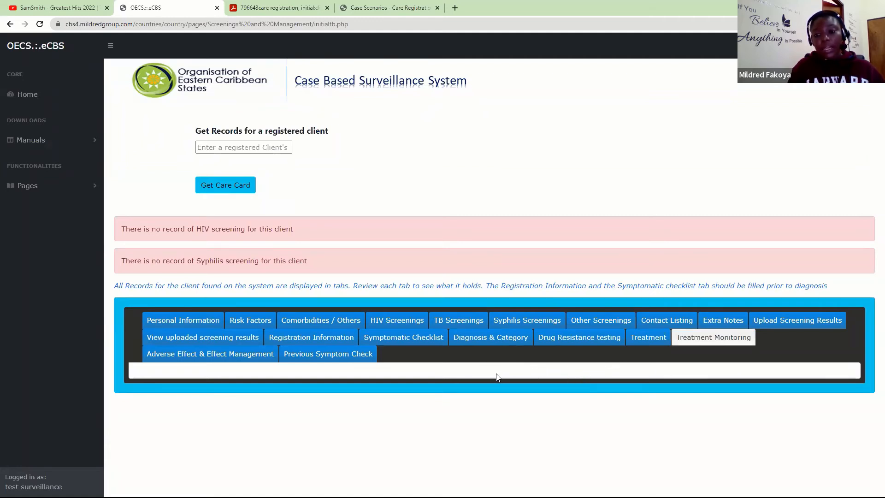
left_click(234, 354)
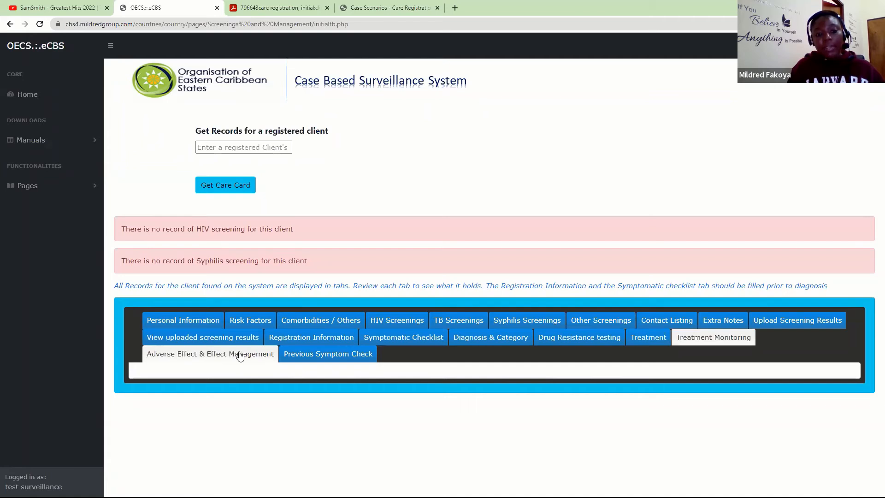
left_click(345, 361)
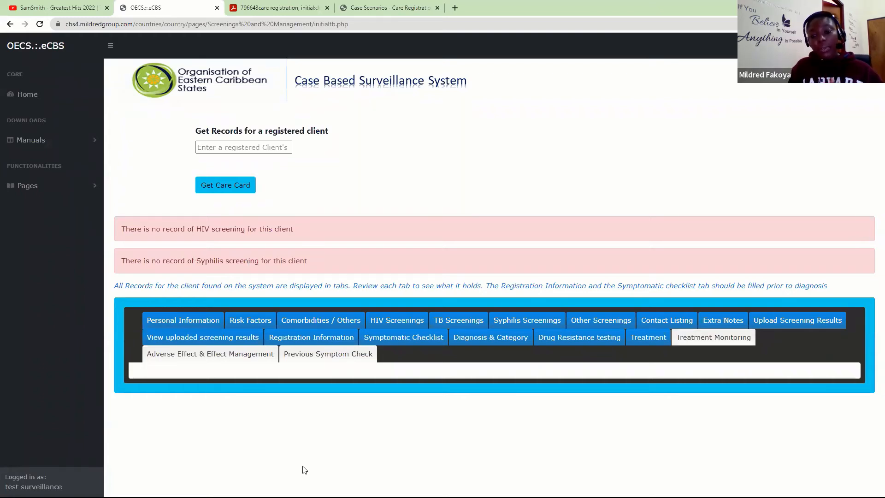
- Open View HIV Care Referrals under Care Registrations and Initial Evaluation in the sidebar
left_click(30, 191)
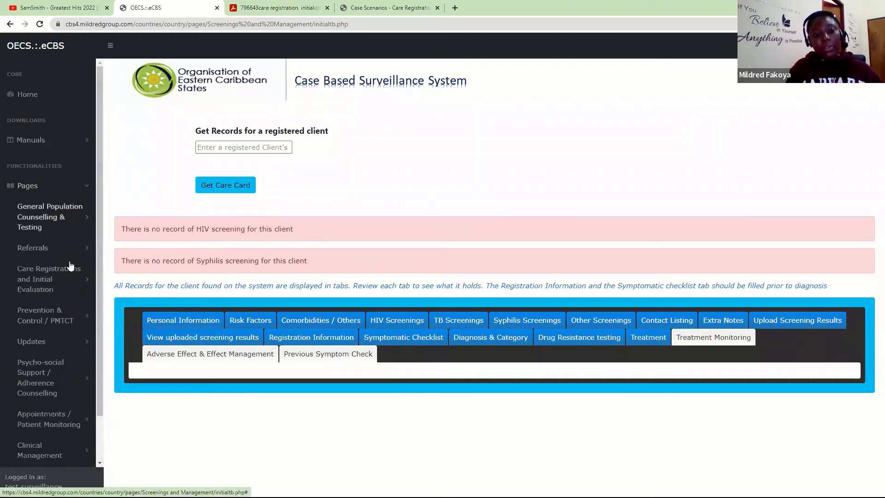
left_click(54, 277)
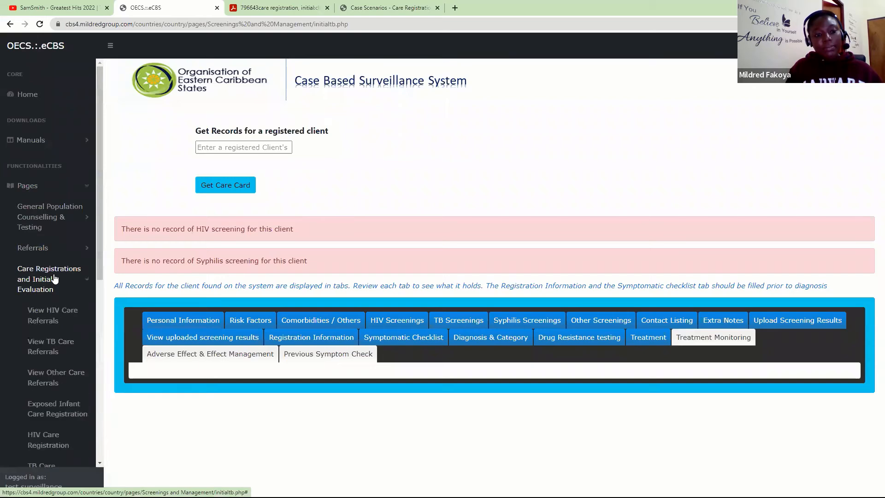
left_click(33, 318)
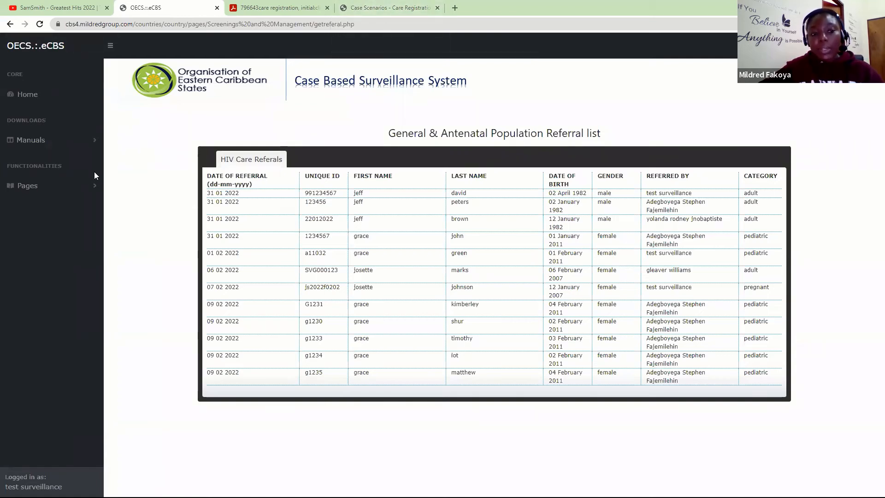
left_click(84, 189)
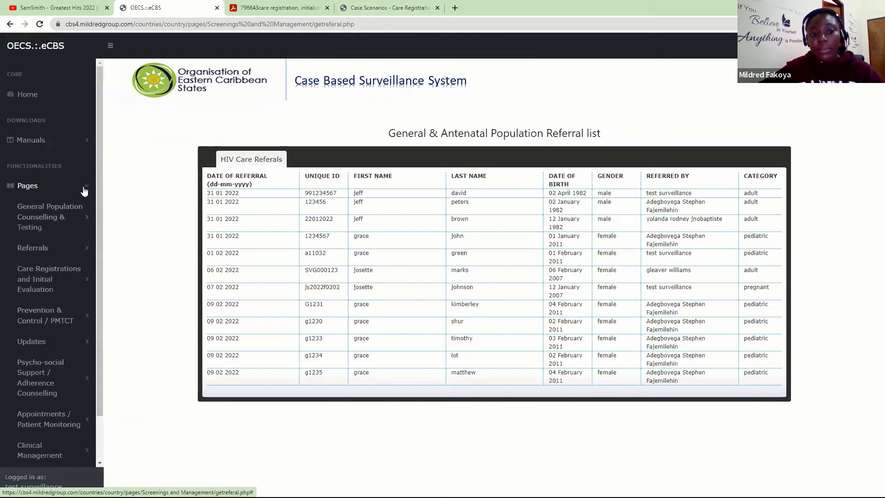
left_click(343, 6)
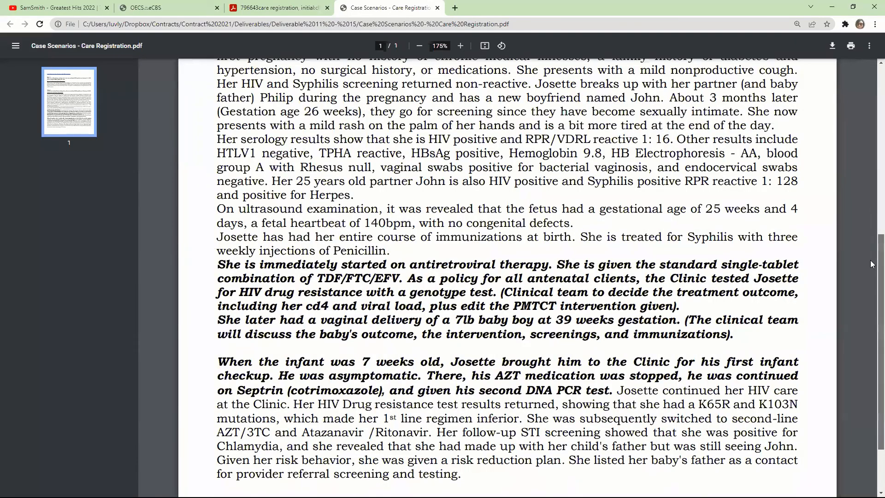
scroll(871, 190, "up", 3)
scroll(873, 159, "up", 2)
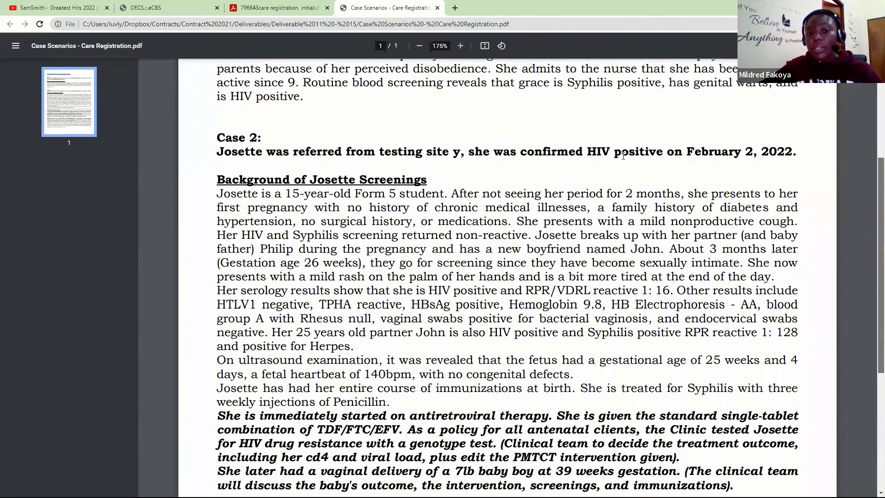
scroll(580, 212, "up", 3)
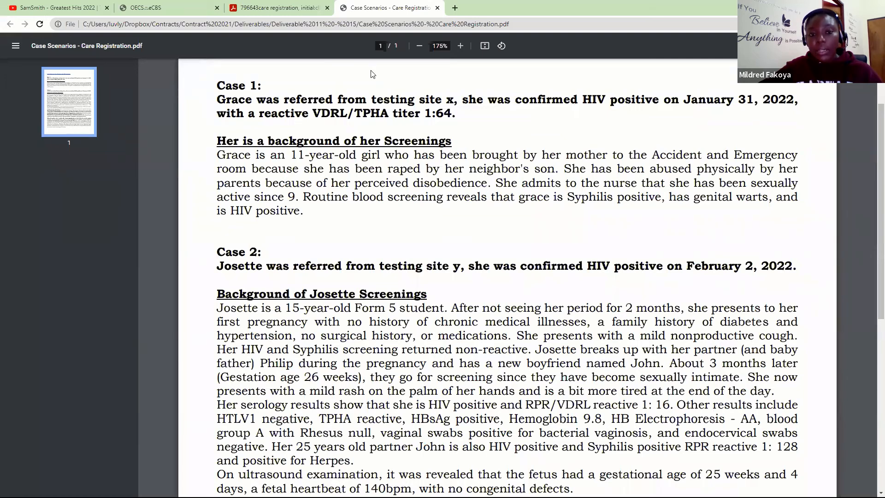
left_click(146, 6)
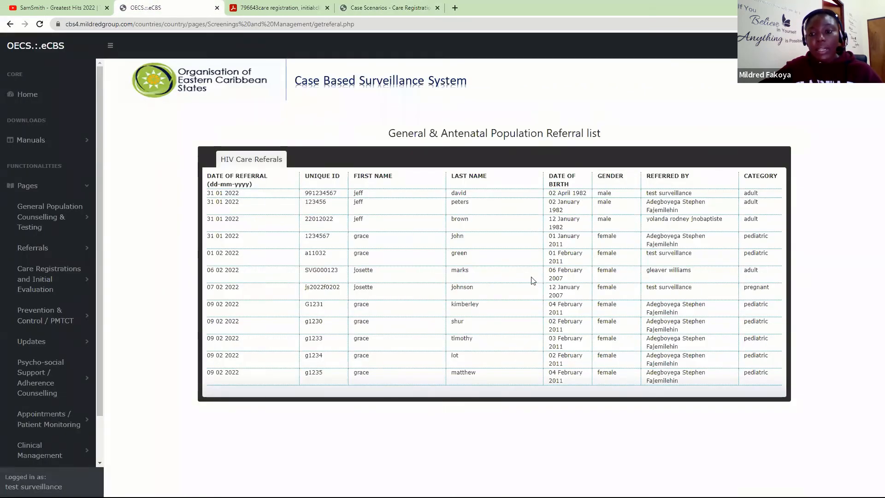